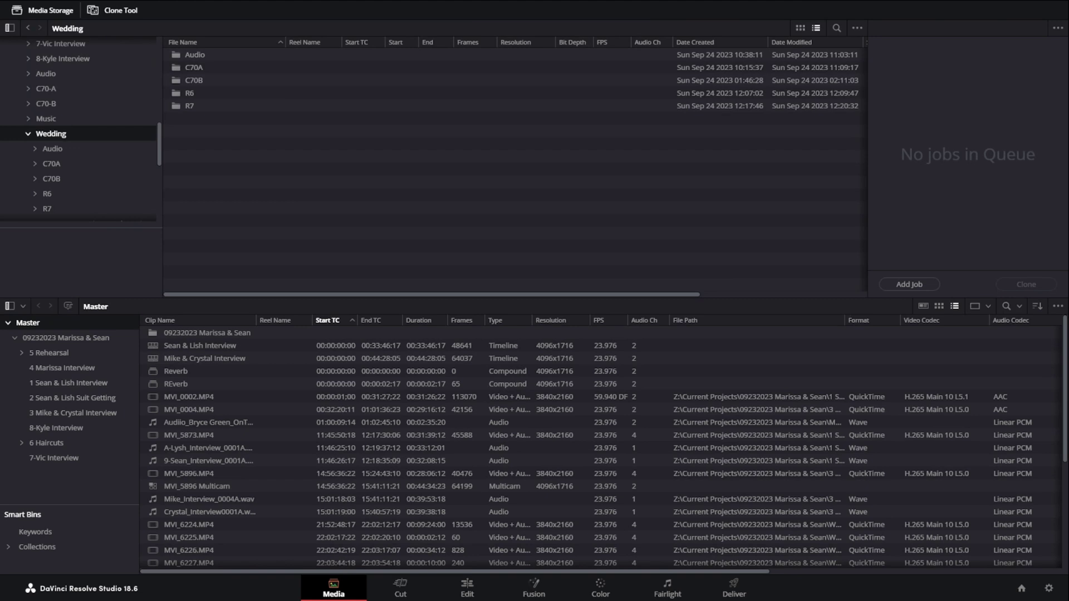
- Look through the wedding project's interview, rehearsal and camera folders in media storage, ending in the Wedding folder
{"action": "left_click", "coordinate": [53, 119]}
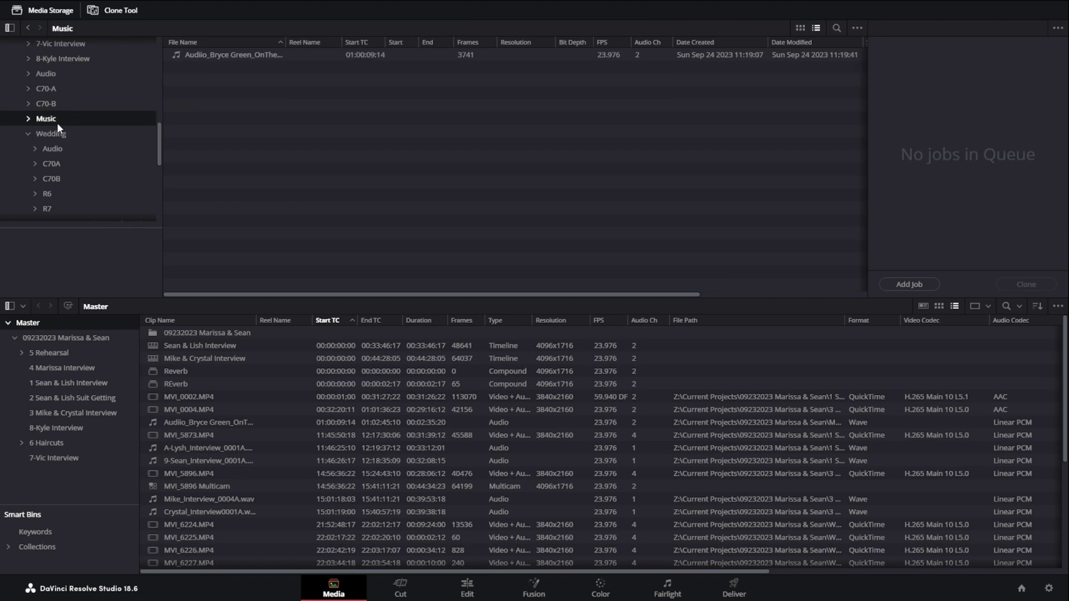
{"action": "scroll", "coordinate": [85, 144], "scroll_direction": "up", "scroll_amount": 5}
{"action": "left_click", "coordinate": [73, 72]}
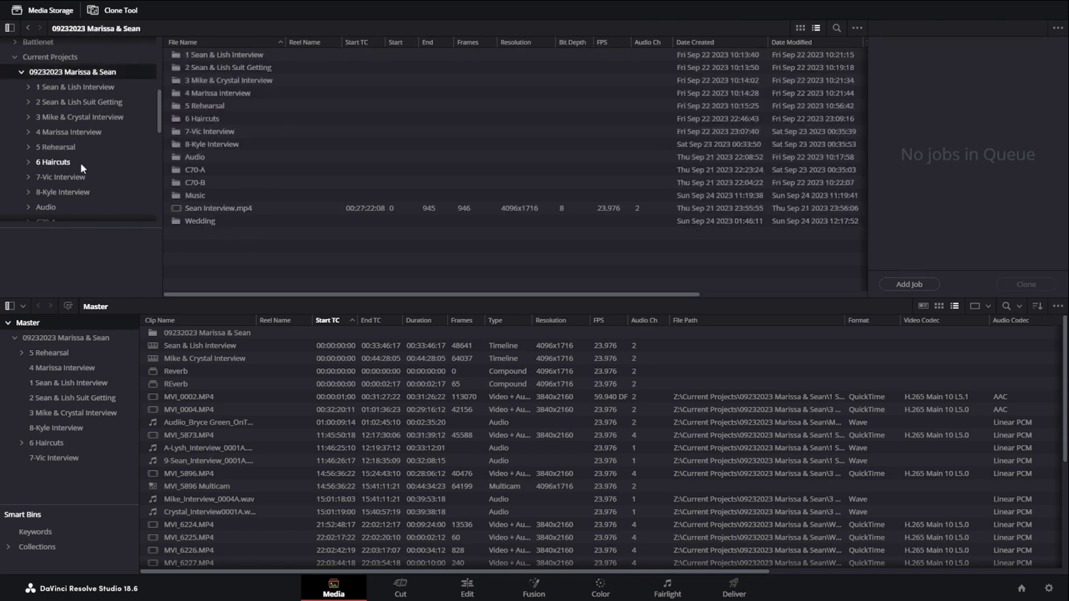
{"action": "left_click_drag", "start_coordinate": [296, 255], "coordinate": [226, 44]}
{"action": "left_click", "coordinate": [221, 230]}
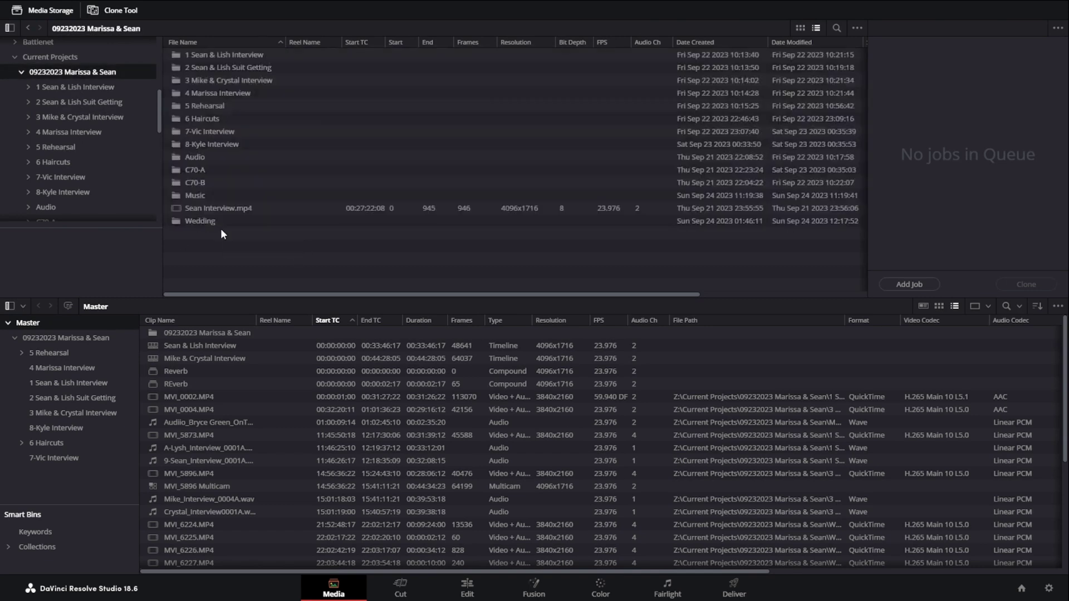
{"action": "left_click", "coordinate": [223, 58]}
{"action": "left_click", "coordinate": [229, 70]}
{"action": "left_click", "coordinate": [233, 82]}
{"action": "left_click", "coordinate": [234, 93]}
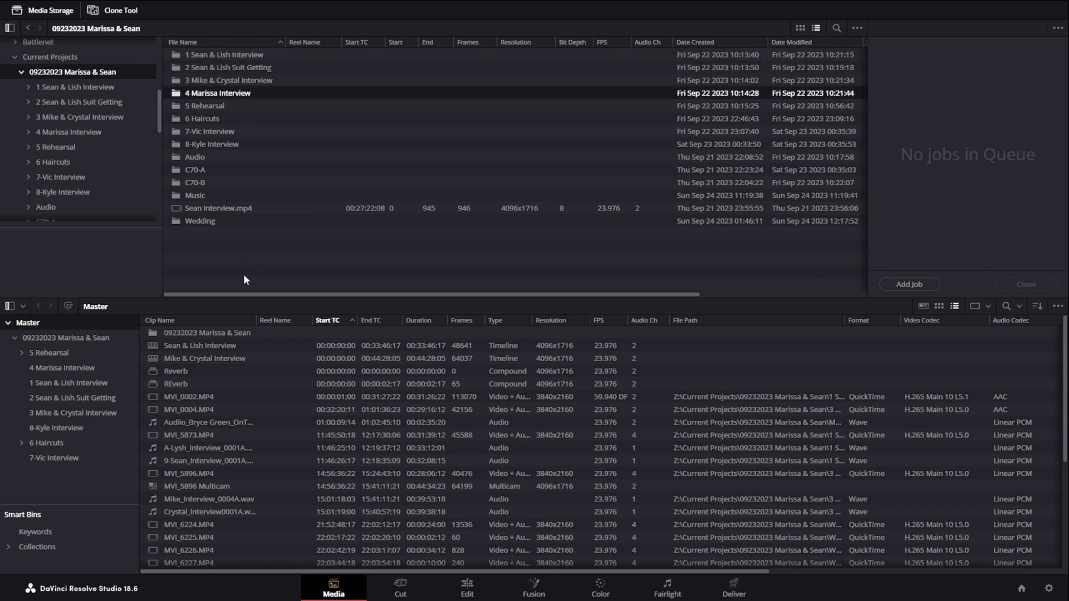
{"action": "double_click", "coordinate": [222, 221]}
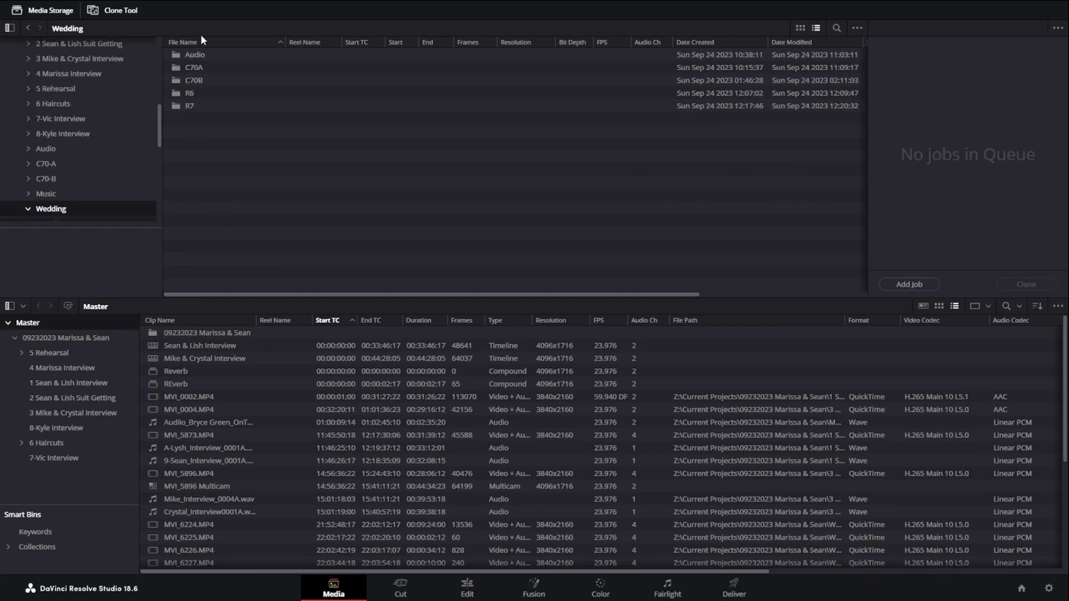
- Examine the Wedding folder's subfolders and the individual recorder folders inside its Audio folder
{"action": "left_click_drag", "start_coordinate": [272, 160], "coordinate": [203, 58]}
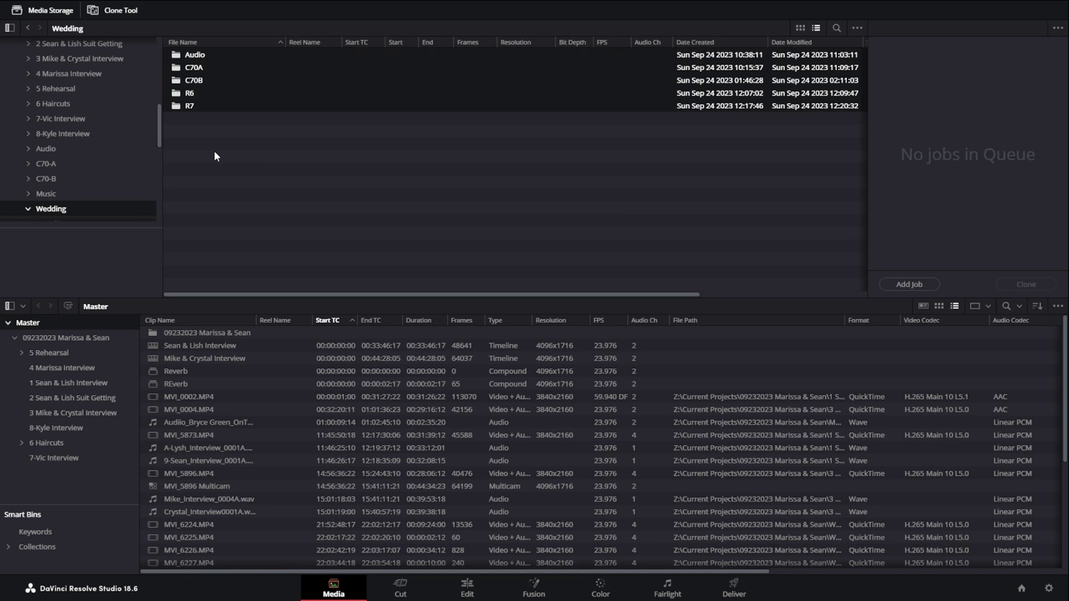
{"action": "double_click", "coordinate": [208, 58]}
{"action": "left_click_drag", "start_coordinate": [267, 197], "coordinate": [215, 56]}
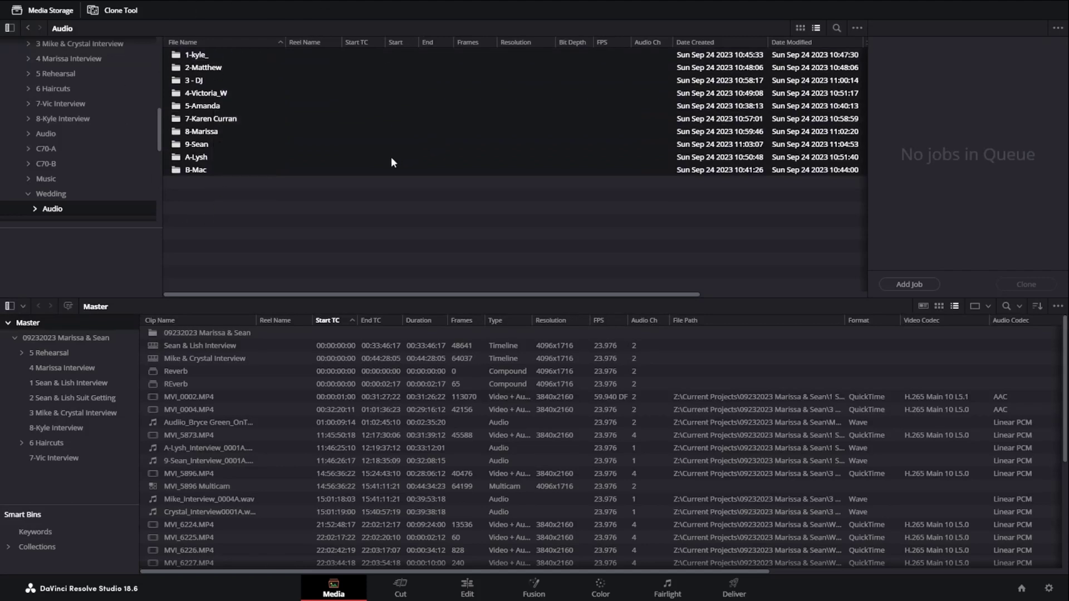
{"action": "left_click", "coordinate": [284, 236]}
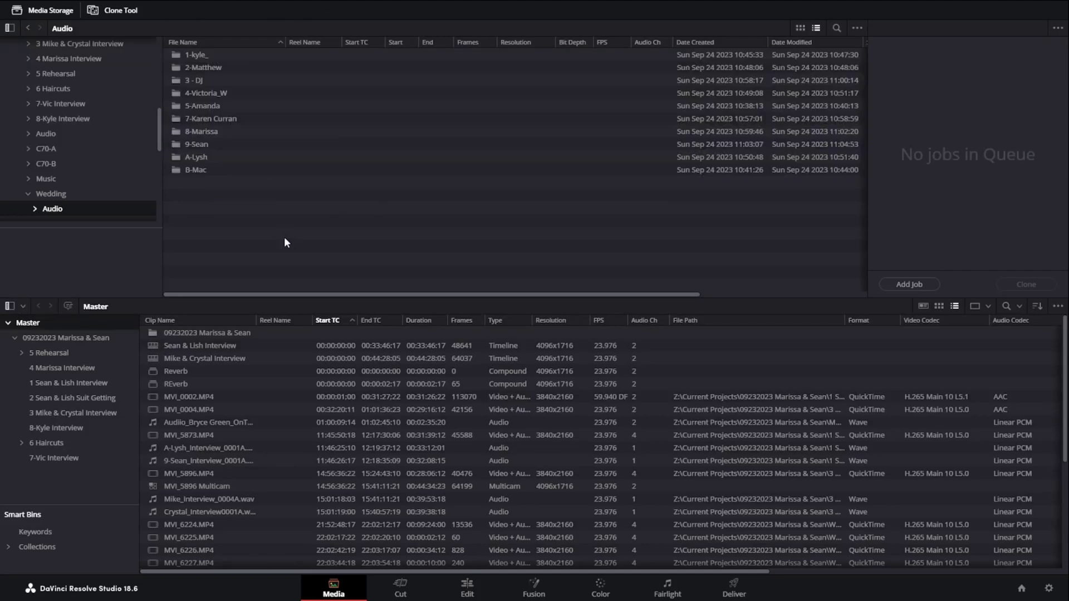
- Review the footage in the Wedding camera folders, checking the clip lists in C70A and R6
{"action": "left_click", "coordinate": [67, 195]}
{"action": "left_click", "coordinate": [201, 68]}
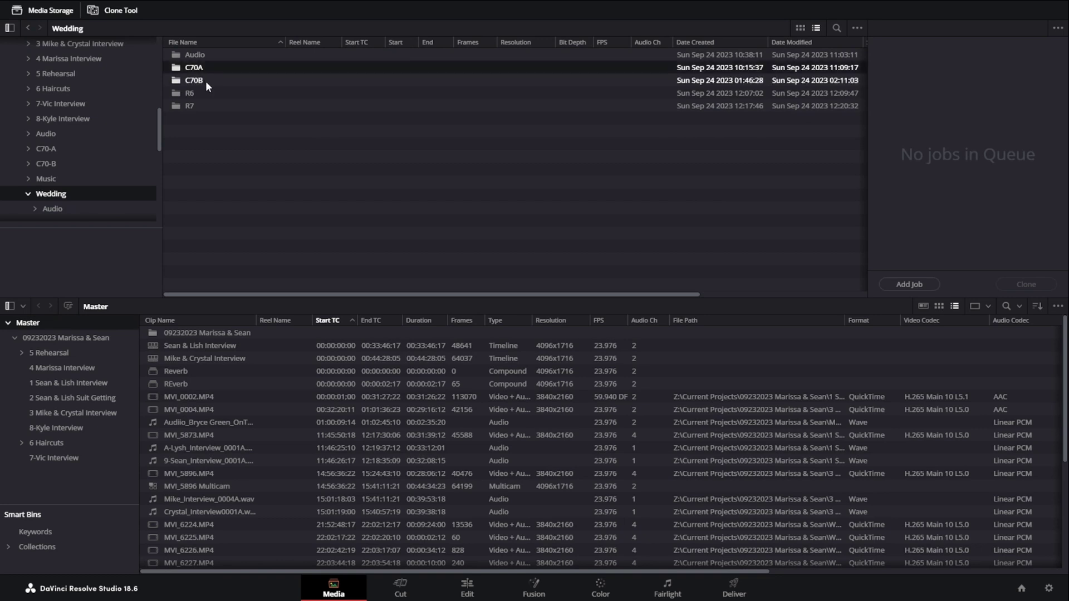
{"action": "left_click", "coordinate": [206, 81], "text": "shift"}
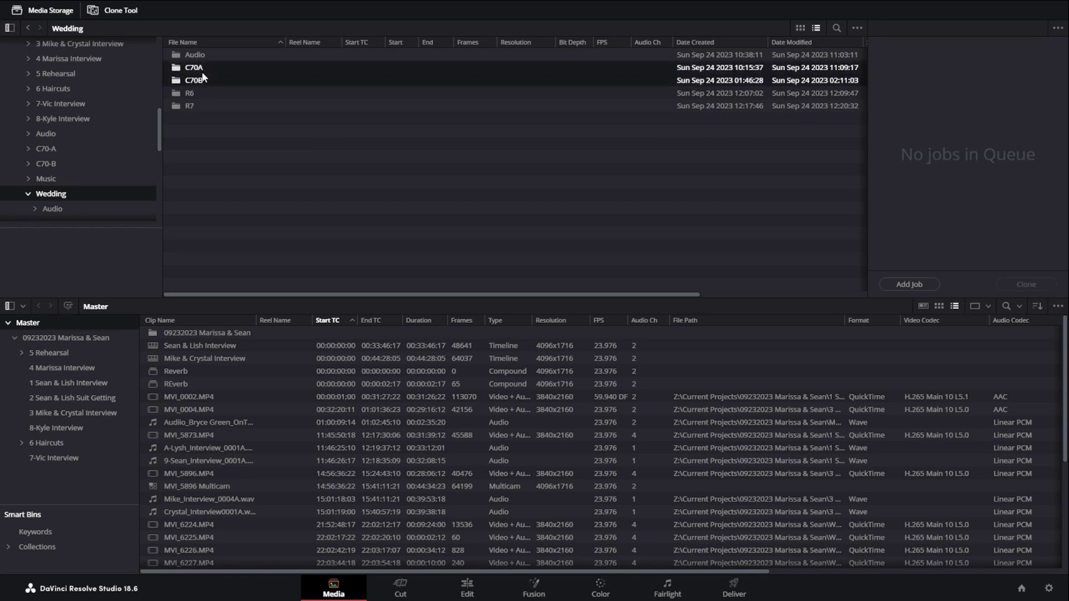
{"action": "double_click", "coordinate": [205, 69]}
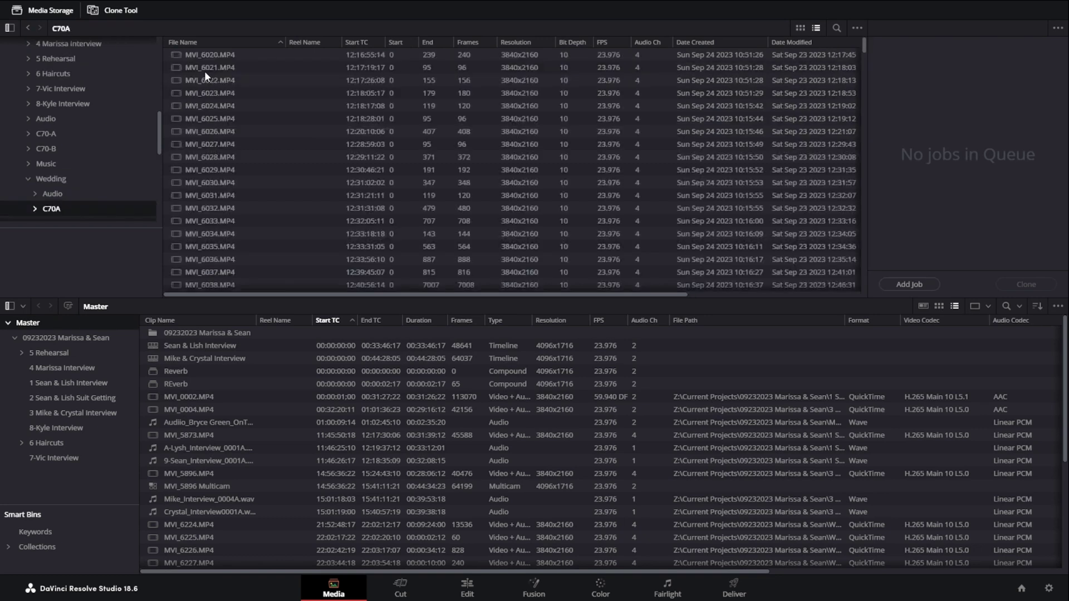
{"action": "scroll", "coordinate": [373, 167], "scroll_direction": "down", "scroll_amount": 20}
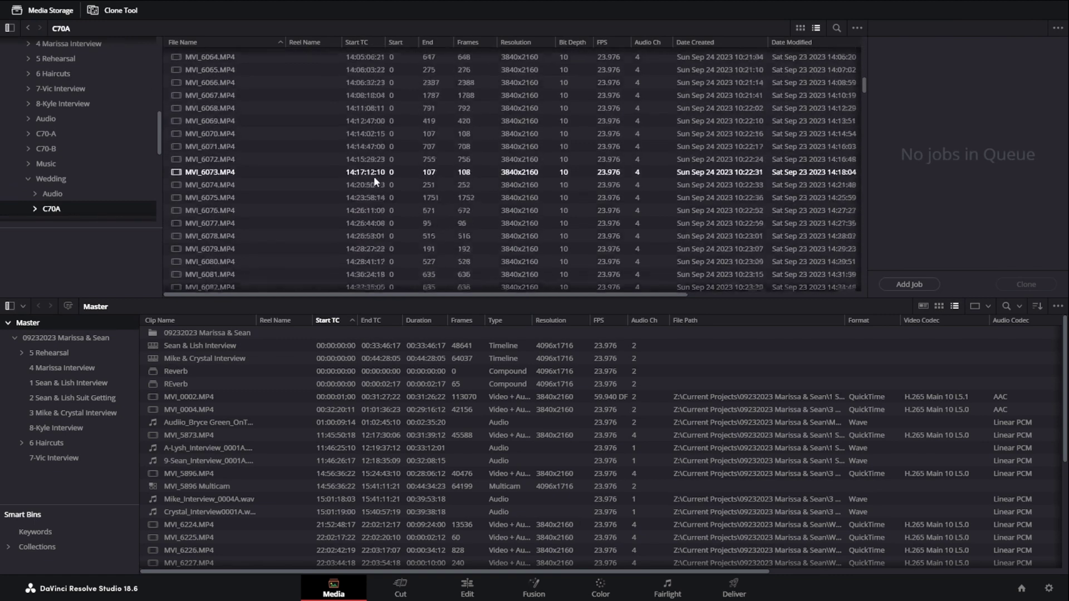
{"action": "scroll", "coordinate": [356, 156], "scroll_direction": "down", "scroll_amount": 3}
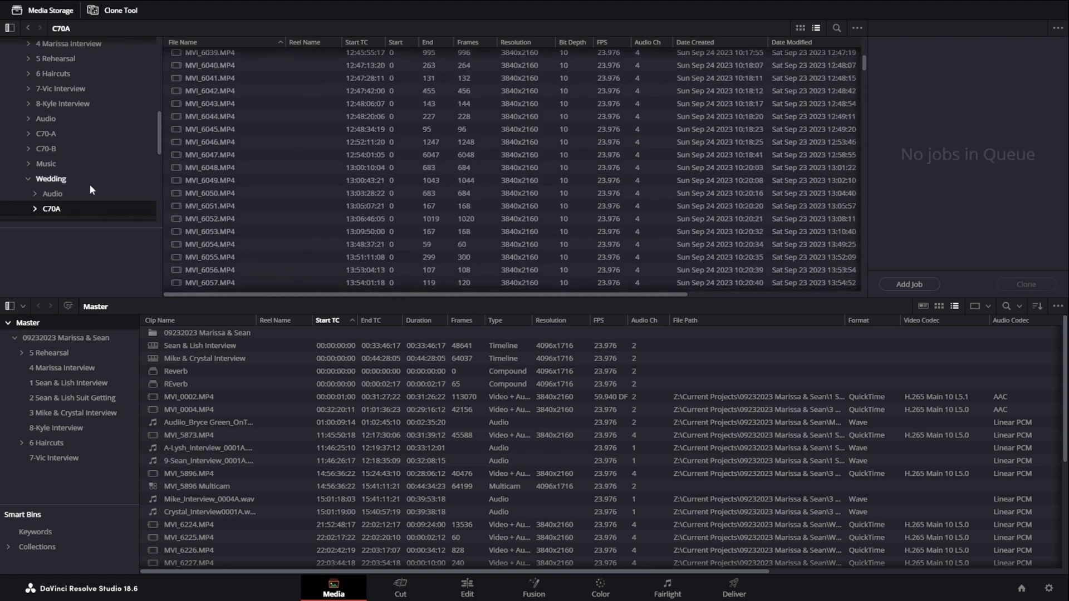
{"action": "left_click", "coordinate": [64, 179]}
{"action": "double_click", "coordinate": [205, 93]}
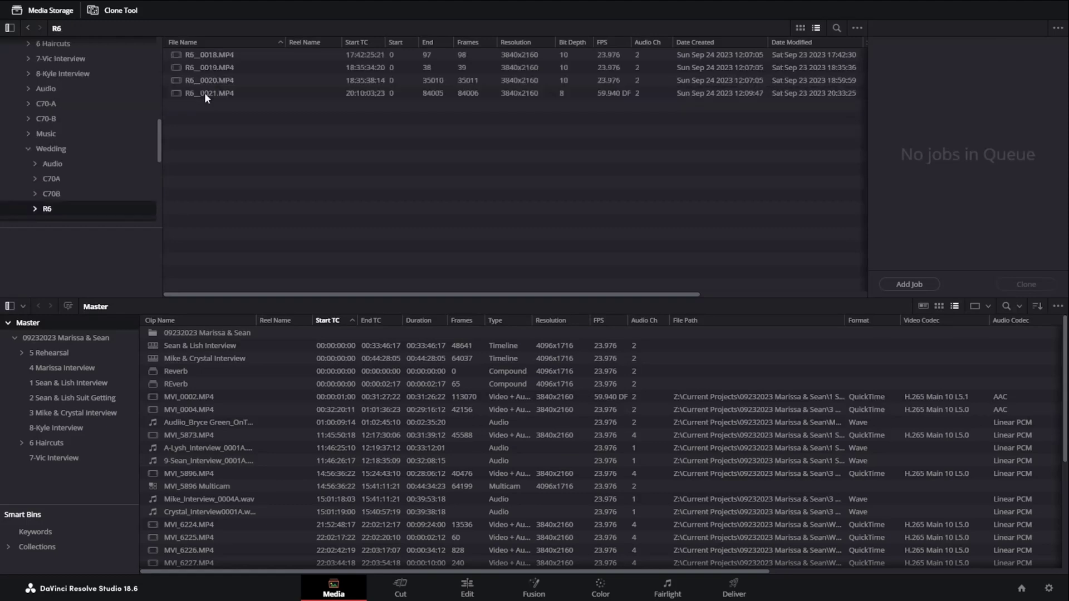
{"action": "scroll", "coordinate": [72, 195], "scroll_direction": "down", "scroll_amount": 3}
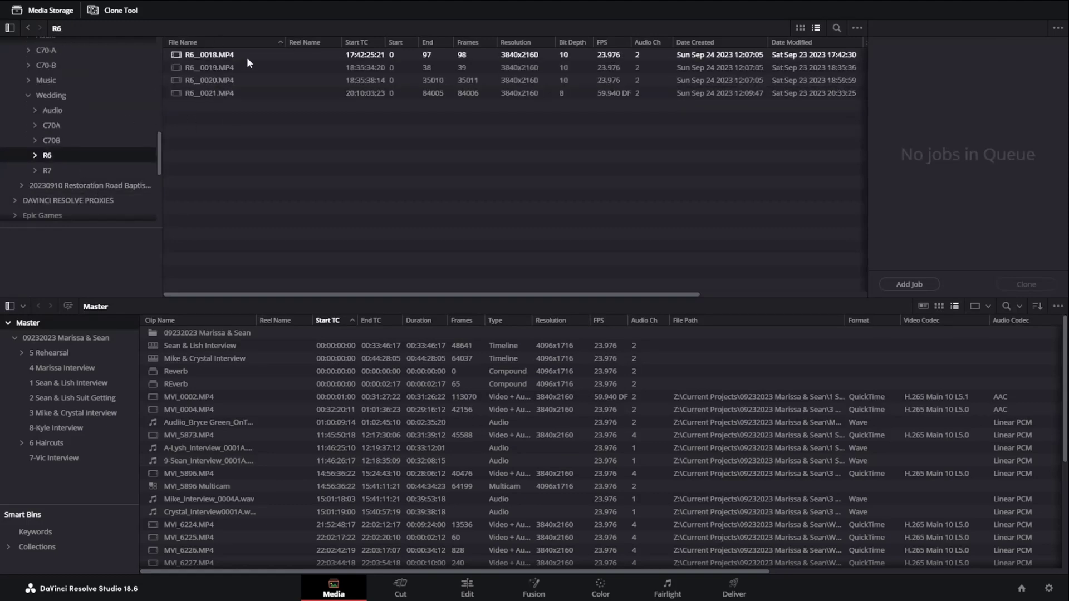
{"action": "left_click", "coordinate": [60, 169]}
{"action": "left_click", "coordinate": [62, 152]}
- Add the Wedding folder and its subfolders to the media pool, creating matching bins
{"action": "left_click", "coordinate": [58, 99]}
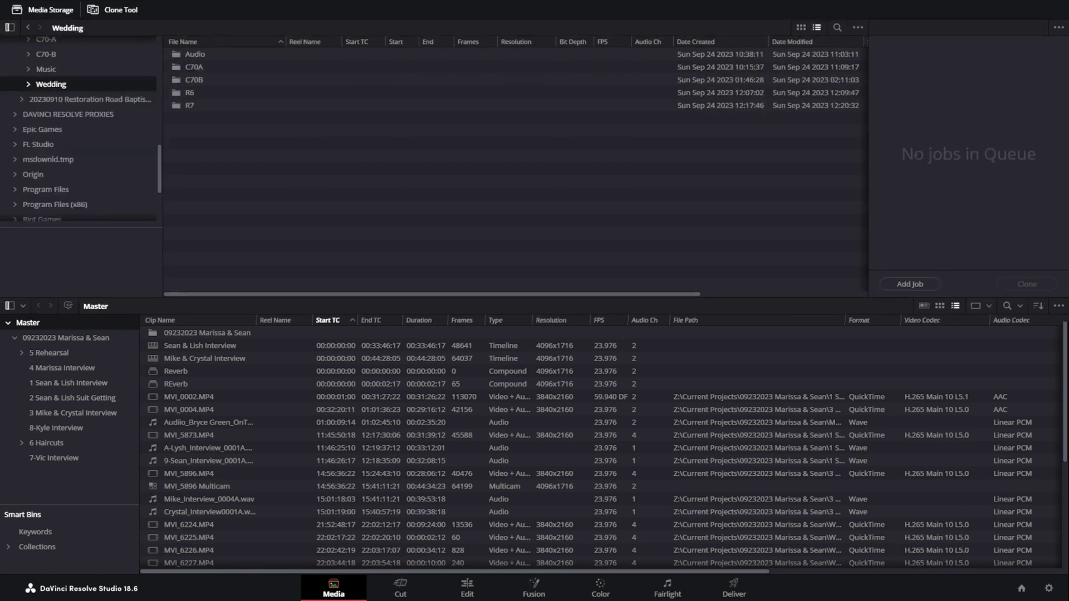
{"action": "right_click", "coordinate": [59, 84]}
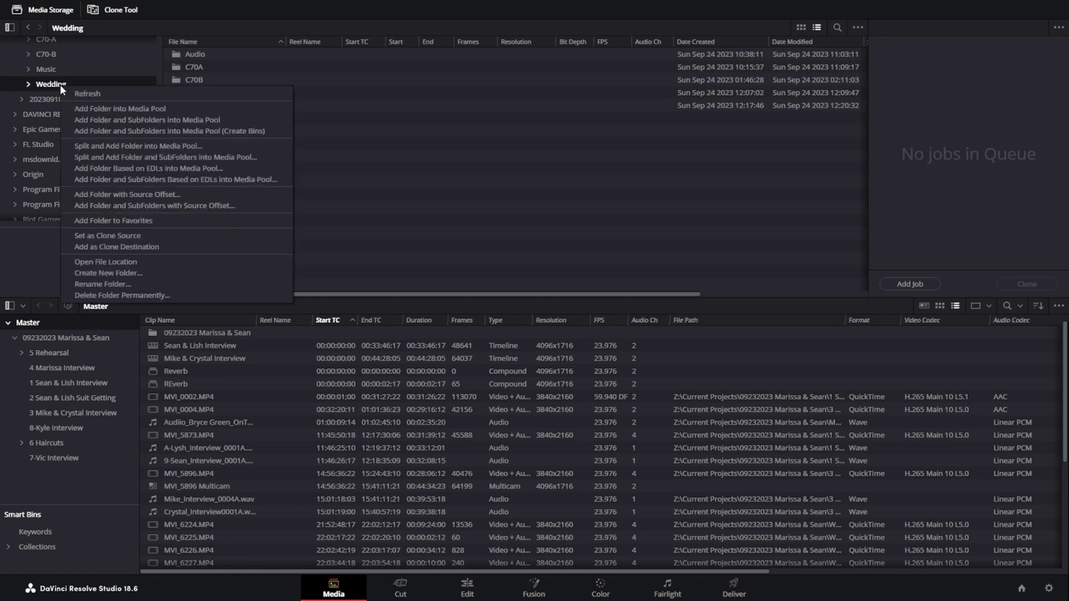
{"action": "left_click", "coordinate": [142, 132]}
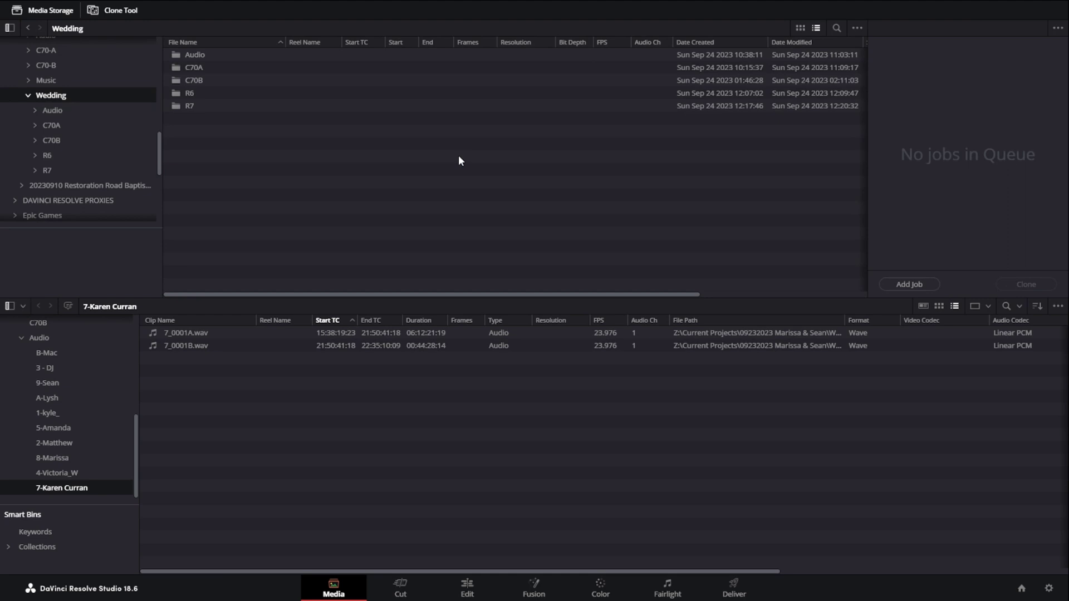
{"action": "scroll", "coordinate": [73, 165], "scroll_direction": "up", "scroll_amount": 4}
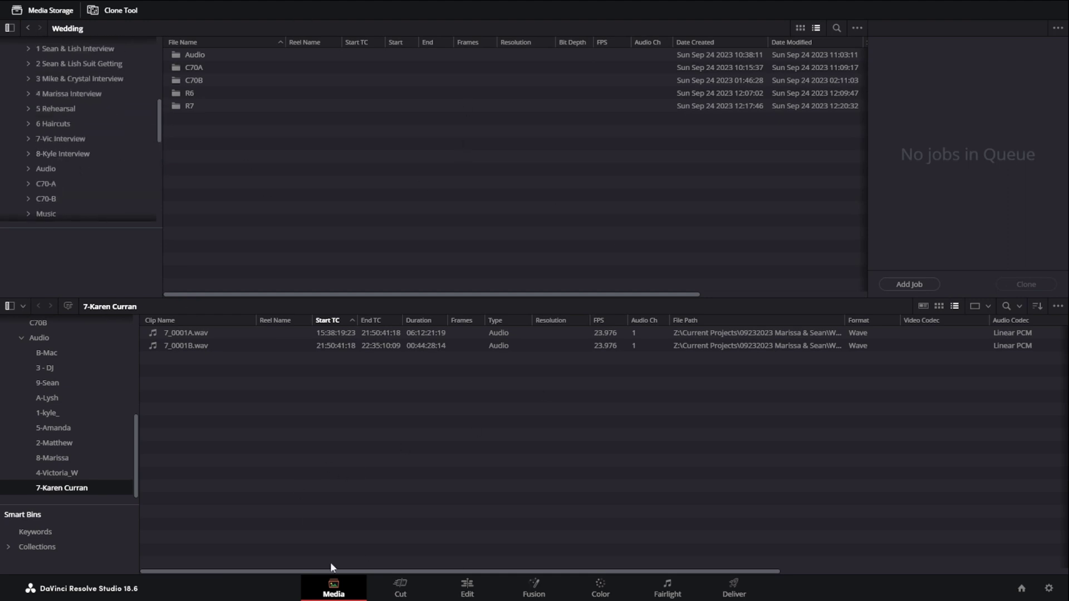
- Switch to the Edit page and open the imported Wedding bin in the media pool
{"action": "left_click", "coordinate": [467, 588]}
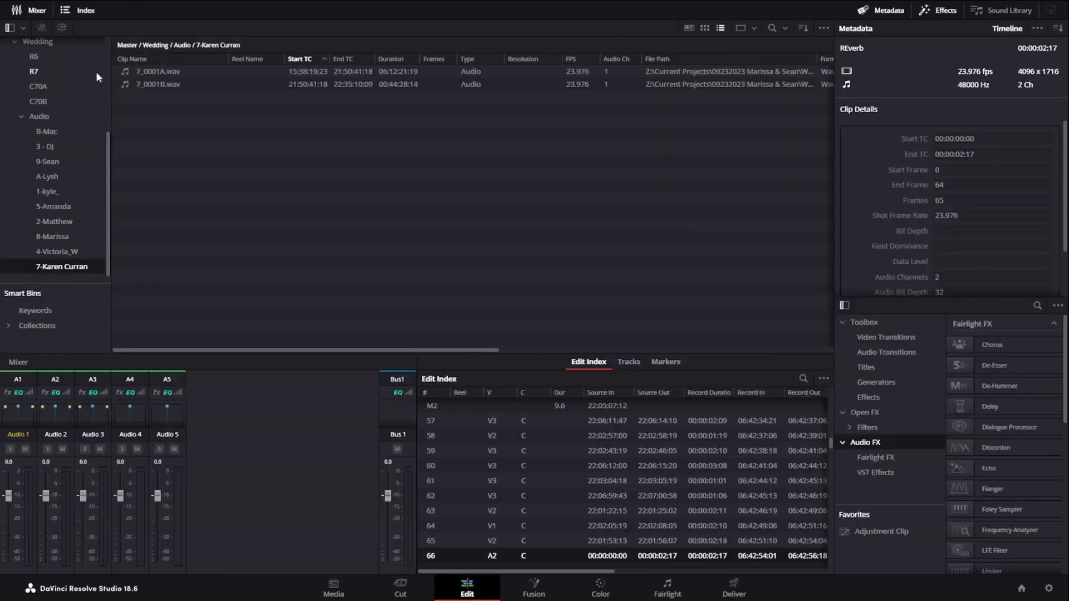
{"action": "scroll", "coordinate": [29, 172], "scroll_direction": "up", "scroll_amount": 5}
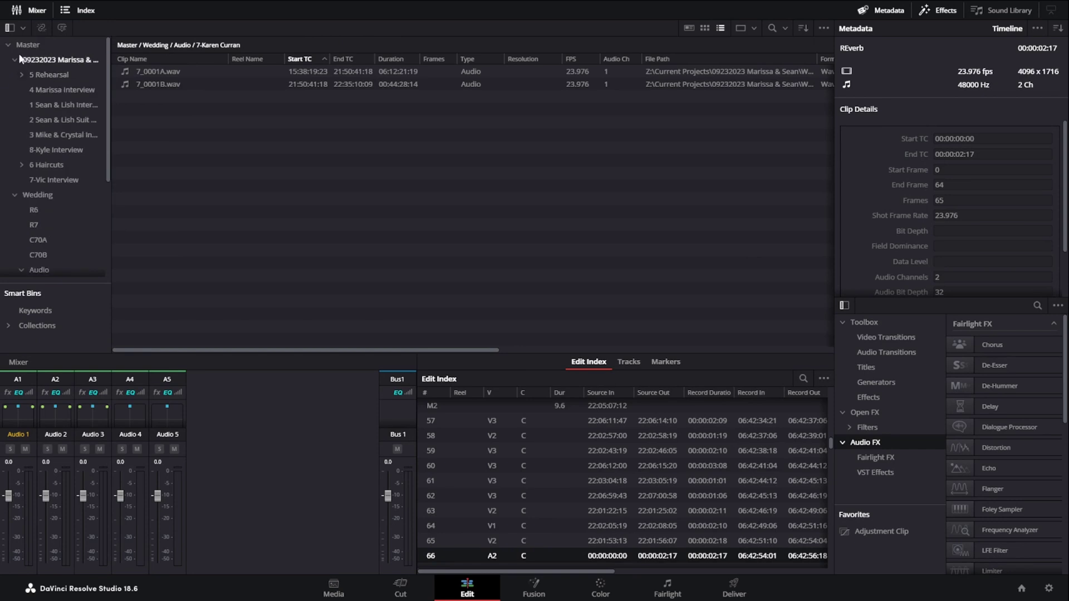
{"action": "left_click", "coordinate": [22, 75]}
{"action": "left_click", "coordinate": [22, 74]}
{"action": "scroll", "coordinate": [33, 150], "scroll_direction": "down", "scroll_amount": 1}
{"action": "left_click", "coordinate": [35, 160]}
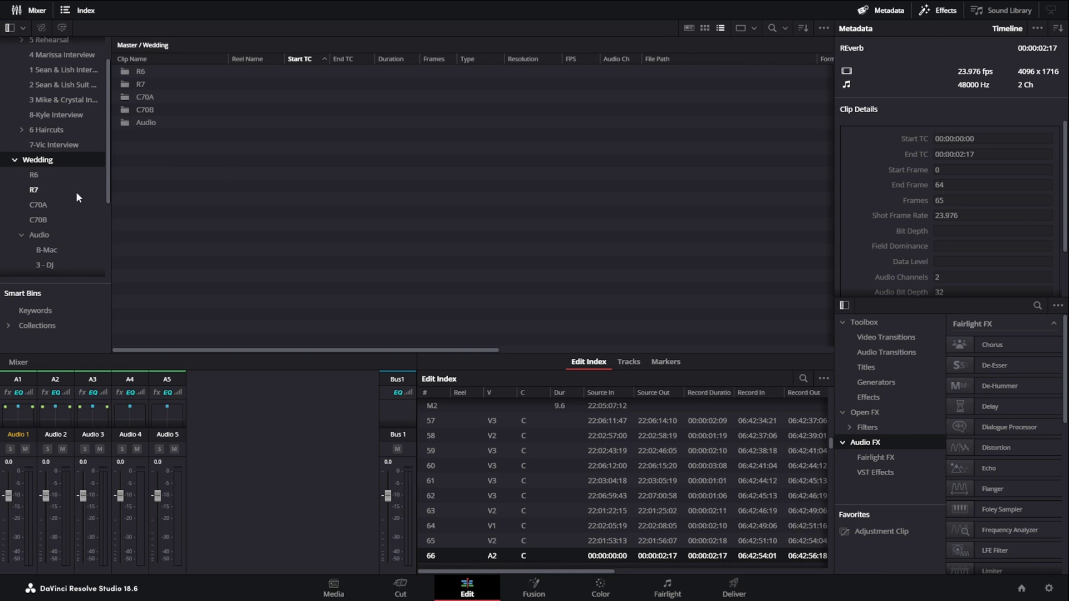
- Update the timecode of all four clips in the R6 bin from their audio track
{"action": "double_click", "coordinate": [147, 74]}
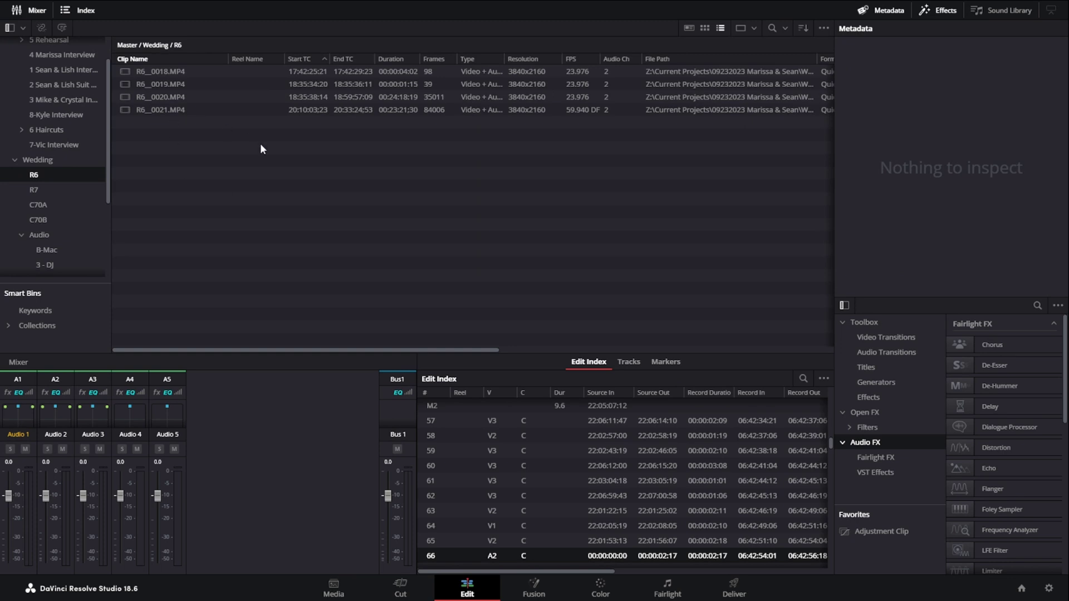
{"action": "left_click_drag", "start_coordinate": [269, 162], "coordinate": [178, 72]}
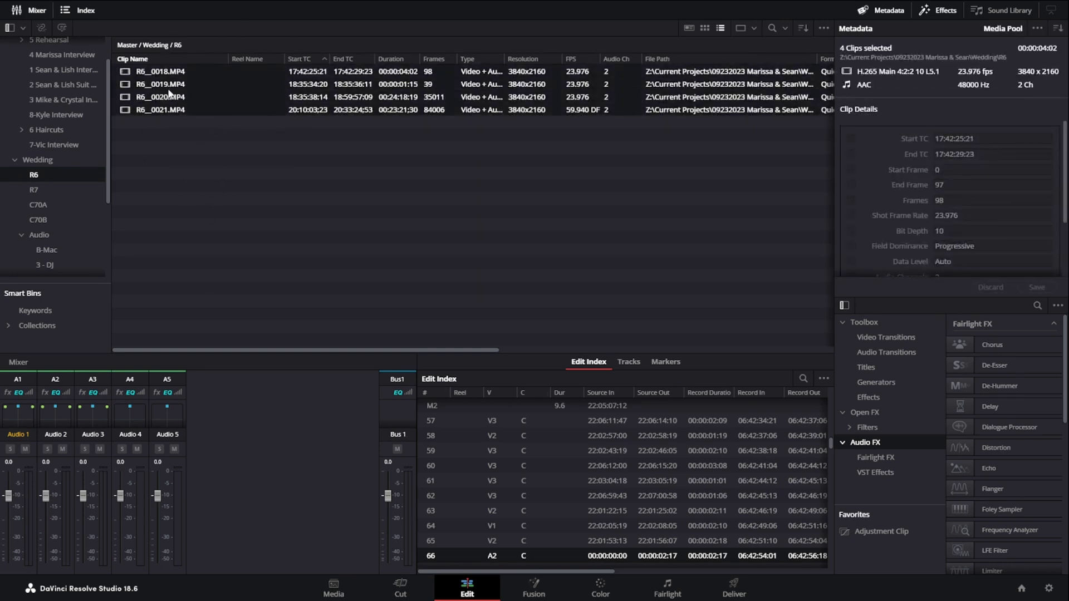
{"action": "right_click", "coordinate": [162, 99]}
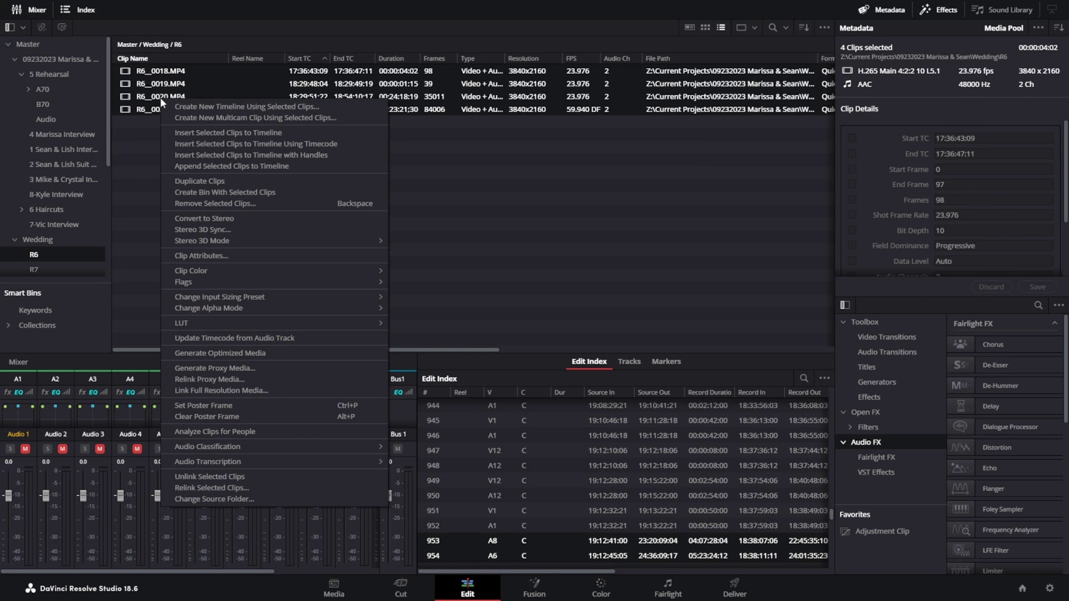
{"action": "left_click", "coordinate": [230, 338]}
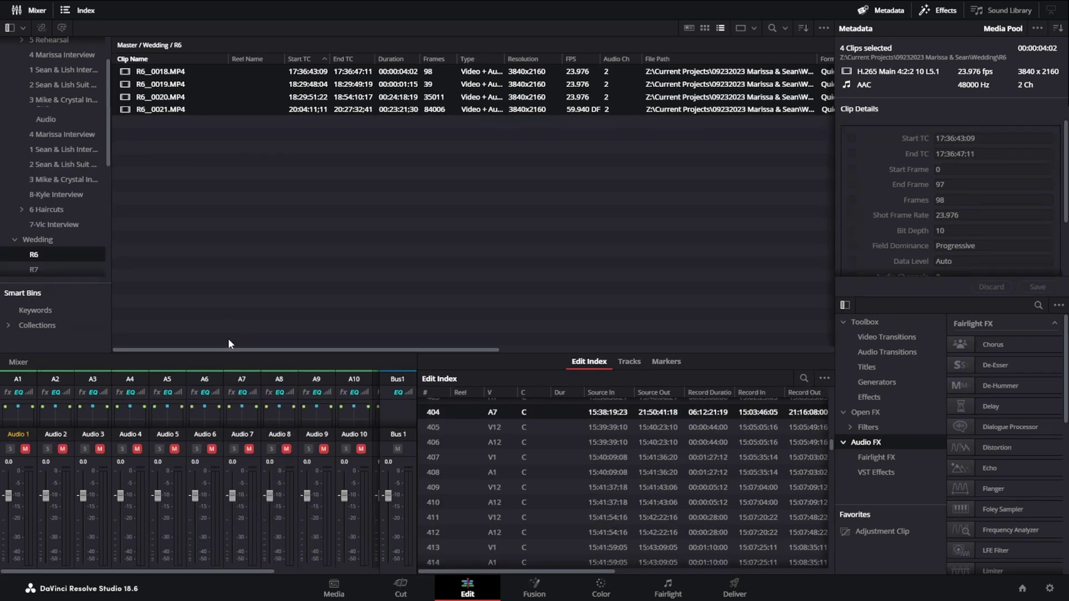
- Update the timecode of both R7 bin clips, R7__9447.MP4 and R7__9448.MP4, from their audio track
{"action": "left_click", "coordinate": [35, 268]}
{"action": "left_click_drag", "start_coordinate": [226, 105], "coordinate": [165, 70]}
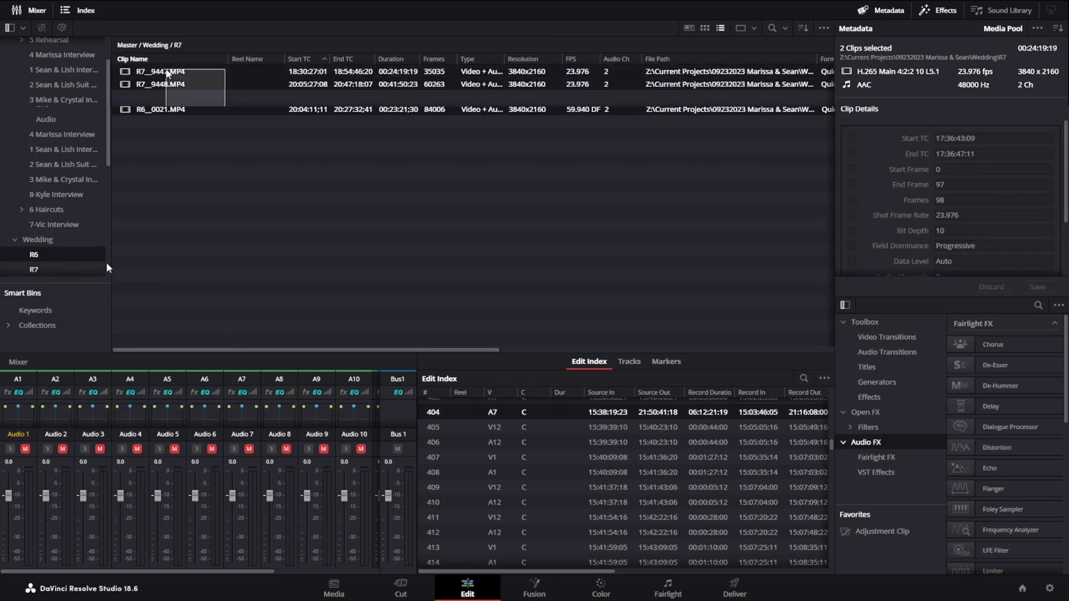
{"action": "right_click", "coordinate": [131, 88]}
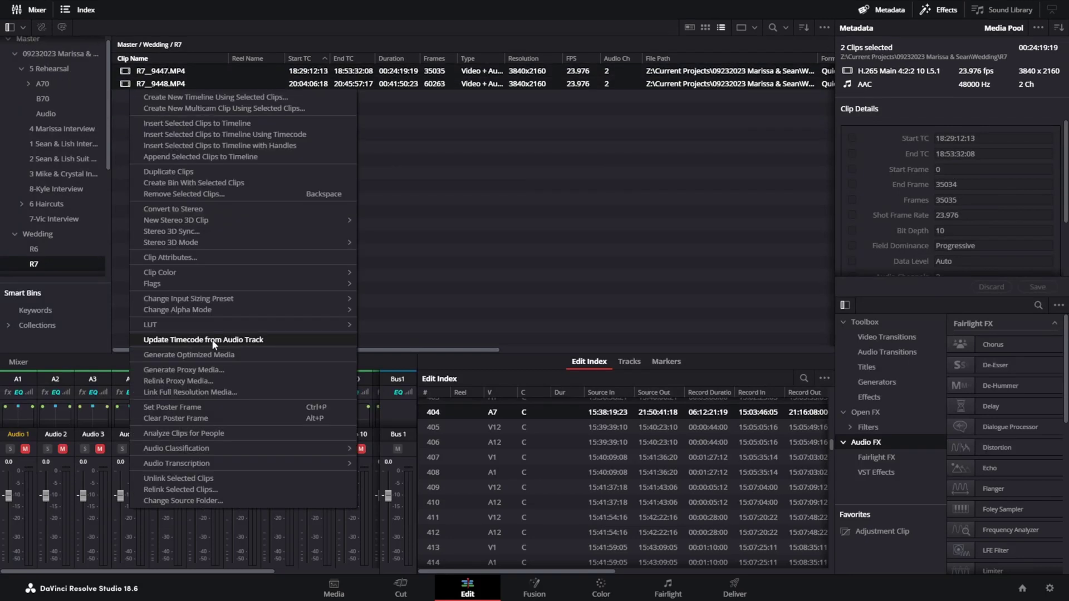
{"action": "left_click", "coordinate": [213, 341]}
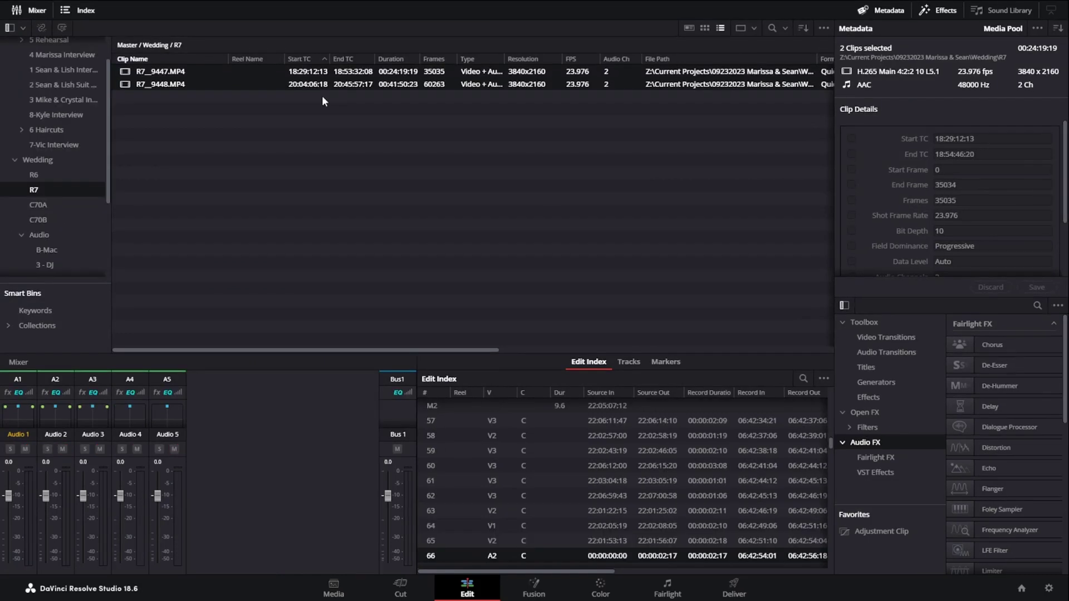
{"action": "left_click", "coordinate": [326, 136]}
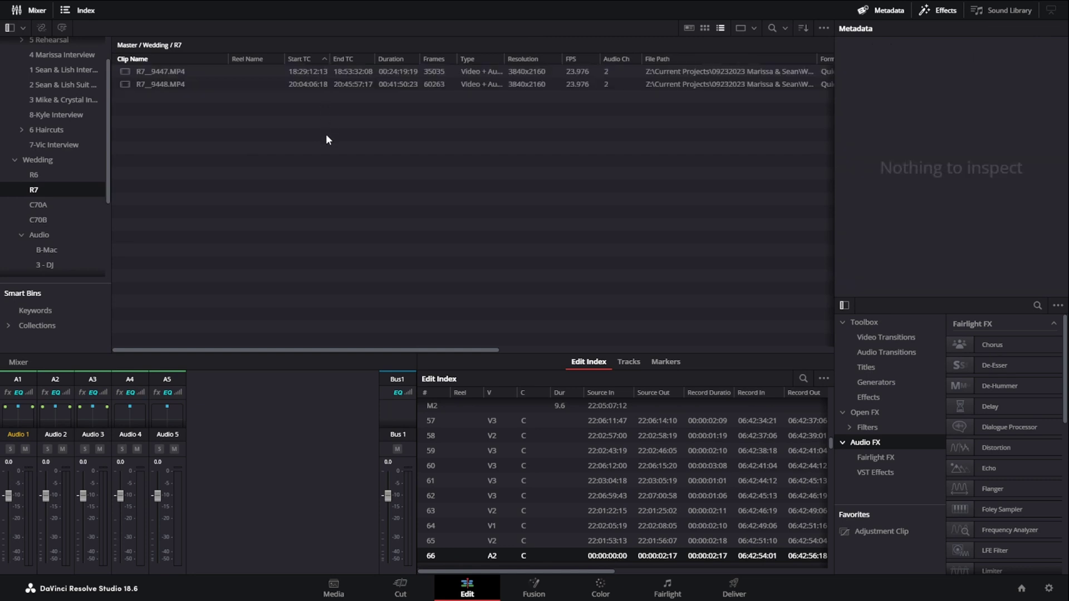
{"action": "left_click_drag", "start_coordinate": [326, 138], "coordinate": [268, 69]}
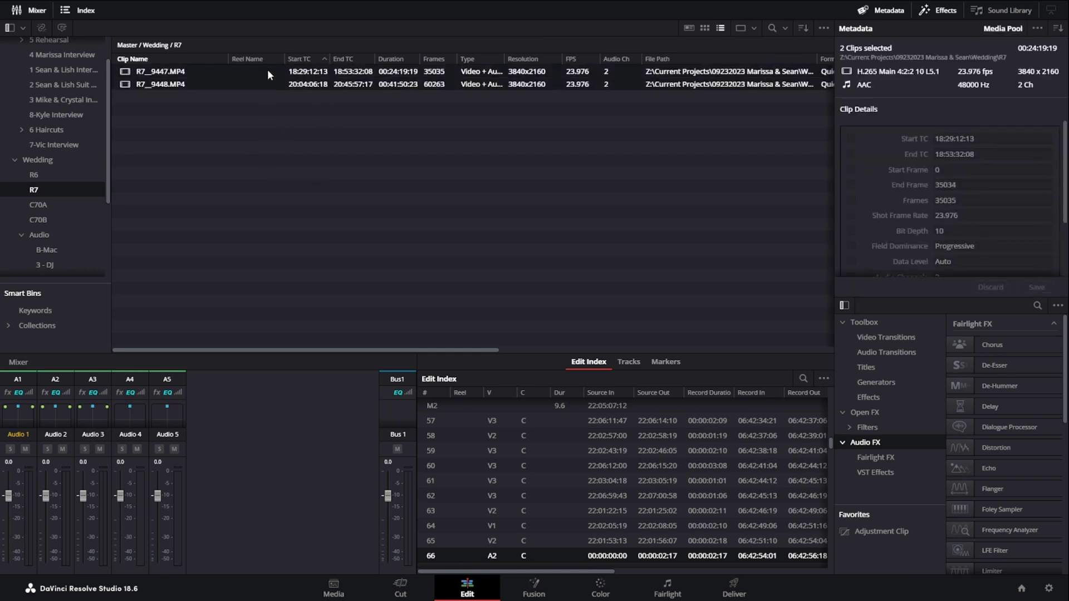
{"action": "left_click", "coordinate": [278, 135]}
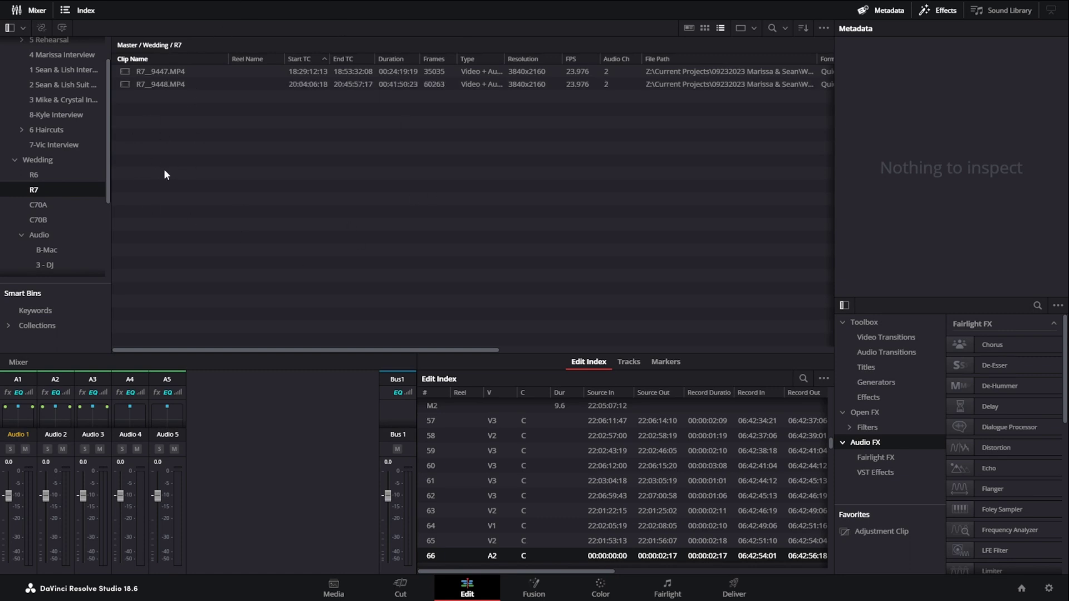
- Check the clips in the C70A and C70B bins and open the Wedding Audio bin
{"action": "left_click", "coordinate": [42, 205]}
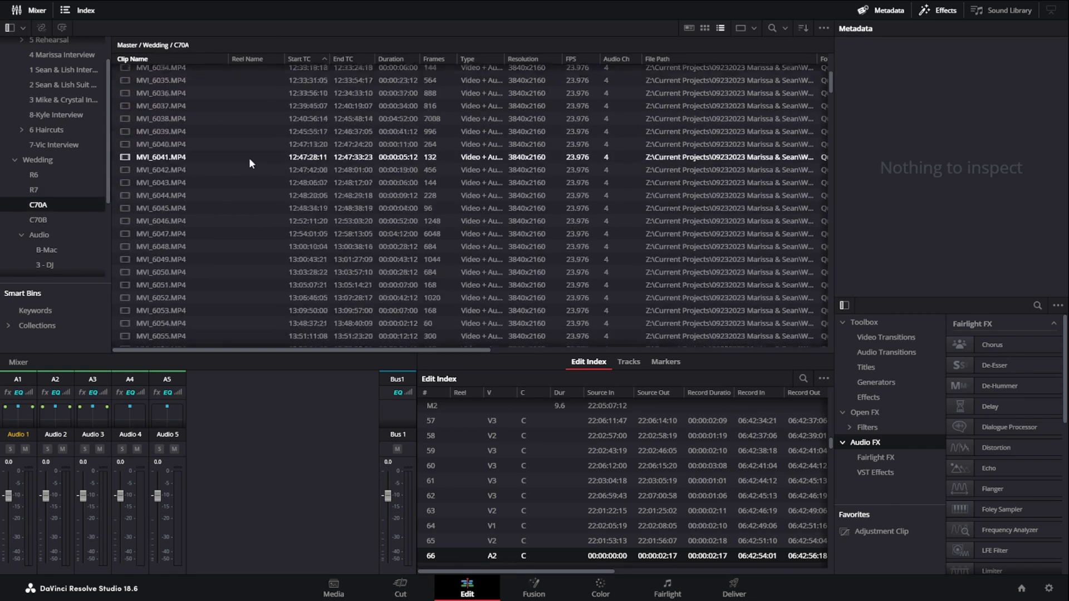
{"action": "left_click", "coordinate": [34, 221]}
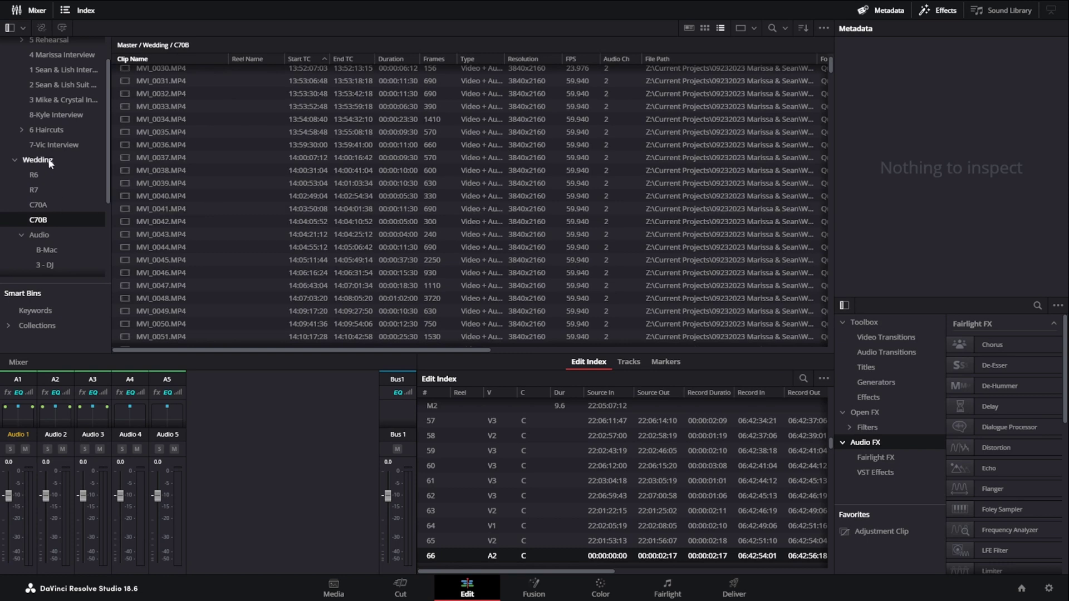
{"action": "left_click", "coordinate": [49, 162]}
{"action": "left_click", "coordinate": [52, 235]}
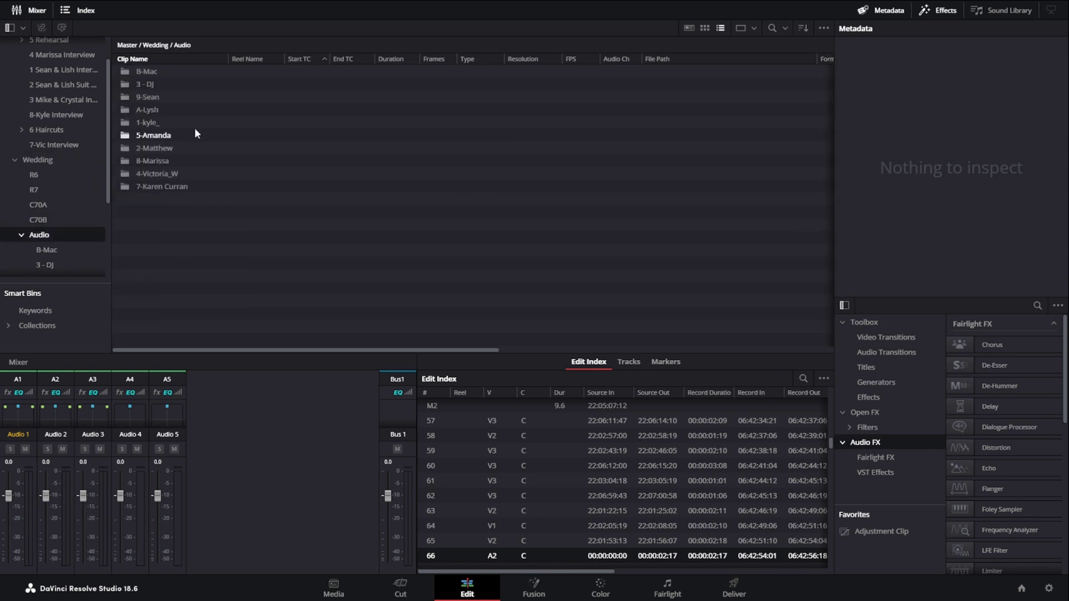
- Check the clips in the 8th performer's audio bin and return to the Wedding bin
{"action": "double_click", "coordinate": [171, 163]}
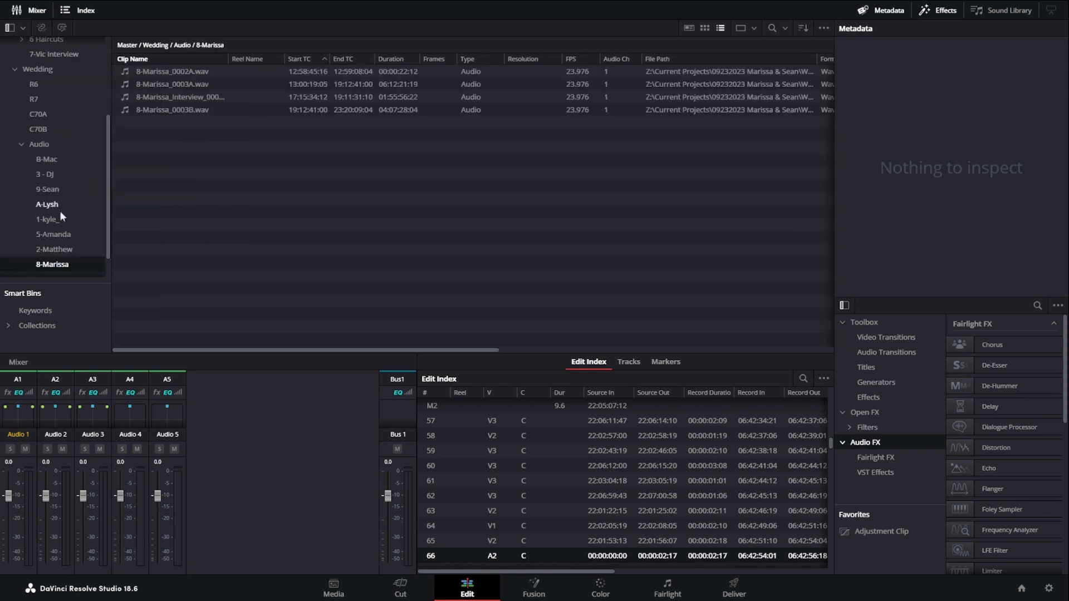
{"action": "scroll", "coordinate": [56, 195], "scroll_direction": "up", "scroll_amount": 4}
{"action": "left_click", "coordinate": [47, 175]}
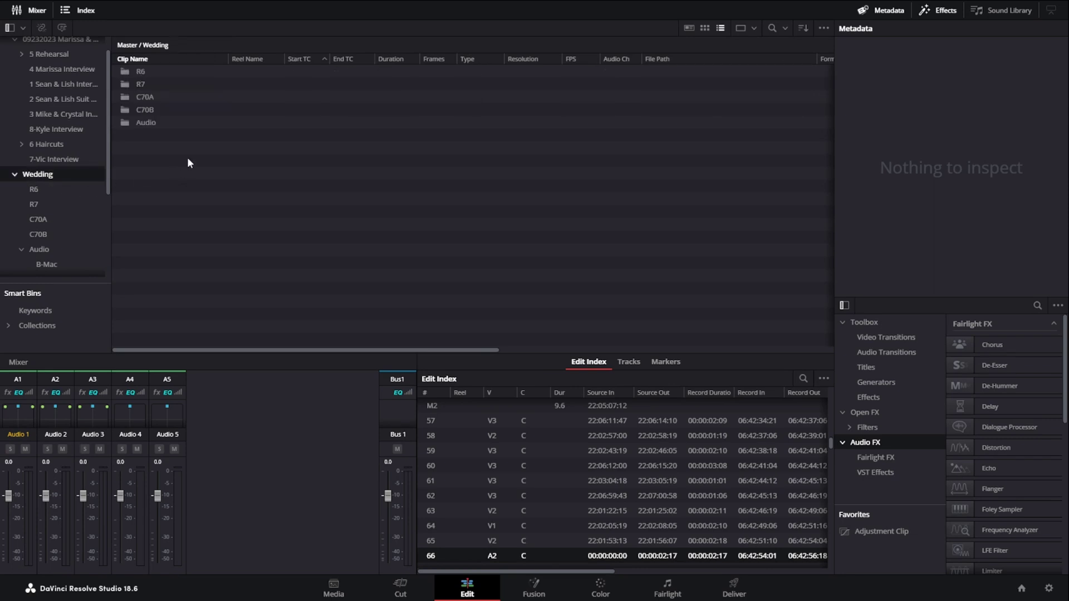
- Create a multicam clip named TEST(BAD) from the R6, R7, C70A, C70B and Audio bins
{"action": "left_click_drag", "start_coordinate": [187, 157], "coordinate": [149, 66]}
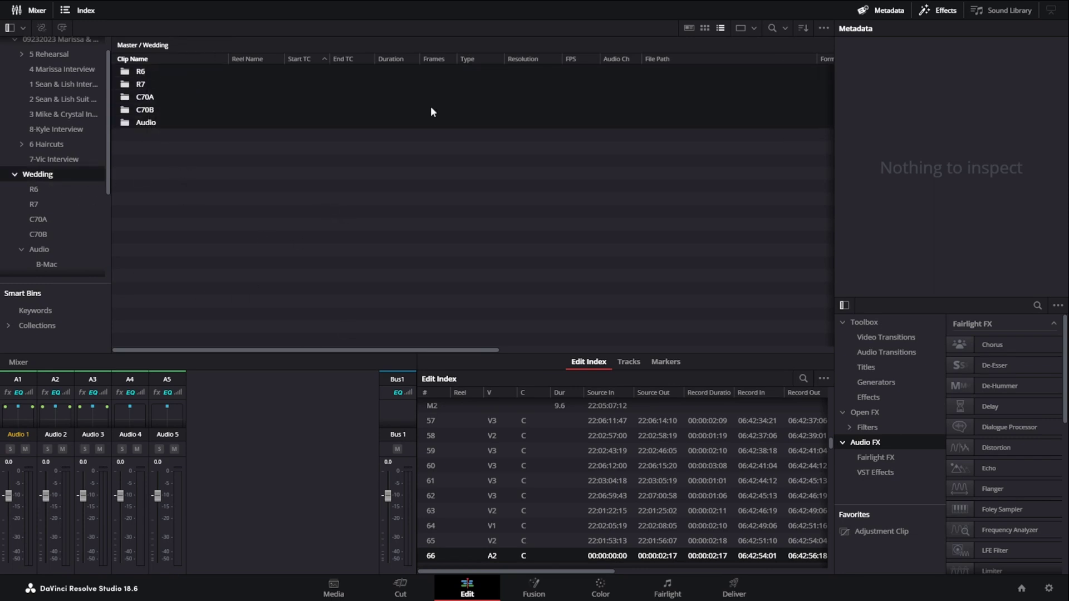
{"action": "left_click", "coordinate": [242, 216]}
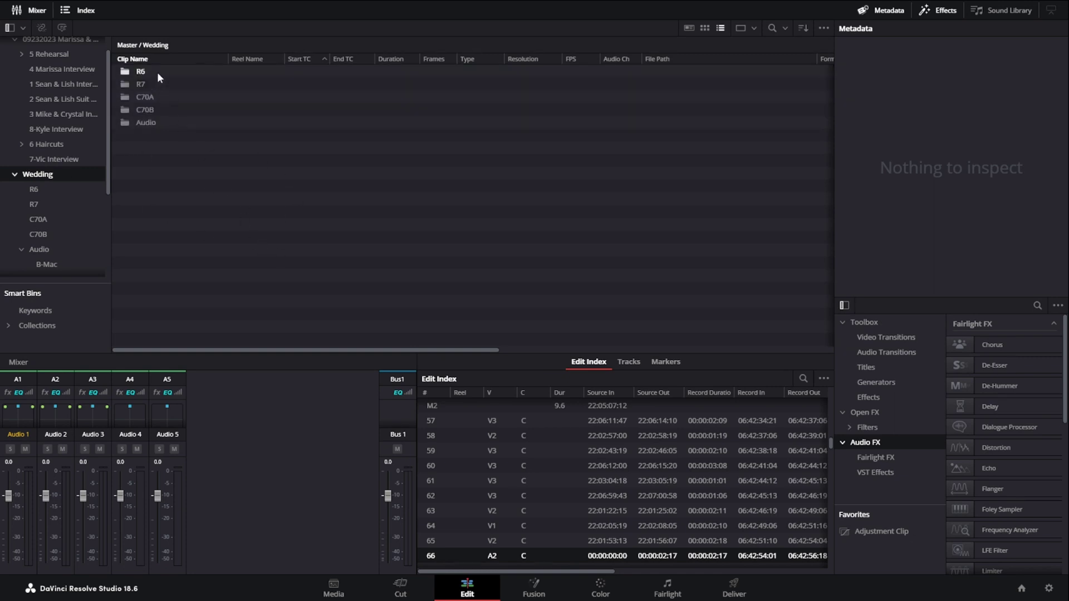
{"action": "left_click_drag", "start_coordinate": [194, 199], "coordinate": [136, 72]}
{"action": "left_click", "coordinate": [145, 81]}
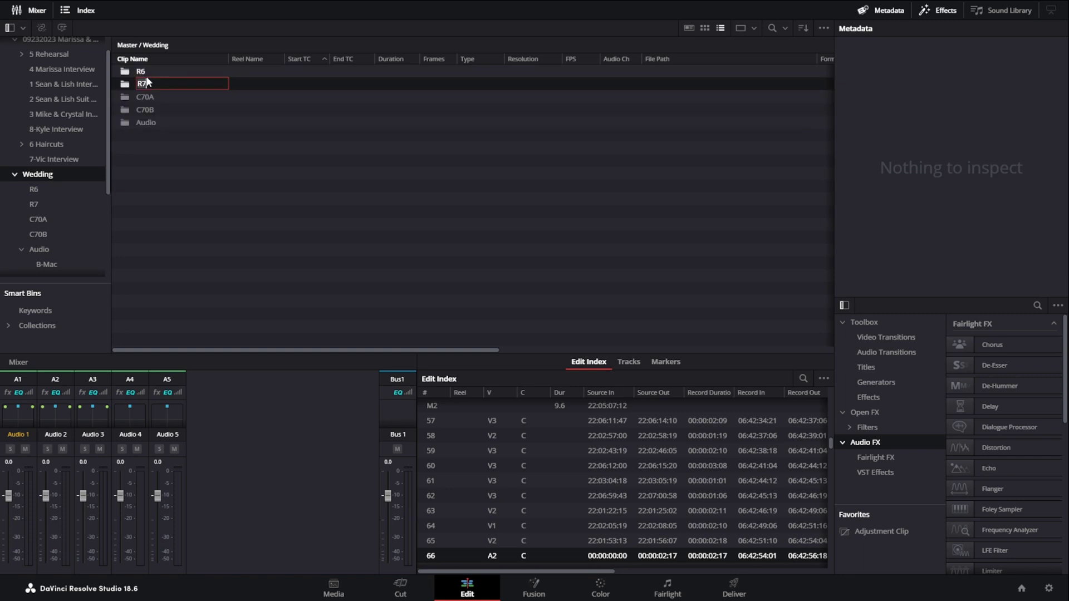
{"action": "left_click_drag", "start_coordinate": [174, 160], "coordinate": [152, 74]}
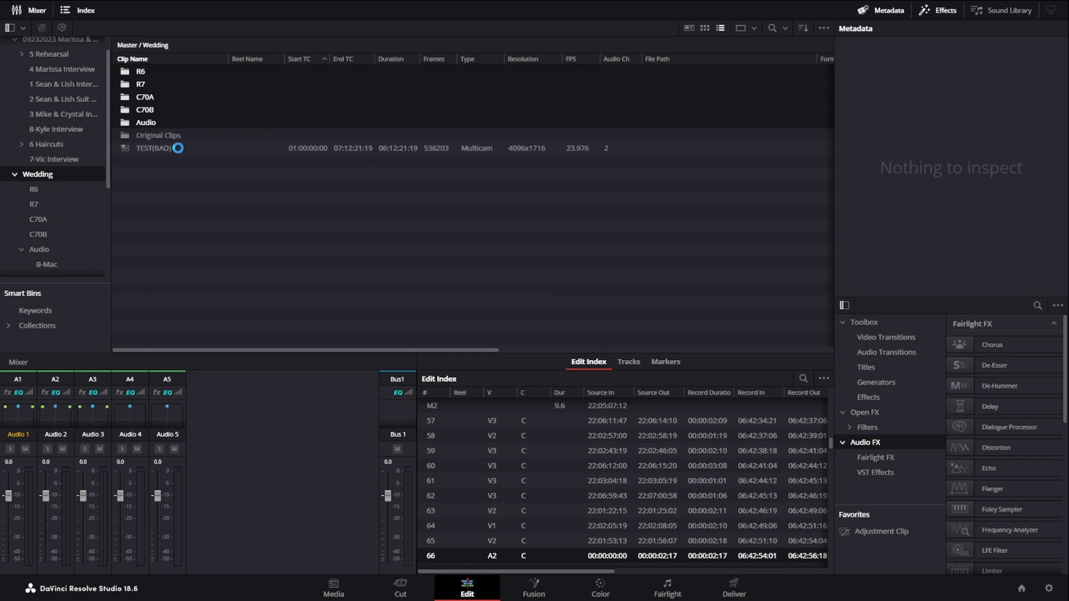
{"action": "left_click", "coordinate": [168, 151]}
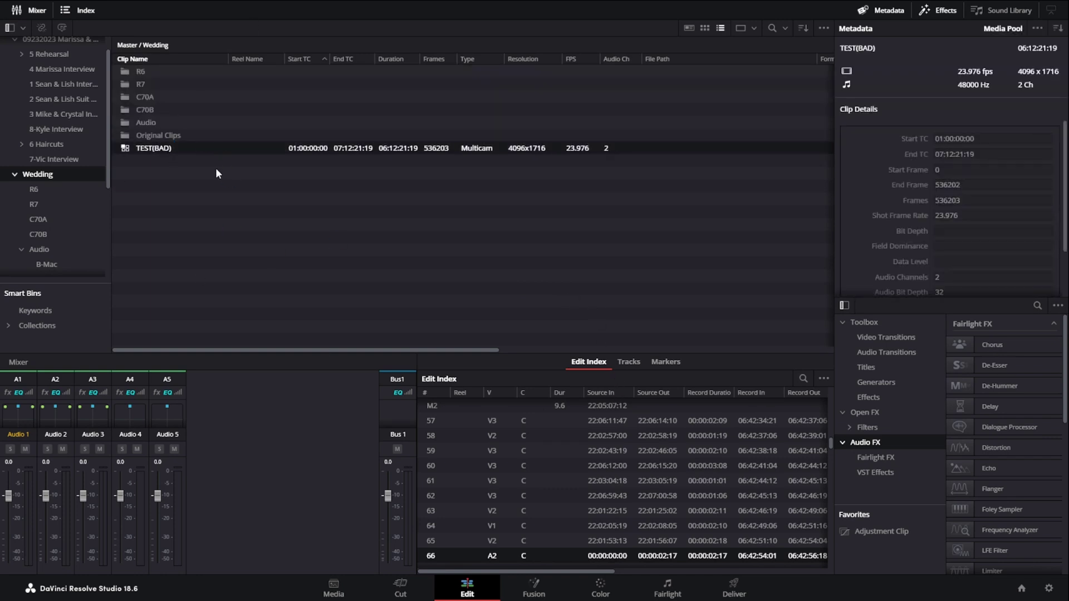
{"action": "left_click", "coordinate": [157, 138]}
{"action": "left_click", "coordinate": [179, 189]}
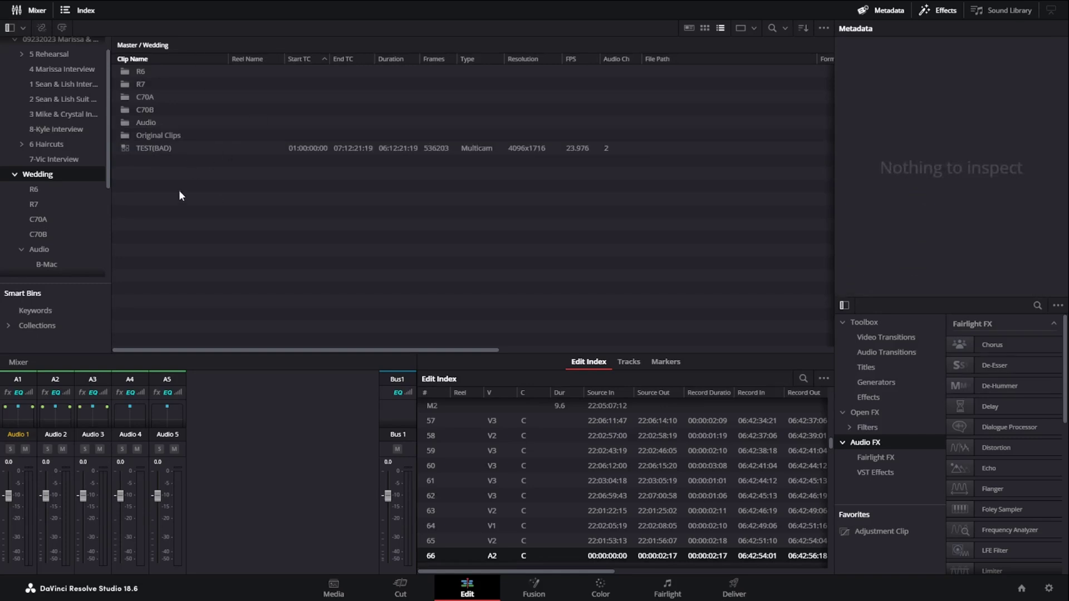
- Open the TEST(BAD) multicam clip in the timeline and examine how its video and audio angles are split across tracks
{"action": "left_click", "coordinate": [160, 152]}
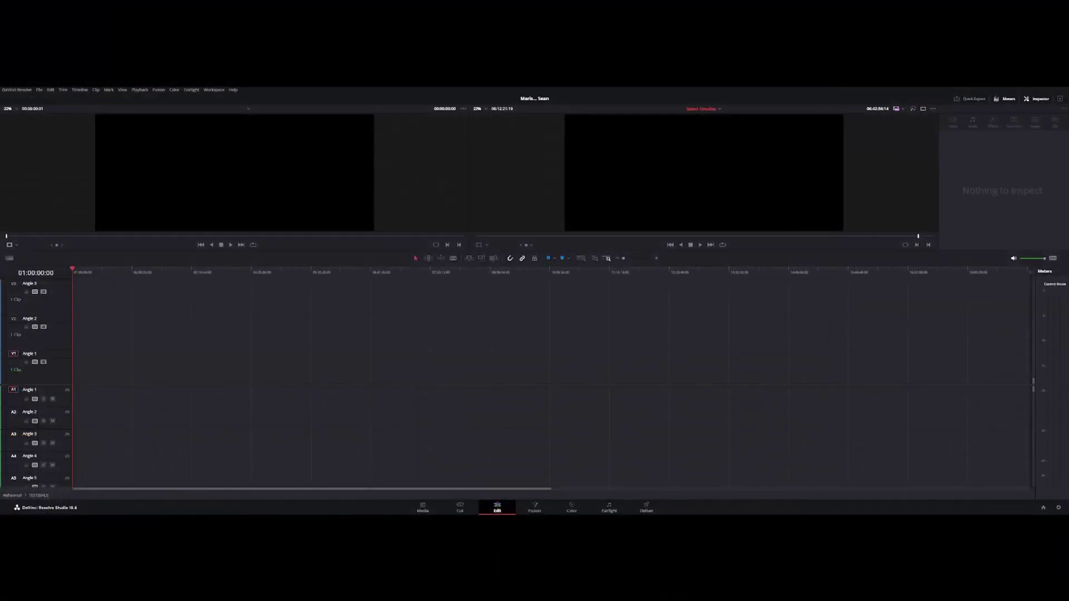
{"action": "left_click_drag", "start_coordinate": [251, 490], "coordinate": [77, 461]}
{"action": "scroll", "coordinate": [179, 349], "scroll_direction": "up", "scroll_amount": 5}
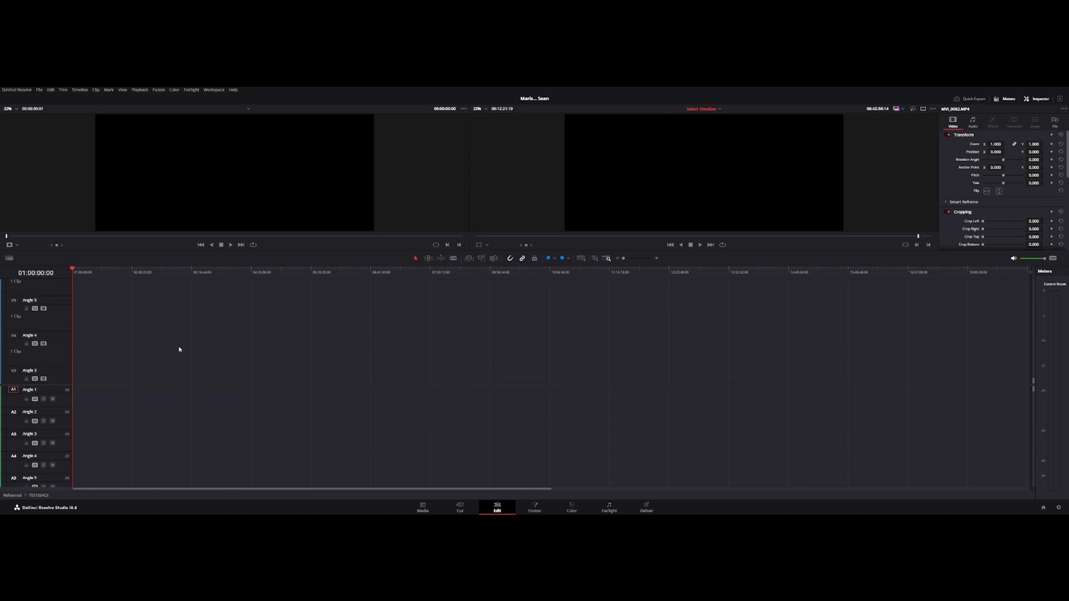
{"action": "scroll", "coordinate": [179, 351], "scroll_direction": "up", "scroll_amount": 4}
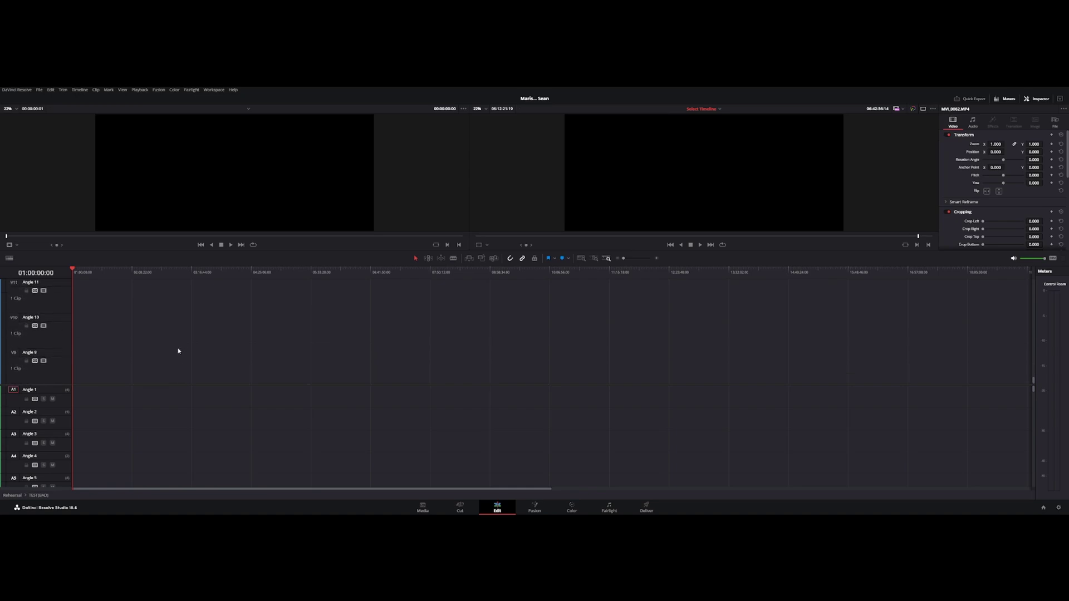
{"action": "scroll", "coordinate": [181, 426], "scroll_direction": "down", "scroll_amount": 2}
{"action": "scroll", "coordinate": [180, 426], "scroll_direction": "down", "scroll_amount": 7}
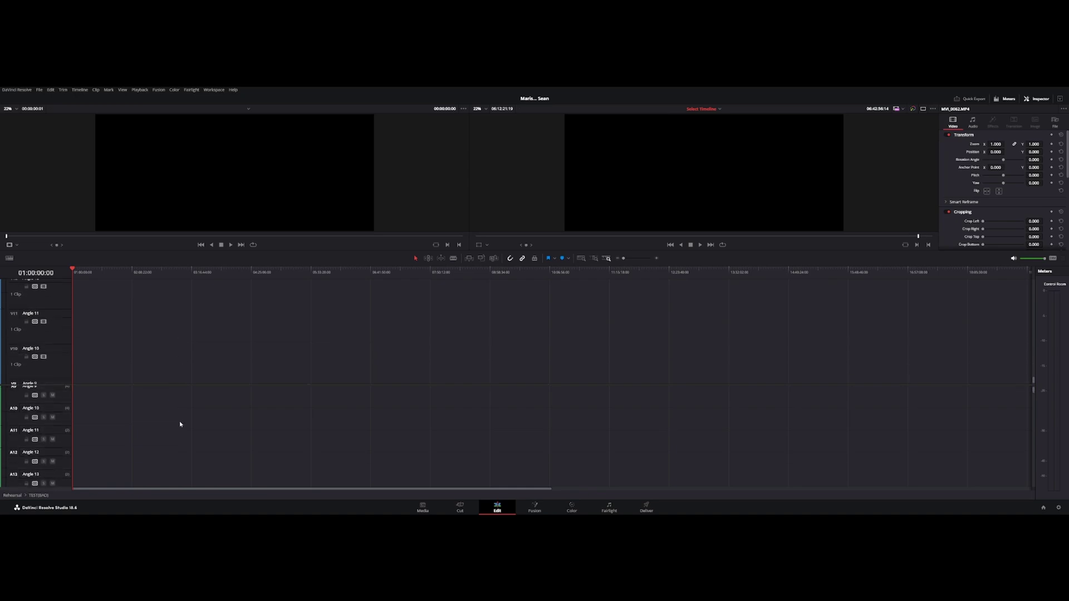
{"action": "scroll", "coordinate": [179, 426], "scroll_direction": "down", "scroll_amount": 8}
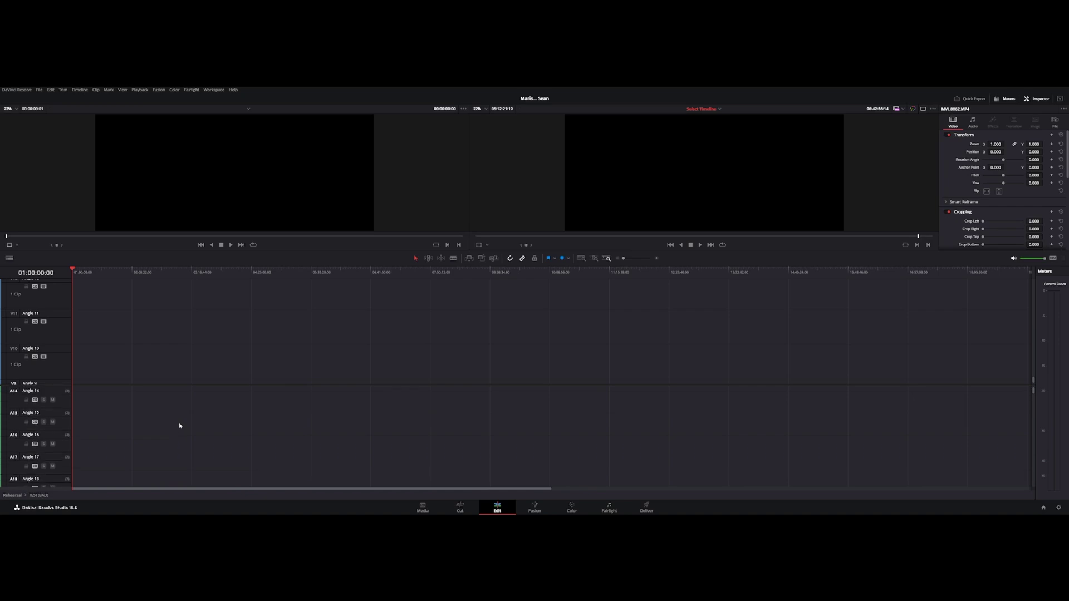
{"action": "scroll", "coordinate": [210, 436], "scroll_direction": "down", "scroll_amount": 3}
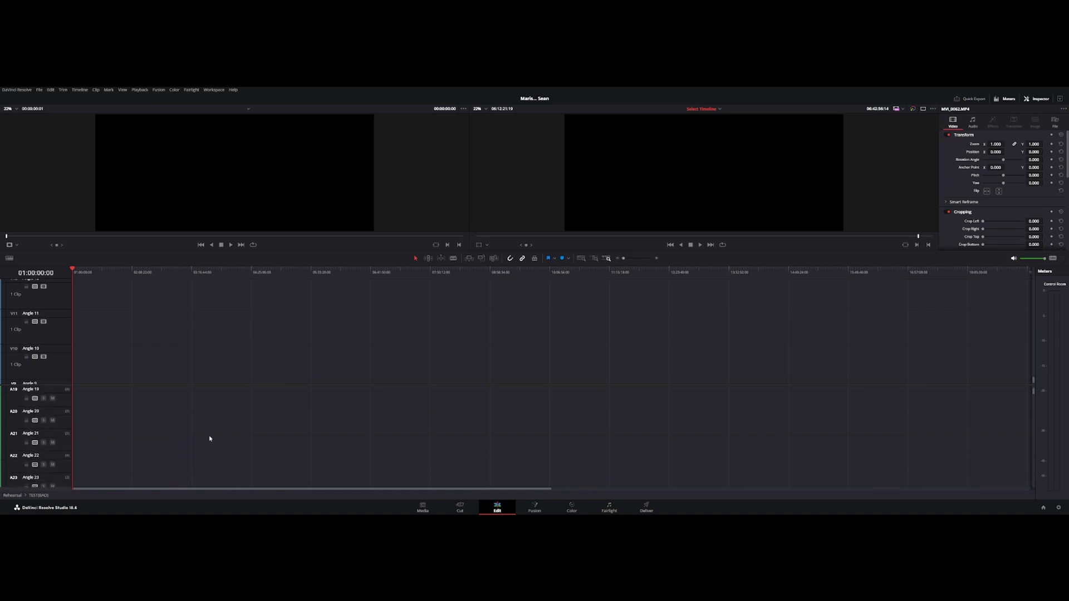
{"action": "left_click_drag", "start_coordinate": [289, 490], "coordinate": [222, 489]}
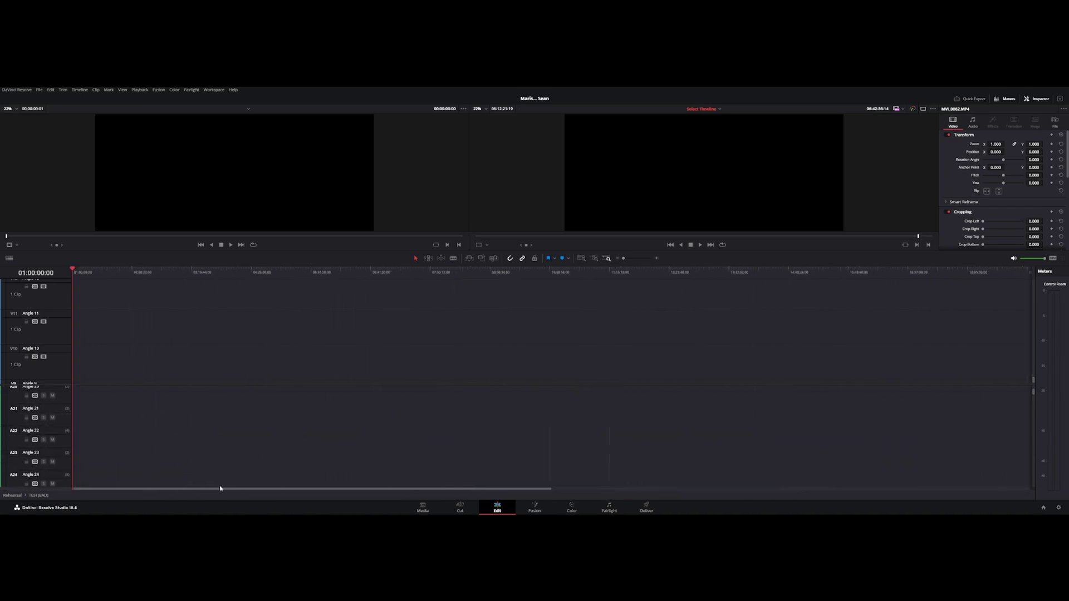
{"action": "scroll", "coordinate": [169, 350], "scroll_direction": "up", "scroll_amount": 3}
{"action": "scroll", "coordinate": [175, 352], "scroll_direction": "down", "scroll_amount": 5}
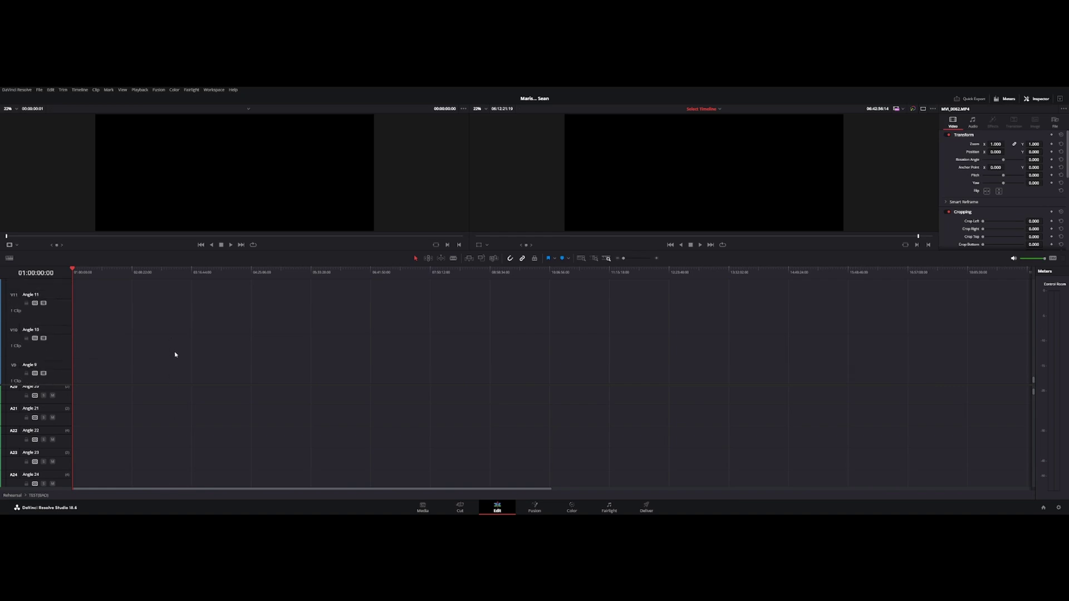
{"action": "scroll", "coordinate": [491, 429], "scroll_direction": "up", "scroll_amount": 6}
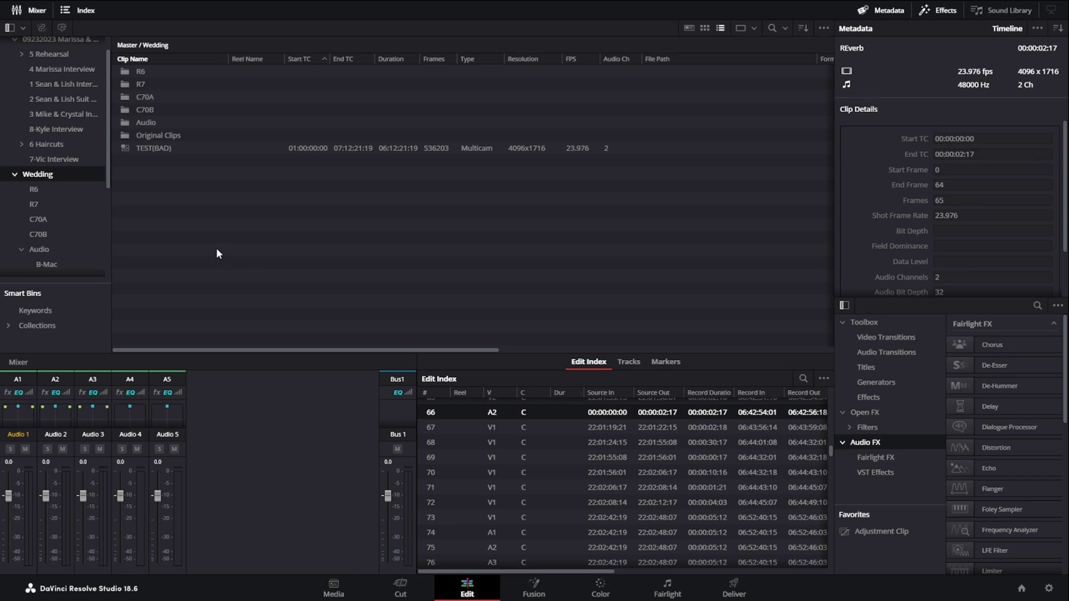
- Undo the creation of the TEST(BAD) multicam clip in the Wedding bin
{"action": "left_click", "coordinate": [184, 207]}
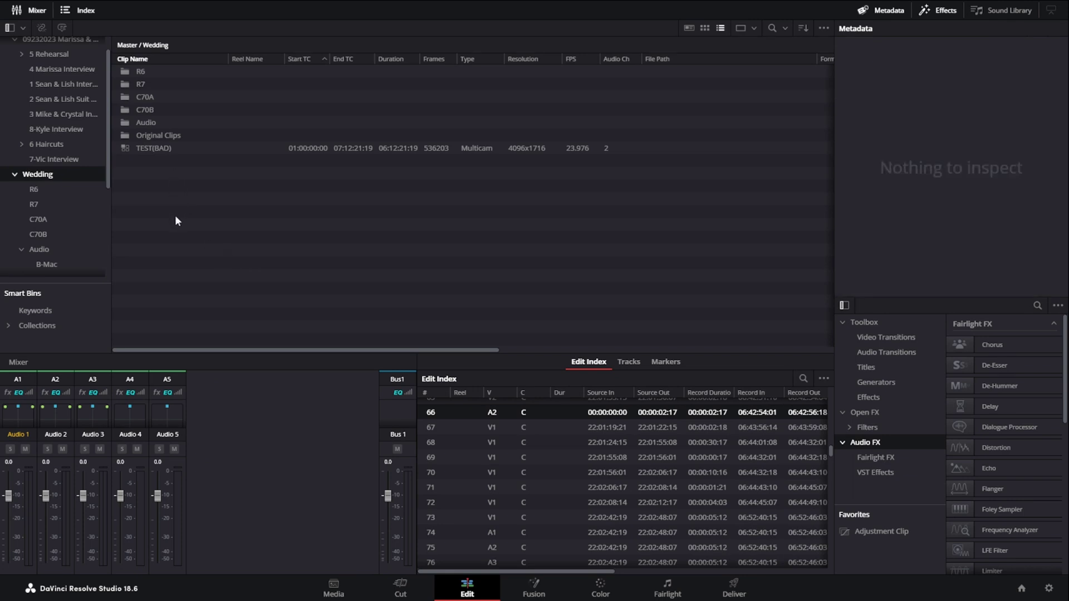
{"action": "key", "text": "ctrl+z"}
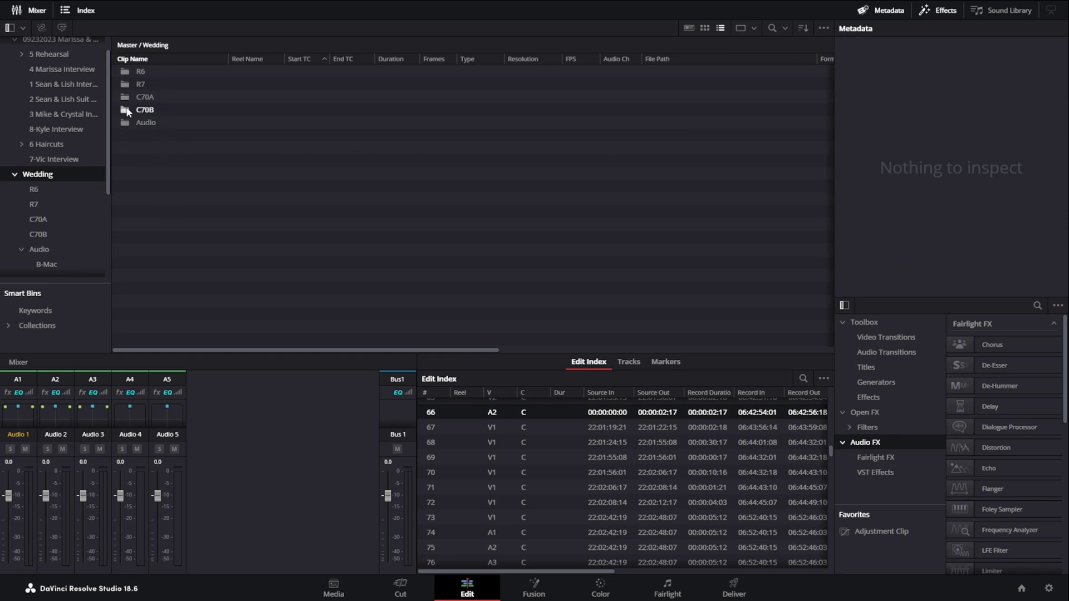
- Open the B-Mac bin inside the Audio bin and examine the Clip Details metadata of B-Mac_0001B.wav
{"action": "left_click", "coordinate": [159, 122]}
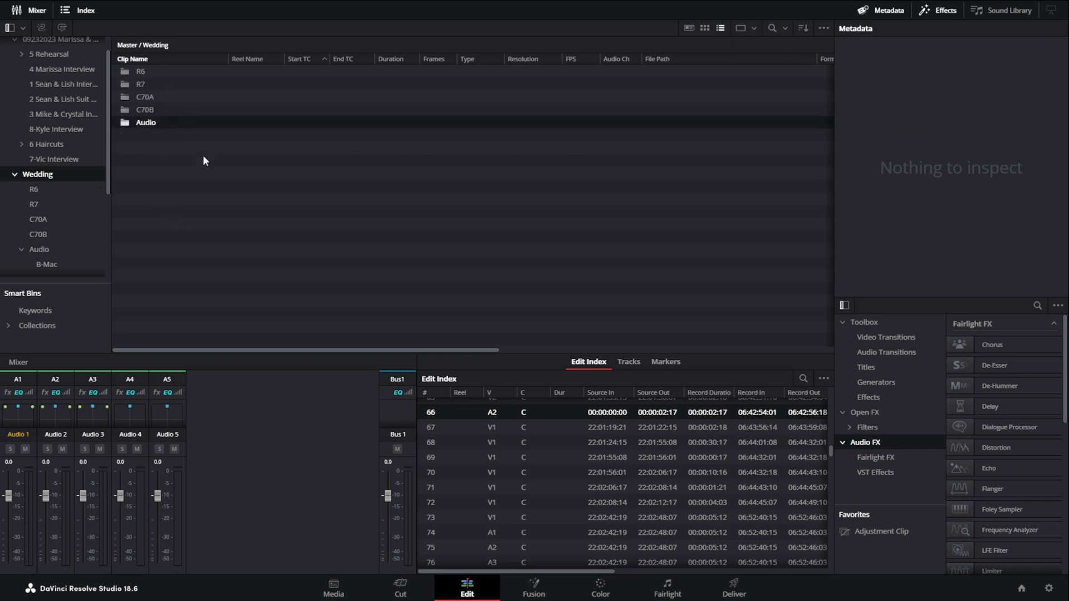
{"action": "double_click", "coordinate": [173, 120]}
{"action": "double_click", "coordinate": [146, 72]}
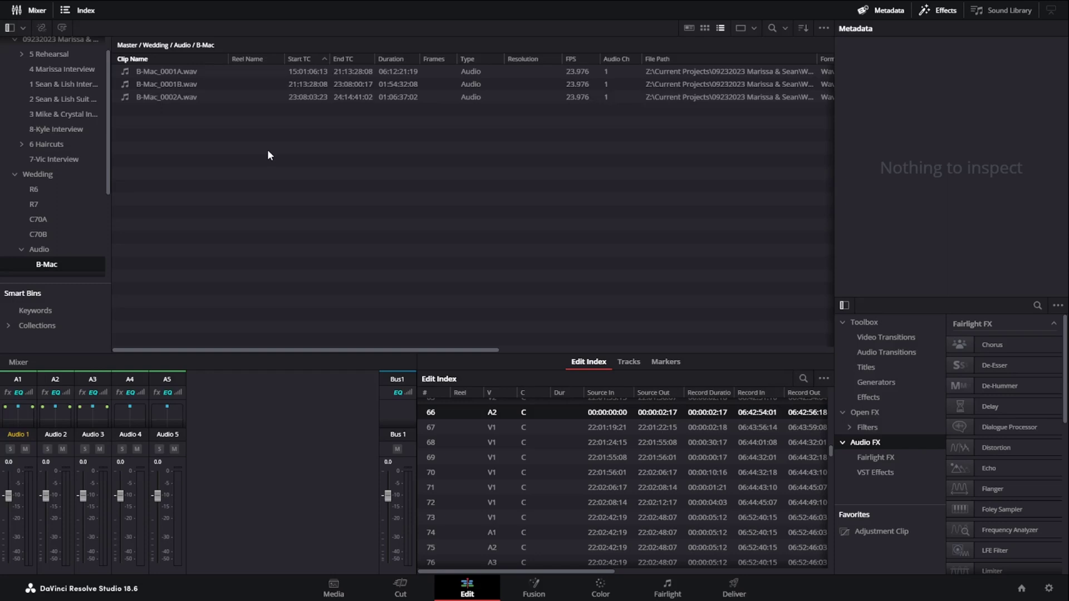
{"action": "left_click", "coordinate": [182, 84]}
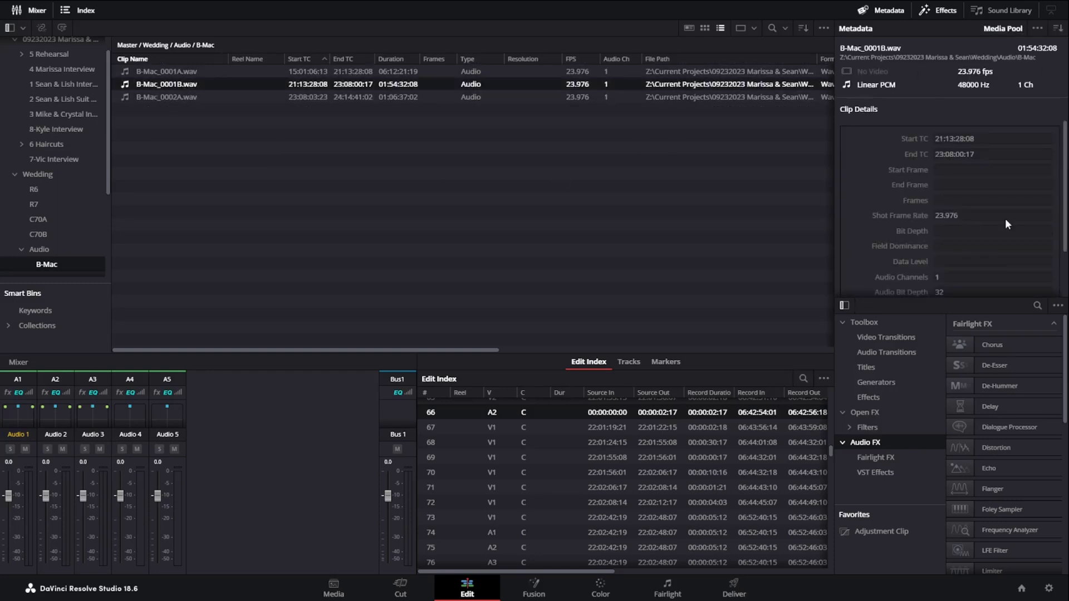
{"action": "scroll", "coordinate": [904, 231], "scroll_direction": "down", "scroll_amount": 3}
{"action": "scroll", "coordinate": [911, 239], "scroll_direction": "up", "scroll_amount": 3}
{"action": "scroll", "coordinate": [911, 238], "scroll_direction": "down", "scroll_amount": 3}
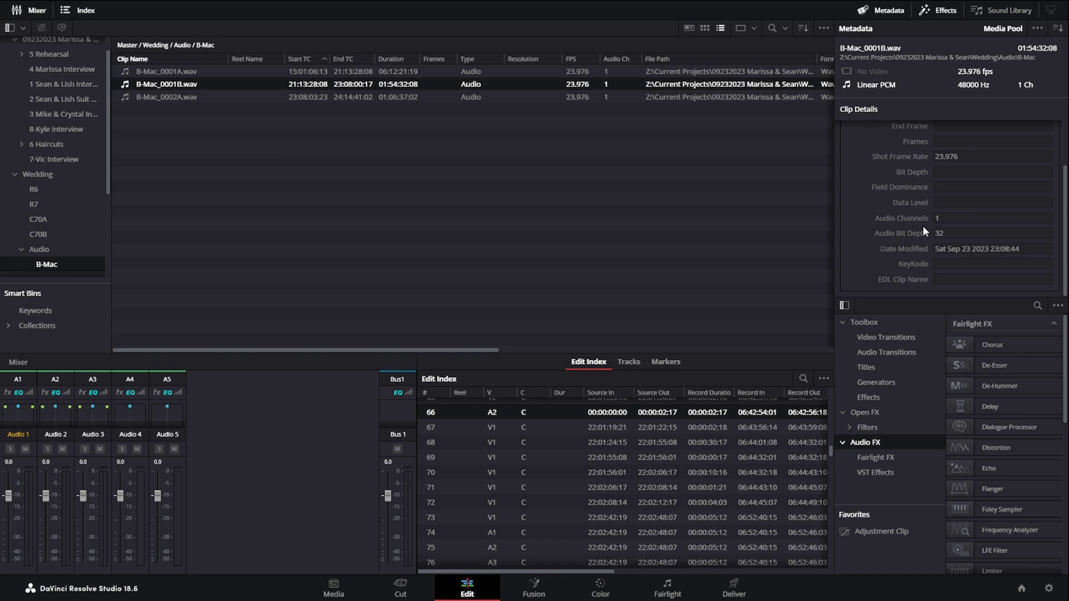
{"action": "scroll", "coordinate": [923, 226], "scroll_direction": "up", "scroll_amount": 3}
{"action": "scroll", "coordinate": [924, 226], "scroll_direction": "down", "scroll_amount": 3}
{"action": "scroll", "coordinate": [911, 165], "scroll_direction": "up", "scroll_amount": 2}
{"action": "left_click", "coordinate": [490, 219]}
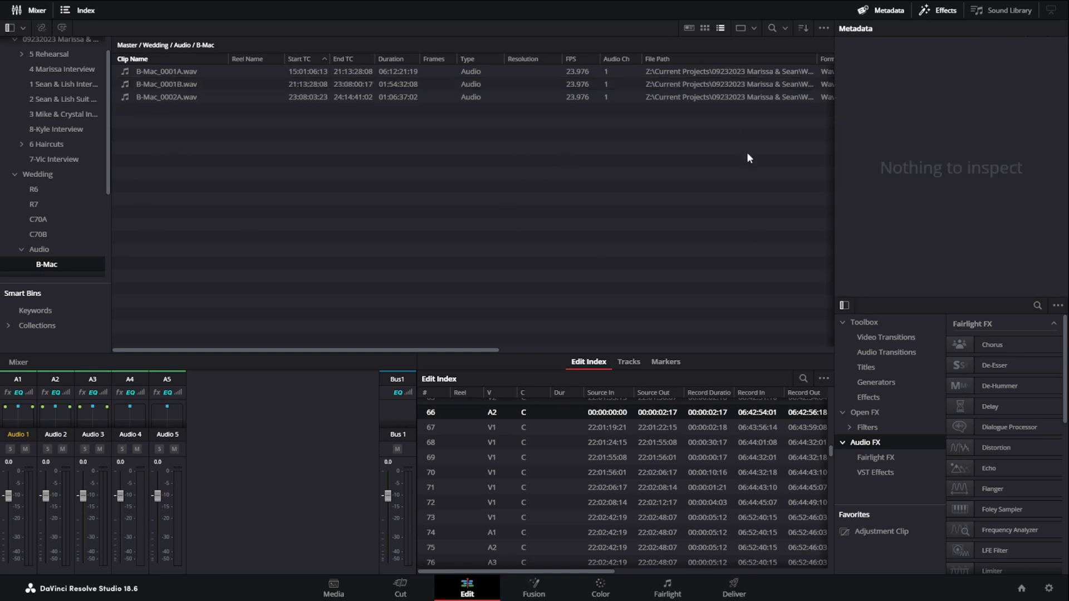
- Show the Shot & Scene metadata of B-Mac_0001A.wav and set its Camera # to AB
{"action": "left_click", "coordinate": [242, 70]}
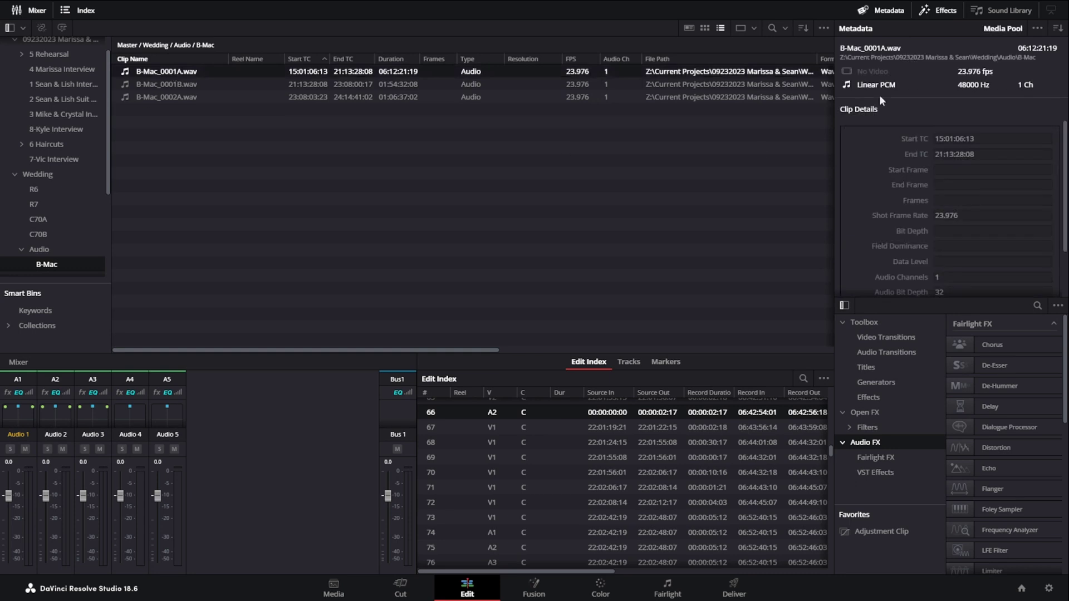
{"action": "left_click", "coordinate": [1058, 28]}
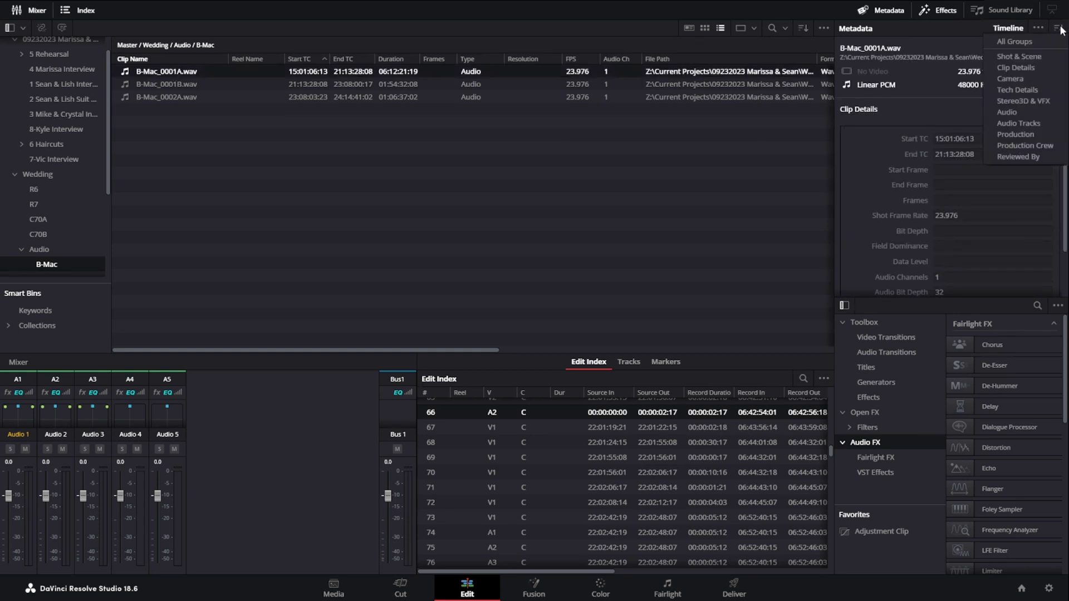
{"action": "left_click", "coordinate": [1036, 58]}
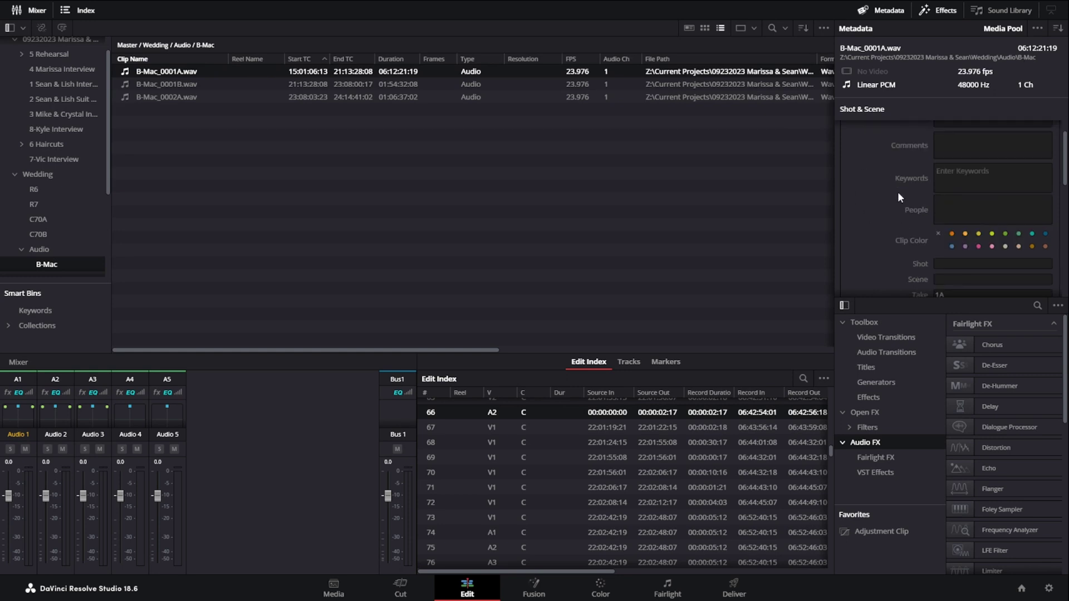
{"action": "scroll", "coordinate": [897, 192], "scroll_direction": "down", "scroll_amount": 2}
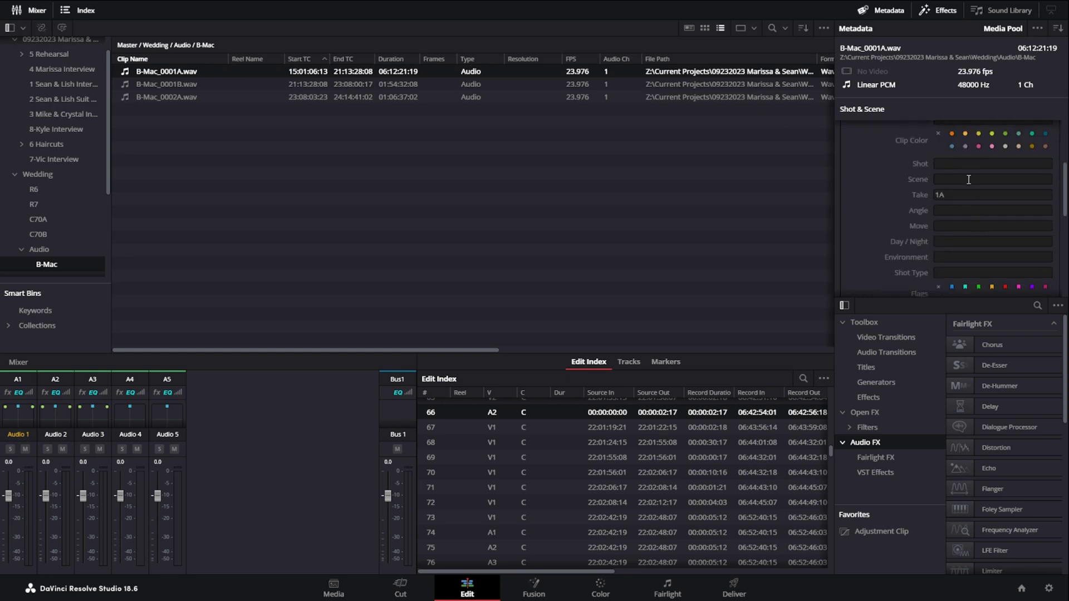
{"action": "scroll", "coordinate": [897, 207], "scroll_direction": "down", "scroll_amount": 2}
{"action": "scroll", "coordinate": [897, 206], "scroll_direction": "down", "scroll_amount": 1}
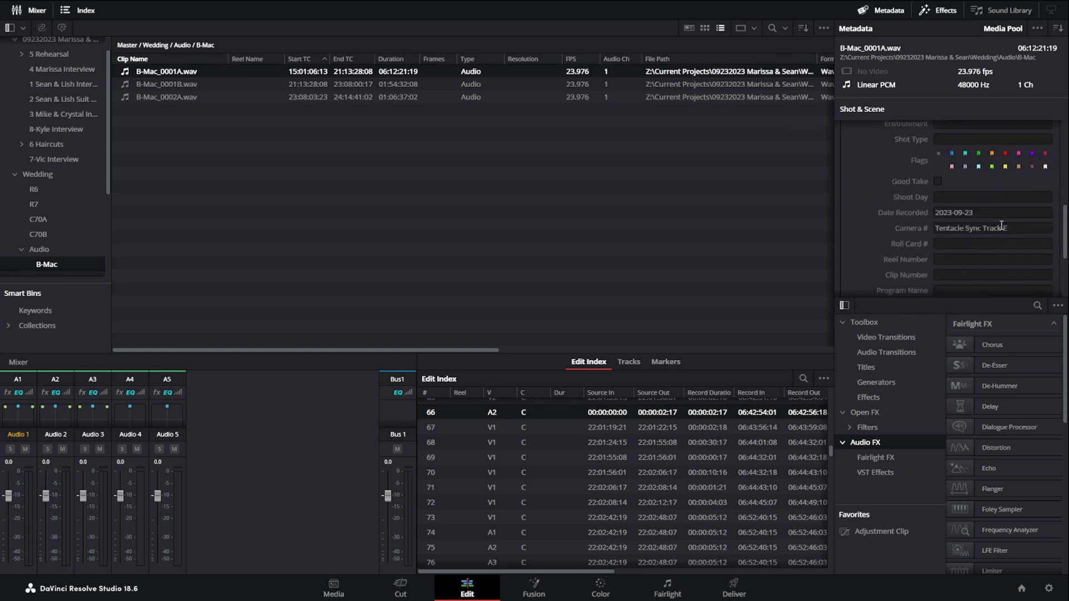
{"action": "left_click", "coordinate": [958, 228]}
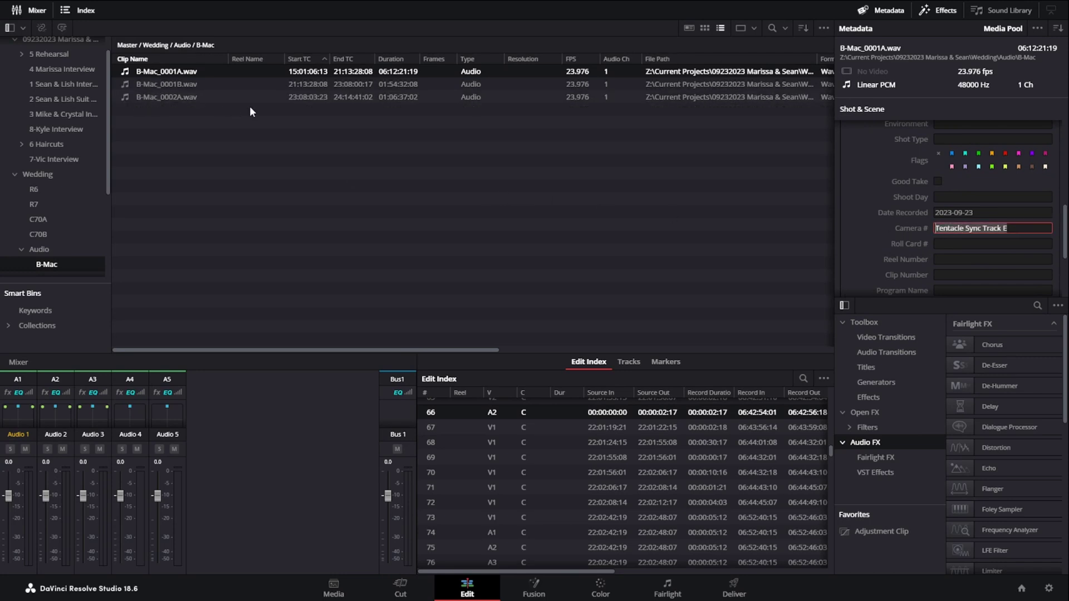
{"action": "type", "text": "AB"}
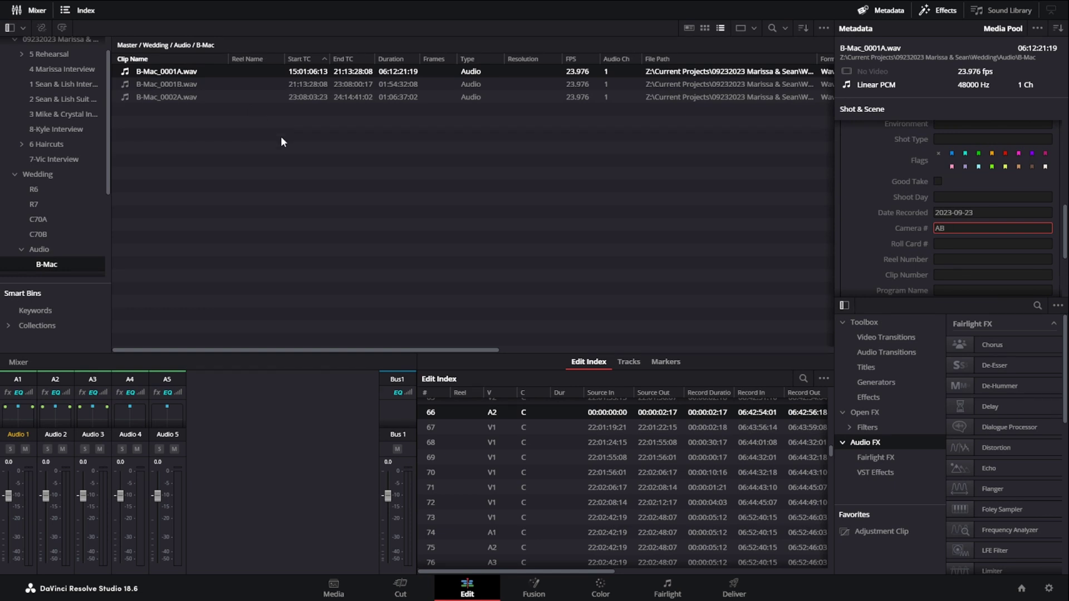
{"action": "left_click", "coordinate": [303, 185]}
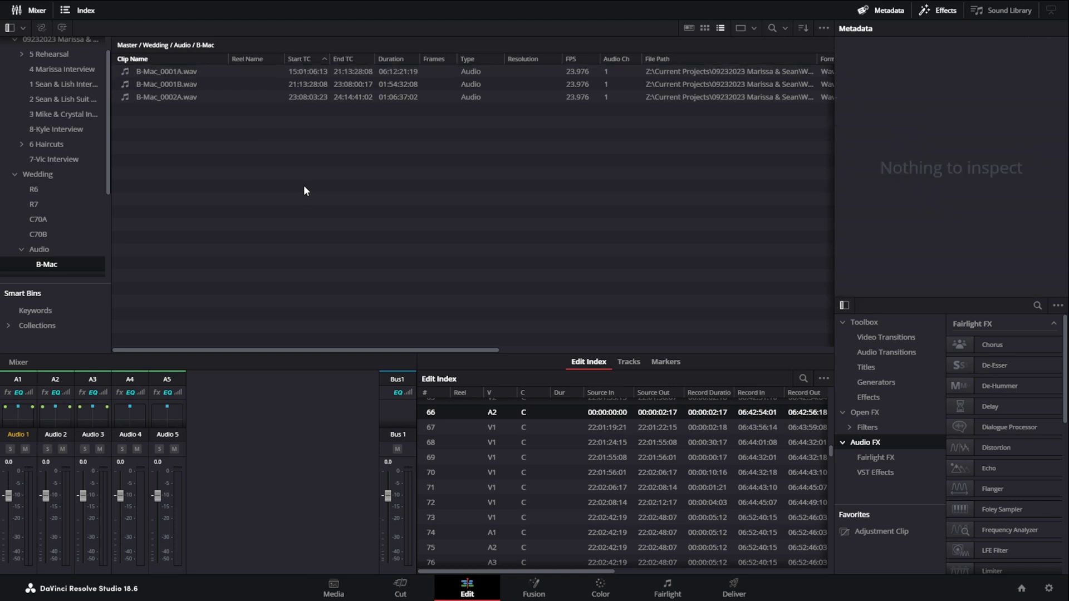
- Set the Camera # of all three clips in the B-Mac bin to AB and save the metadata
{"action": "left_click", "coordinate": [186, 72]}
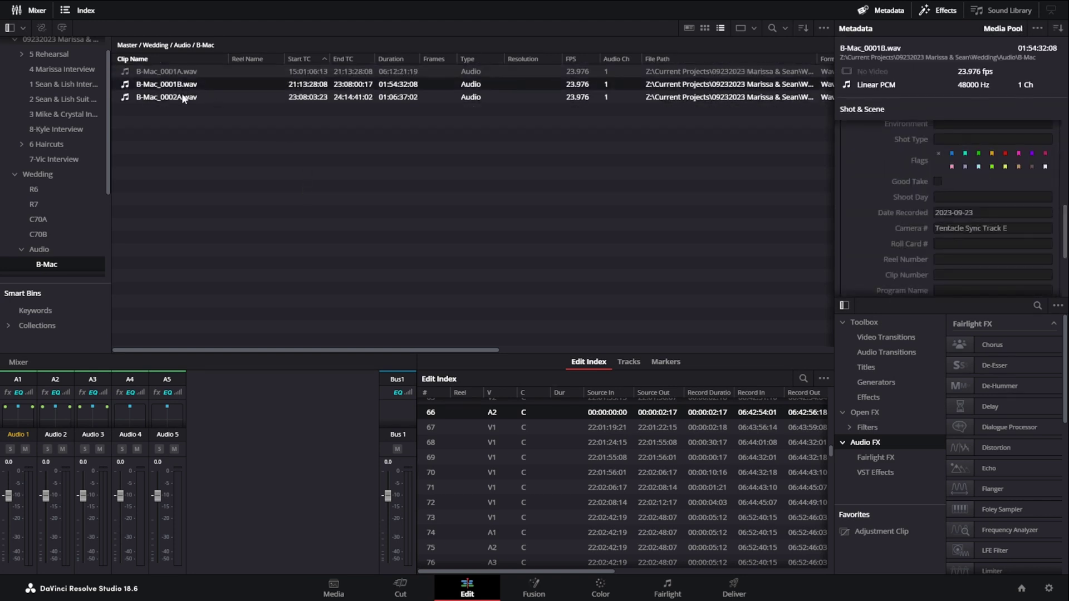
{"action": "left_click", "coordinate": [167, 97], "text": "shift"}
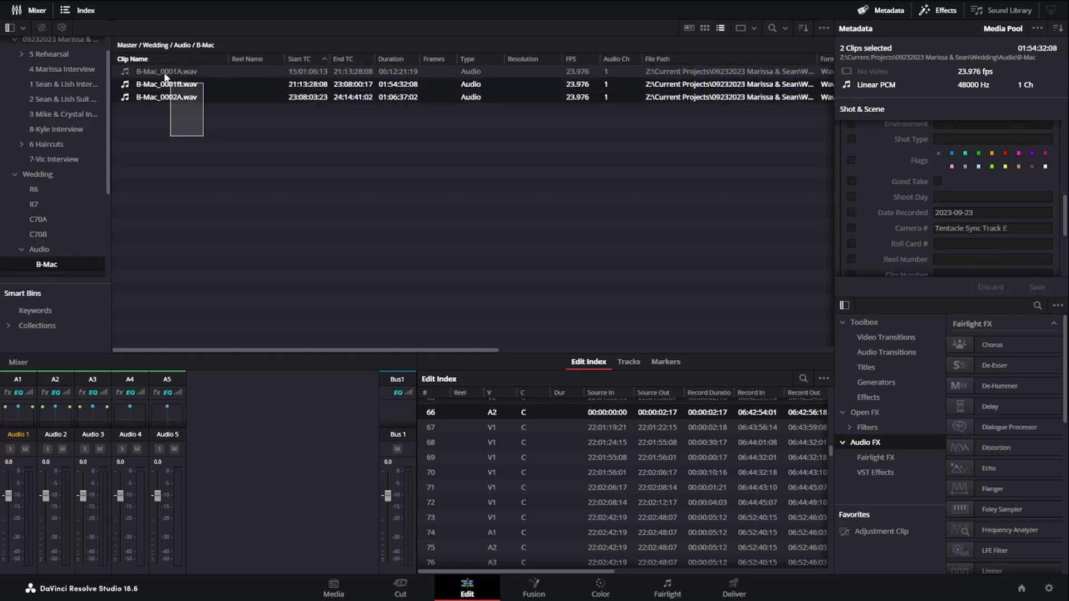
{"action": "left_click", "coordinate": [935, 227]}
{"action": "key", "text": "BackSpace"}
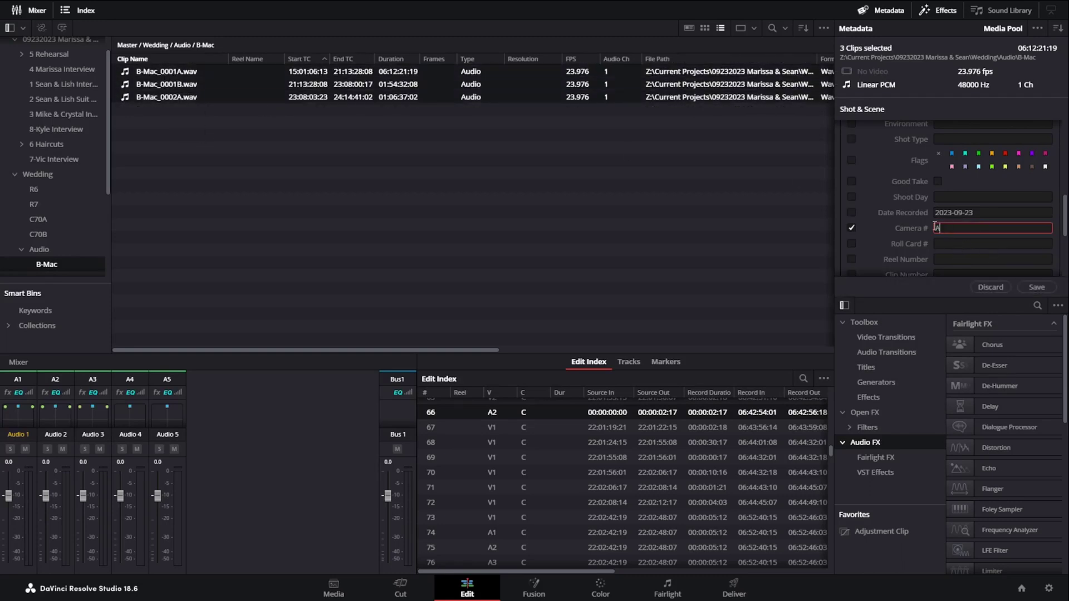
{"action": "type", "text": "B"}
{"action": "left_click", "coordinate": [1037, 287]}
{"action": "left_click", "coordinate": [229, 199]}
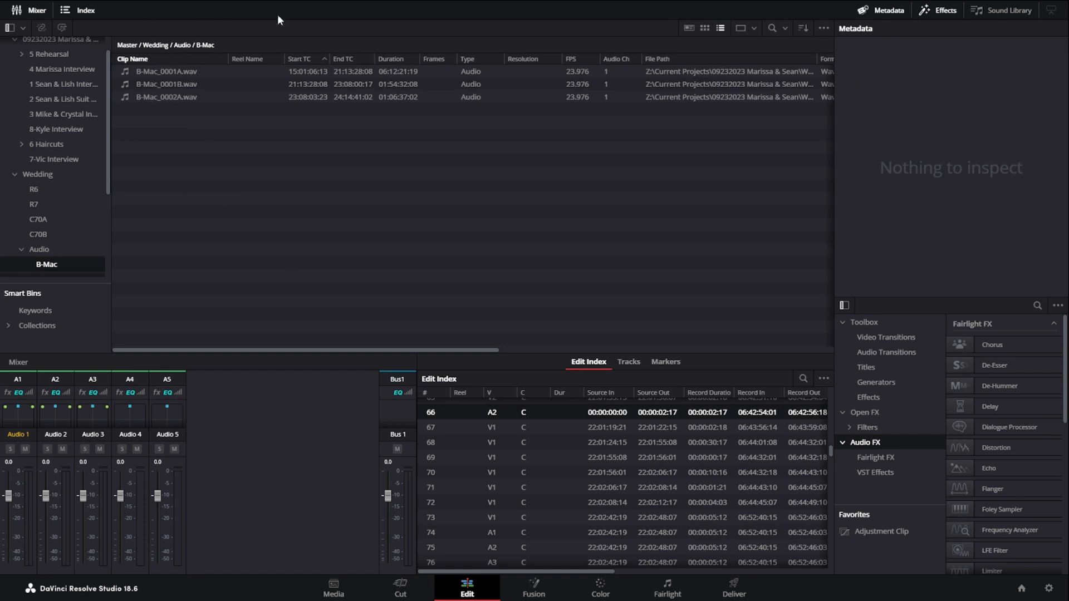
- Open the 3 - DJ audio bin, set the Camera # of both clips to A3, and save the metadata
{"action": "left_click", "coordinate": [54, 247]}
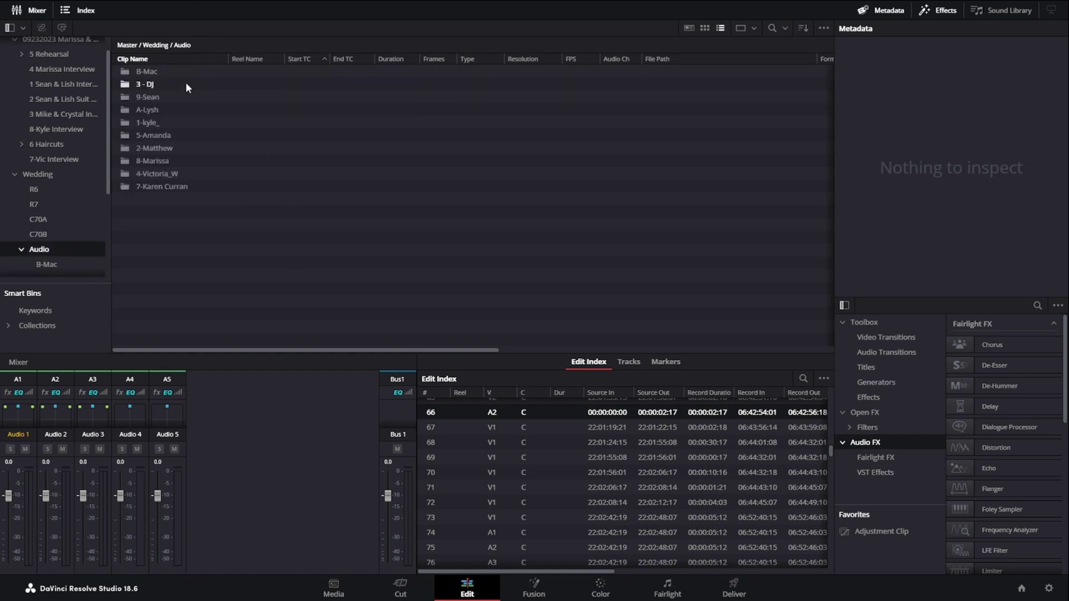
{"action": "double_click", "coordinate": [146, 84]}
{"action": "key", "text": "ctrl+a"}
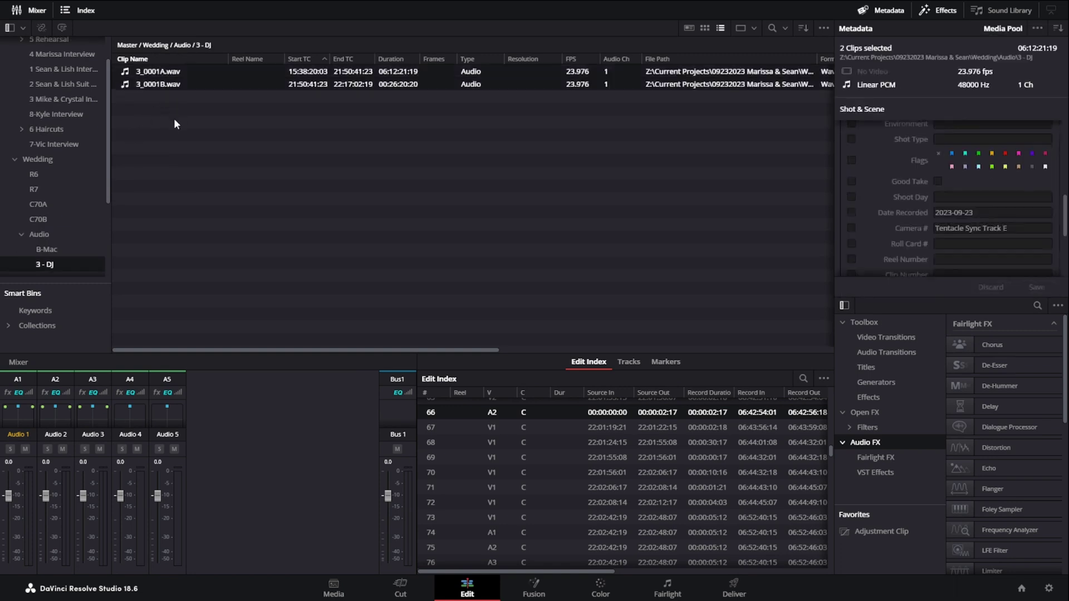
{"action": "left_click", "coordinate": [1021, 232]}
{"action": "type", "text": "A3"}
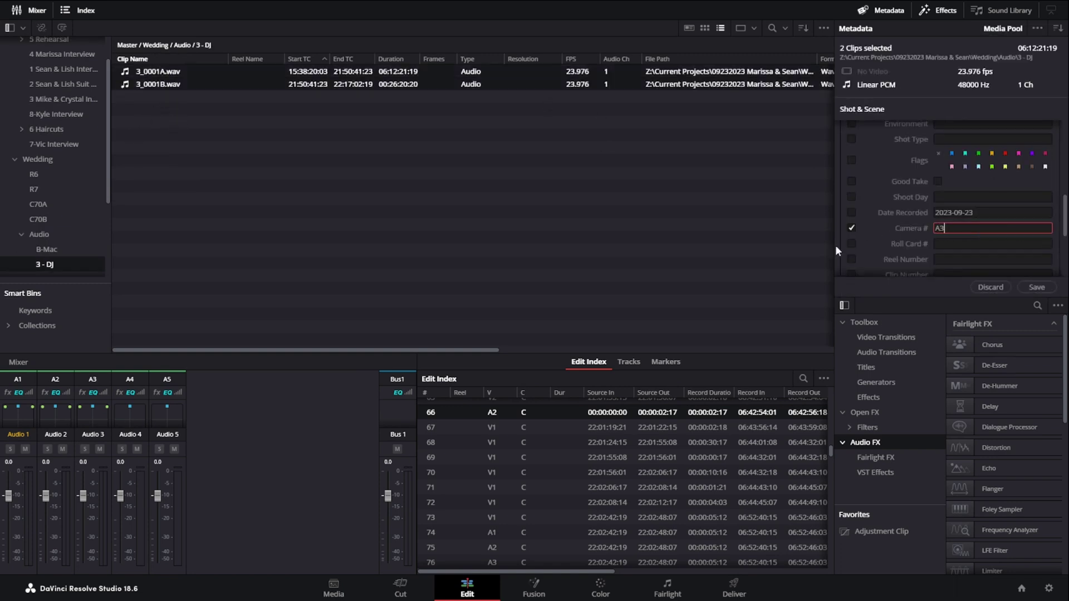
{"action": "left_click", "coordinate": [1036, 286]}
{"action": "left_click", "coordinate": [379, 142]}
- Open the audio bin numbered 9, set the Camera # of both clips to A9, and save the metadata
{"action": "left_click", "coordinate": [151, 44]}
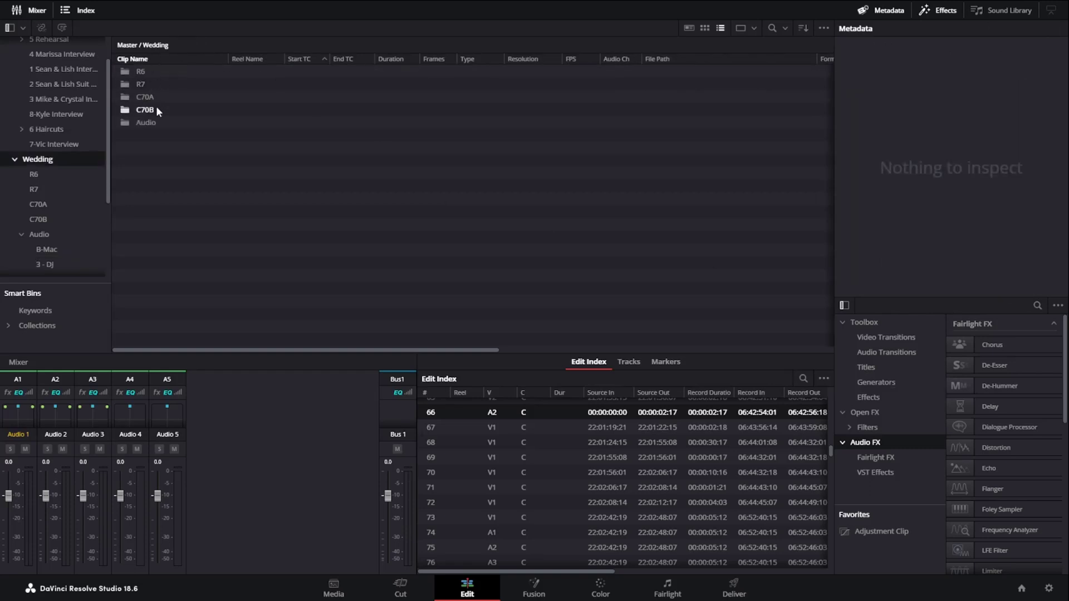
{"action": "double_click", "coordinate": [154, 124]}
{"action": "double_click", "coordinate": [160, 99]}
{"action": "left_click", "coordinate": [280, 83]}
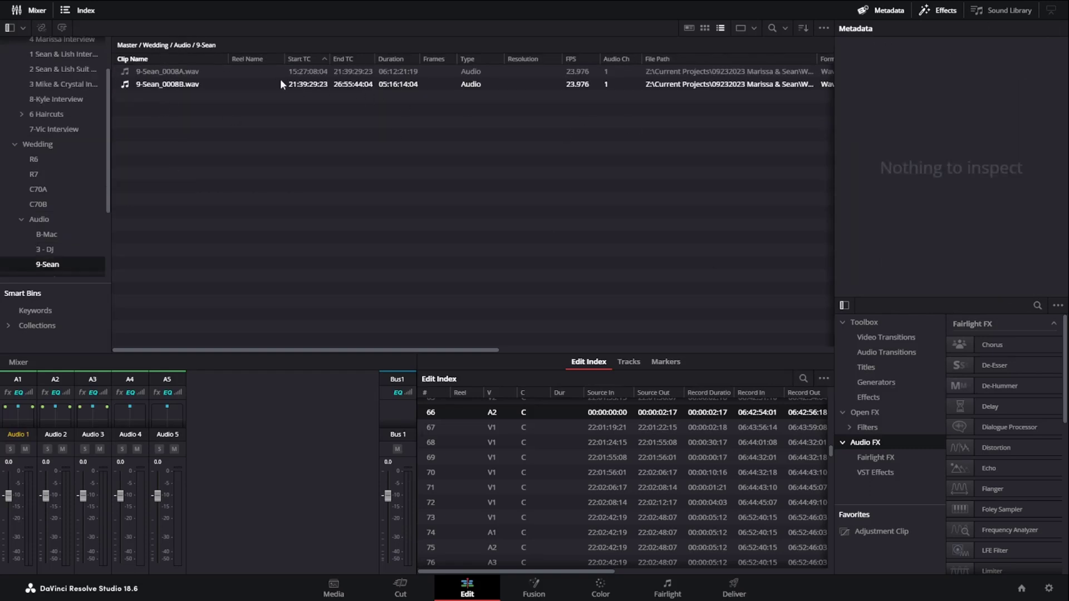
{"action": "key", "text": "ctrl+a"}
{"action": "left_click", "coordinate": [981, 229]}
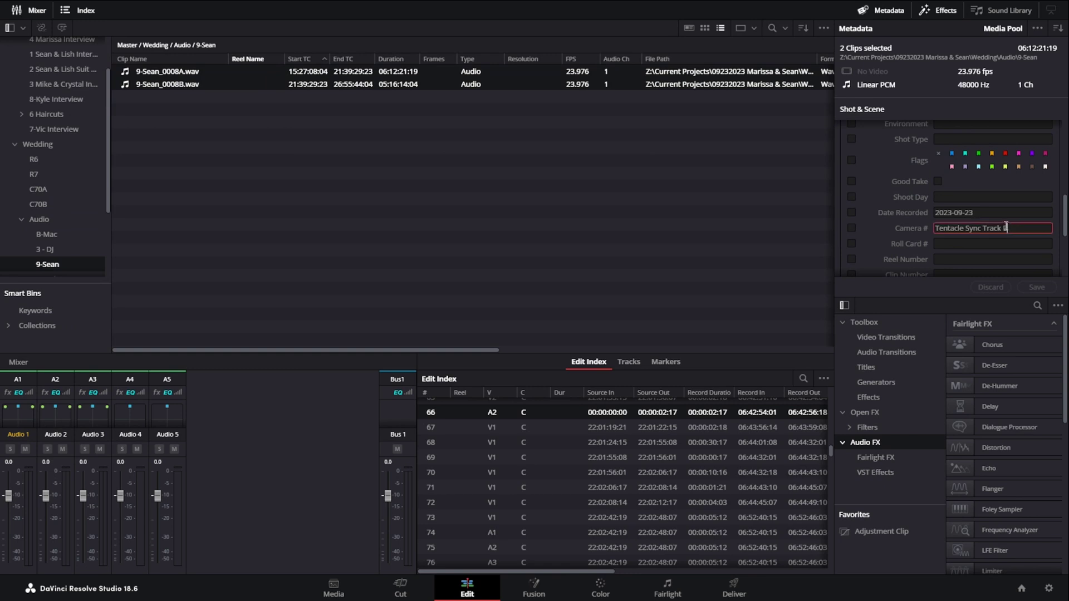
{"action": "type", "text": "A9"}
{"action": "left_click", "coordinate": [1036, 287]}
{"action": "left_click", "coordinate": [175, 112]}
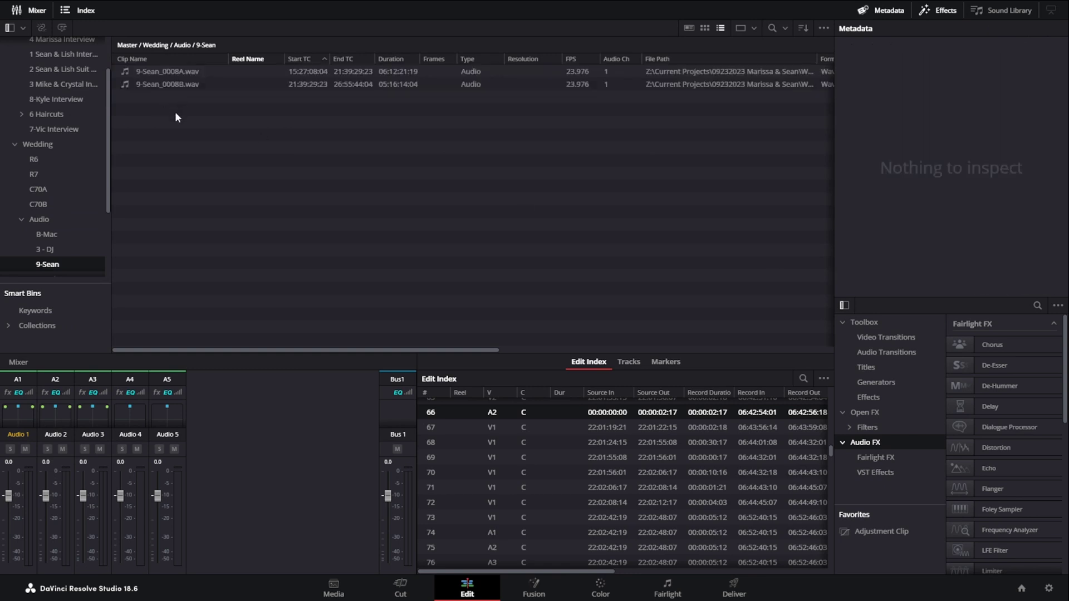
- Open the audio bin prefixed A, set the Camera # of both clips to AA, and save the metadata
{"action": "left_click", "coordinate": [158, 46]}
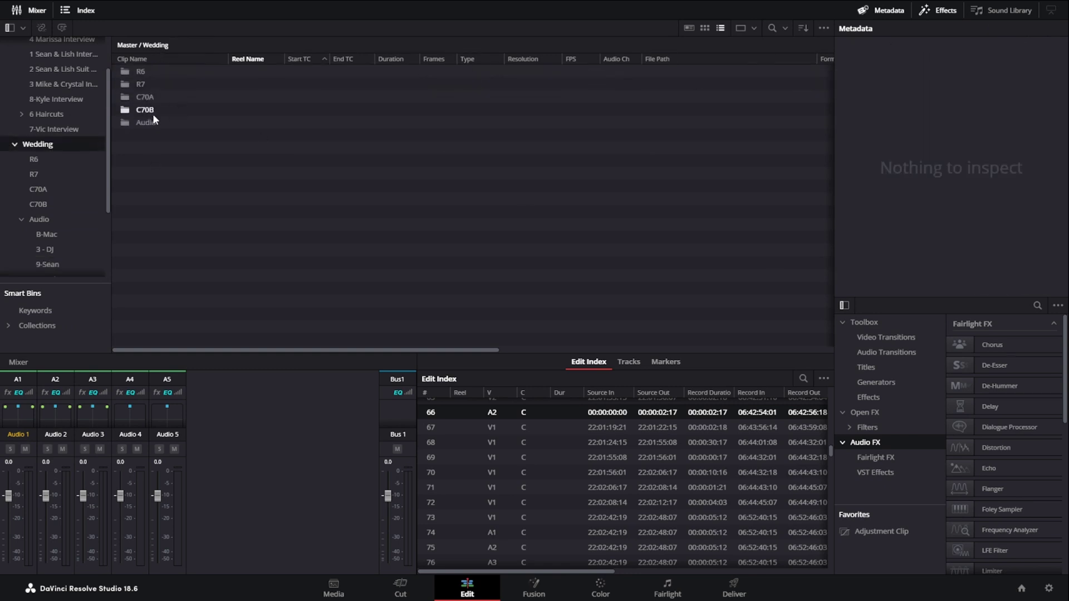
{"action": "double_click", "coordinate": [155, 120]}
{"action": "double_click", "coordinate": [158, 110]}
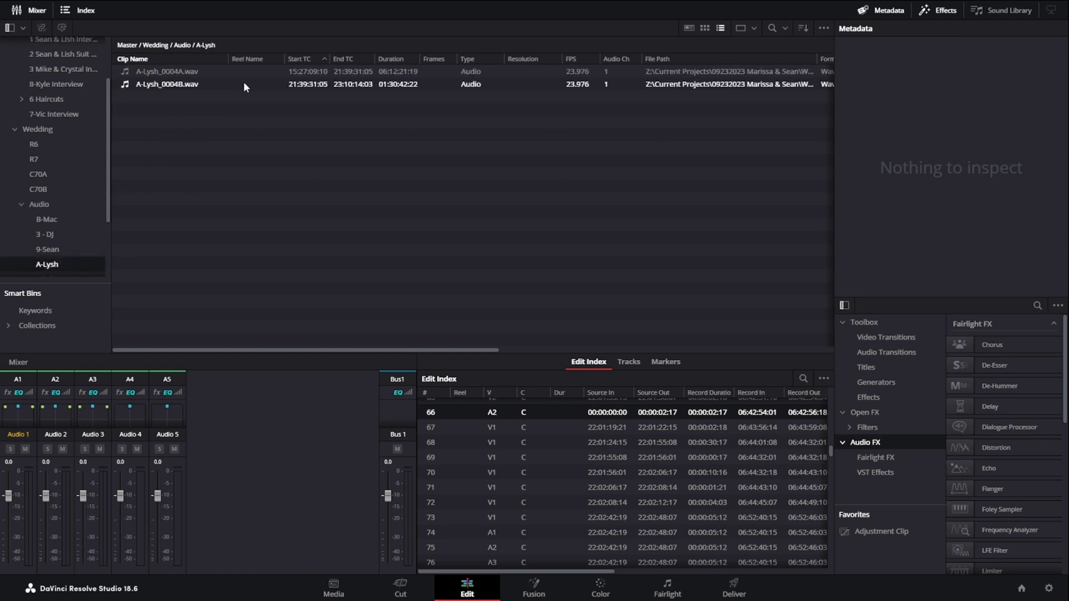
{"action": "left_click_drag", "start_coordinate": [244, 85], "coordinate": [158, 73]}
{"action": "left_click_drag", "start_coordinate": [1024, 230], "coordinate": [914, 236]}
{"action": "type", "text": "AA"}
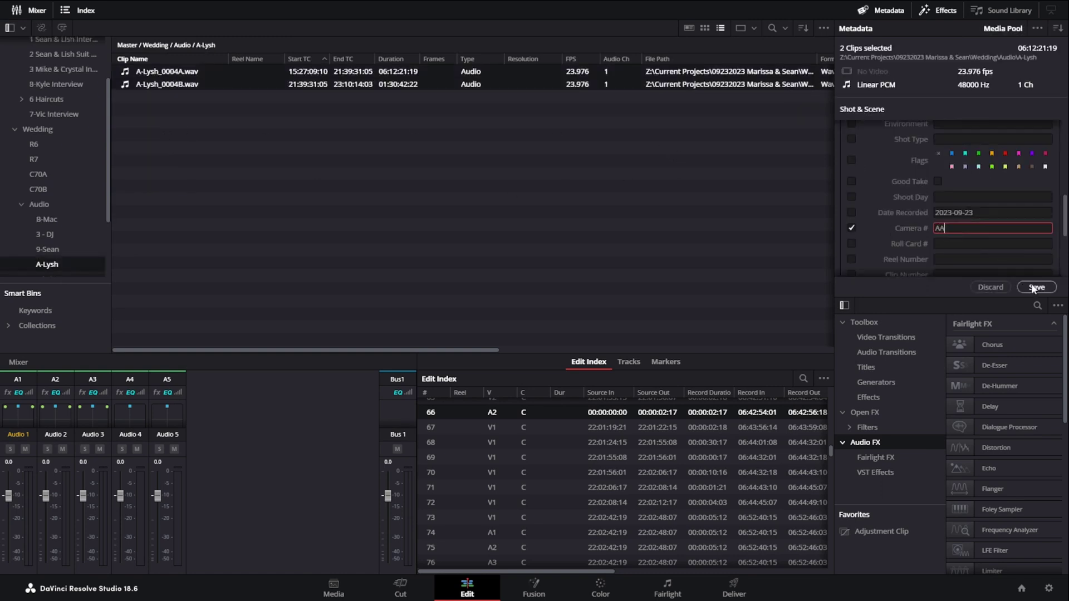
{"action": "left_click", "coordinate": [1037, 288]}
{"action": "left_click", "coordinate": [316, 102]}
- Open the audio bin numbered 1, set the Camera # of both clips to A1, and save the metadata
{"action": "left_click", "coordinate": [161, 46]}
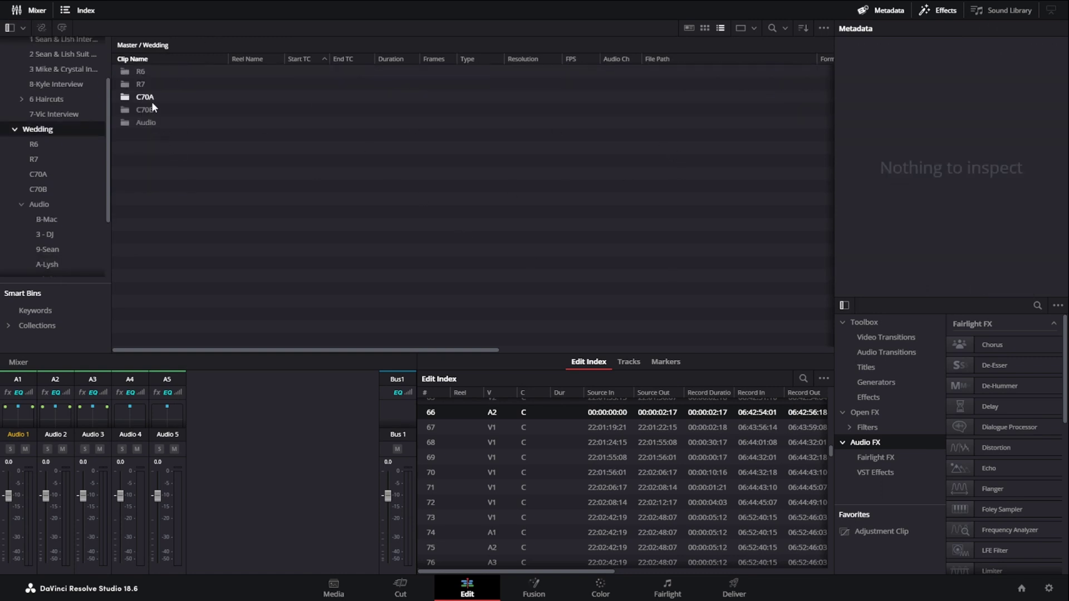
{"action": "left_click", "coordinate": [158, 123]}
{"action": "double_click", "coordinate": [158, 122]}
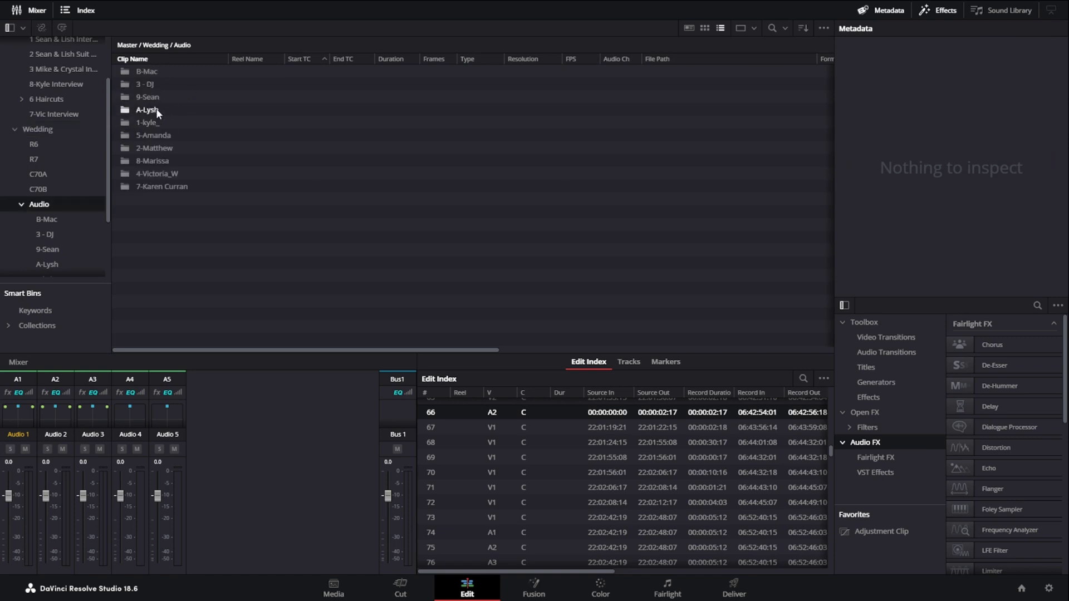
{"action": "double_click", "coordinate": [160, 121]}
{"action": "key", "text": "ctrl+a"}
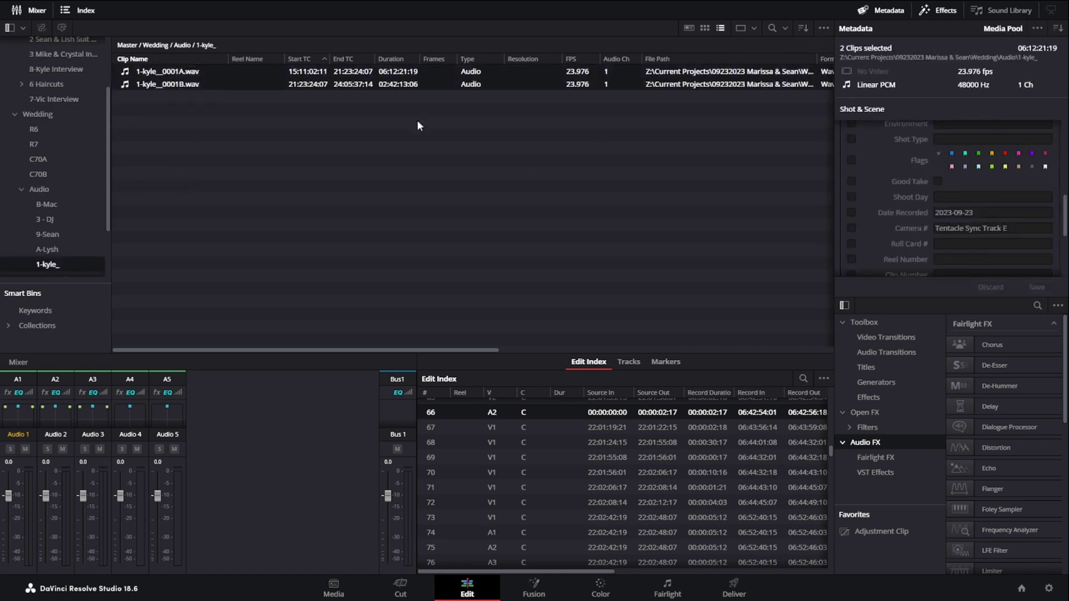
{"action": "left_click", "coordinate": [1022, 234]}
{"action": "key", "text": "ctrl+a"}
{"action": "type", "text": "A1"}
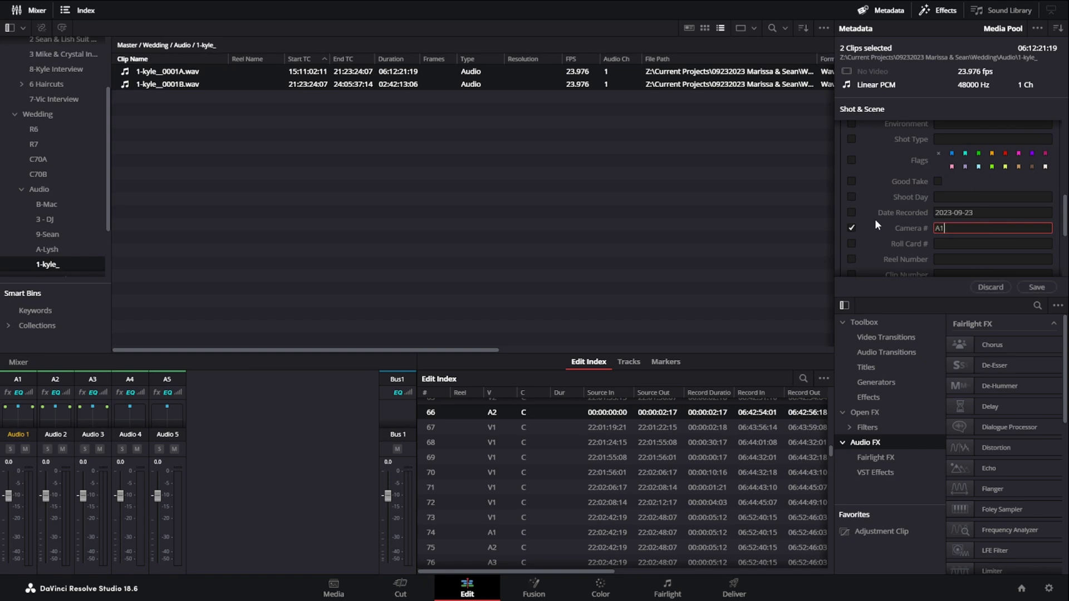
{"action": "left_click", "coordinate": [1028, 284]}
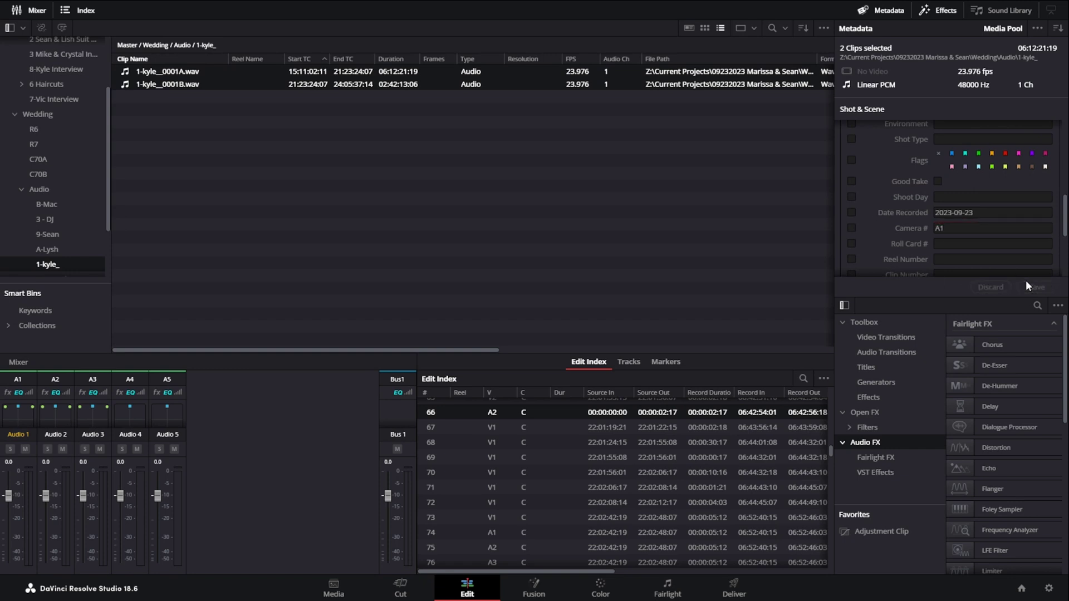
- Open the audio bin numbered 5, set the Camera # of all three clips to A5, and save the metadata
{"action": "left_click", "coordinate": [183, 45]}
{"action": "double_click", "coordinate": [155, 121]}
{"action": "key", "text": "ctrl+a"}
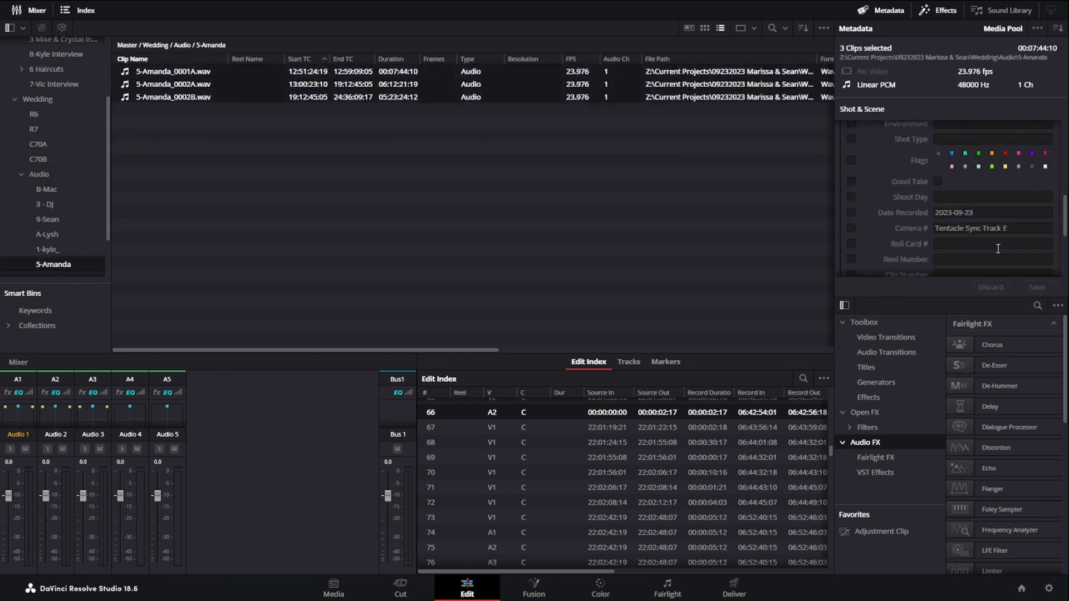
{"action": "left_click", "coordinate": [1017, 228]}
{"action": "key", "text": "ctrl+a"}
{"action": "type", "text": "A5"}
{"action": "left_click", "coordinate": [1034, 285]}
- Open the audio bin numbered 2 and replace the Camera # of its only clip
{"action": "left_click", "coordinate": [155, 45]}
{"action": "double_click", "coordinate": [148, 122]}
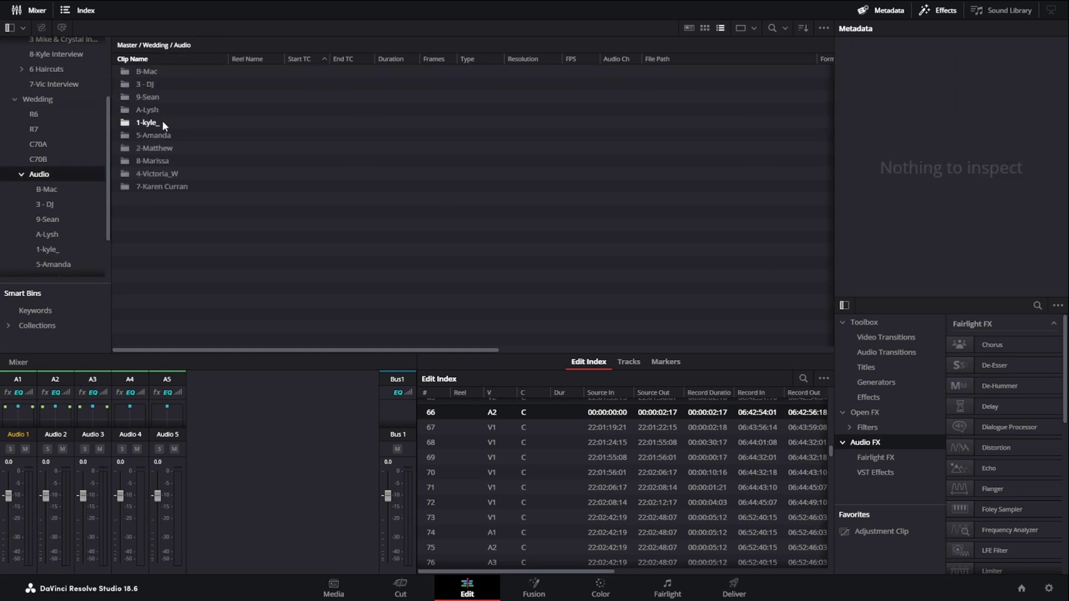
{"action": "double_click", "coordinate": [161, 147]}
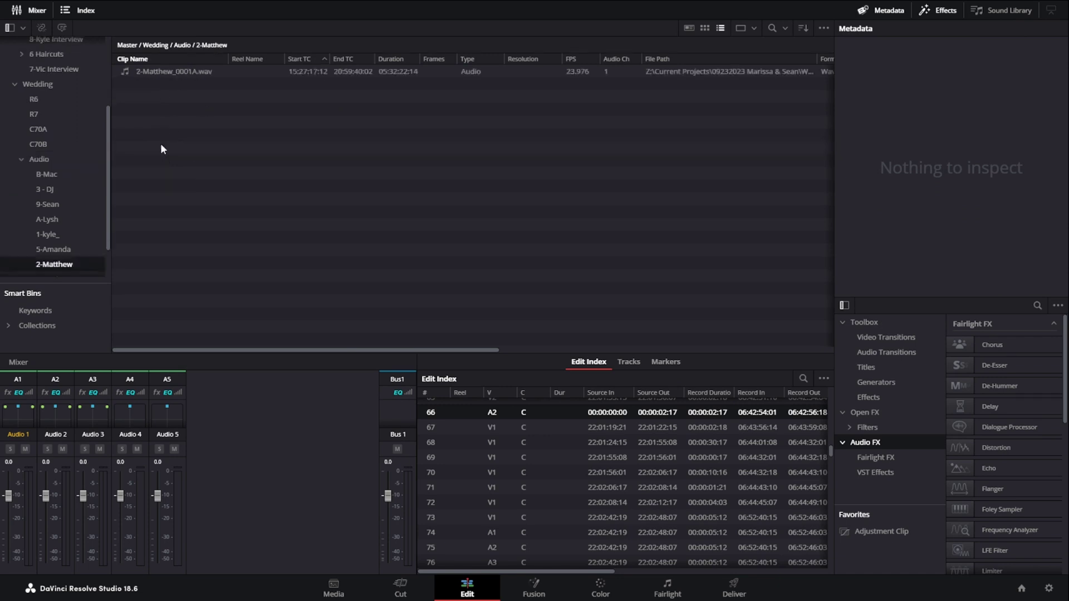
{"action": "left_click", "coordinate": [182, 72]}
{"action": "left_click_drag", "start_coordinate": [1003, 234], "coordinate": [926, 224]}
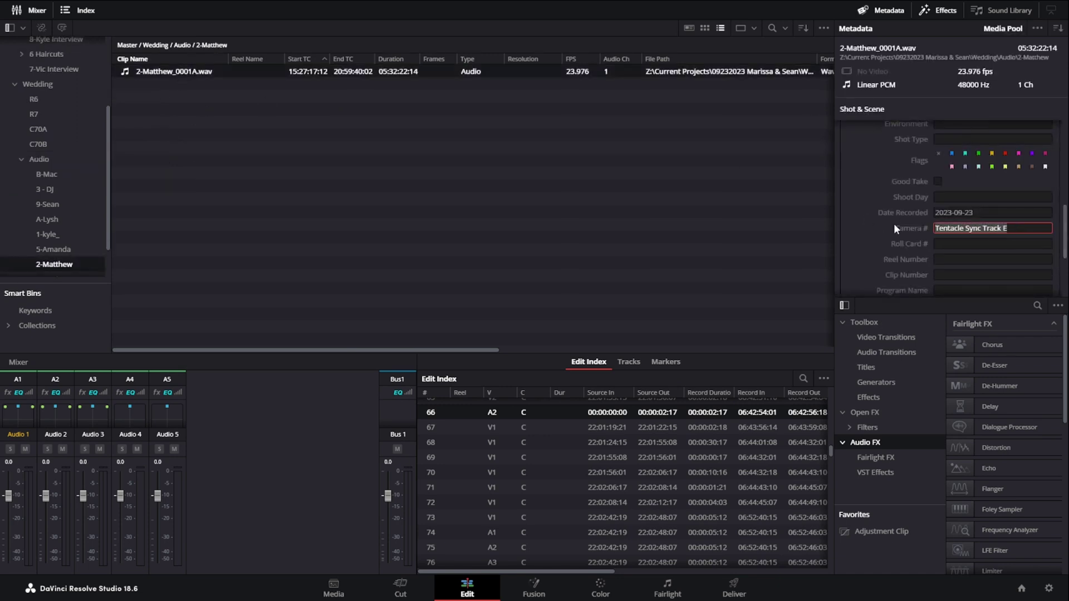
{"action": "key", "text": "BackSpace"}
{"action": "left_click", "coordinate": [684, 244]}
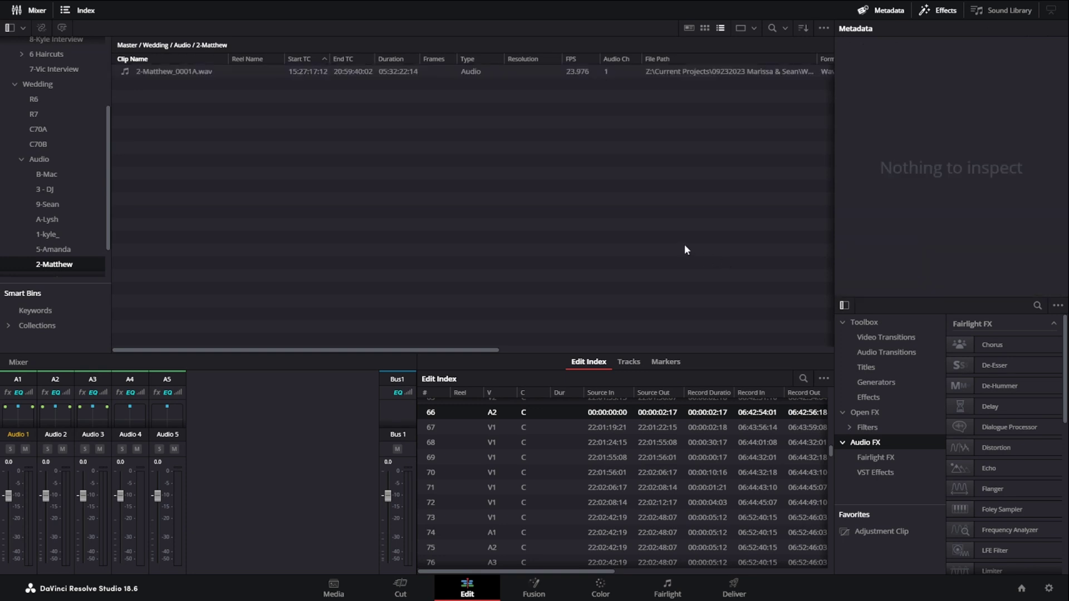
- Open the audio bin numbered 8 and delete its 0002A clip and its interview clip
{"action": "left_click", "coordinate": [186, 46]}
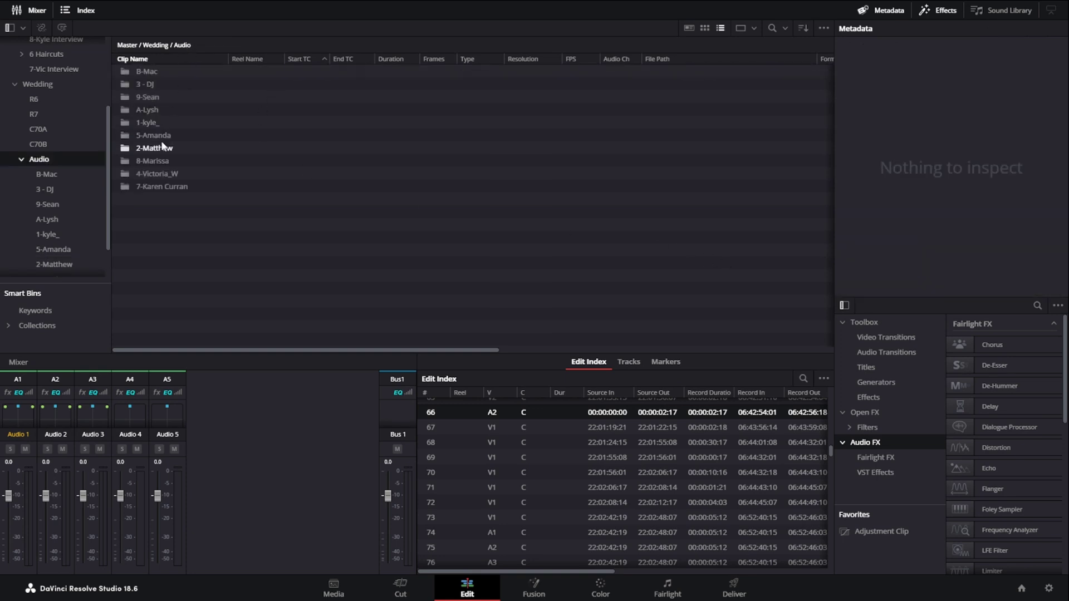
{"action": "double_click", "coordinate": [167, 161]}
{"action": "left_click_drag", "start_coordinate": [205, 135], "coordinate": [171, 88]}
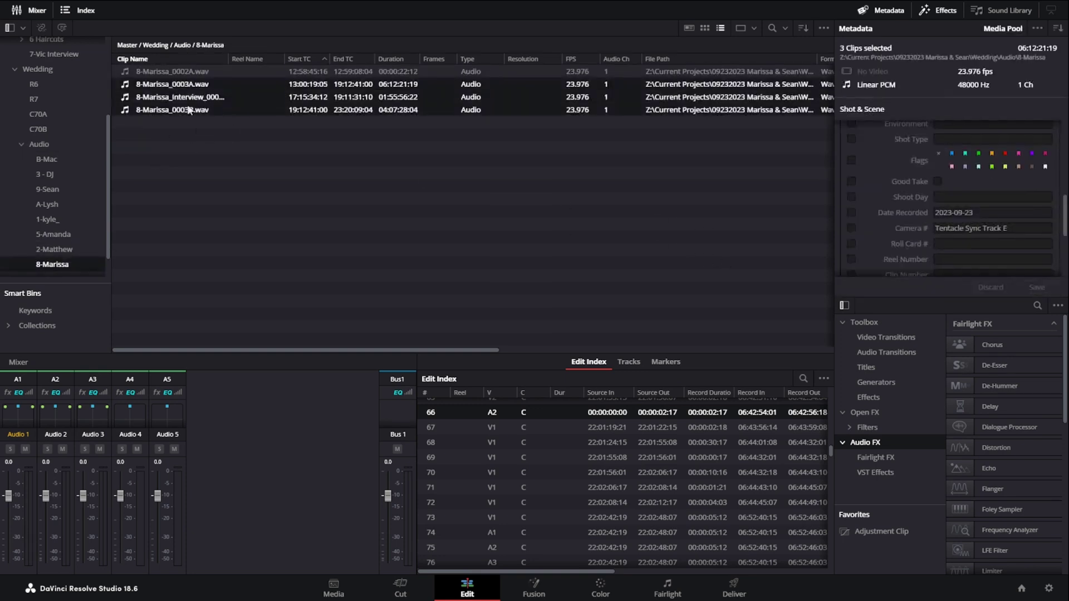
{"action": "left_click_drag", "start_coordinate": [211, 169], "coordinate": [165, 75]}
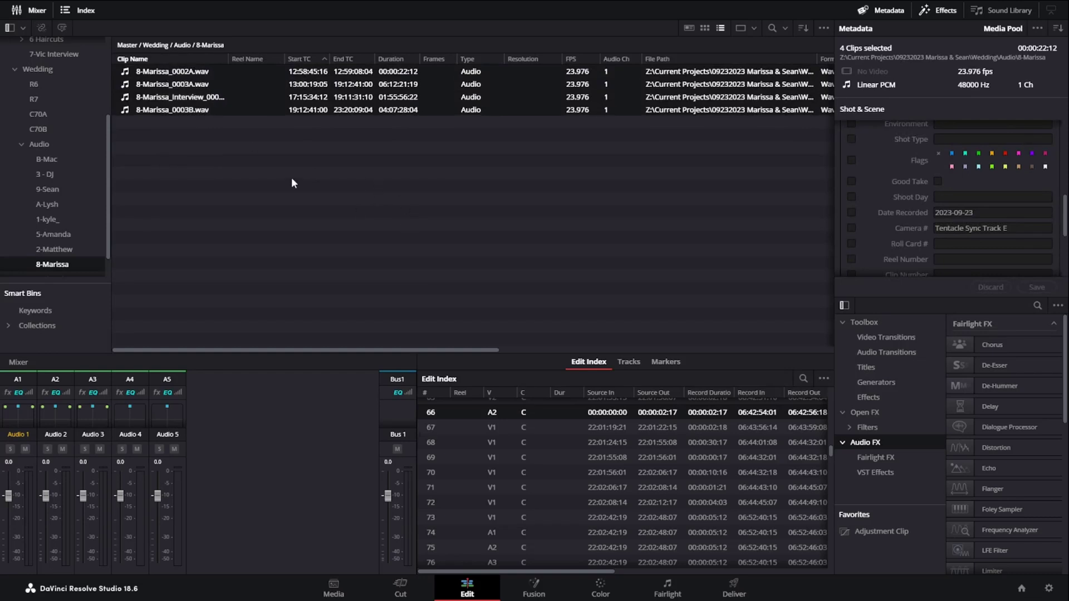
{"action": "left_click", "coordinate": [198, 149]}
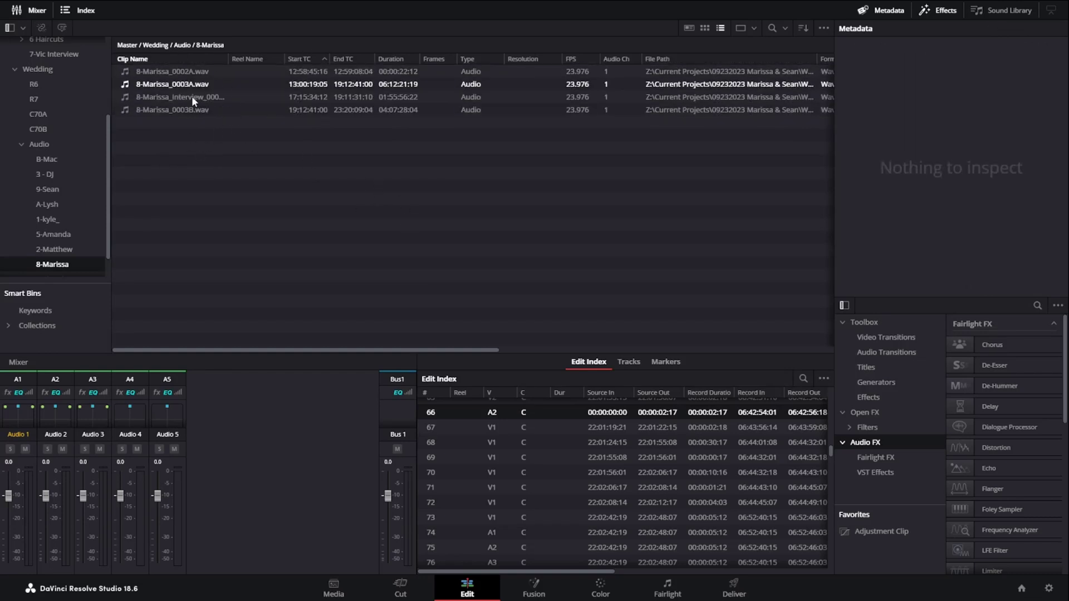
{"action": "mouse_move", "coordinate": [214, 137]}
{"action": "left_mouse_down"}
{"action": "mouse_move", "coordinate": [183, 99]}
{"action": "mouse_move", "coordinate": [209, 139]}
{"action": "left_mouse_up"}
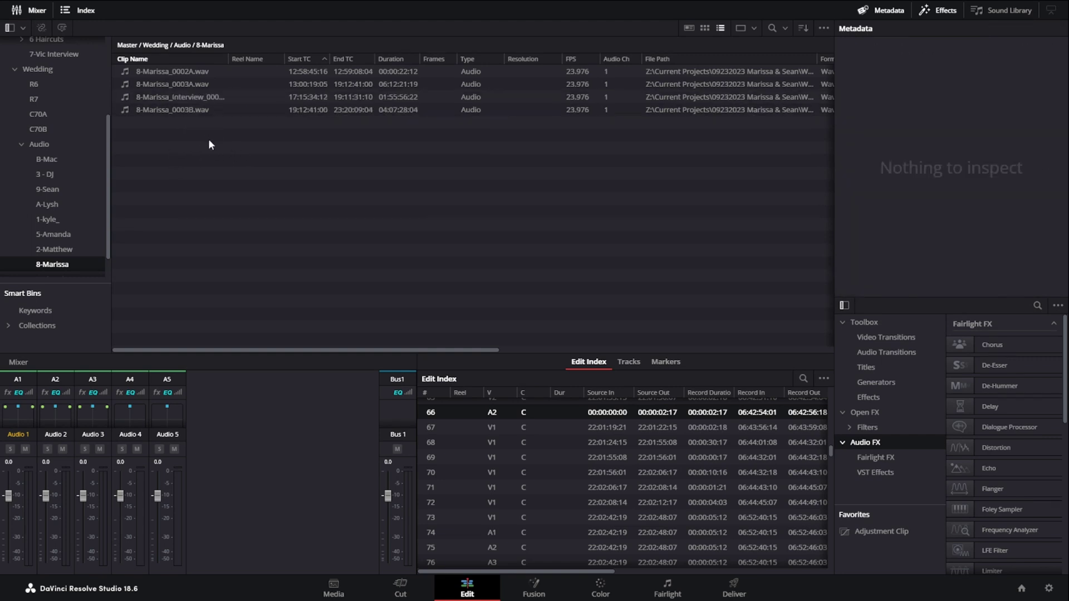
{"action": "left_click", "coordinate": [198, 99]}
{"action": "left_click", "coordinate": [189, 68]}
{"action": "key", "text": "Delete"}
{"action": "left_click", "coordinate": [198, 85]}
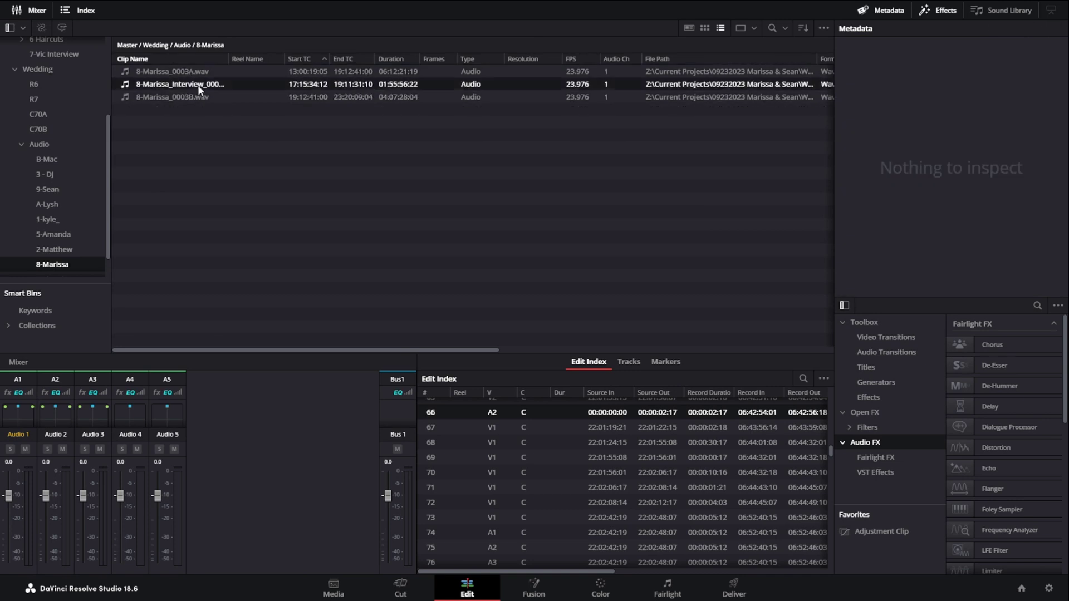
{"action": "key", "text": "Delete"}
- Set the Camera # of the remaining 0003A and 0003B clips in the audio bin numbered 8 to A8
{"action": "left_click_drag", "start_coordinate": [225, 130], "coordinate": [182, 73]}
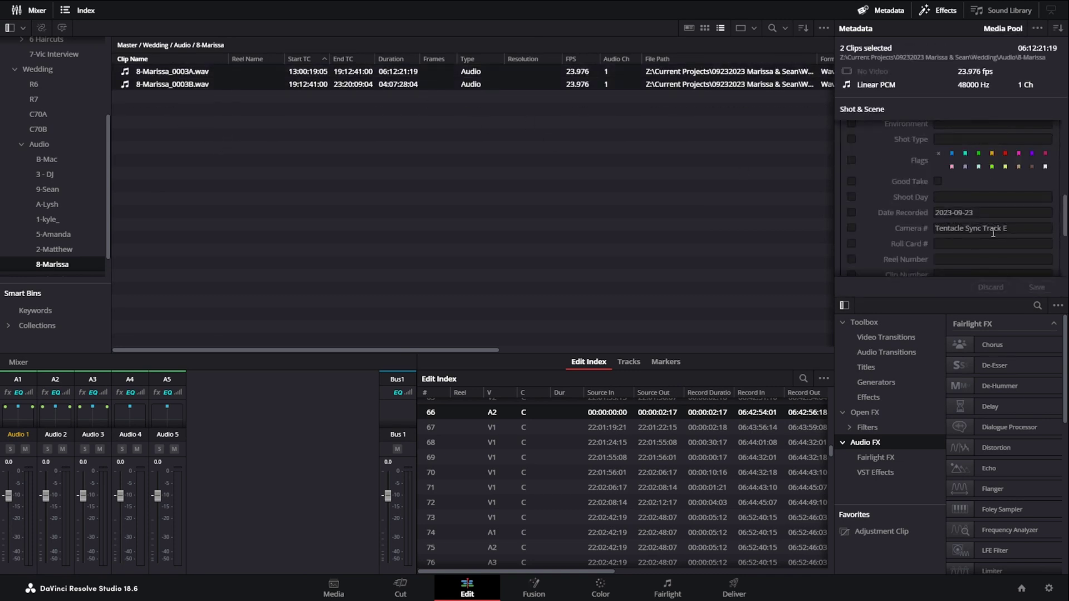
{"action": "left_click", "coordinate": [849, 231]}
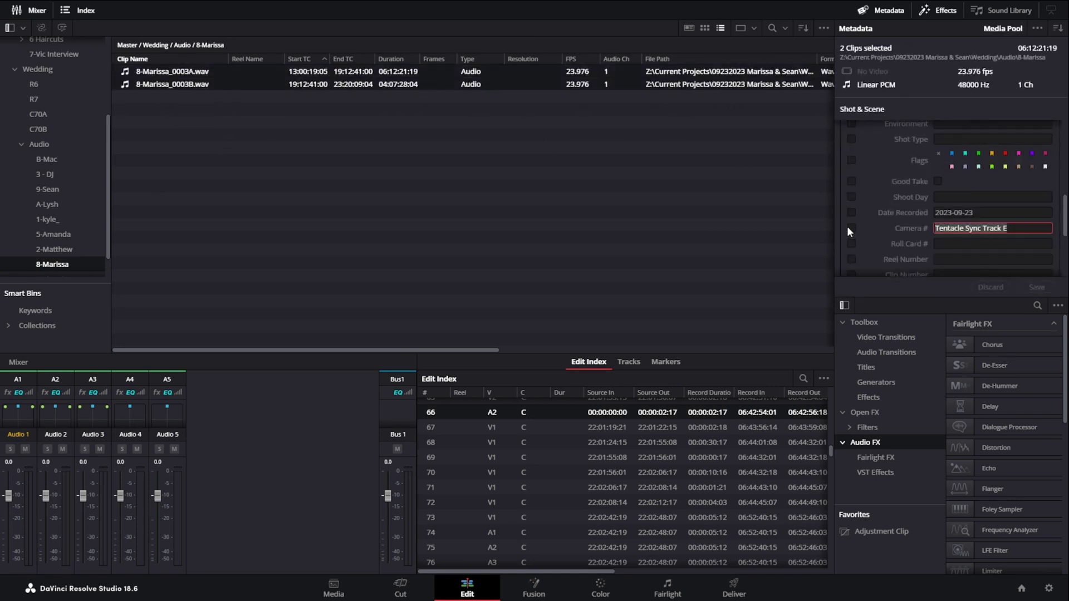
{"action": "type", "text": "A8"}
{"action": "key", "text": "Return"}
{"action": "left_click", "coordinate": [1052, 287]}
{"action": "left_click", "coordinate": [377, 186]}
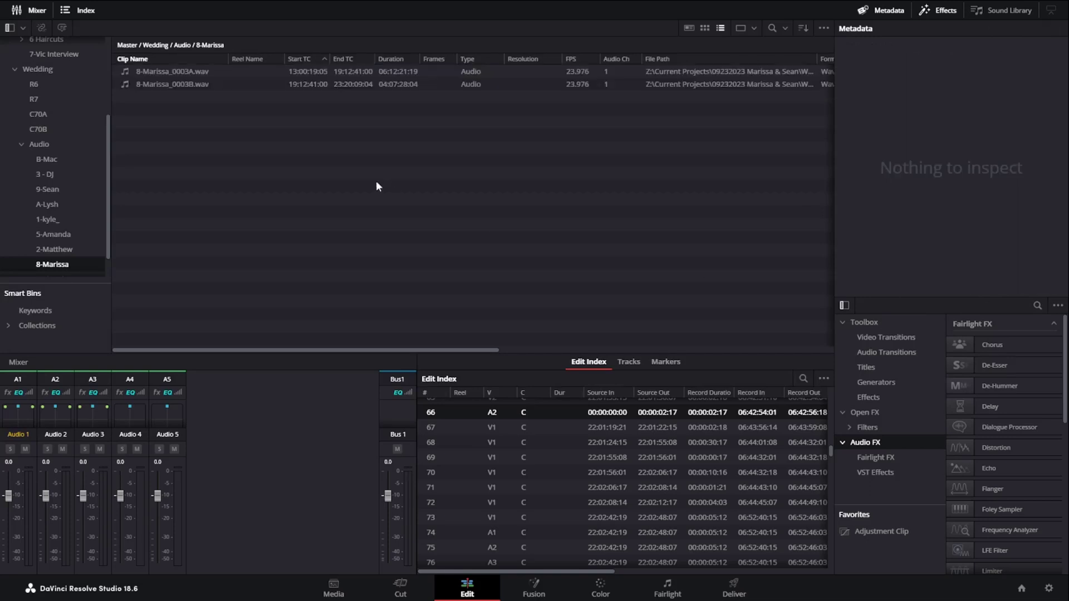
- Open the audio bin numbered 4, set the Camera # of all three clips to A4, and save the metadata
{"action": "left_click", "coordinate": [176, 49]}
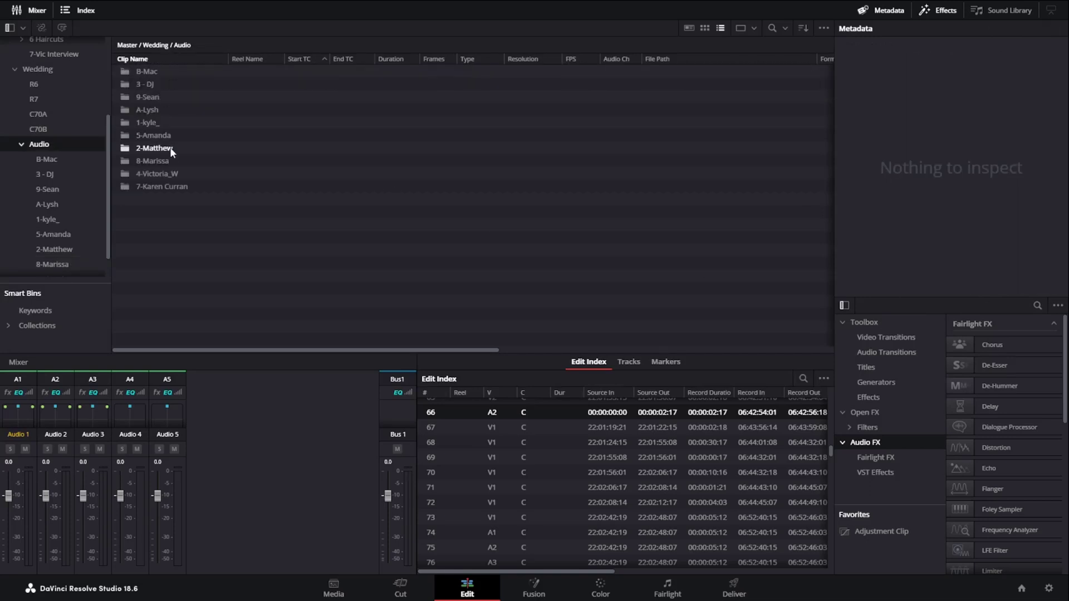
{"action": "double_click", "coordinate": [157, 173]}
{"action": "key", "text": "ctrl+a"}
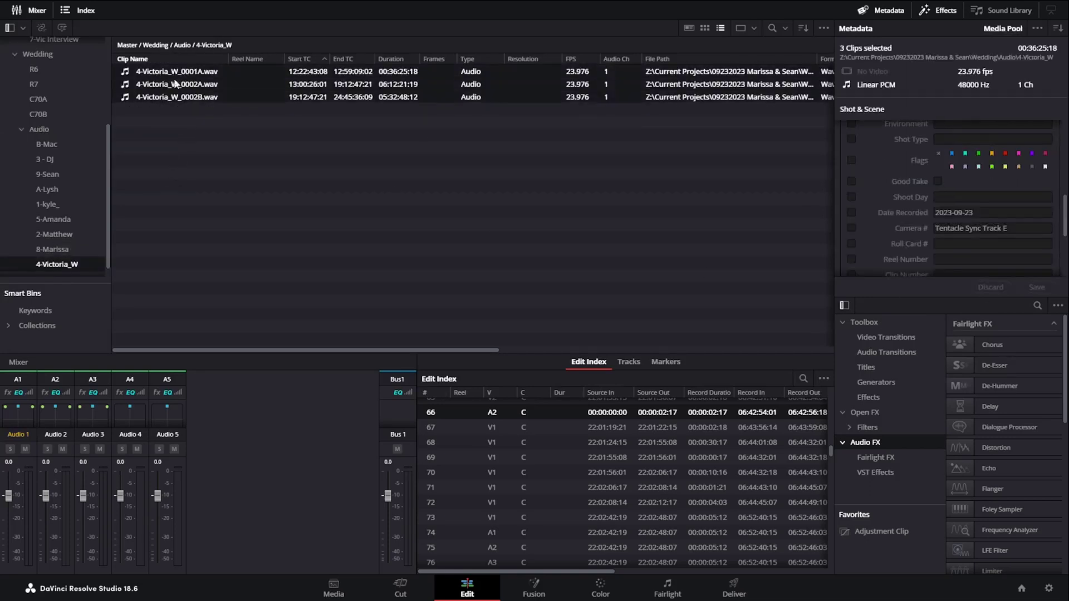
{"action": "left_click", "coordinate": [941, 229]}
{"action": "type", "text": "A"}
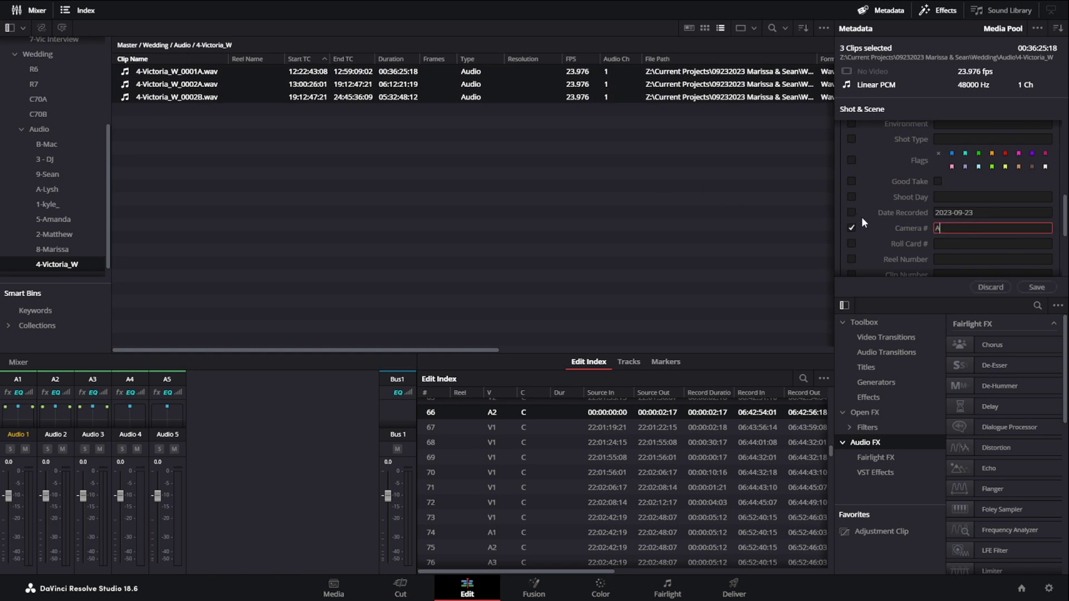
{"action": "type", "text": "4"}
{"action": "left_click", "coordinate": [1037, 289]}
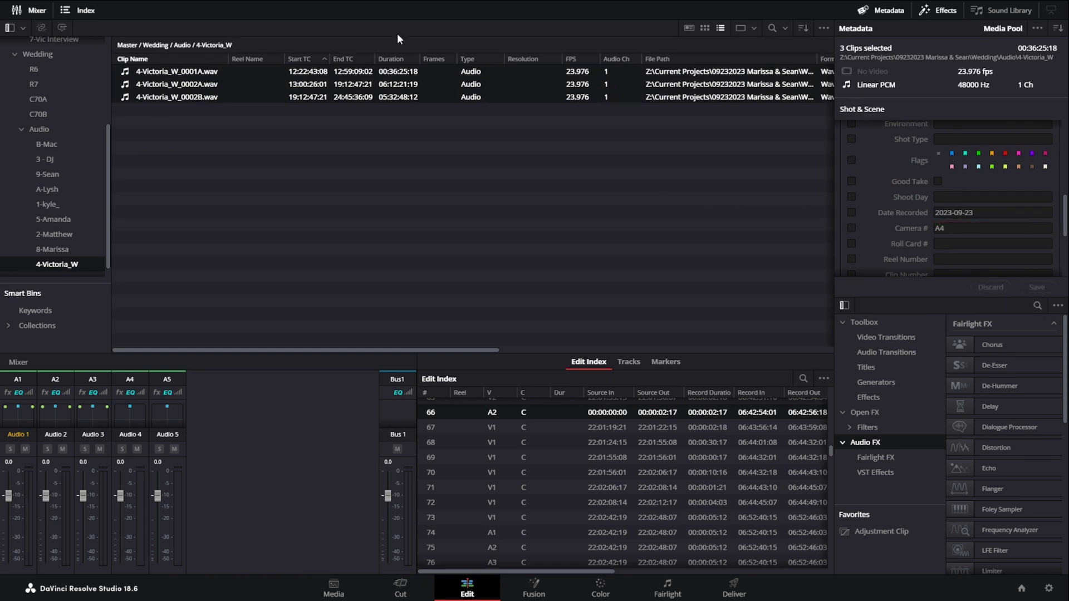
- Open the audio bin numbered 7, set the Camera # of both clips to A7, and save the metadata
{"action": "left_click", "coordinate": [182, 44]}
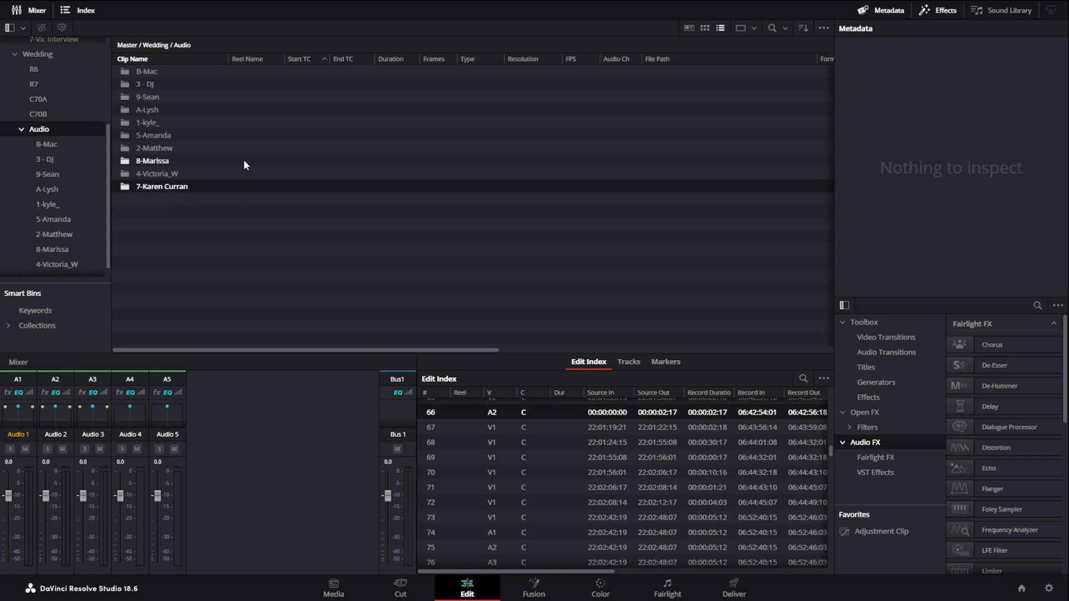
{"action": "double_click", "coordinate": [187, 186]}
{"action": "left_click", "coordinate": [151, 83]}
{"action": "left_click", "coordinate": [157, 71], "text": "shift"}
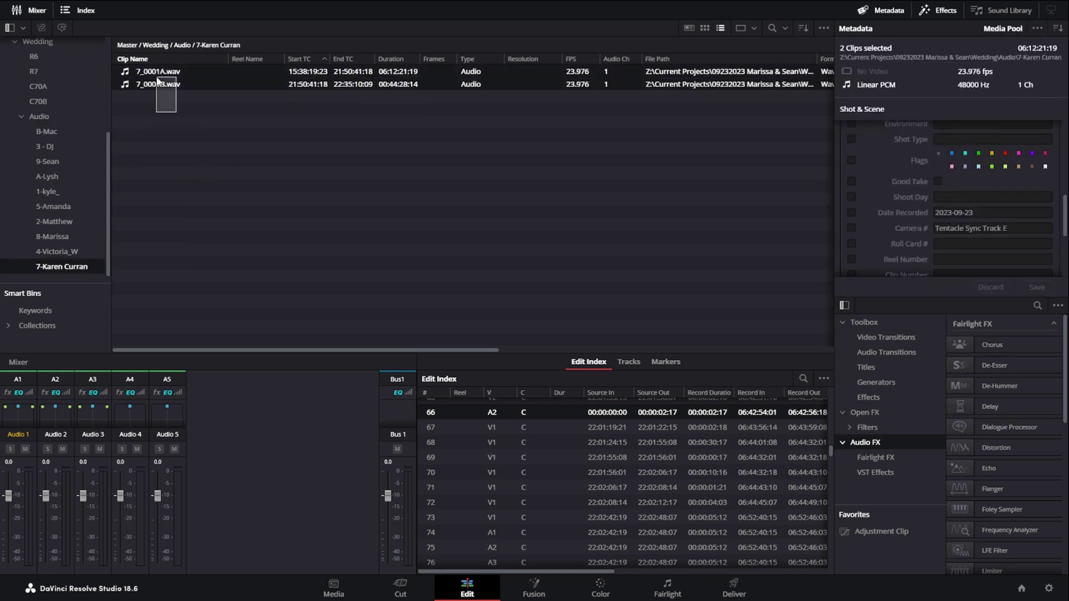
{"action": "left_click", "coordinate": [1034, 229]}
{"action": "key", "text": "ctrl+a"}
{"action": "type", "text": "7"}
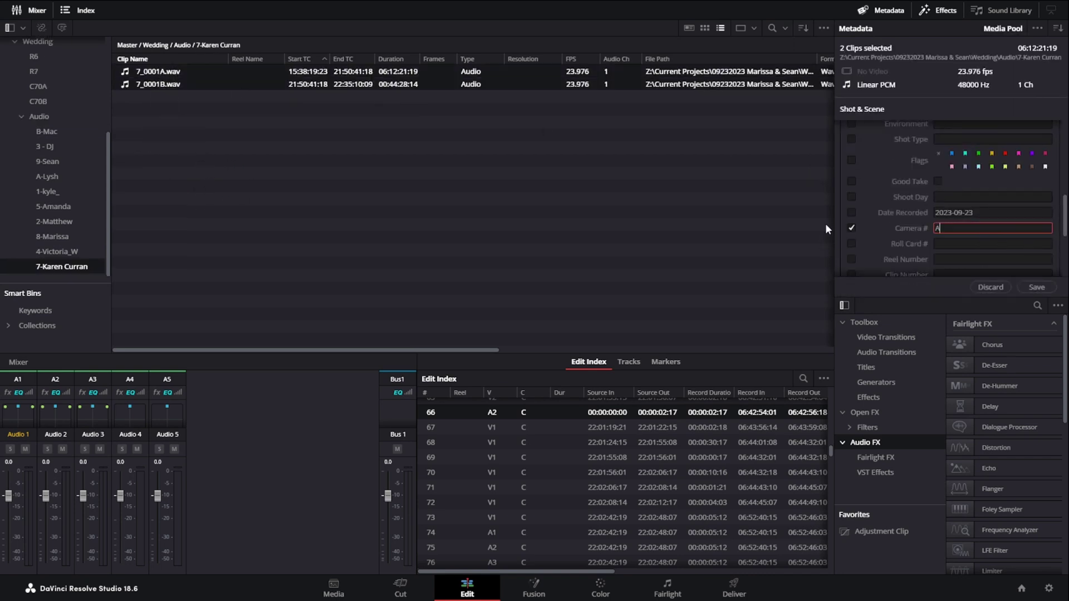
{"action": "left_click", "coordinate": [1037, 288]}
{"action": "left_click", "coordinate": [550, 264]}
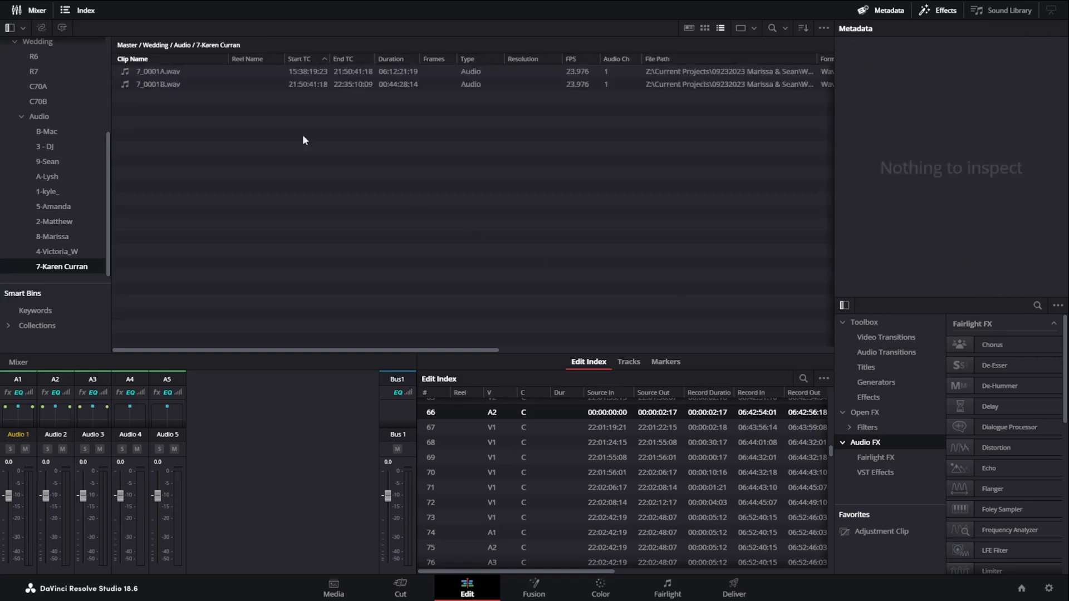
- Open the audio bin labelled A and check the Camera # of its 0004B clip
{"action": "left_click", "coordinate": [176, 45]}
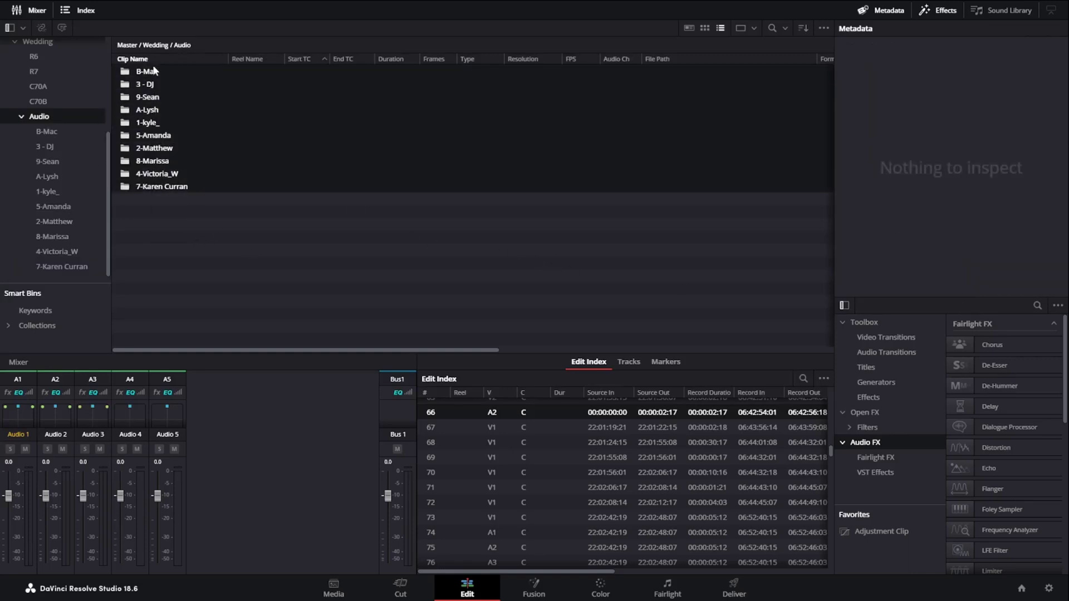
{"action": "double_click", "coordinate": [159, 105]}
{"action": "left_click", "coordinate": [279, 84]}
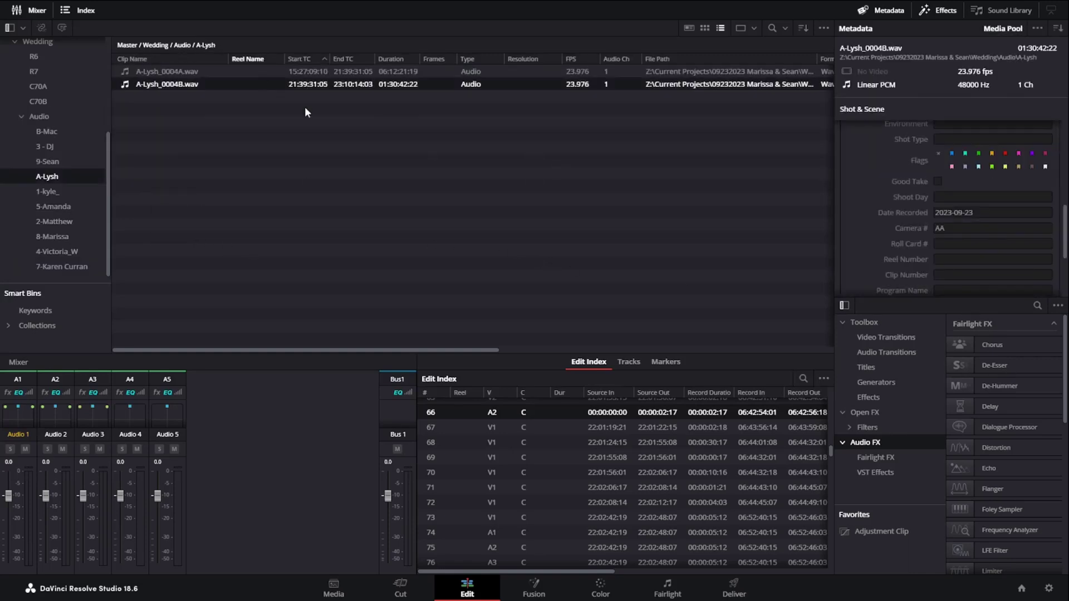
{"action": "left_click", "coordinate": [947, 228]}
{"action": "left_click", "coordinate": [423, 229]}
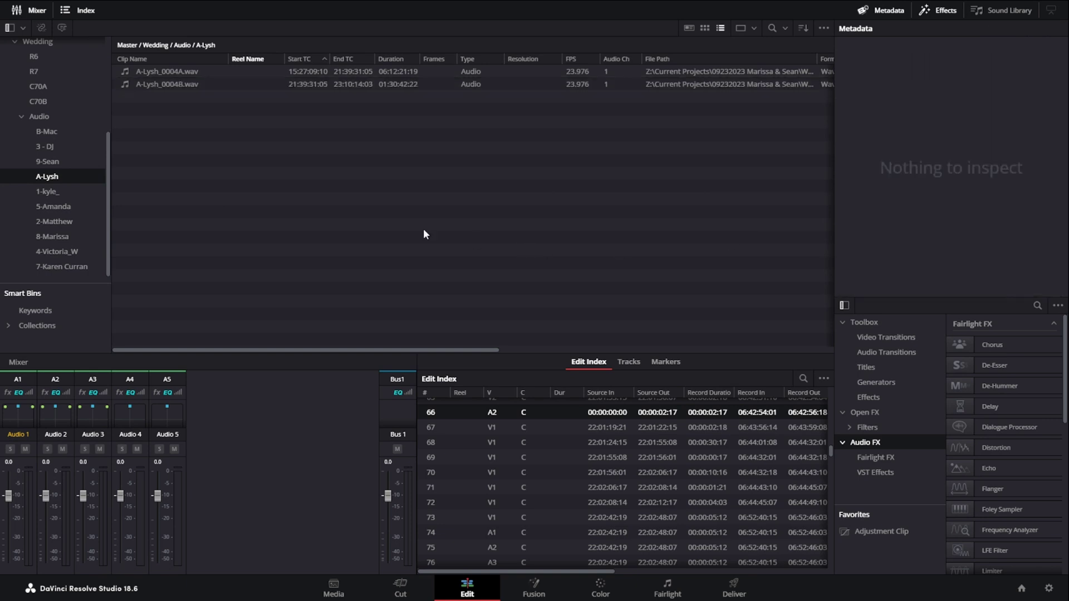
{"action": "left_click", "coordinate": [159, 46]}
{"action": "left_click_drag", "start_coordinate": [183, 170], "coordinate": [146, 75]}
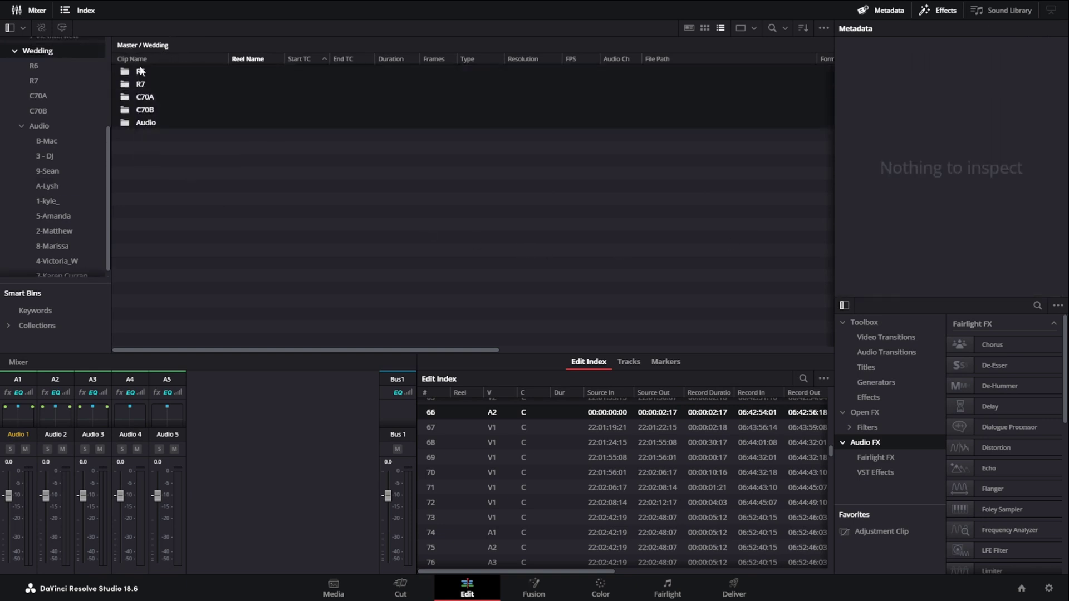
{"action": "right_click", "coordinate": [273, 89]}
{"action": "left_click", "coordinate": [345, 112]}
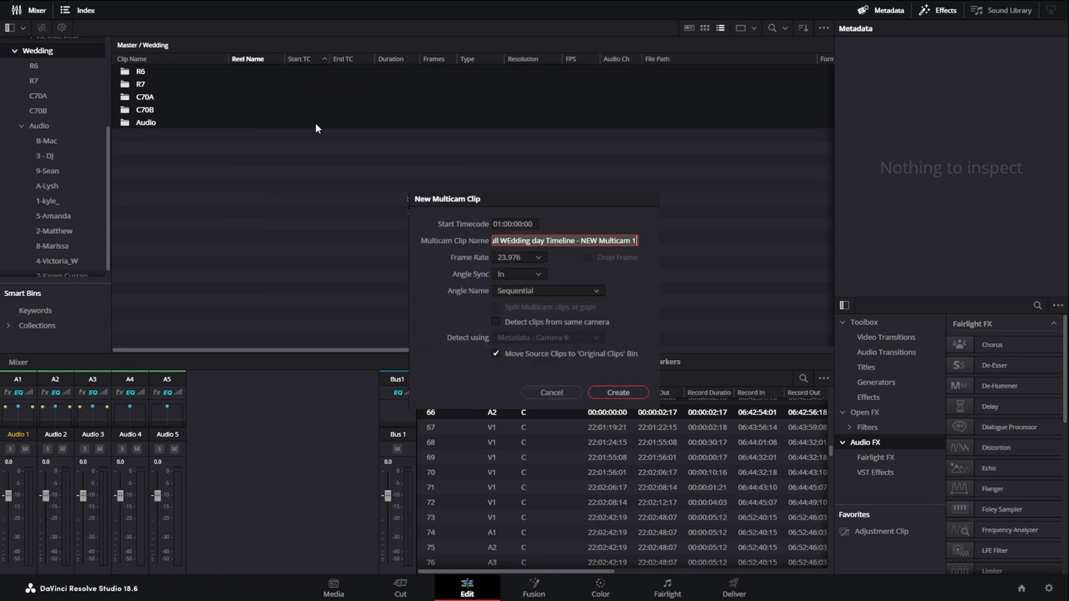
{"action": "left_click", "coordinate": [521, 328]}
{"action": "left_click", "coordinate": [534, 343]}
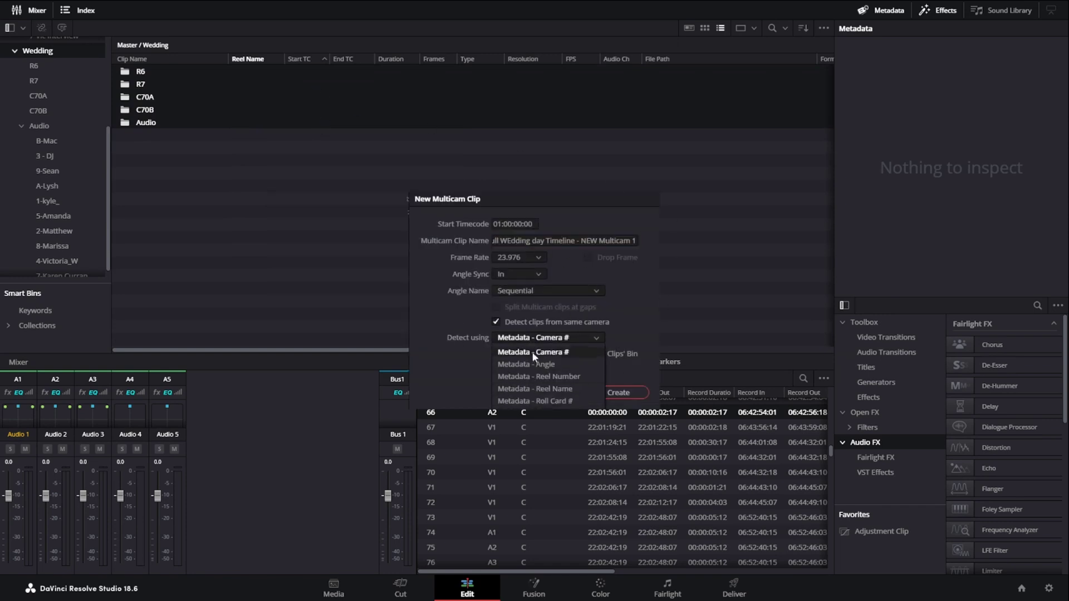
{"action": "left_click", "coordinate": [531, 349]}
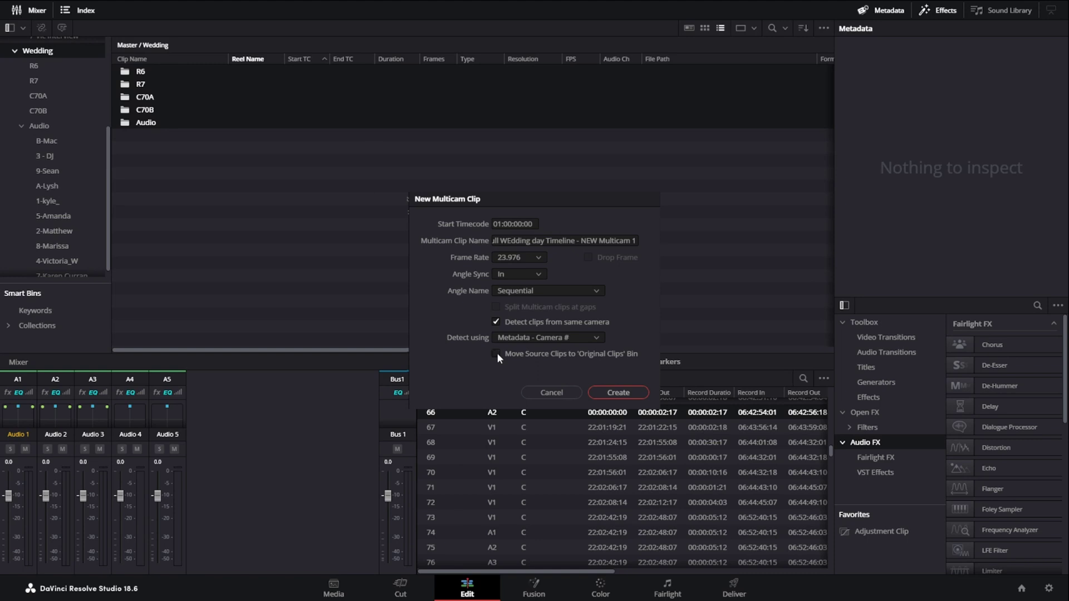
{"action": "left_click", "coordinate": [511, 270]}
{"action": "left_click", "coordinate": [510, 310]}
{"action": "left_click", "coordinate": [516, 293]}
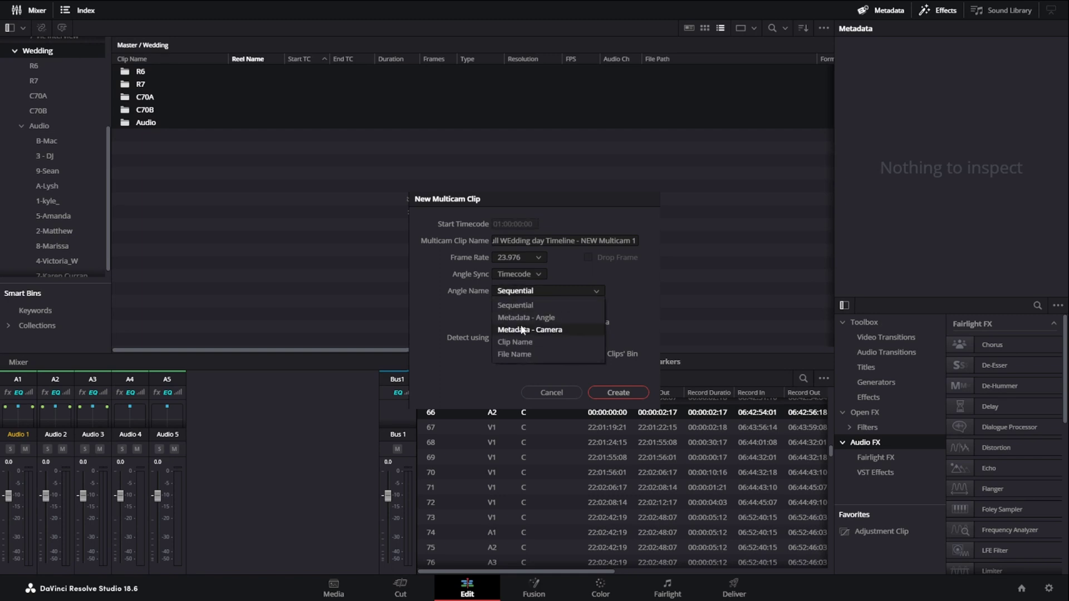
{"action": "key", "text": "Escape"}
{"action": "key", "text": "Escape"}
{"action": "left_click", "coordinate": [265, 202]}
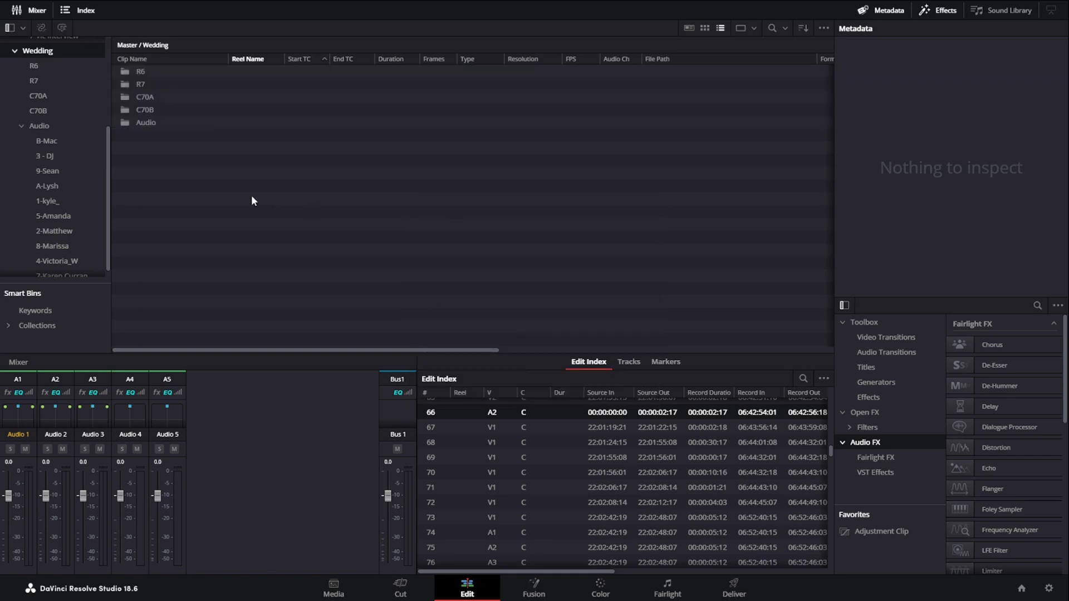
- Open the Wedding C70A bin, set the Camera # of all its clips to A, and save the metadata
{"action": "double_click", "coordinate": [155, 96]}
{"action": "key", "text": "ctrl+a"}
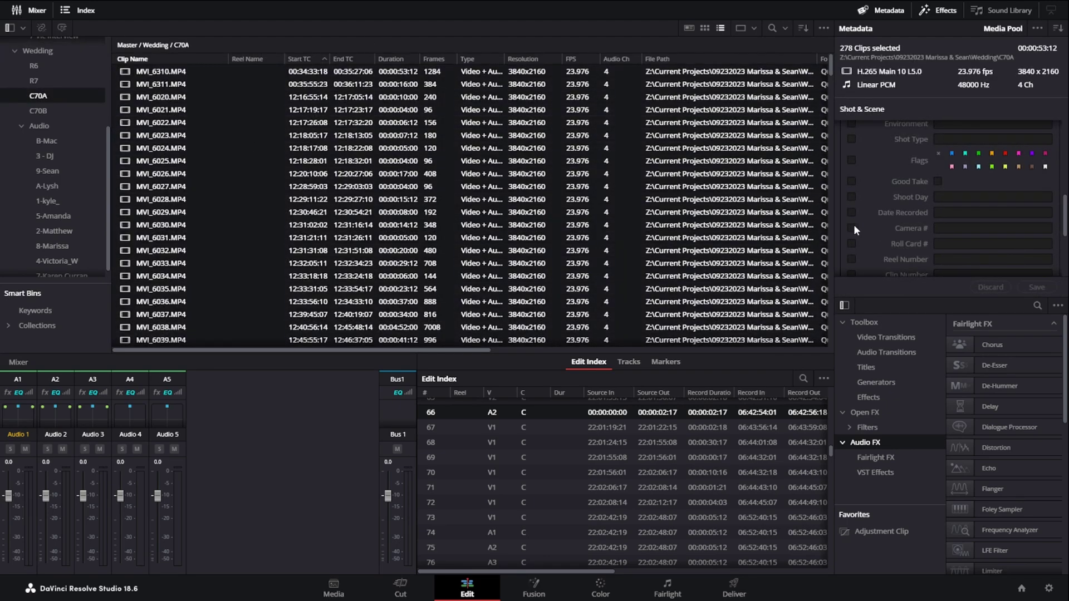
{"action": "left_click", "coordinate": [852, 228]}
{"action": "type", "text": "A"}
{"action": "left_click", "coordinate": [1036, 287]}
{"action": "left_click", "coordinate": [127, 44]}
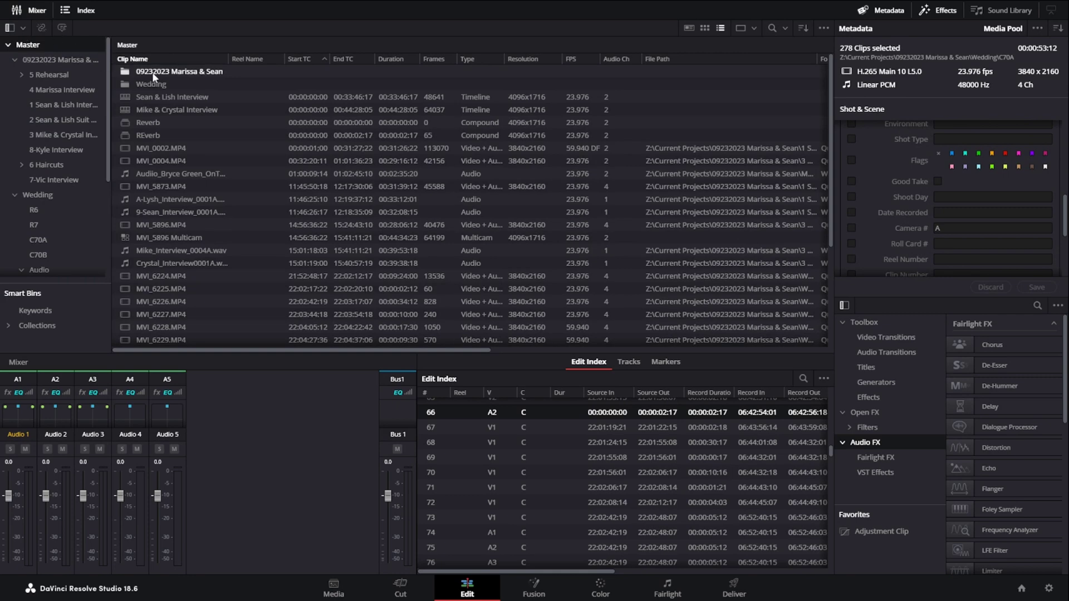
{"action": "double_click", "coordinate": [167, 71]}
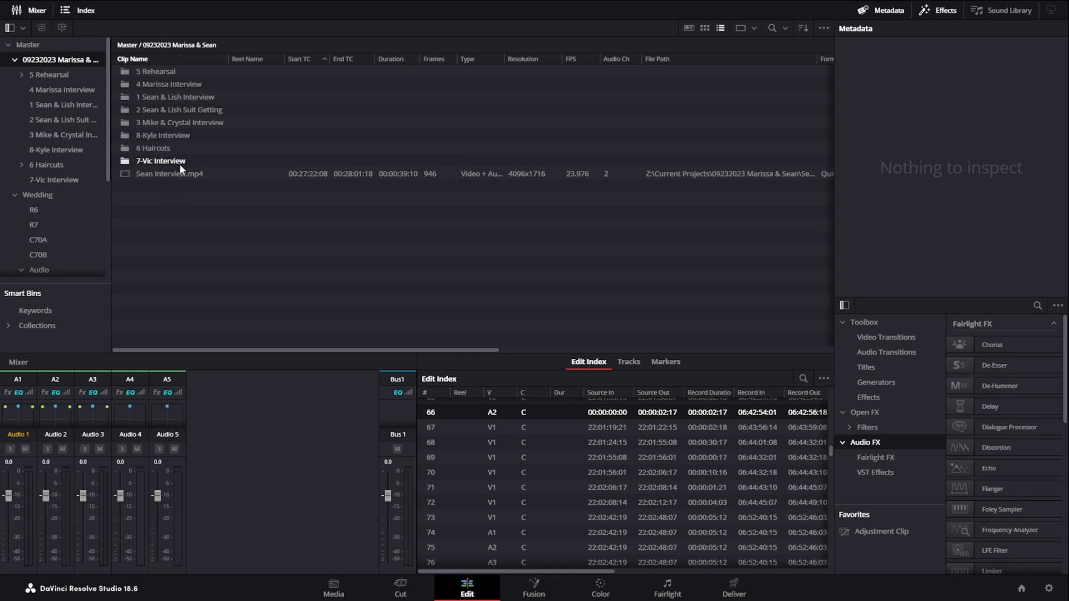
- Open the Wedding C70B bin, set the Camera # of all its clips to B, and save the metadata
{"action": "scroll", "coordinate": [38, 209], "scroll_direction": "down", "scroll_amount": 2}
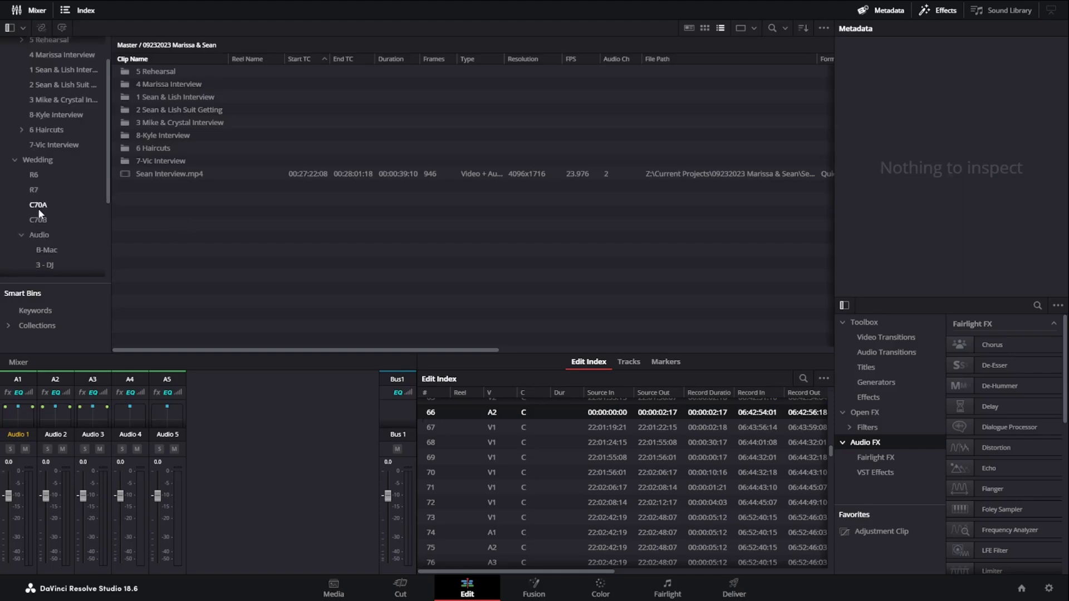
{"action": "left_click", "coordinate": [46, 161]}
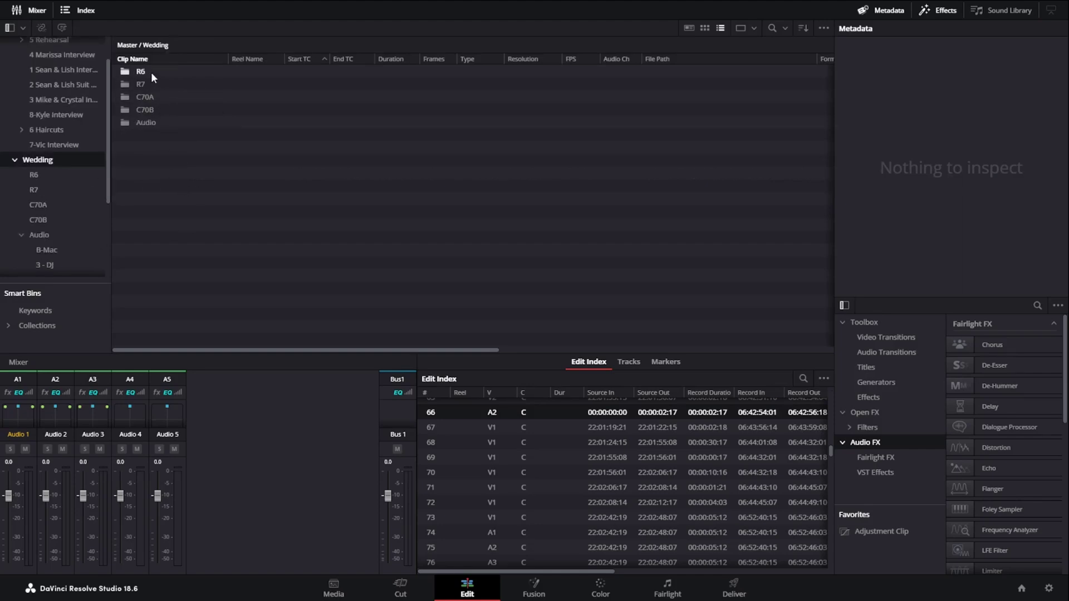
{"action": "double_click", "coordinate": [155, 109]}
{"action": "key", "text": "ctrl+a"}
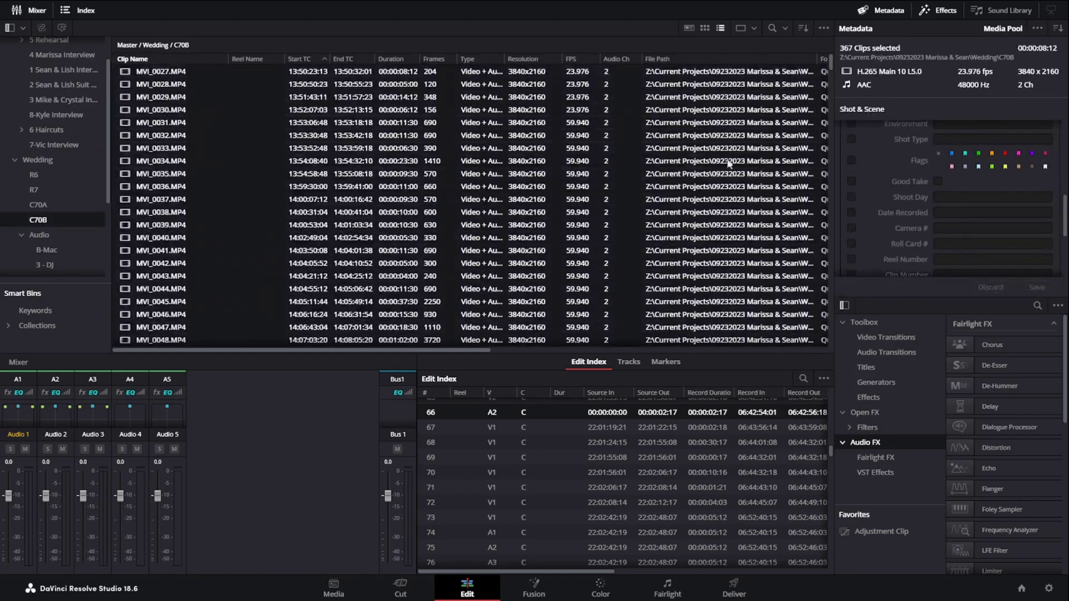
{"action": "left_click", "coordinate": [942, 228]}
{"action": "type", "text": "B"}
{"action": "left_click", "coordinate": [1037, 285]}
- Open the Wedding R6 bin, set the Camera # of all four clips to C, and save the metadata
{"action": "left_click", "coordinate": [155, 45]}
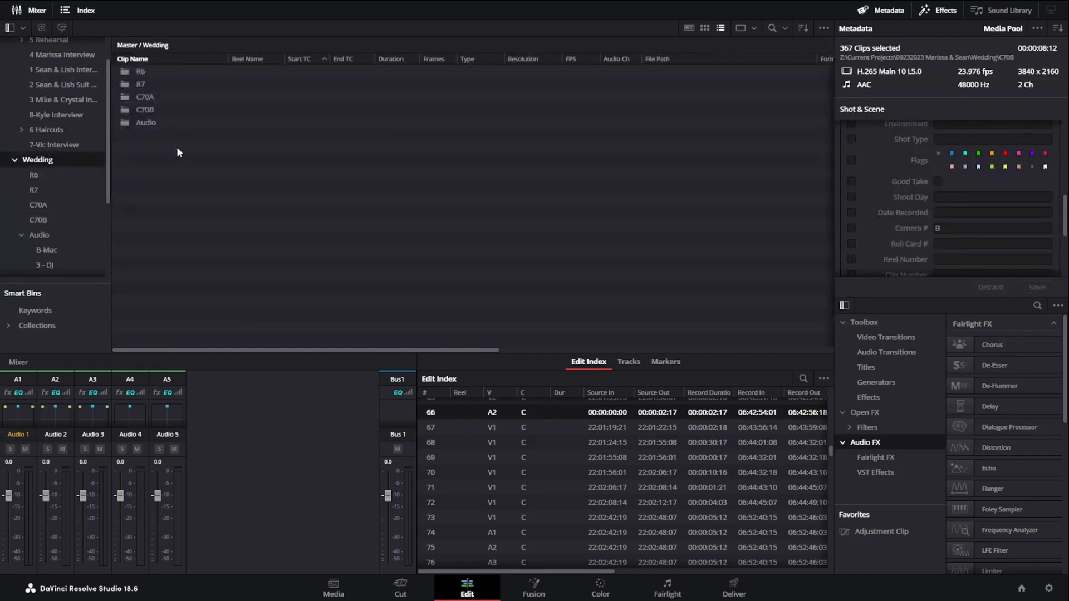
{"action": "double_click", "coordinate": [151, 72]}
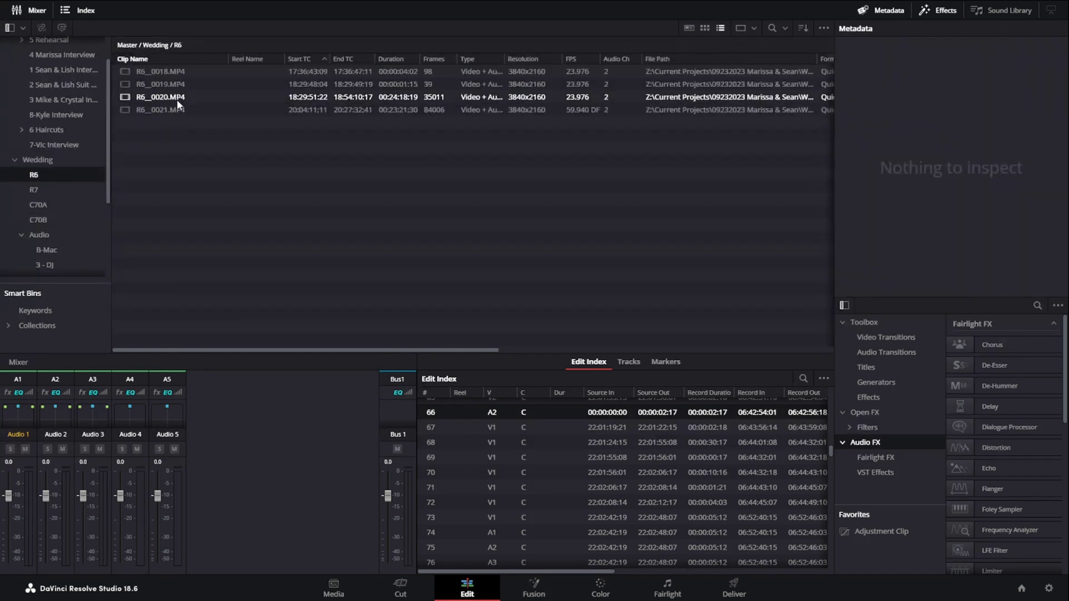
{"action": "key", "text": "ctrl+a"}
{"action": "left_click", "coordinate": [943, 228]}
{"action": "type", "text": "C"}
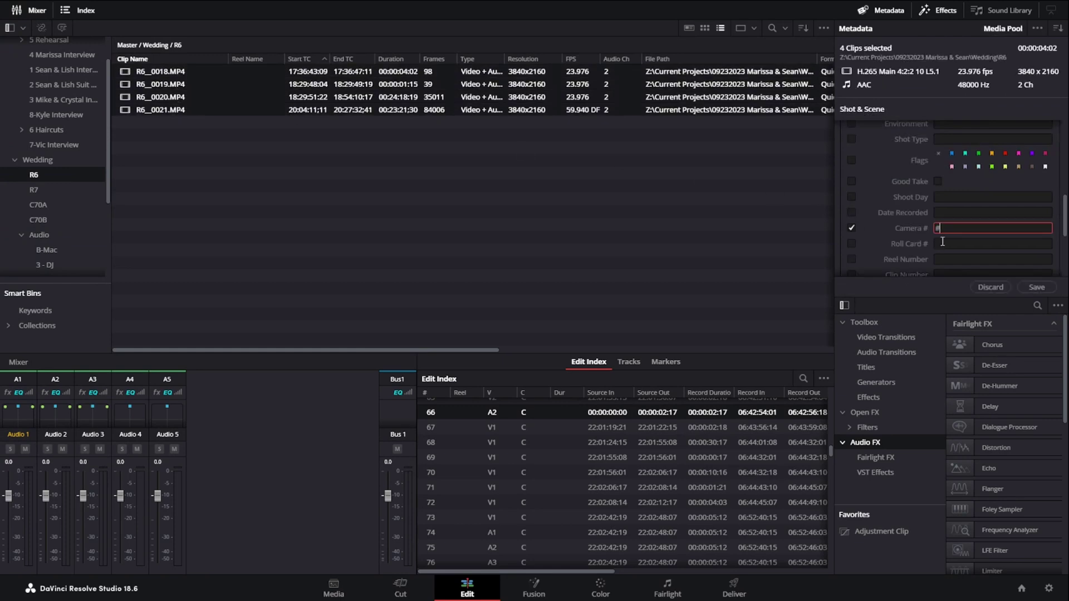
{"action": "left_click", "coordinate": [1032, 288]}
- Open the Wedding R7 bin, set the Camera # of both clips to D, and save the metadata
{"action": "left_click", "coordinate": [163, 45]}
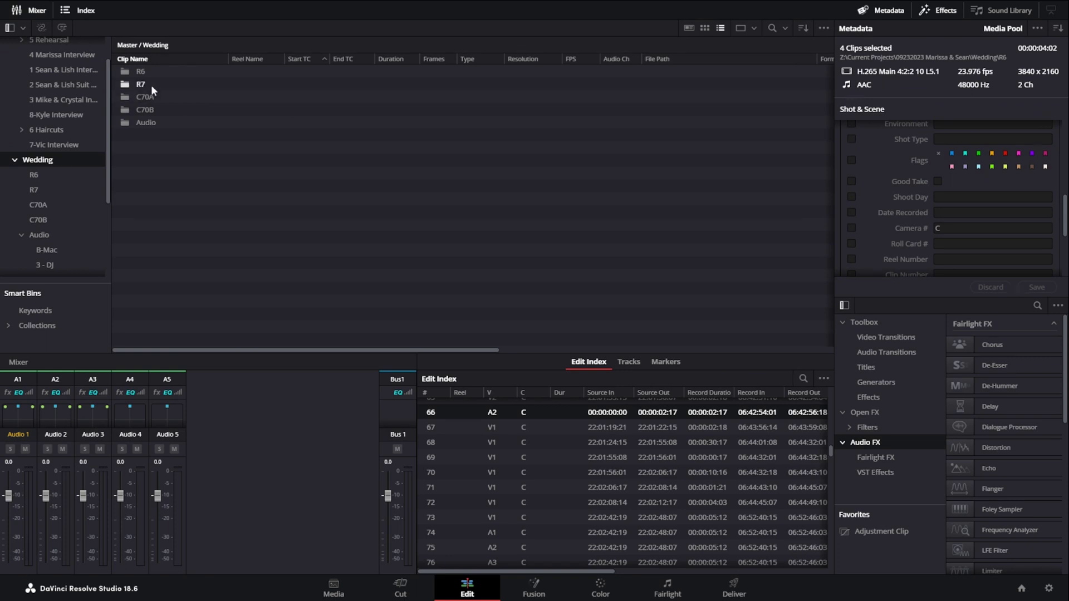
{"action": "double_click", "coordinate": [151, 84]}
{"action": "key", "text": "ctrl+a"}
{"action": "left_click", "coordinate": [937, 230]}
{"action": "type", "text": "D"}
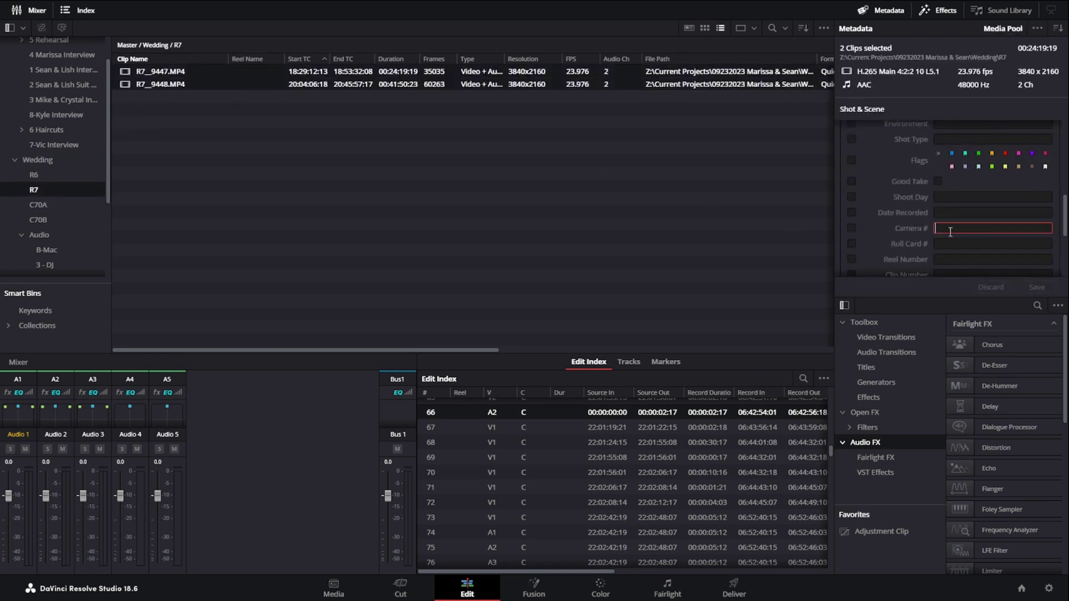
{"action": "left_click", "coordinate": [1037, 288]}
{"action": "left_click", "coordinate": [398, 252]}
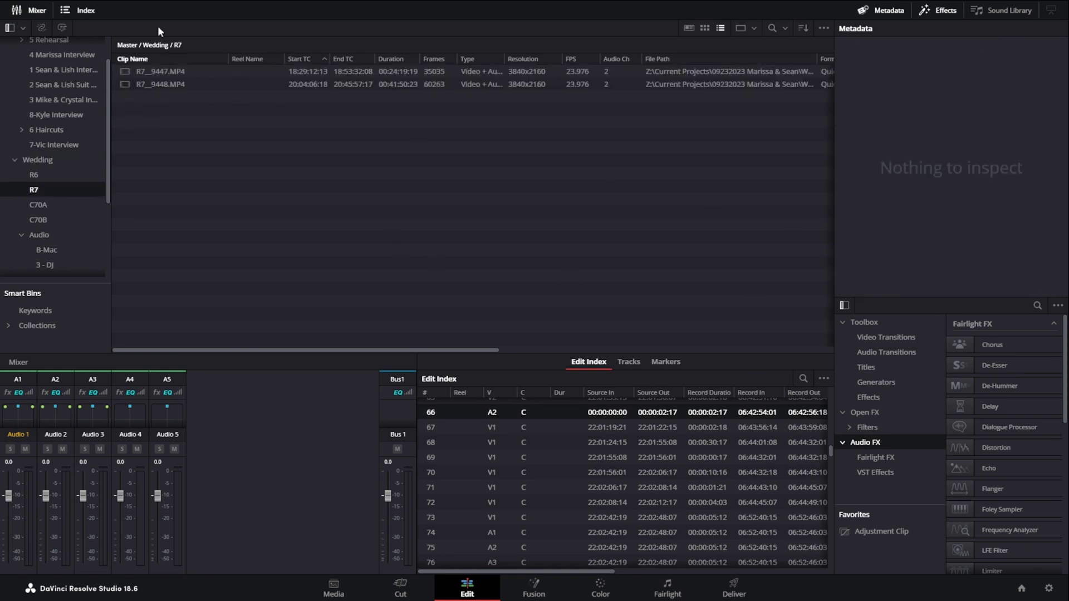
- Check the Camera # metadata of the clips in the C70A, C70B and R6 bins
{"action": "left_click", "coordinate": [163, 45]}
{"action": "double_click", "coordinate": [148, 99]}
{"action": "left_click", "coordinate": [166, 109]}
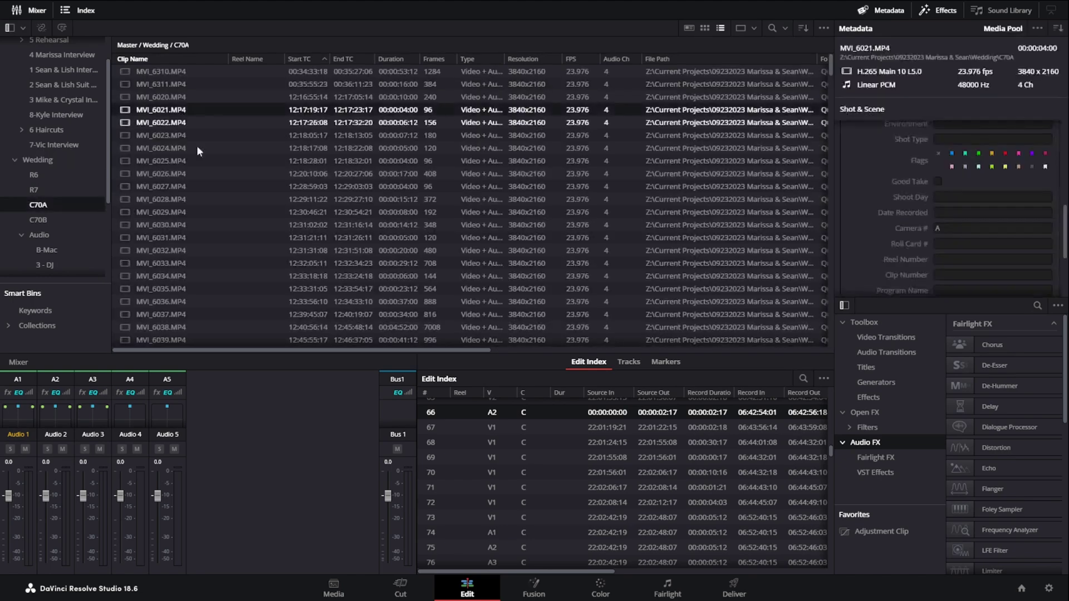
{"action": "left_click", "coordinate": [167, 47]}
{"action": "double_click", "coordinate": [159, 108]}
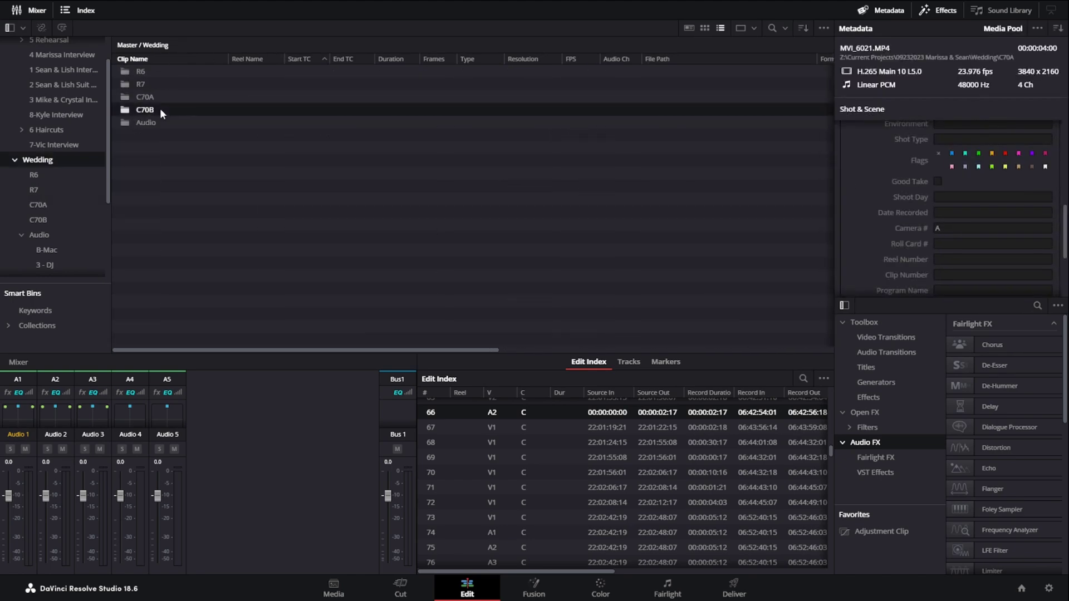
{"action": "left_click", "coordinate": [218, 159]}
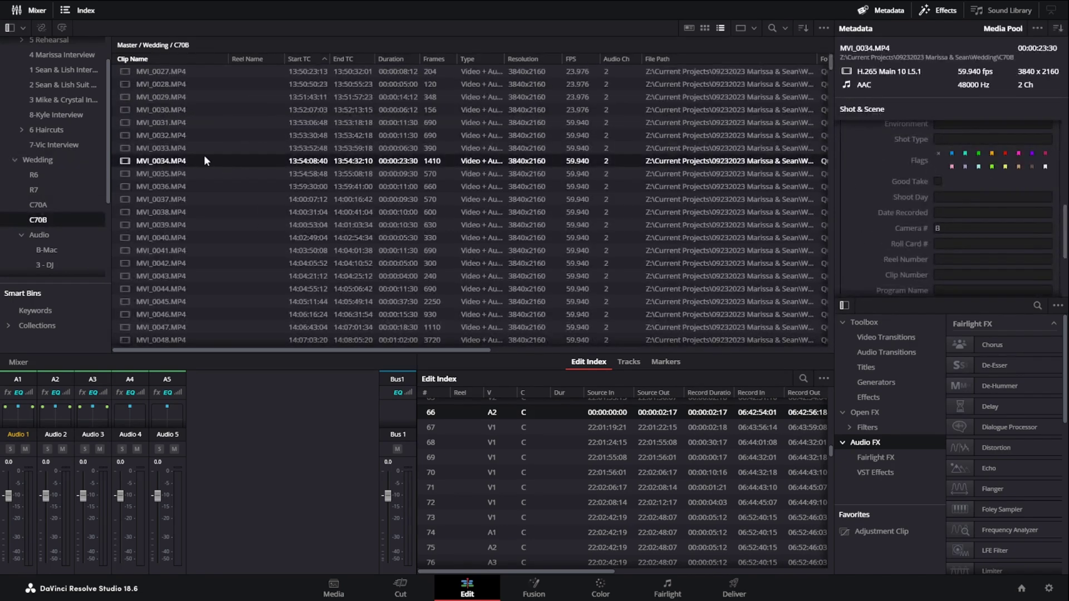
{"action": "left_click", "coordinate": [202, 199]}
{"action": "key", "text": "ctrl+a"}
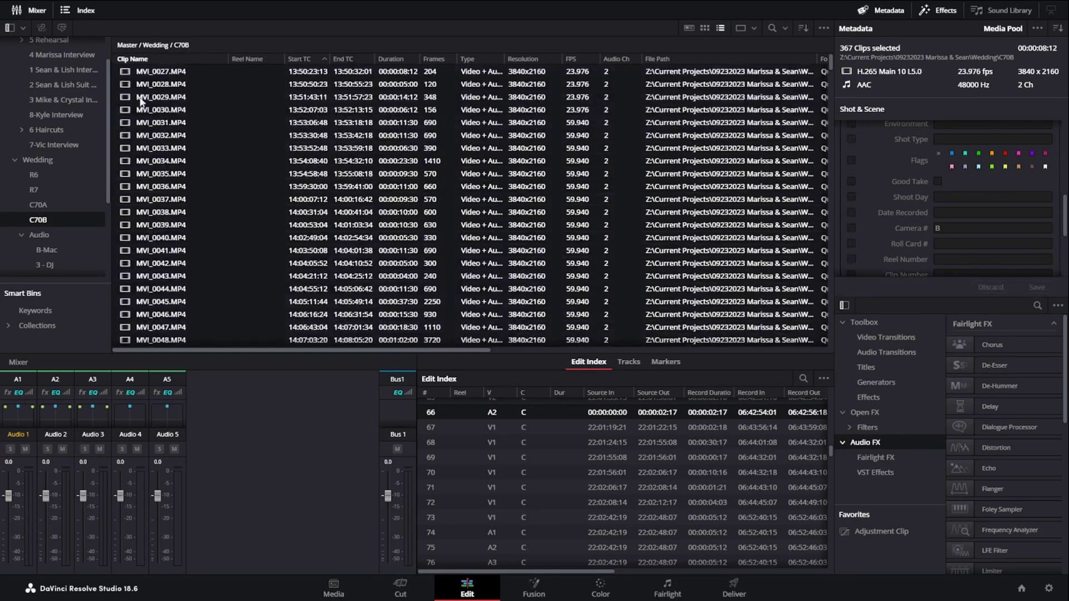
{"action": "left_click", "coordinate": [146, 48]}
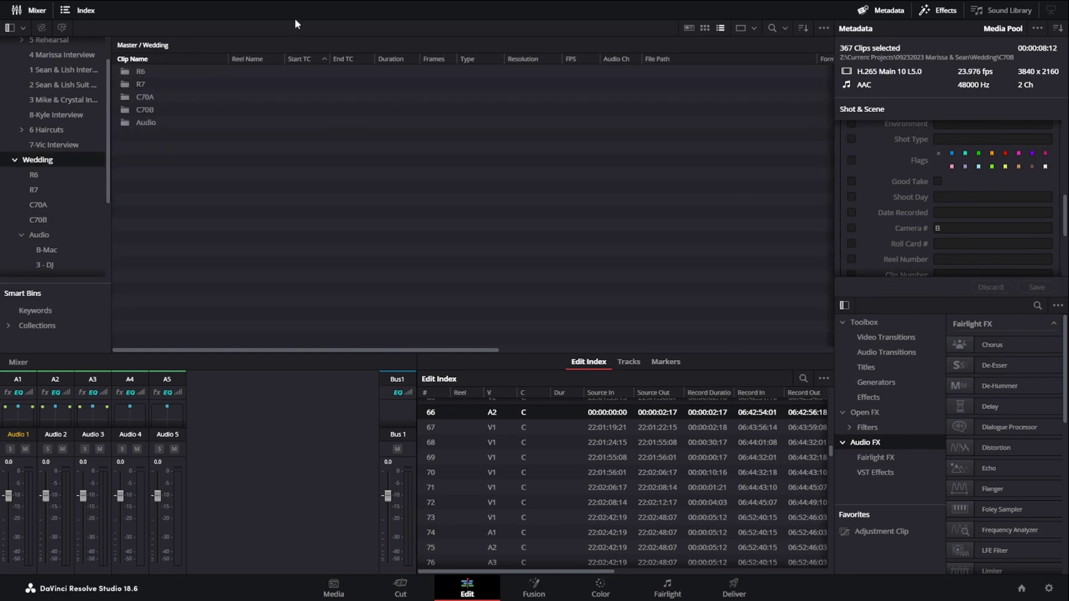
{"action": "double_click", "coordinate": [153, 75]}
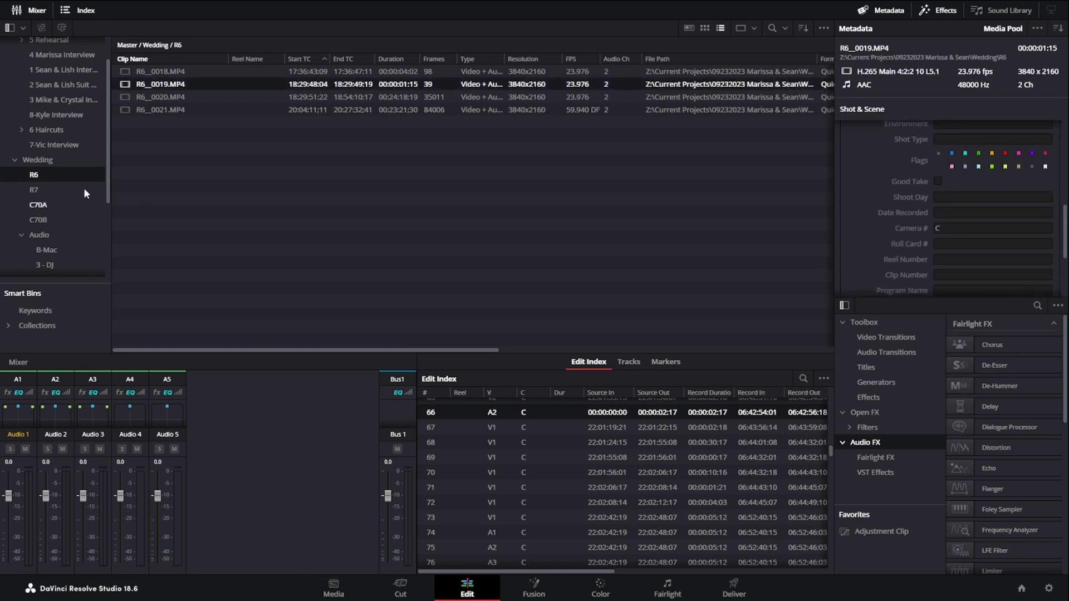
- Check the Camera # metadata of the clips in the Wedding R7 bin and the 3 - DJ audio bin
{"action": "left_click", "coordinate": [156, 45]}
{"action": "double_click", "coordinate": [160, 83]}
{"action": "left_click", "coordinate": [169, 83]}
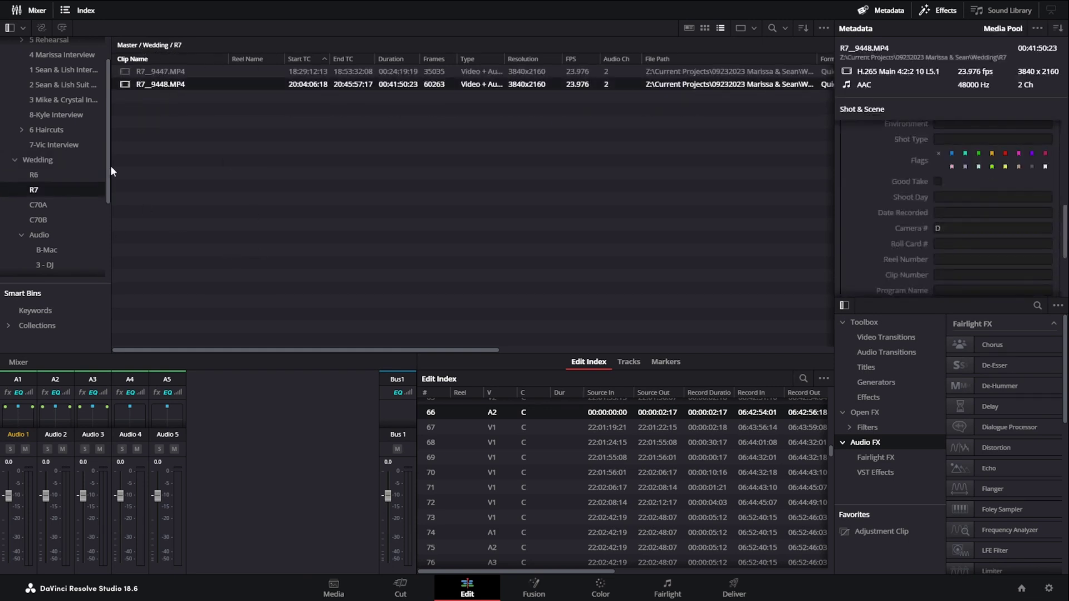
{"action": "left_click", "coordinate": [156, 45]}
{"action": "double_click", "coordinate": [146, 123]}
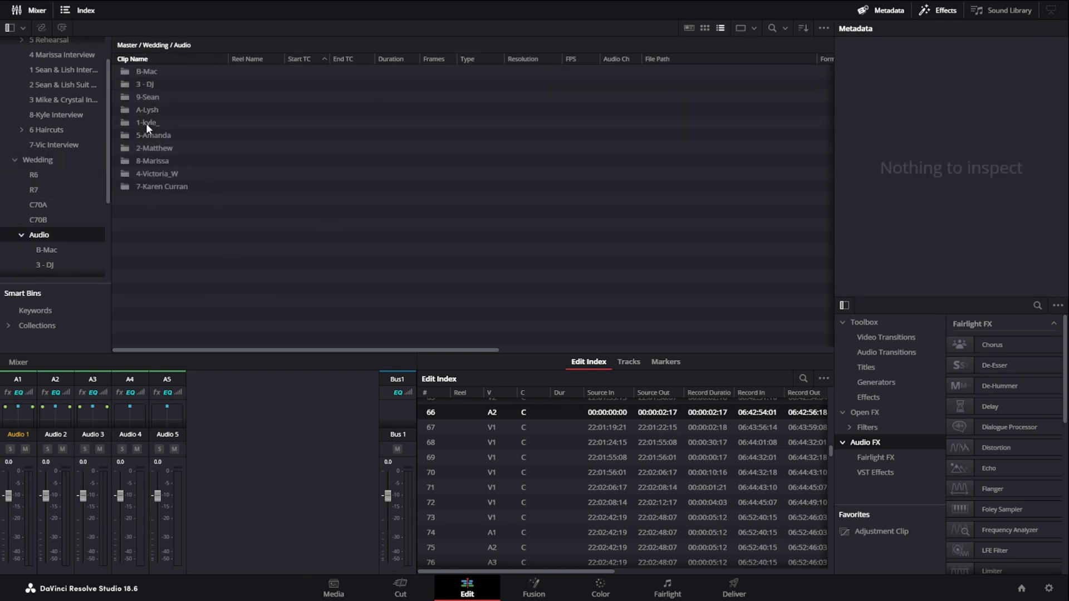
{"action": "double_click", "coordinate": [165, 88]}
{"action": "left_click", "coordinate": [169, 84]}
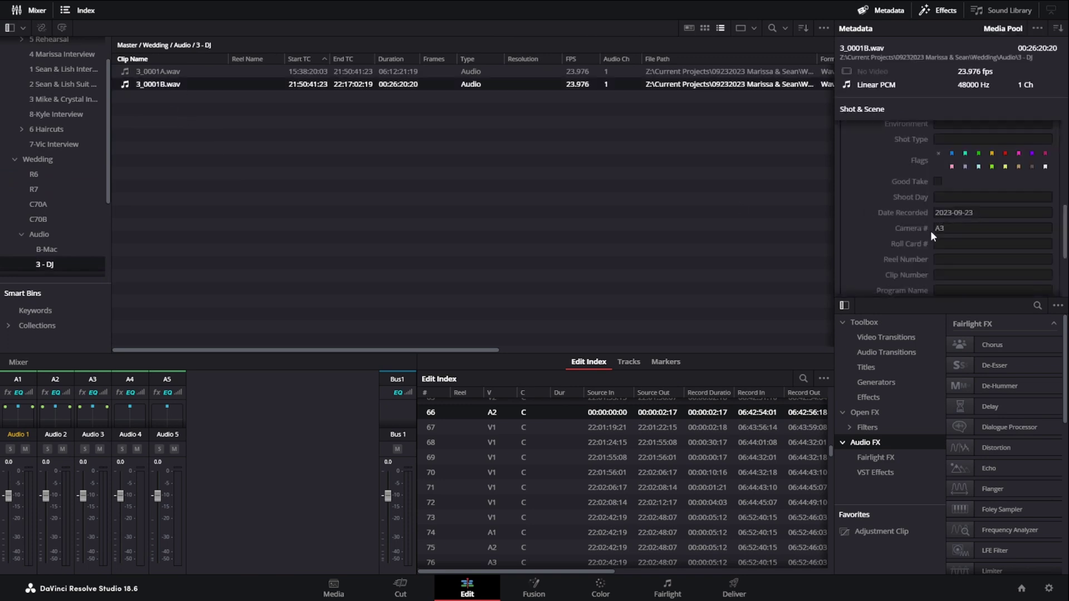
- Check the Camera # metadata of a C70A clip and of the recording in the audio bin numbered 2
{"action": "left_click", "coordinate": [159, 46]}
{"action": "double_click", "coordinate": [151, 98]}
{"action": "left_click", "coordinate": [156, 110]}
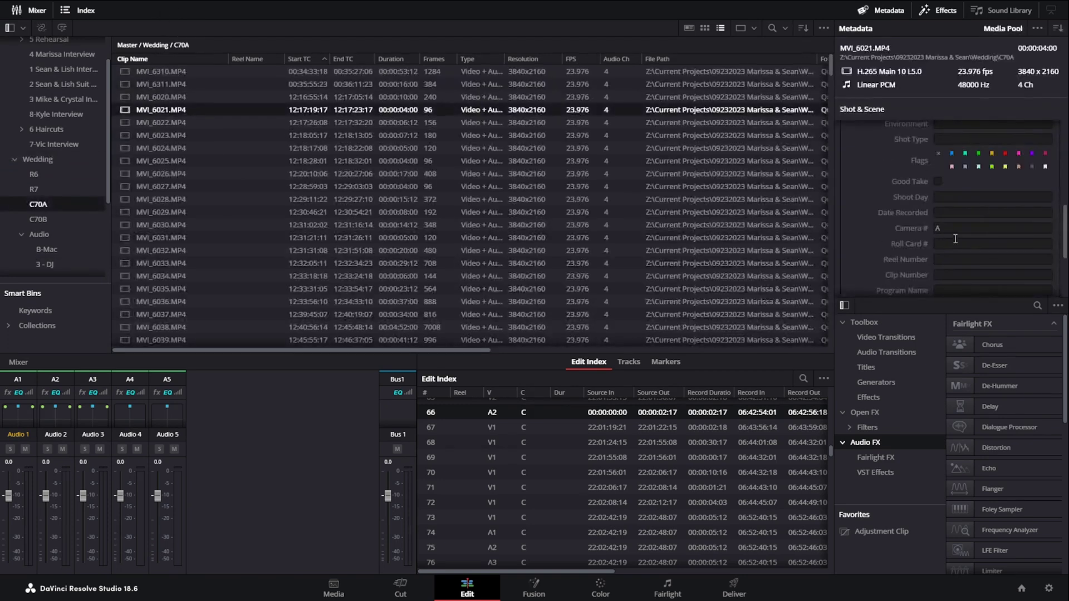
{"action": "left_click", "coordinate": [155, 45]}
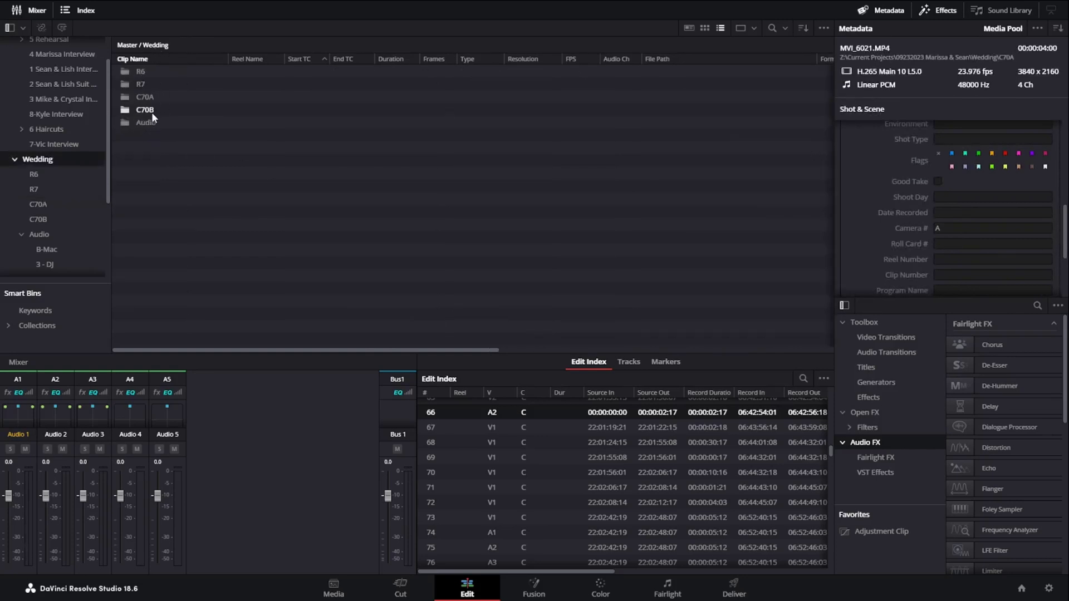
{"action": "double_click", "coordinate": [145, 122]}
{"action": "double_click", "coordinate": [167, 149]}
{"action": "left_click", "coordinate": [286, 72]}
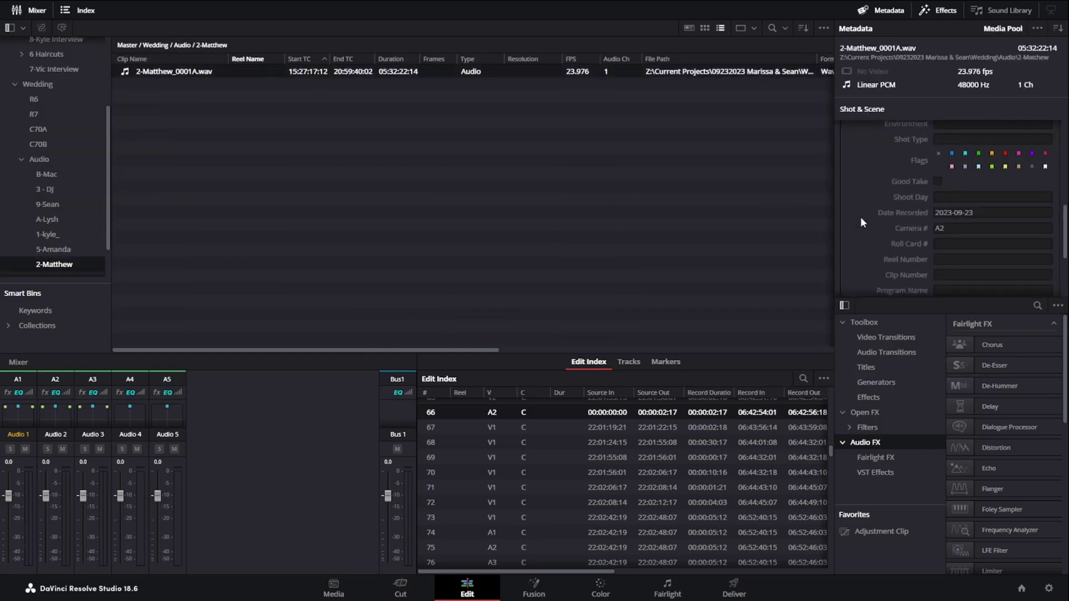
- Select all five bins inside the Wedding bin and start a new multicam clip named Full Wedding Day Timeline
{"action": "left_click", "coordinate": [178, 45]}
{"action": "left_click", "coordinate": [154, 46]}
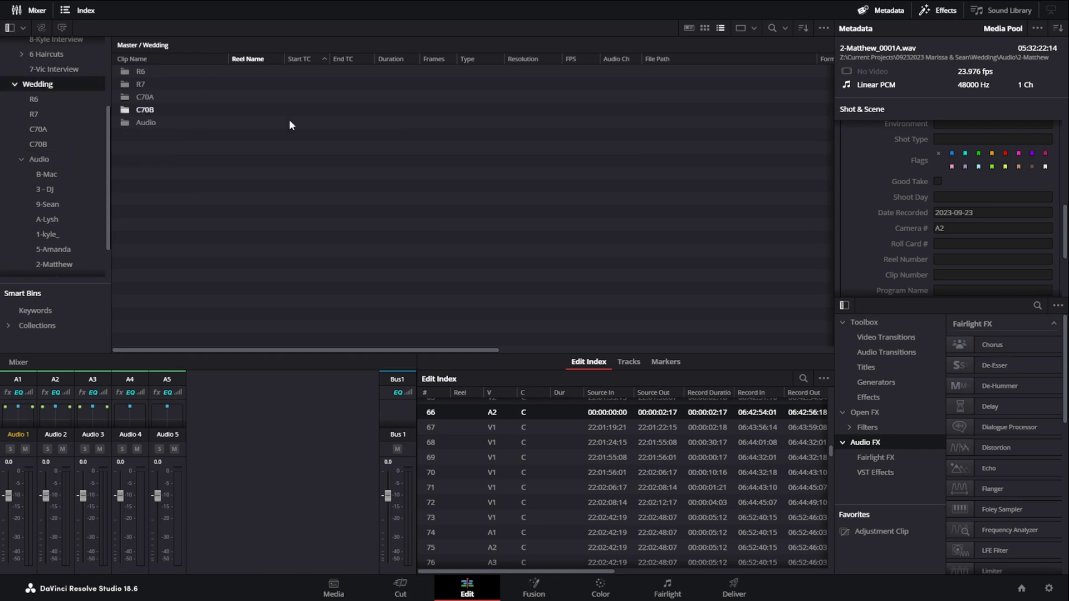
{"action": "left_click_drag", "start_coordinate": [218, 178], "coordinate": [154, 74]}
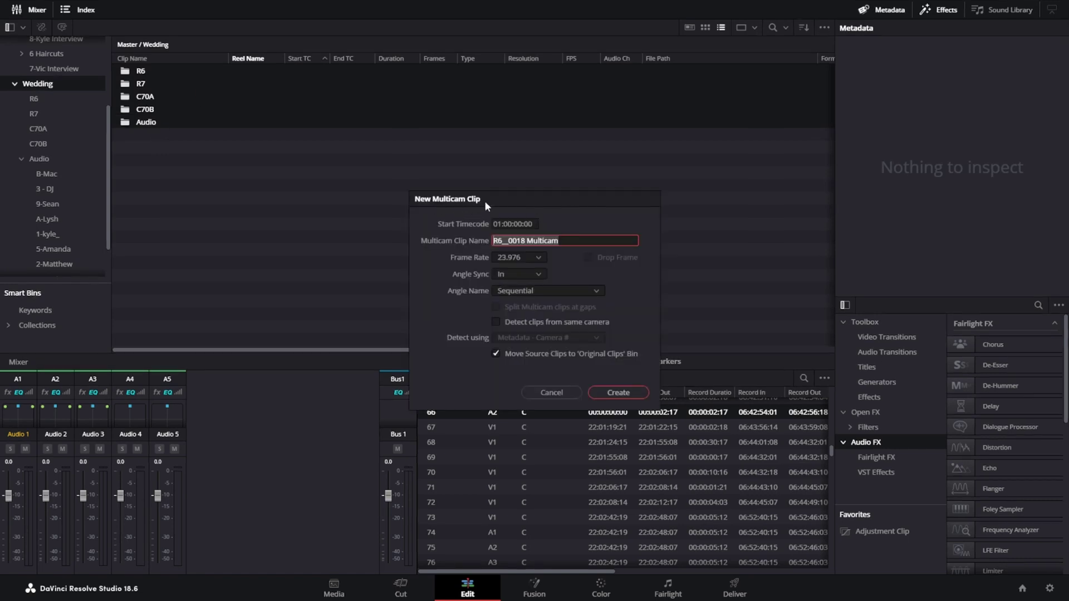
{"action": "left_click", "coordinate": [568, 238]}
{"action": "left_click_drag", "start_coordinate": [528, 241], "coordinate": [471, 241]}
{"action": "type", "text": "Full"}
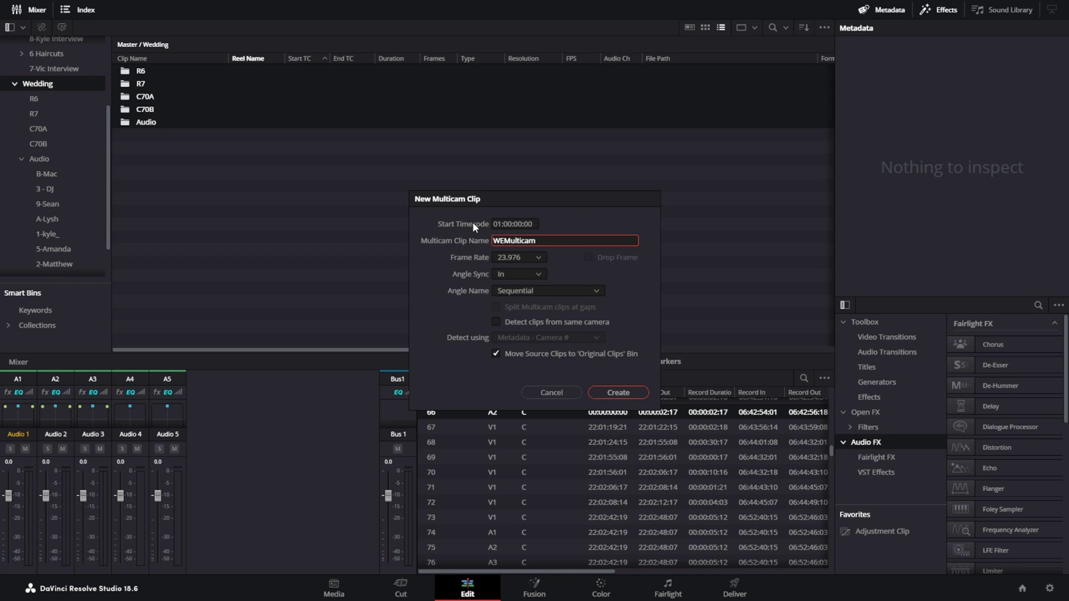
{"action": "key", "text": "shift+End"}
{"action": "key", "text": "Delete"}
{"action": "type", "text": "Wedding Day Timeline"}
- Set the multicam clip's frame rate to 23.976 and its angle sync to Timecode
{"action": "left_click", "coordinate": [536, 259]}
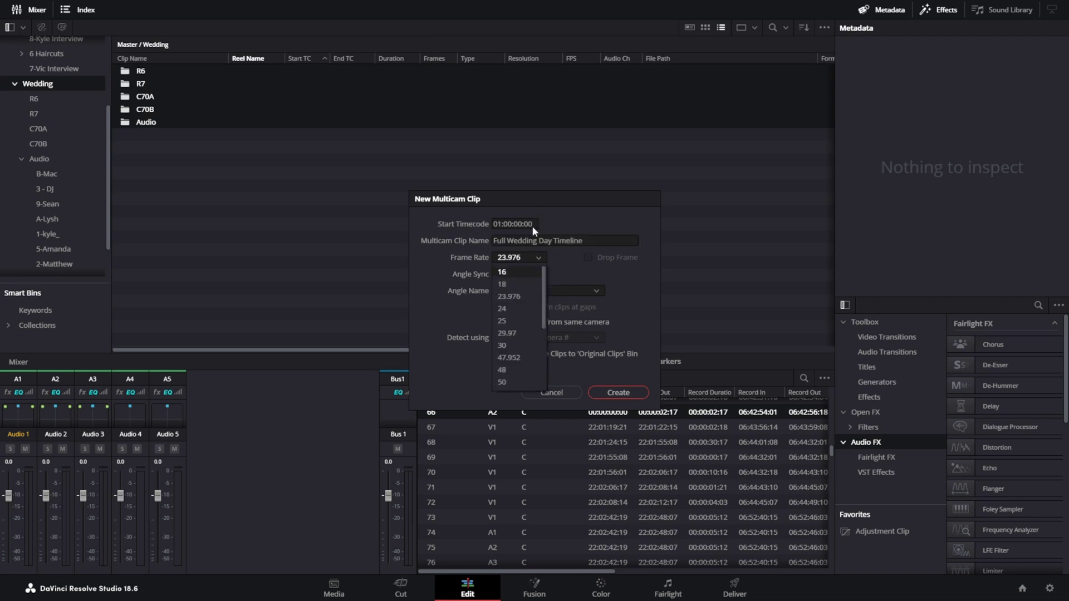
{"action": "left_click", "coordinate": [519, 300]}
{"action": "left_click", "coordinate": [513, 275]}
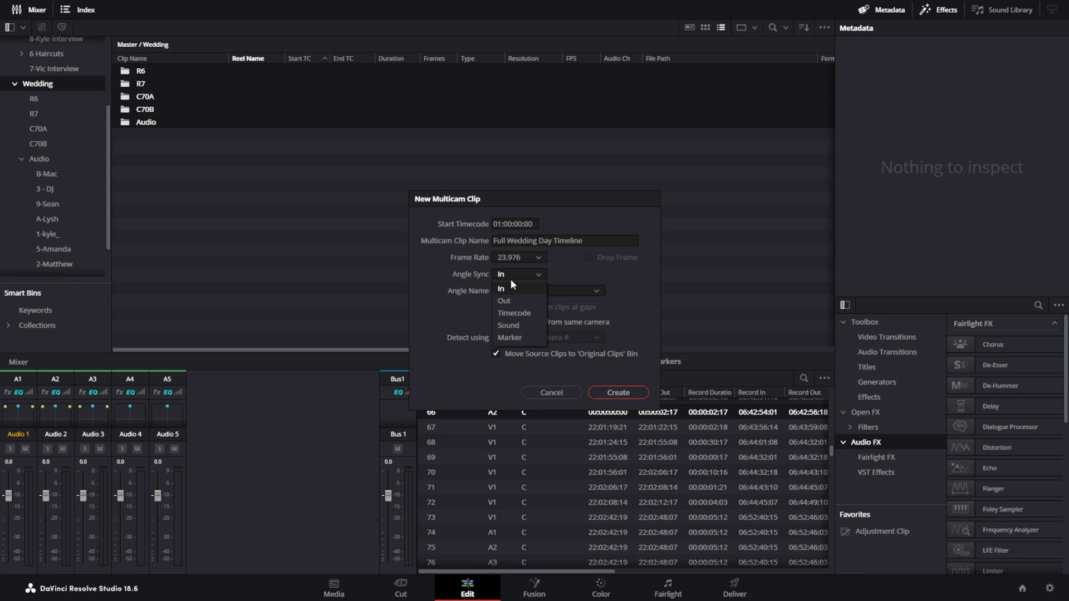
{"action": "left_click", "coordinate": [521, 315]}
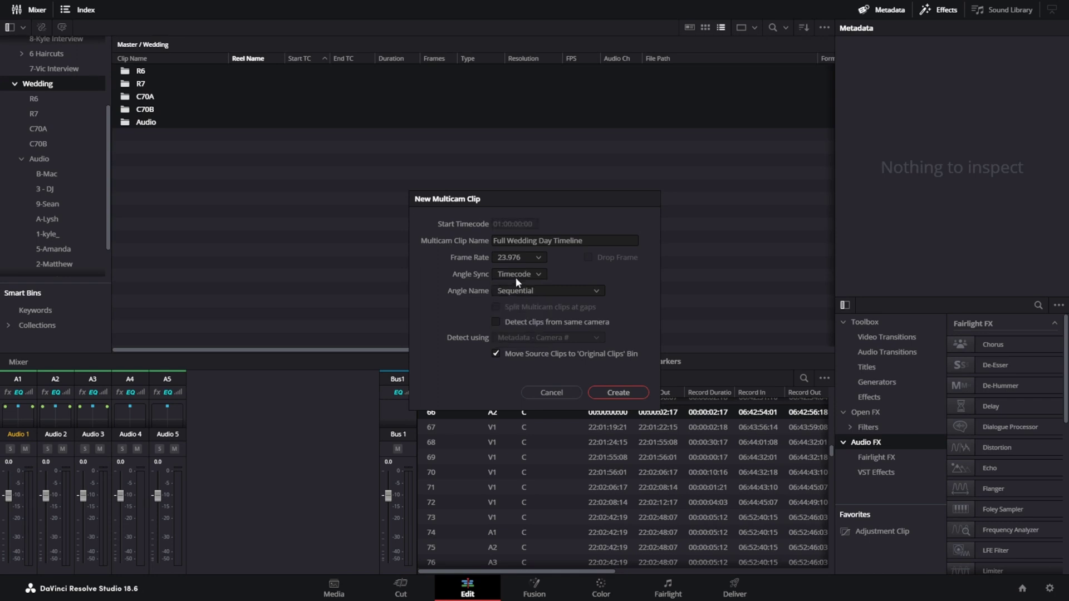
{"action": "left_click", "coordinate": [516, 277]}
{"action": "left_click", "coordinate": [515, 316]}
- Set the multicam clip's angle name to Metadata - Camera
{"action": "left_click", "coordinate": [510, 294]}
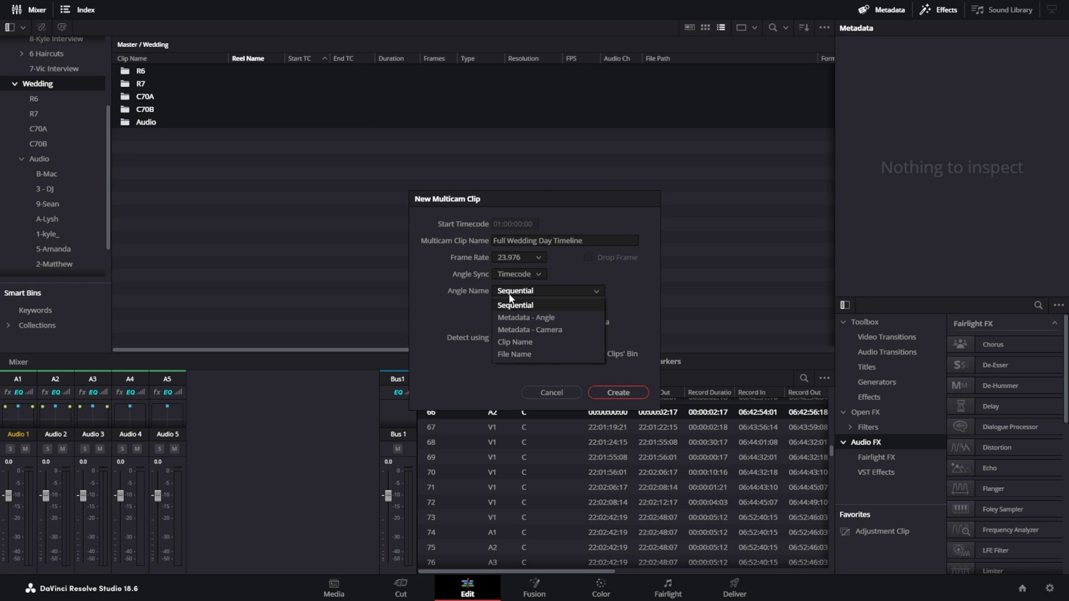
{"action": "left_click", "coordinate": [532, 330]}
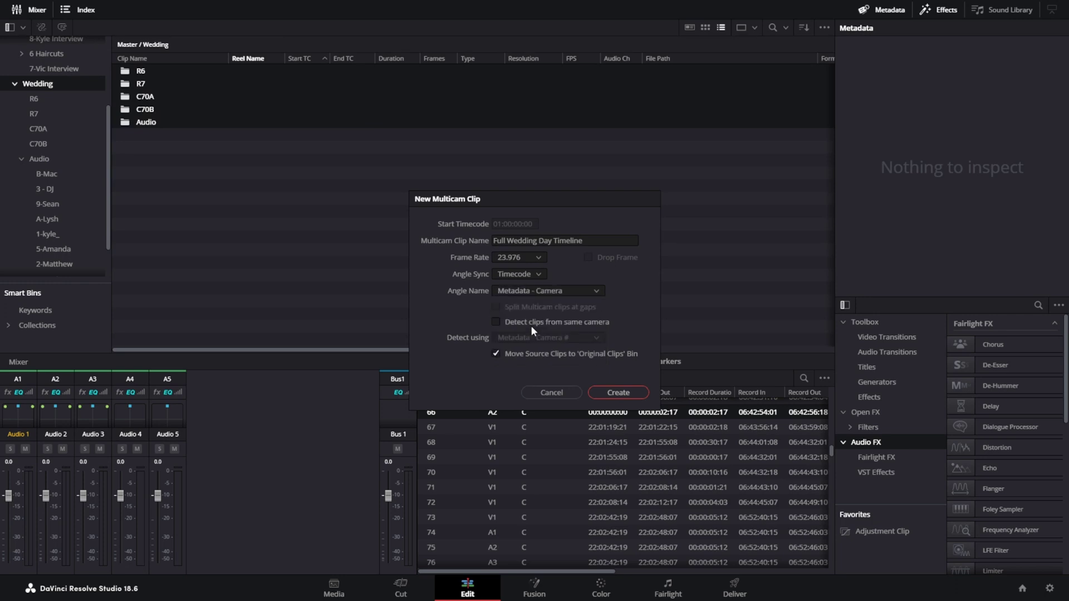
{"action": "left_click", "coordinate": [524, 290]}
{"action": "left_click", "coordinate": [615, 293]}
{"action": "left_click", "coordinate": [554, 292]}
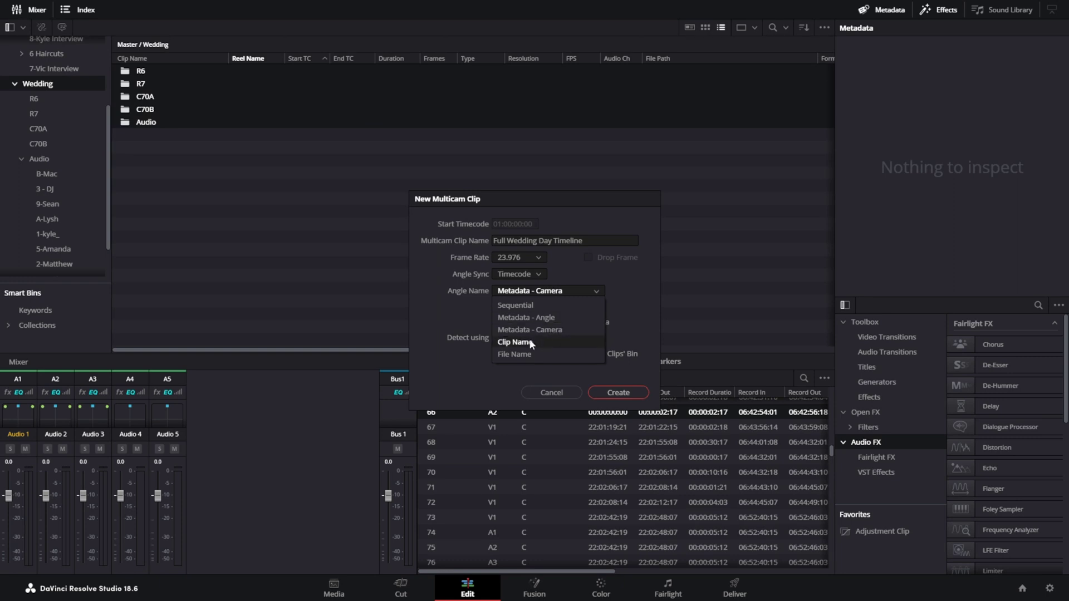
{"action": "left_click", "coordinate": [606, 312]}
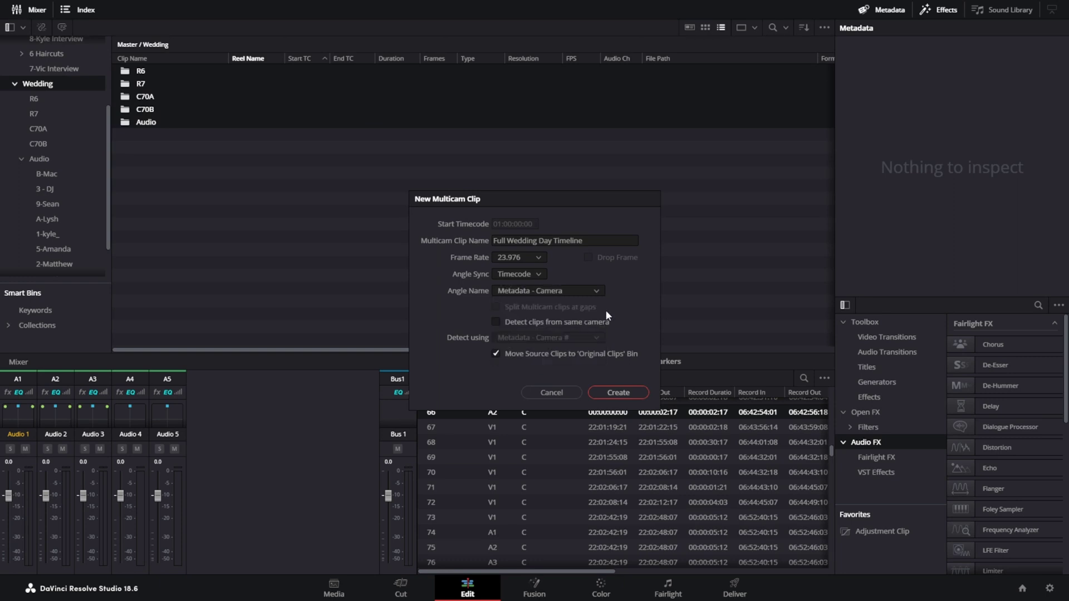
- Enable same-camera clip detection using Metadata - Camera #, turn off moving source clips to the Original Clips bin, and create the multicam clip
{"action": "left_click", "coordinate": [542, 323]}
{"action": "left_click", "coordinate": [524, 338]}
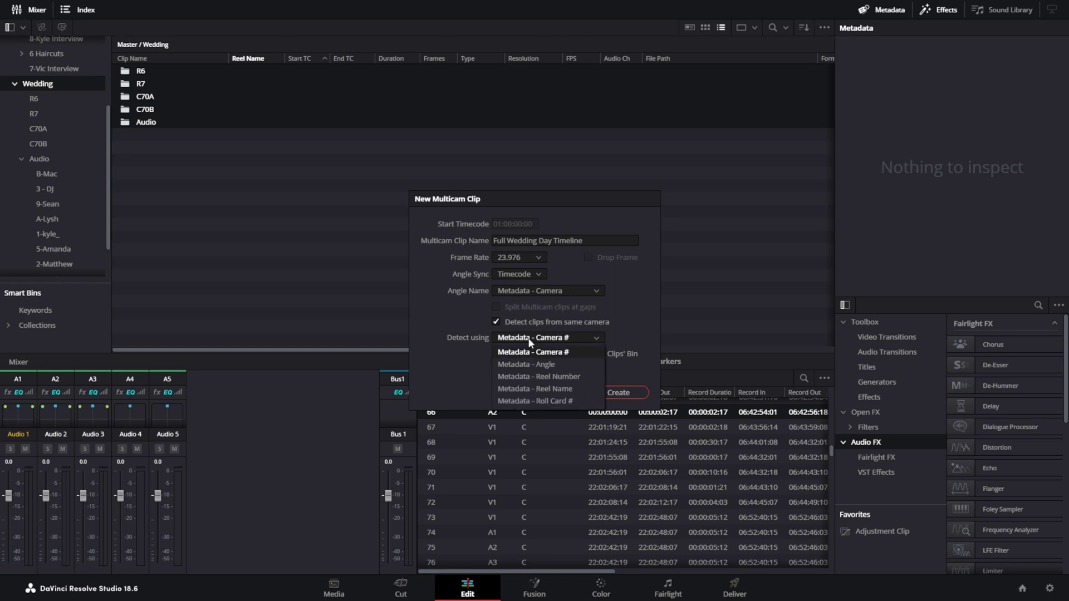
{"action": "left_click", "coordinate": [533, 352]}
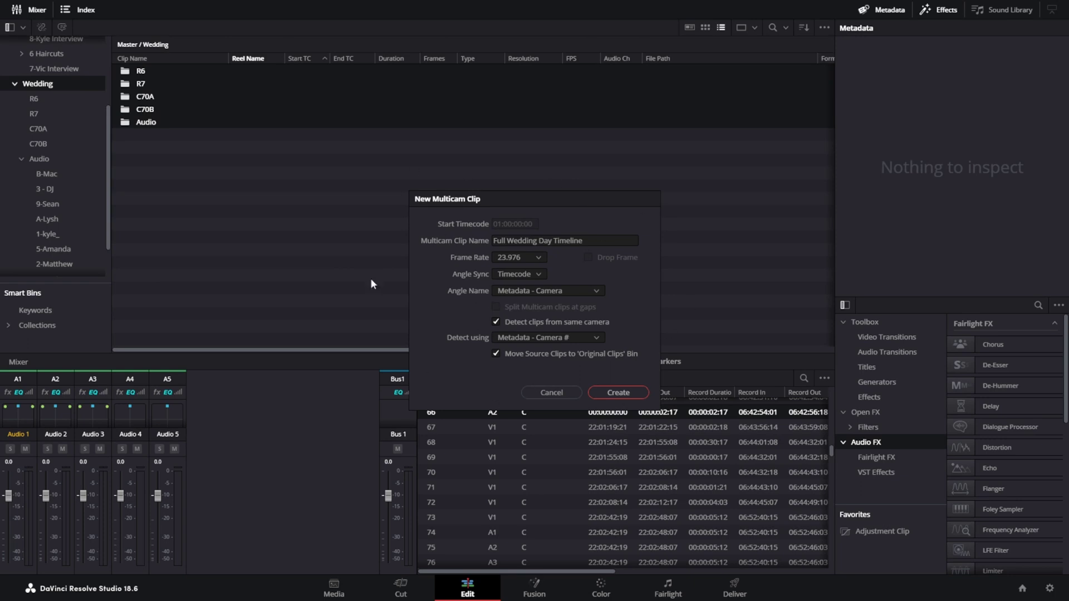
{"action": "left_click", "coordinate": [512, 355]}
{"action": "left_click", "coordinate": [616, 393]}
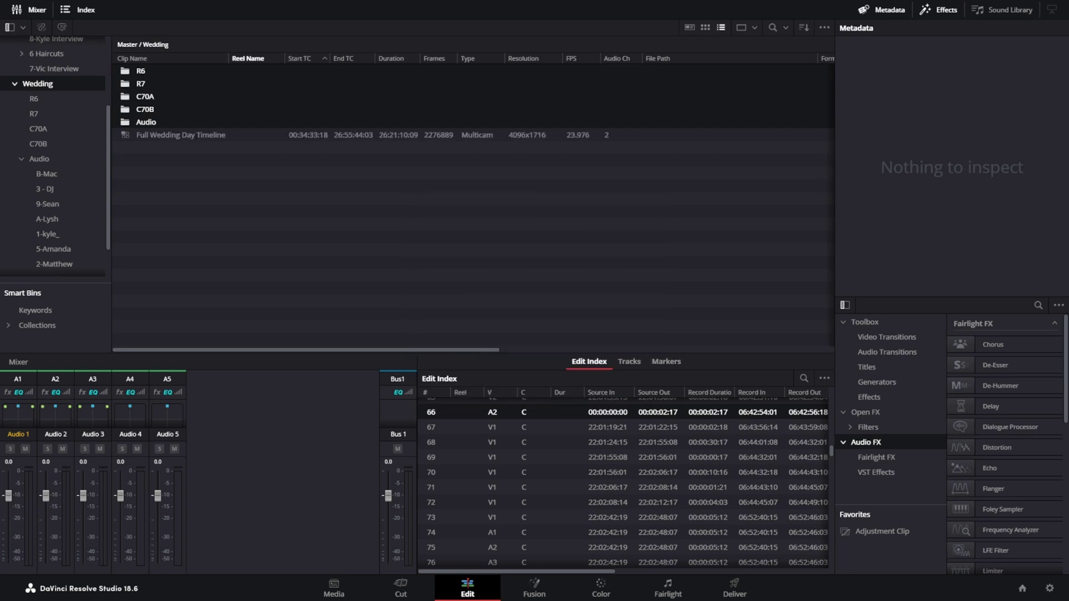
- Open the Full Wedding Day Timeline multicam clip in the timeline
{"action": "left_click", "coordinate": [230, 136]}
{"action": "right_click", "coordinate": [214, 139]}
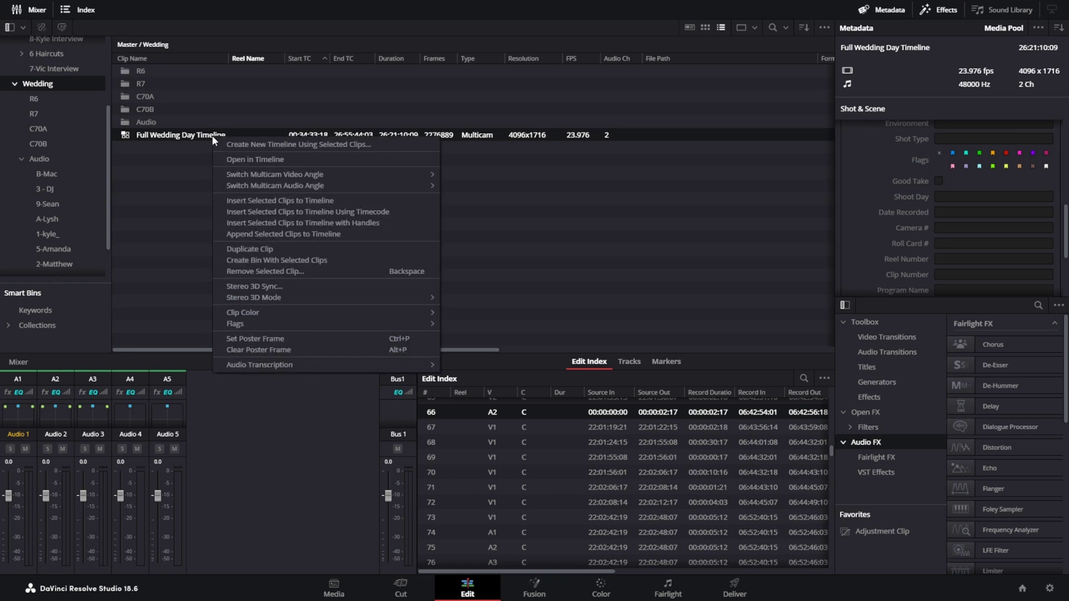
{"action": "left_click", "coordinate": [264, 160]}
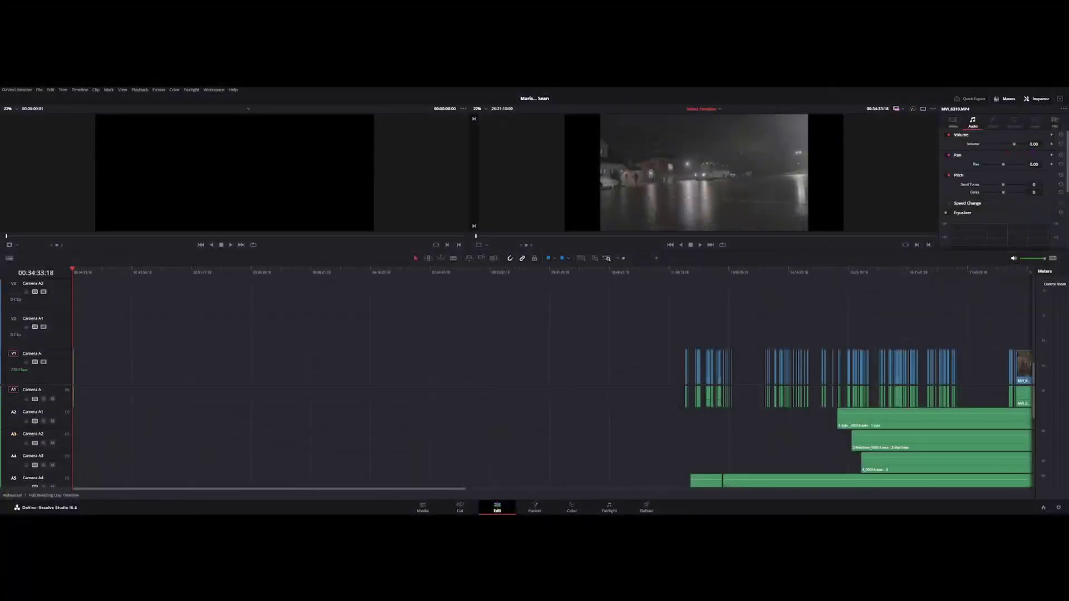
- Examine how the clips of all cameras and audio recorders are laid out on the multicam's video and audio tracks
{"action": "left_click", "coordinate": [250, 367]}
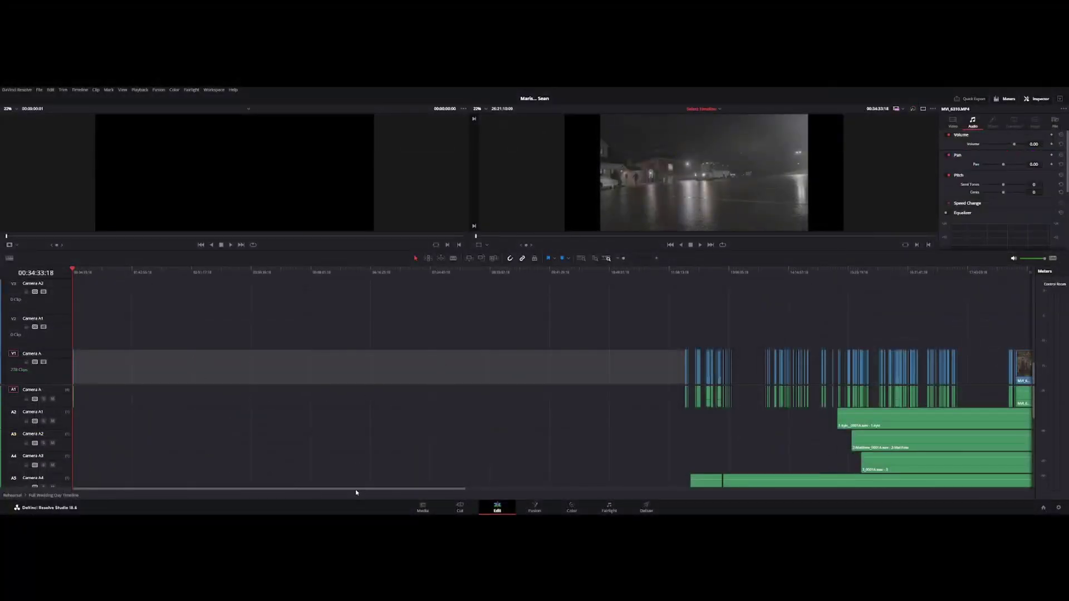
{"action": "left_click_drag", "start_coordinate": [356, 492], "coordinate": [568, 491]}
{"action": "scroll", "coordinate": [414, 423], "scroll_direction": "down", "scroll_amount": 5}
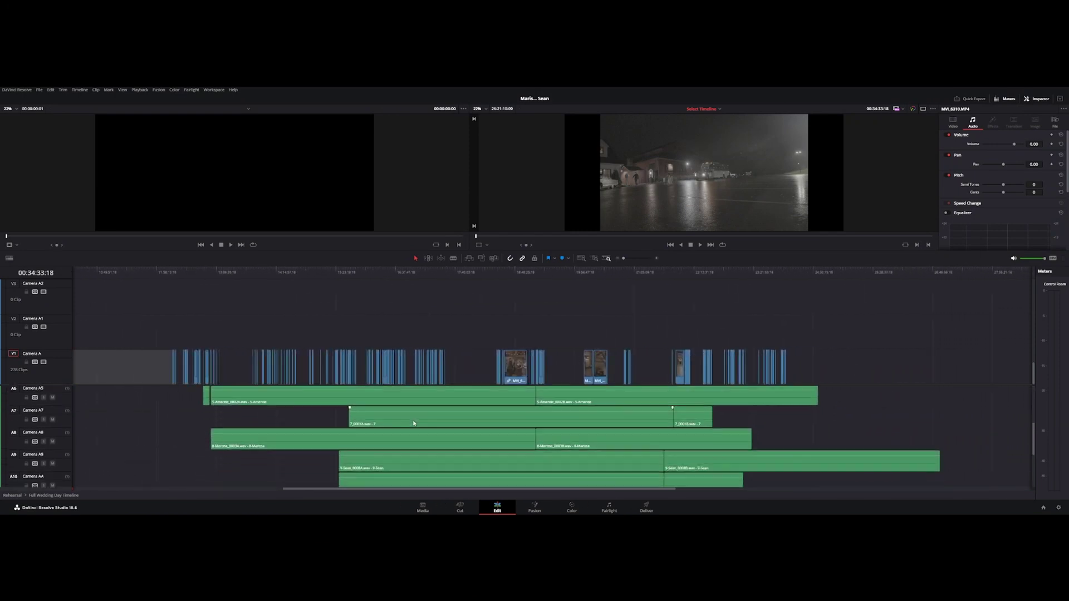
{"action": "scroll", "coordinate": [414, 423], "scroll_direction": "down", "scroll_amount": 5}
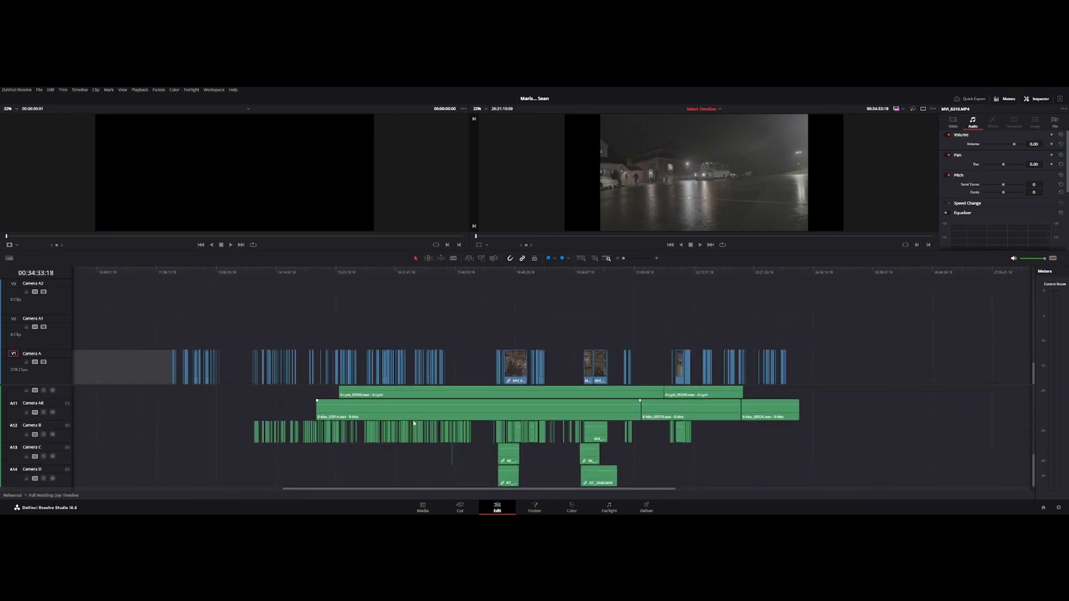
{"action": "scroll", "coordinate": [409, 443], "scroll_direction": "up", "scroll_amount": 8}
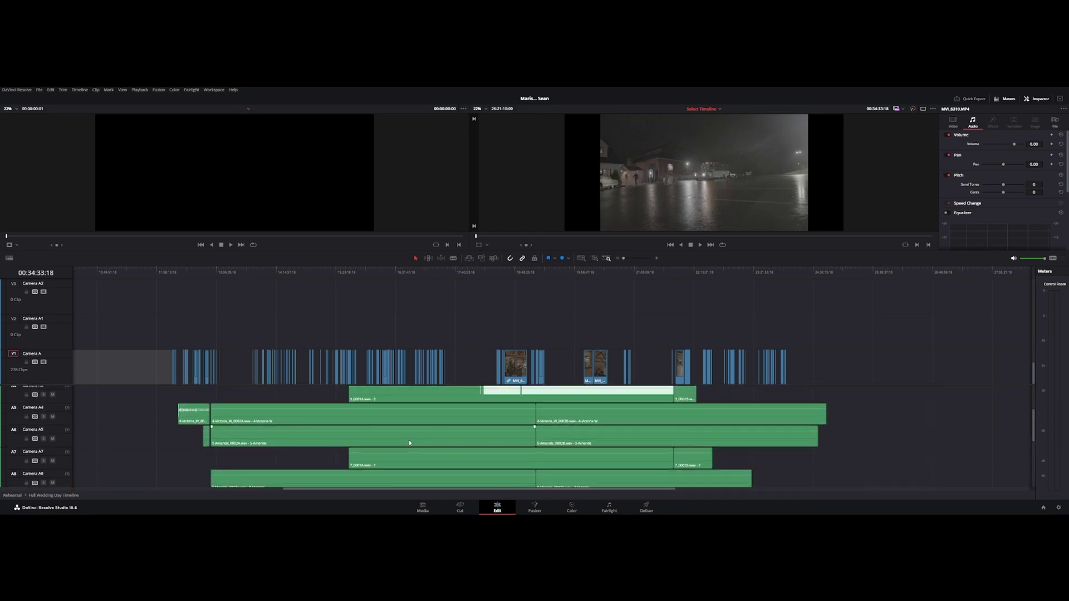
{"action": "scroll", "coordinate": [382, 357], "scroll_direction": "up", "scroll_amount": 1}
{"action": "scroll", "coordinate": [381, 358], "scroll_direction": "up", "scroll_amount": 10}
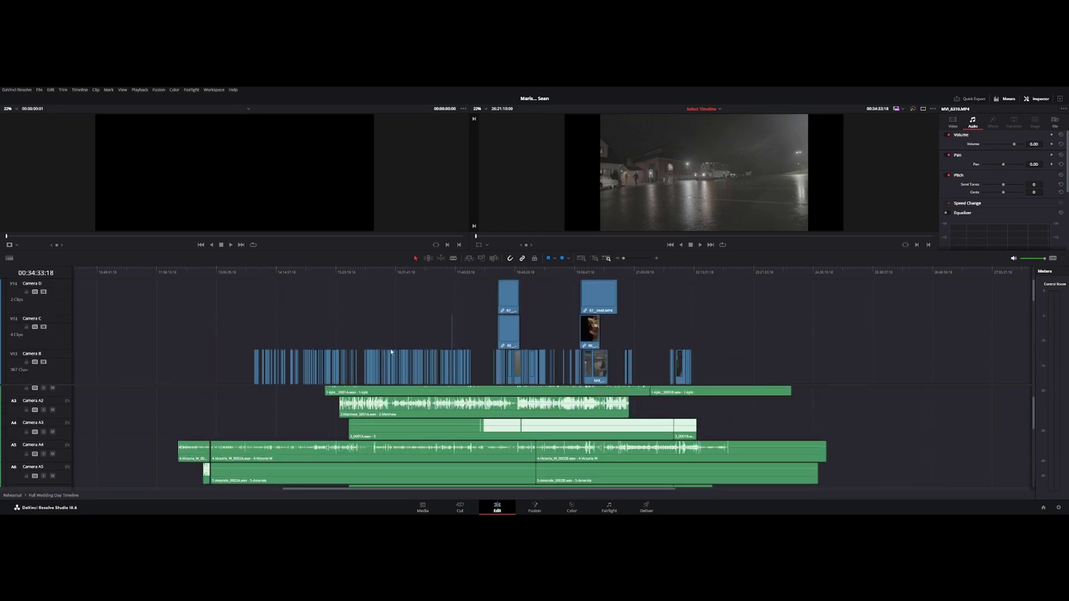
{"action": "double_click", "coordinate": [36, 285]}
{"action": "left_click", "coordinate": [9, 289]}
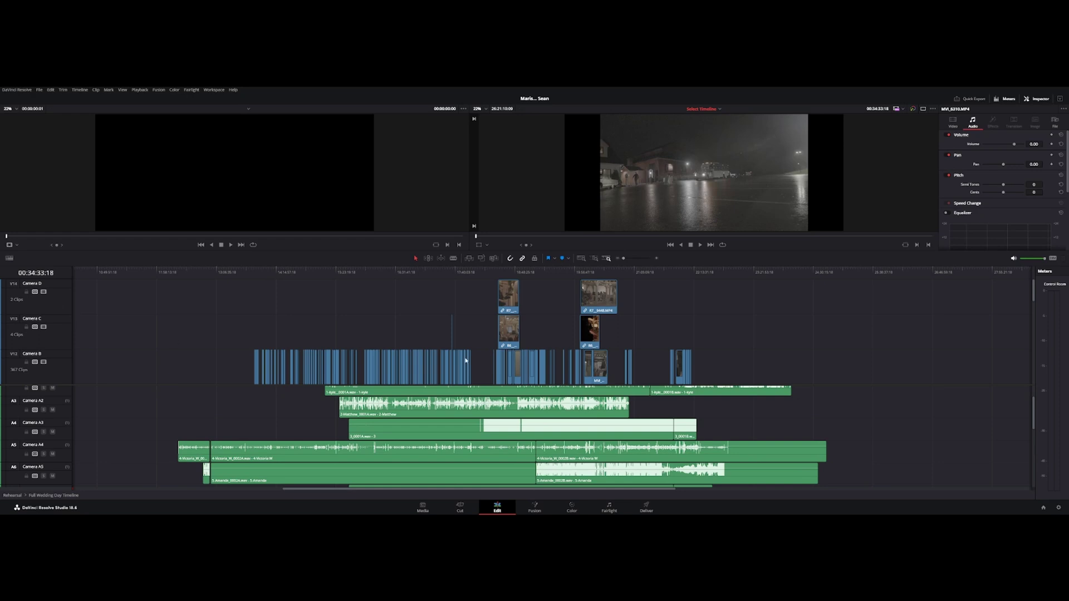
{"action": "scroll", "coordinate": [425, 353], "scroll_direction": "down", "scroll_amount": 6}
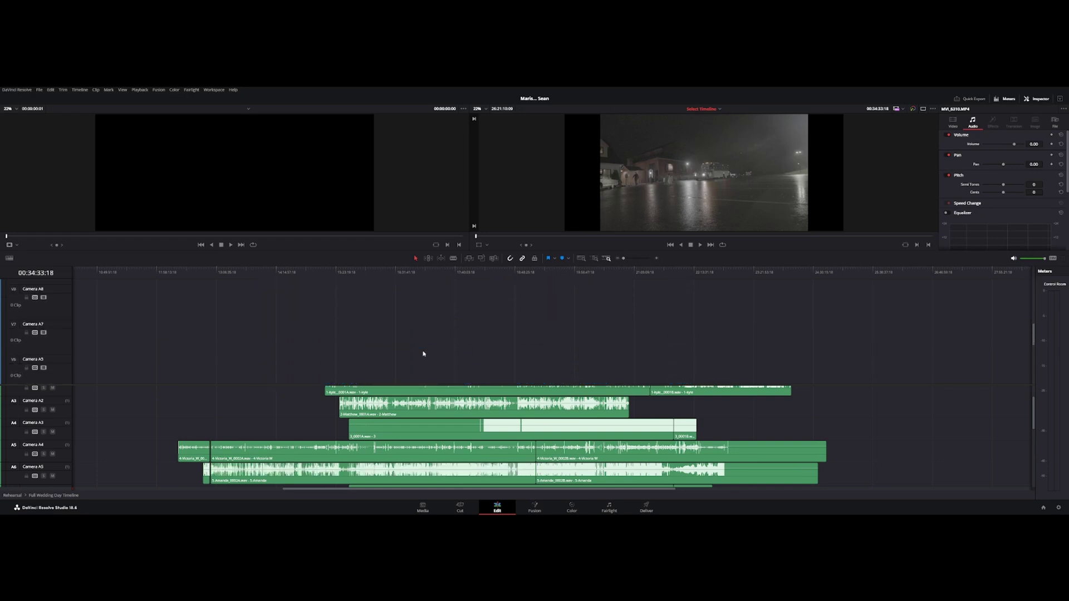
{"action": "scroll", "coordinate": [424, 353], "scroll_direction": "down", "scroll_amount": 5}
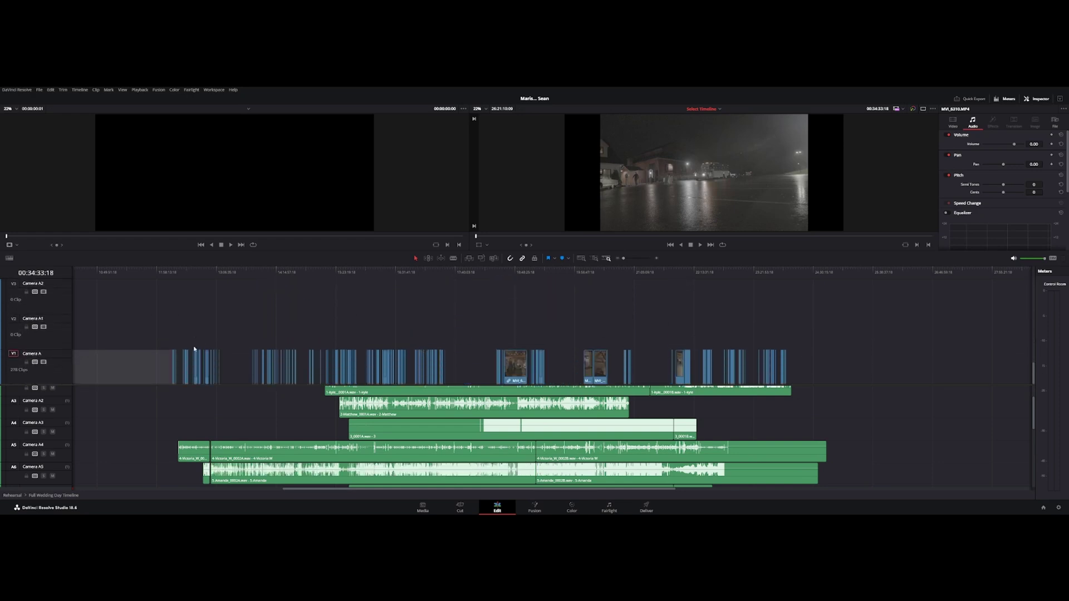
{"action": "scroll", "coordinate": [501, 423], "scroll_direction": "down", "scroll_amount": 5}
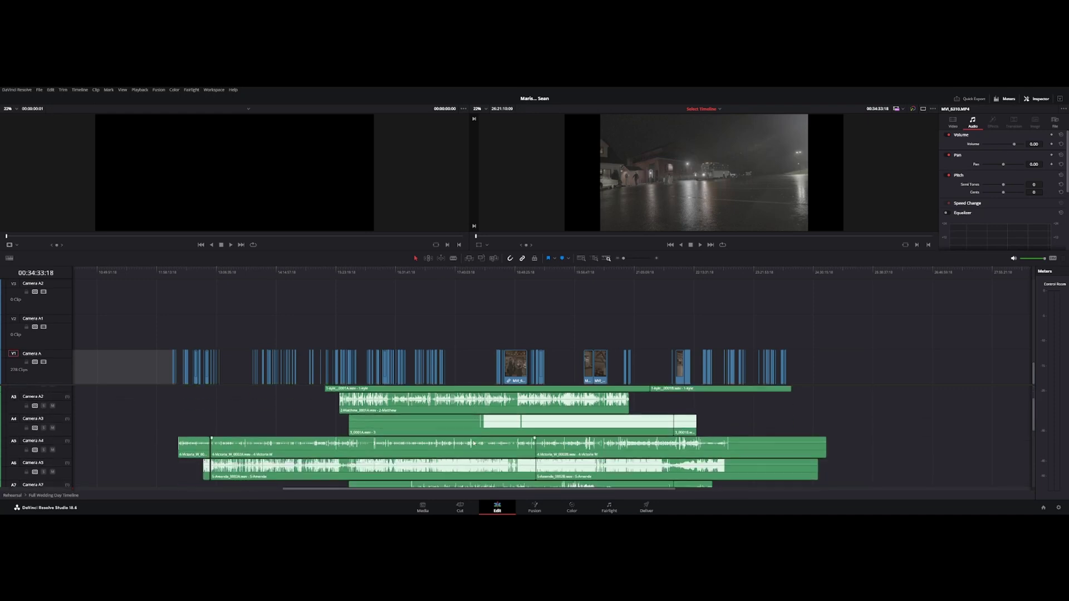
{"action": "scroll", "coordinate": [472, 441], "scroll_direction": "down", "scroll_amount": 4}
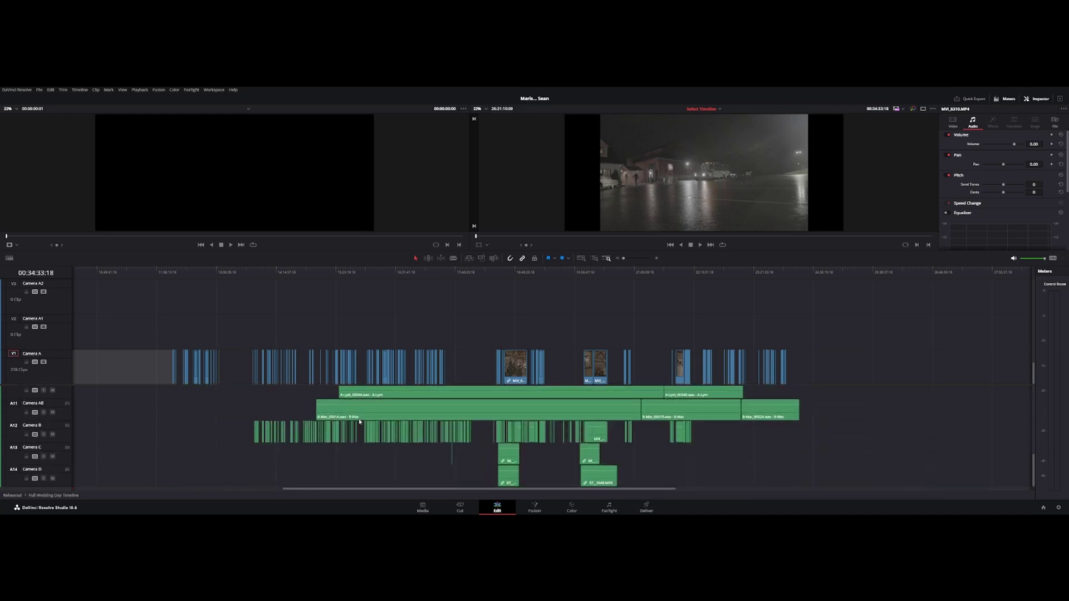
- Select the clips on the Camera B audio track and review the separate recorder audio tracks above it
{"action": "left_click_drag", "start_coordinate": [229, 436], "coordinate": [763, 440]}
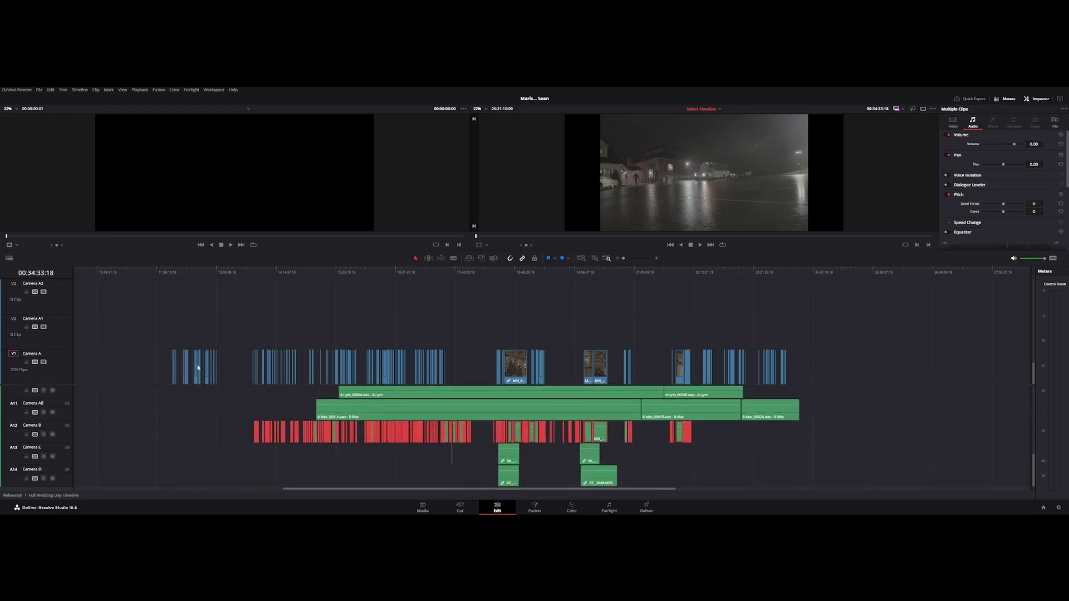
{"action": "left_click_drag", "start_coordinate": [371, 486], "coordinate": [745, 445]}
{"action": "left_click_drag", "start_coordinate": [211, 436], "coordinate": [773, 435]}
{"action": "scroll", "coordinate": [665, 441], "scroll_direction": "up", "scroll_amount": 6}
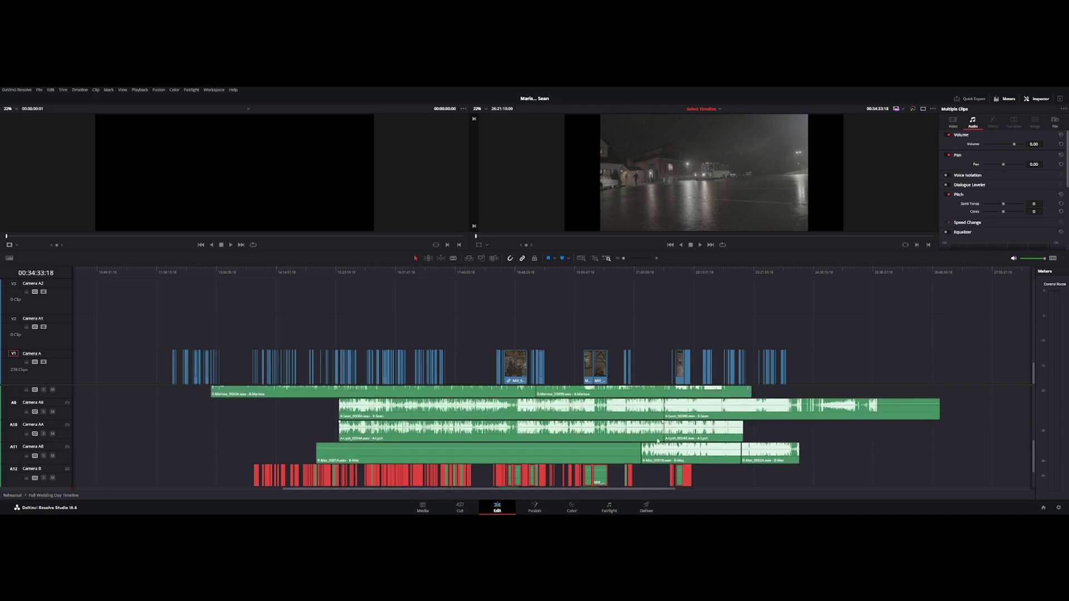
{"action": "scroll", "coordinate": [612, 443], "scroll_direction": "up", "scroll_amount": 4}
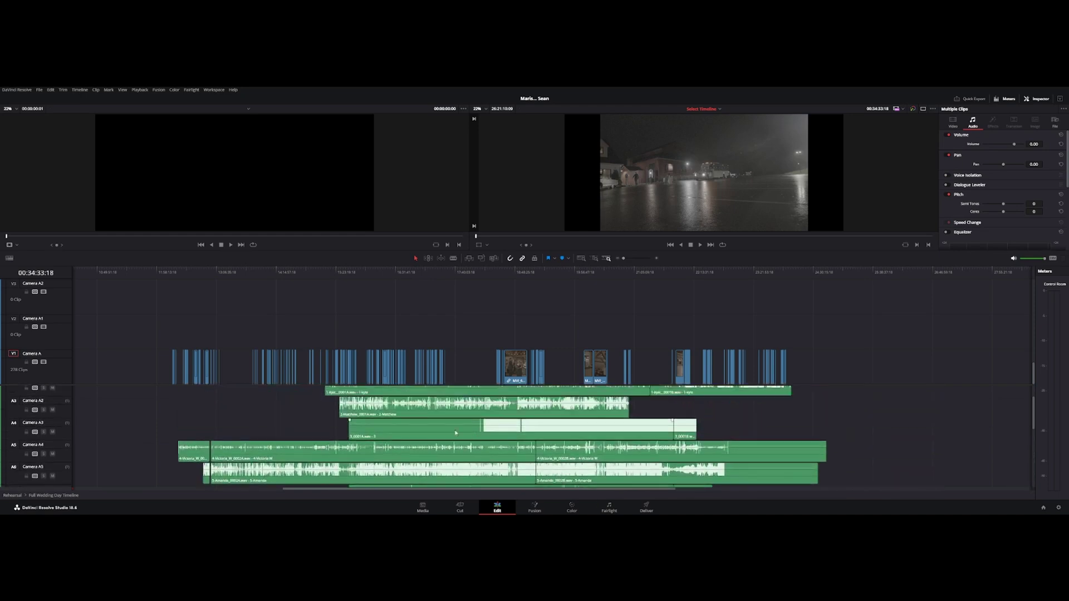
{"action": "left_click_drag", "start_coordinate": [112, 395], "coordinate": [833, 396]}
{"action": "left_click", "coordinate": [852, 403]}
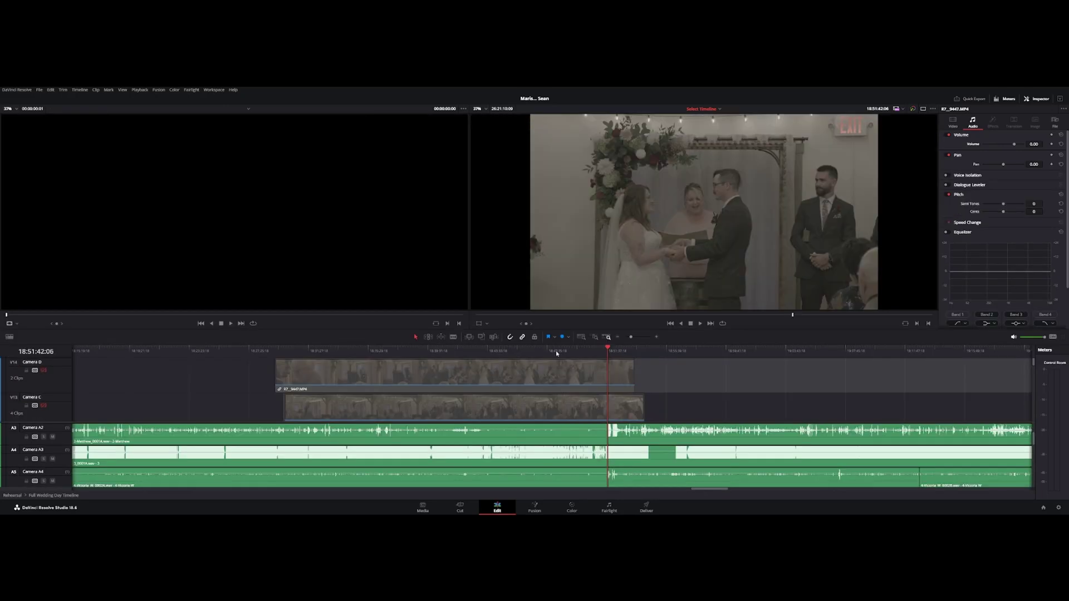
- Preview the ceremony and reception at several points and review the multicam's video tracks from Camera D down to Camera A
{"action": "left_click", "coordinate": [394, 353]}
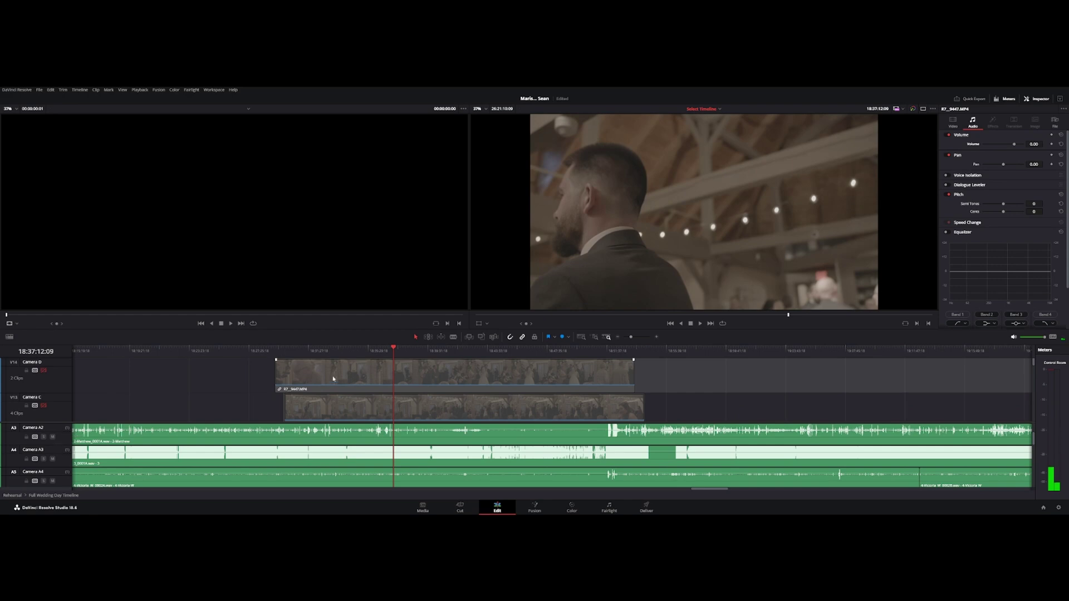
{"action": "left_click", "coordinate": [543, 351]}
{"action": "scroll", "coordinate": [410, 429], "scroll_direction": "down", "scroll_amount": 5}
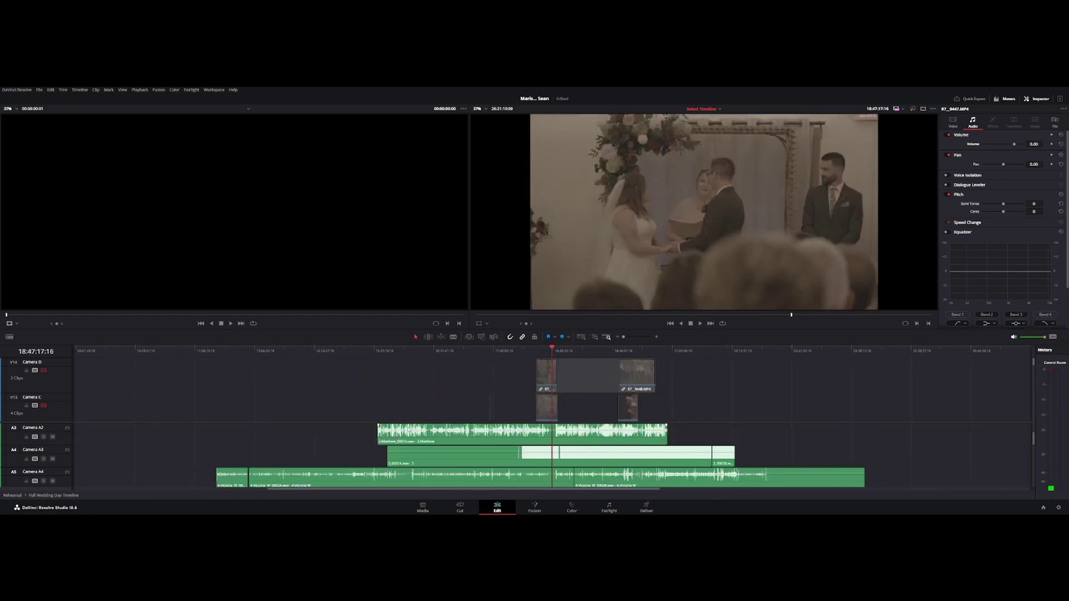
{"action": "left_click", "coordinate": [632, 351]}
{"action": "scroll", "coordinate": [613, 397], "scroll_direction": "down", "scroll_amount": 5}
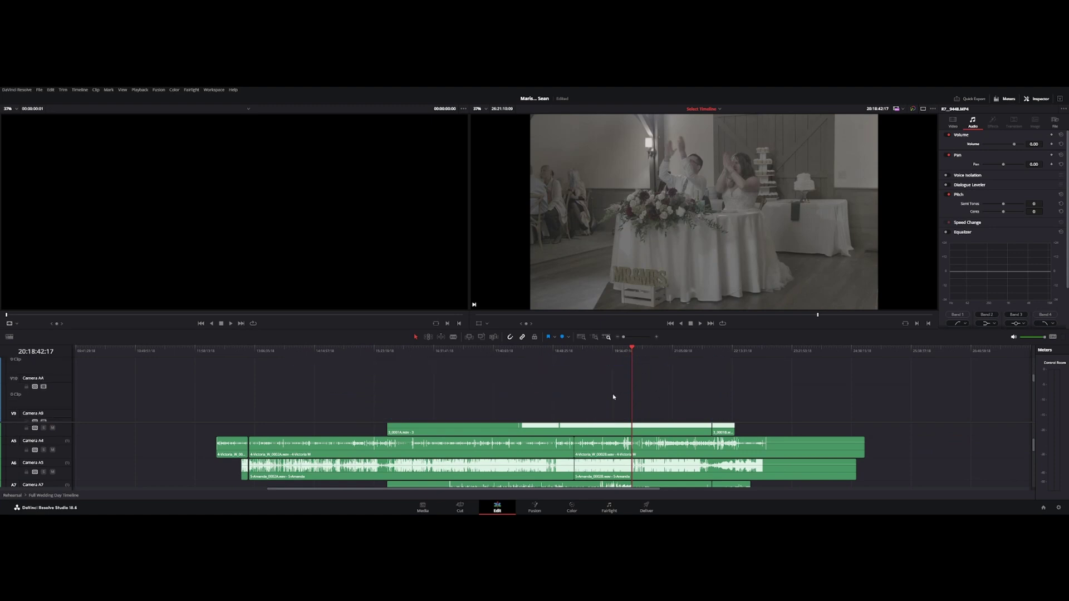
{"action": "scroll", "coordinate": [614, 397], "scroll_direction": "down", "scroll_amount": 7}
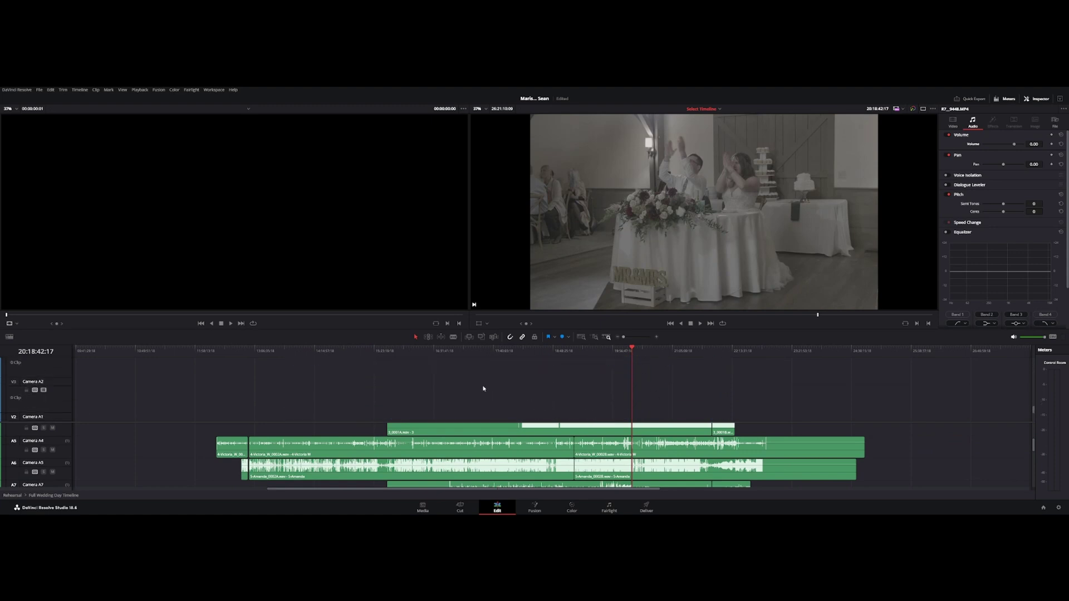
{"action": "scroll", "coordinate": [483, 389], "scroll_direction": "down", "scroll_amount": 3}
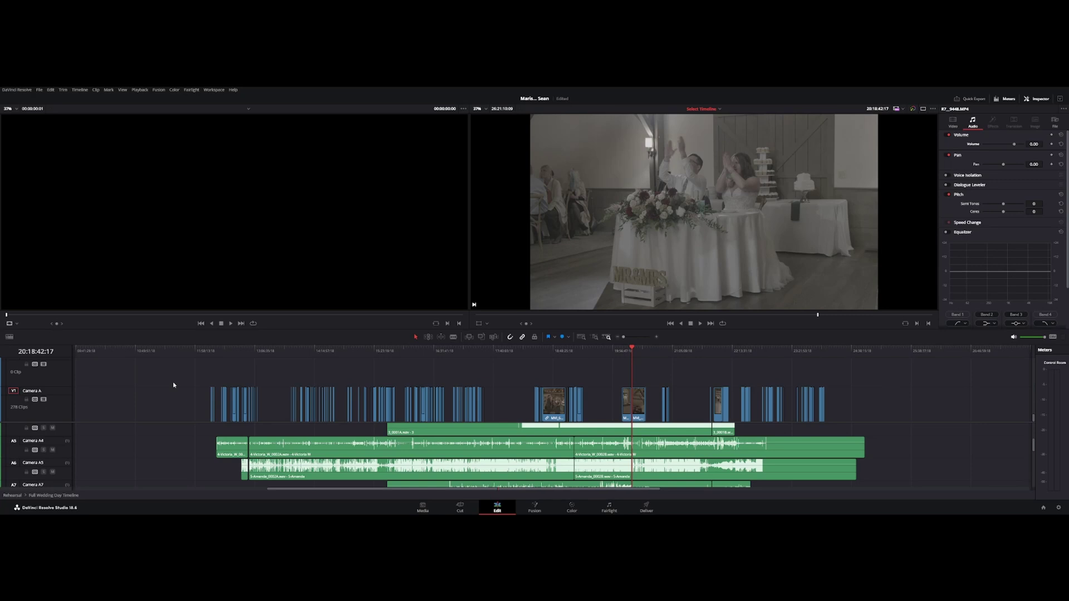
- Copy all clips in the multicam and create an empty timeline named "Full WEdding day Timeline - NEW" using the project settings
{"action": "key", "text": "ctrl+a"}
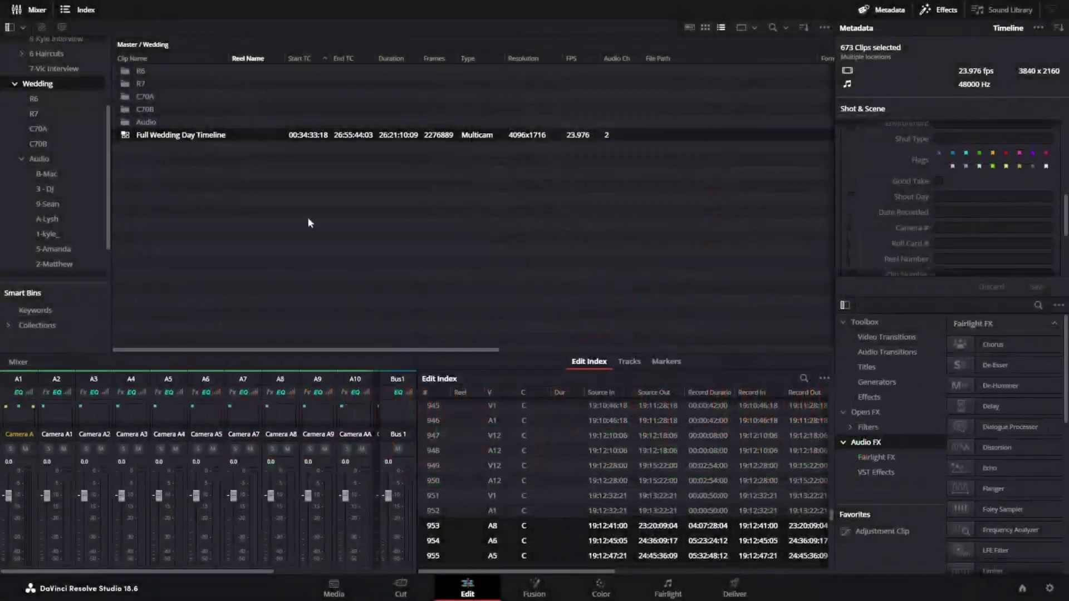
{"action": "right_click", "coordinate": [310, 223]}
{"action": "mouse_move", "coordinate": [509, 228]}
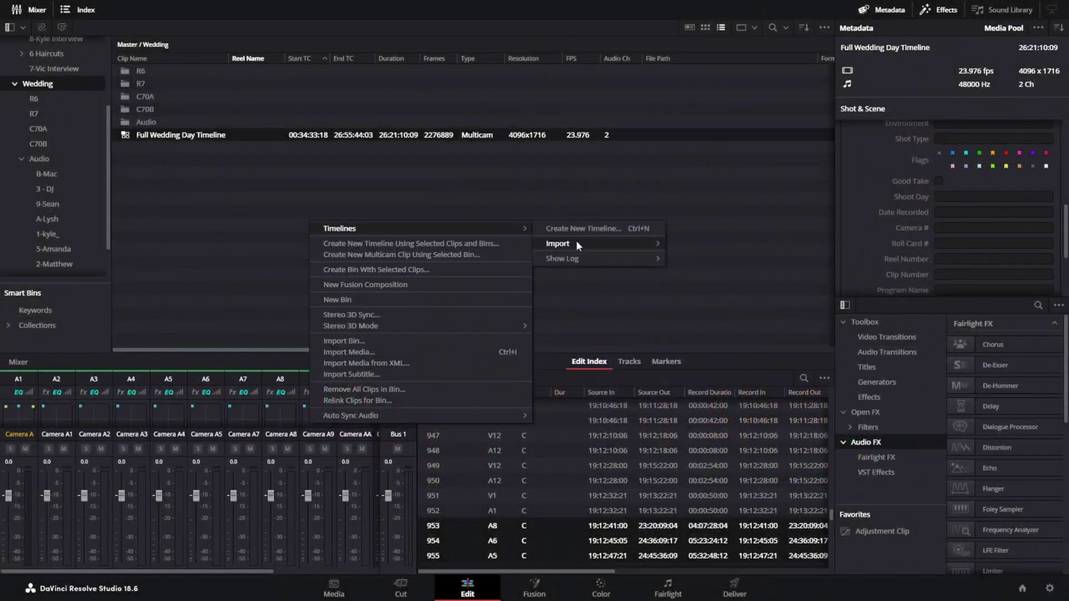
{"action": "left_click", "coordinate": [576, 232]}
{"action": "type", "text": "Full WEdding day"}
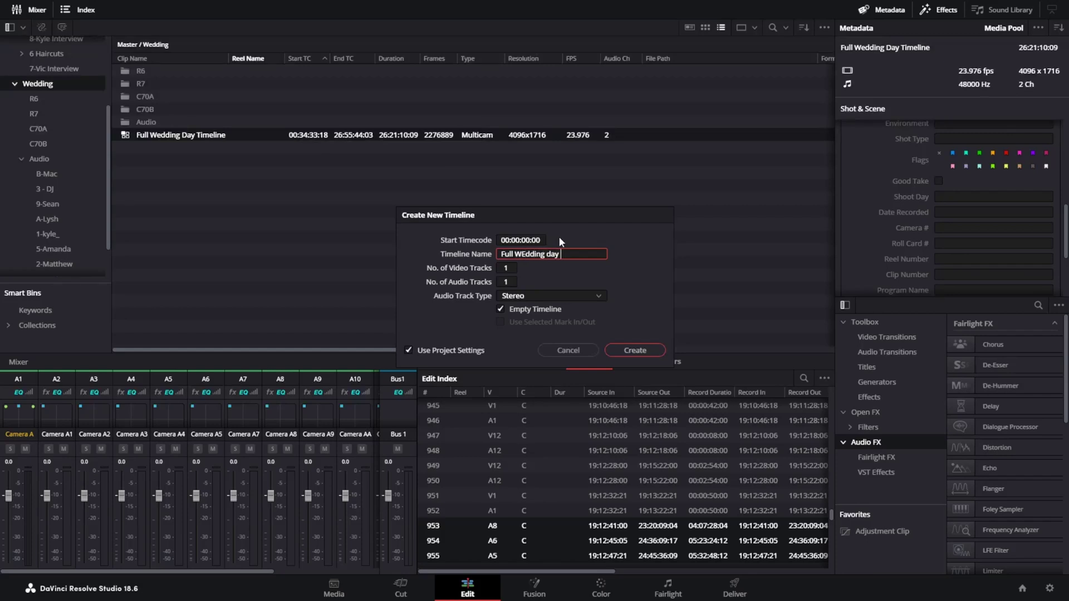
{"action": "type", "text": " Timeline - NEW"}
{"action": "key", "text": "Return"}
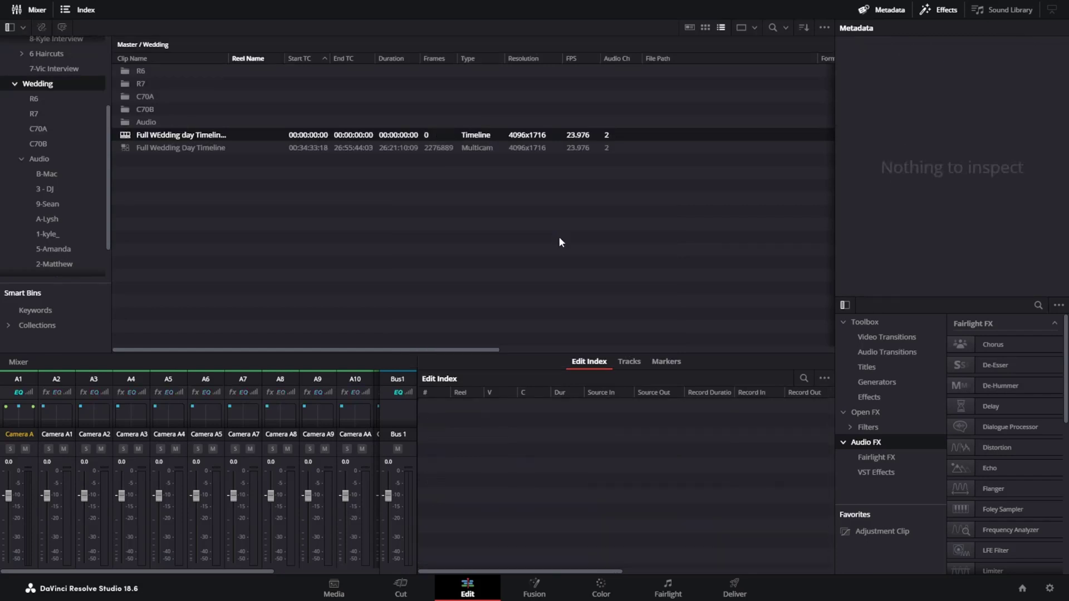
- Paste all the copied multicam clips into the new timeline
{"action": "left_click", "coordinate": [188, 137]}
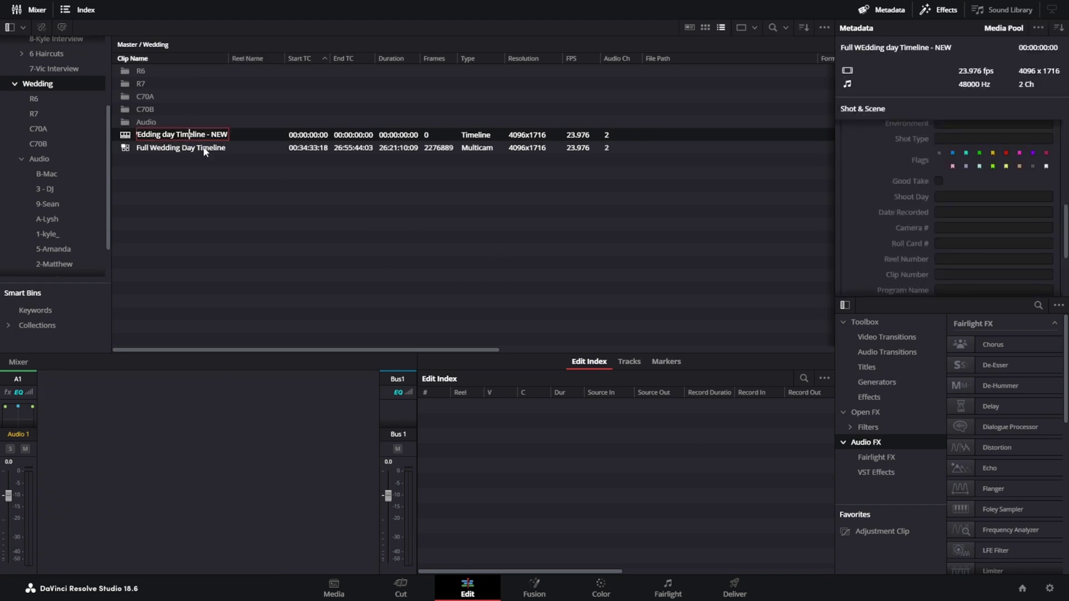
{"action": "right_click", "coordinate": [222, 134]}
{"action": "left_click", "coordinate": [264, 194]}
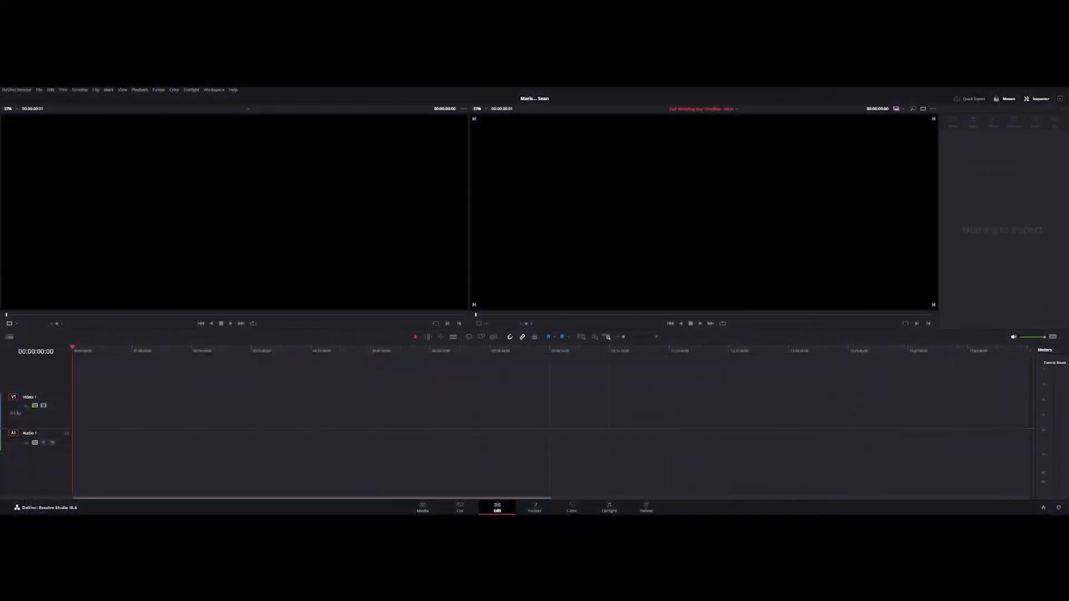
{"action": "key", "text": "ctrl+v"}
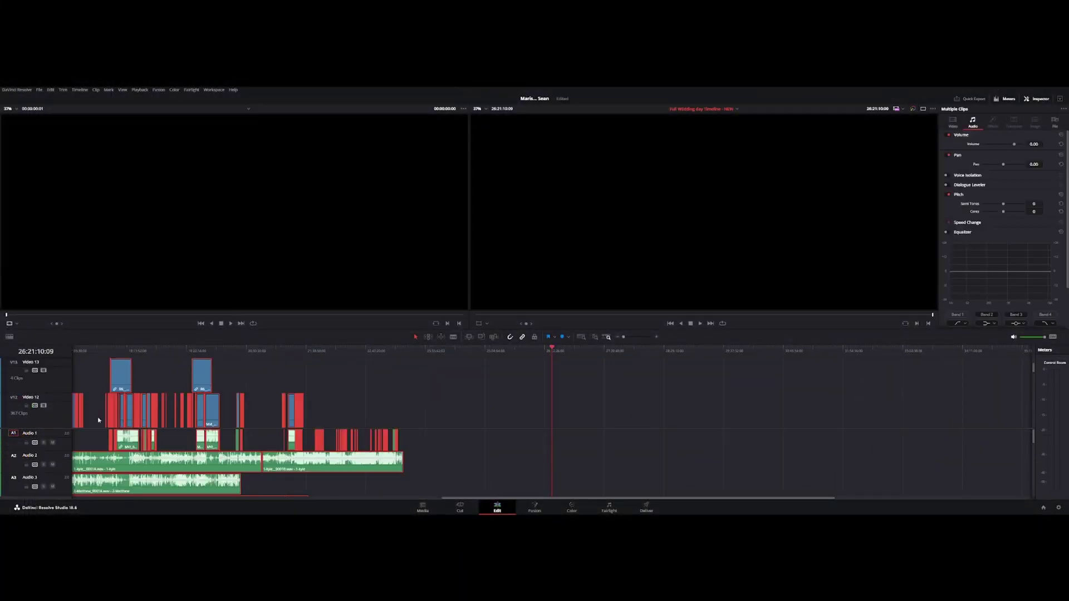
- Preview the ceremony section of the new timeline at several points, comparing the long Video 13 clip with the shorter Video 12 clips
{"action": "left_click_drag", "start_coordinate": [204, 350], "coordinate": [120, 351]}
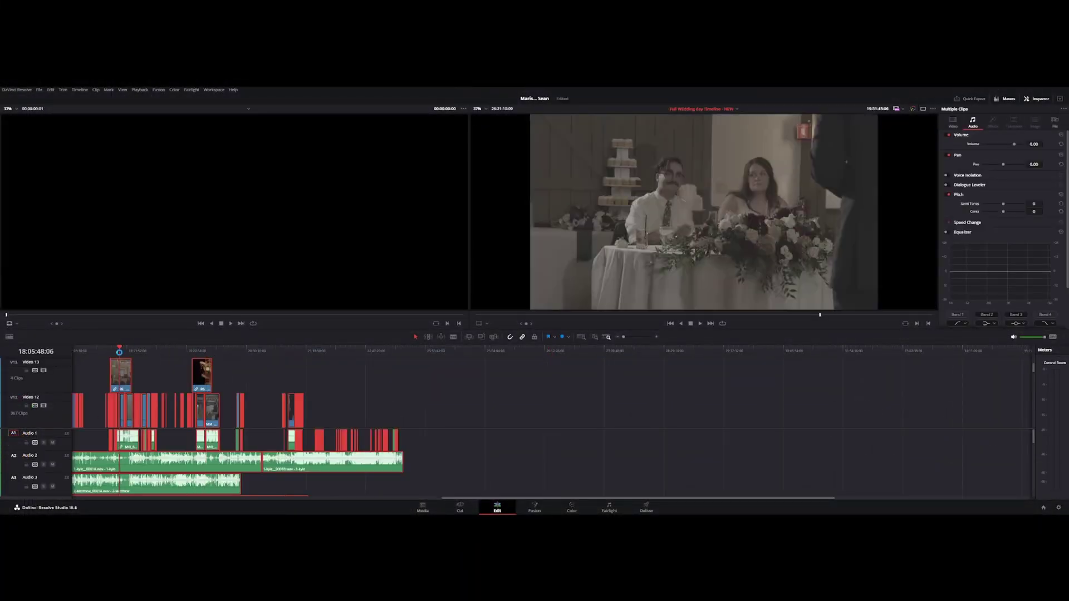
{"action": "scroll", "coordinate": [127, 405], "scroll_direction": "up", "scroll_amount": 5}
{"action": "scroll", "coordinate": [126, 405], "scroll_direction": "up", "scroll_amount": 1}
{"action": "scroll", "coordinate": [213, 410], "scroll_direction": "down", "scroll_amount": 1}
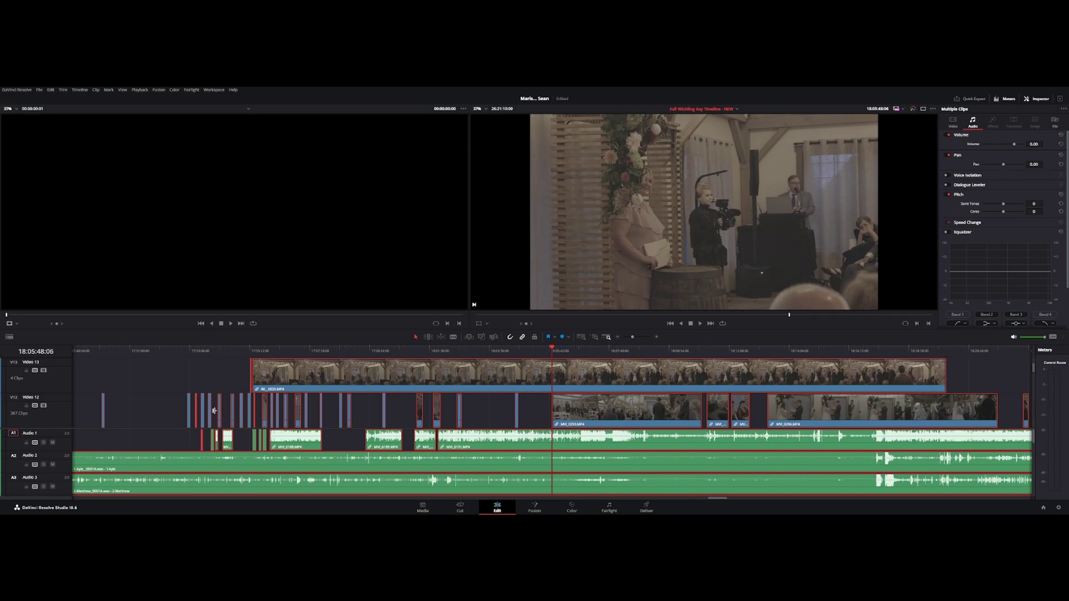
{"action": "left_click", "coordinate": [636, 348]}
{"action": "left_click", "coordinate": [828, 349]}
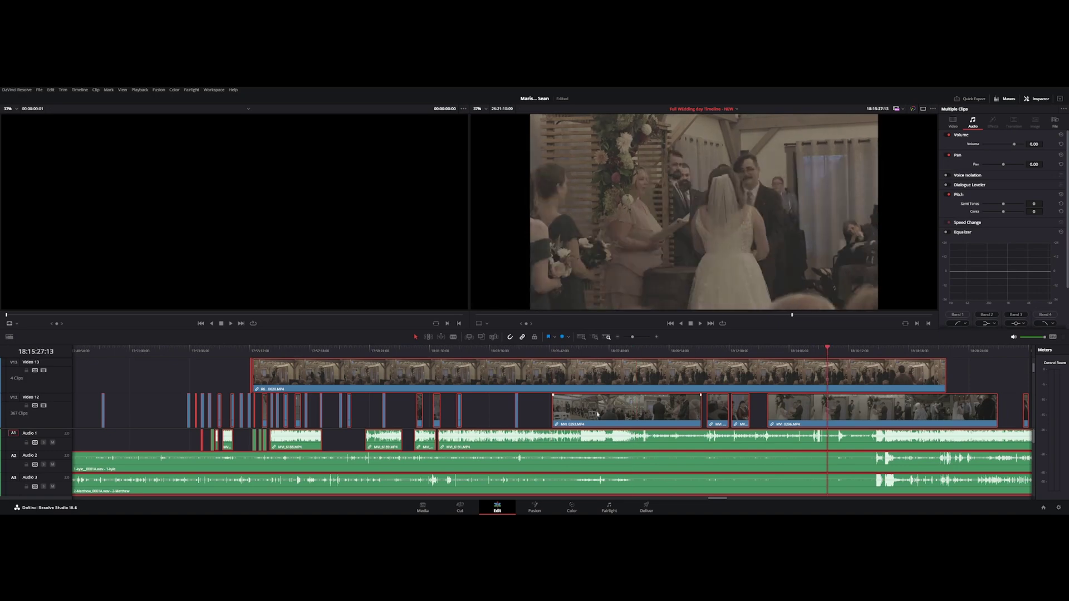
{"action": "scroll", "coordinate": [610, 400], "scroll_direction": "down", "scroll_amount": 1}
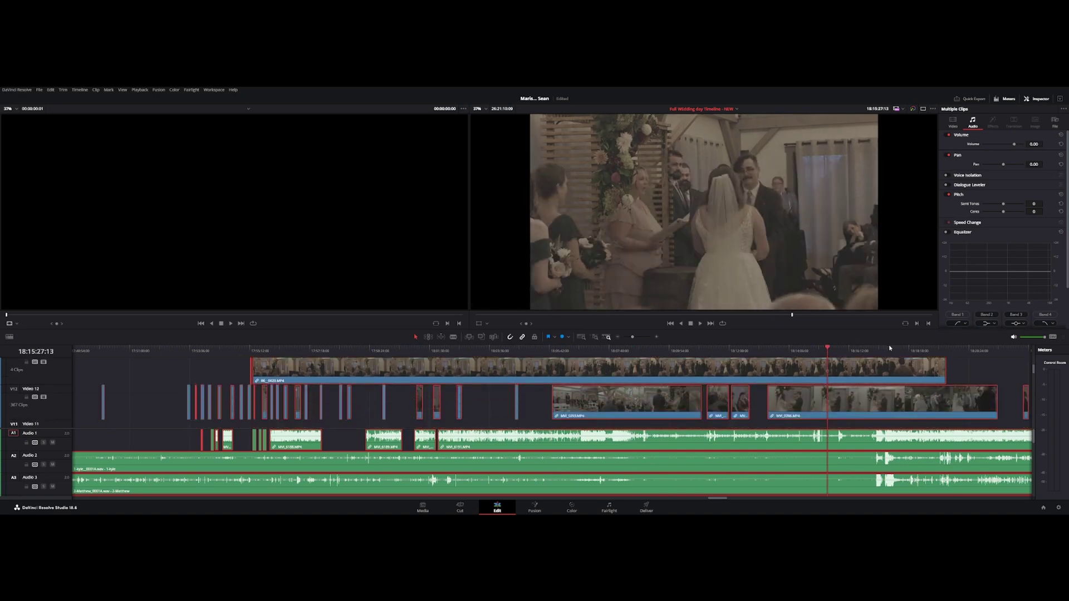
{"action": "left_click", "coordinate": [919, 348]}
- Preview several ceremony moments where the long clips on Video 14 and Video 13 overlap
{"action": "scroll", "coordinate": [624, 374], "scroll_direction": "up", "scroll_amount": 2}
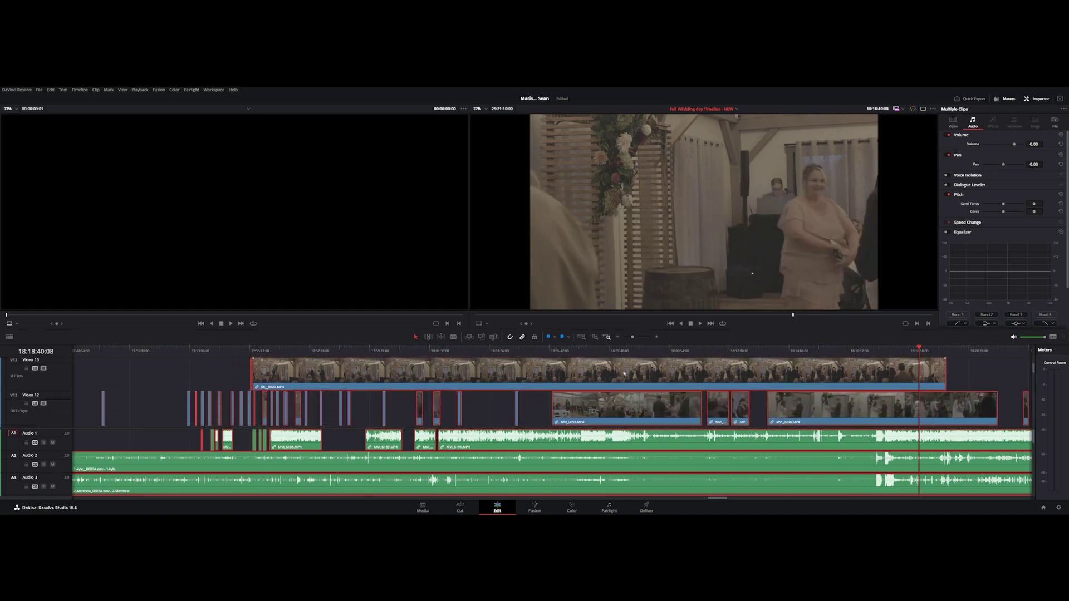
{"action": "scroll", "coordinate": [623, 374], "scroll_direction": "up", "scroll_amount": 1}
{"action": "left_click", "coordinate": [346, 349]}
{"action": "left_click", "coordinate": [611, 349]}
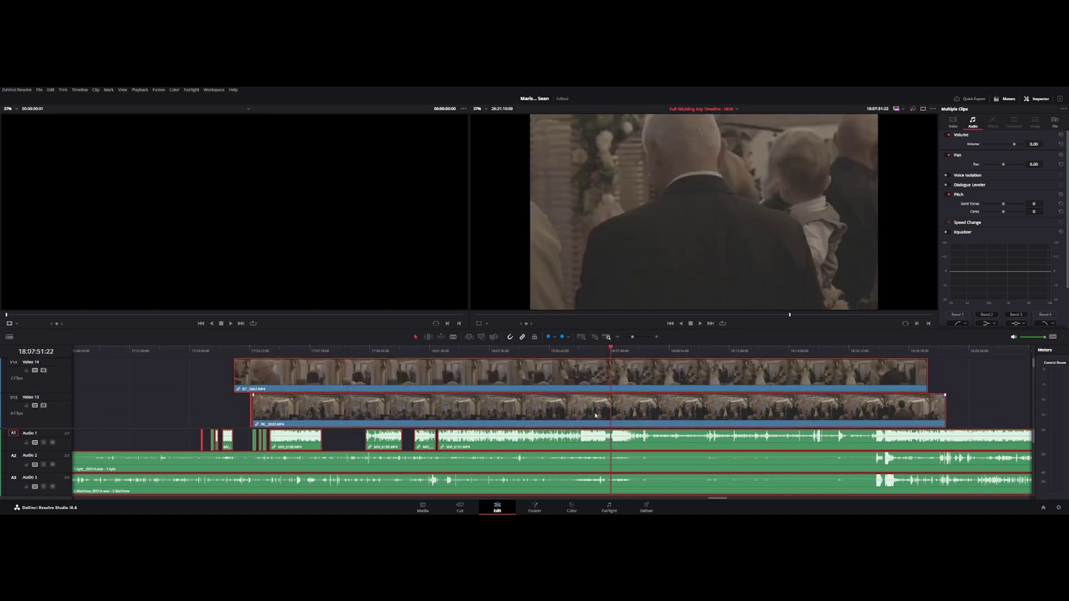
{"action": "left_click", "coordinate": [714, 349]}
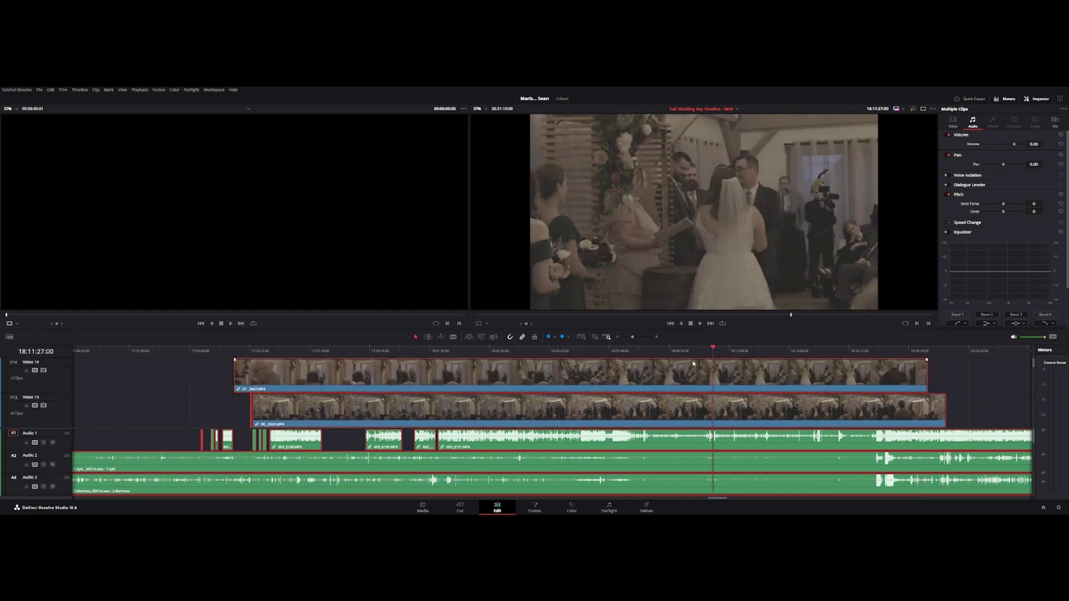
{"action": "left_click", "coordinate": [685, 349]}
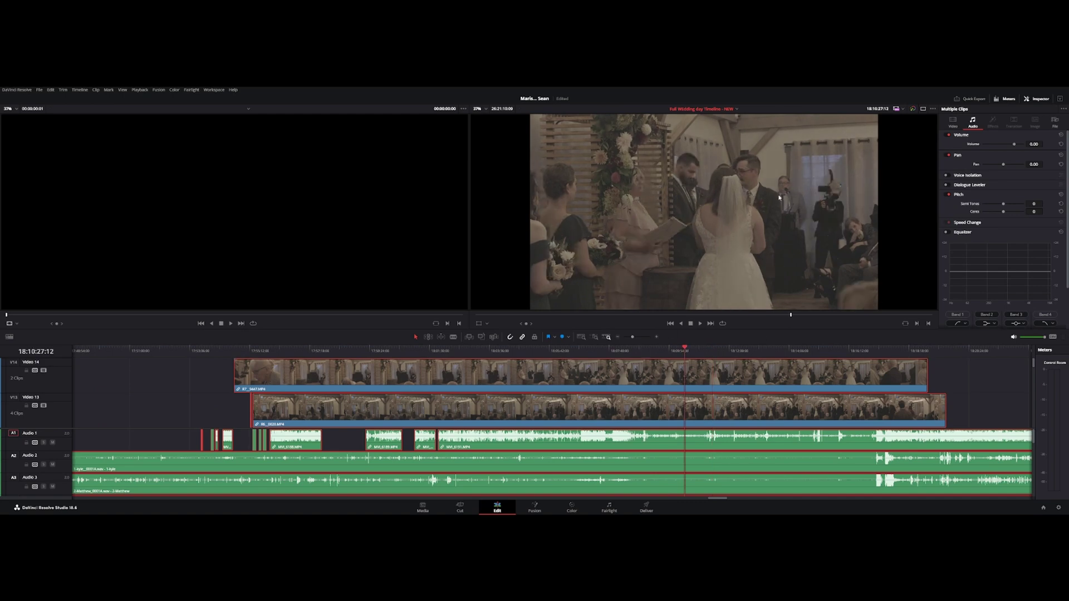
- Mute the tracks Audio 1, Audio 3, Audio 4, Audio 5, Audio 6 and Audio 7
{"action": "scroll", "coordinate": [624, 412], "scroll_direction": "down", "scroll_amount": 2}
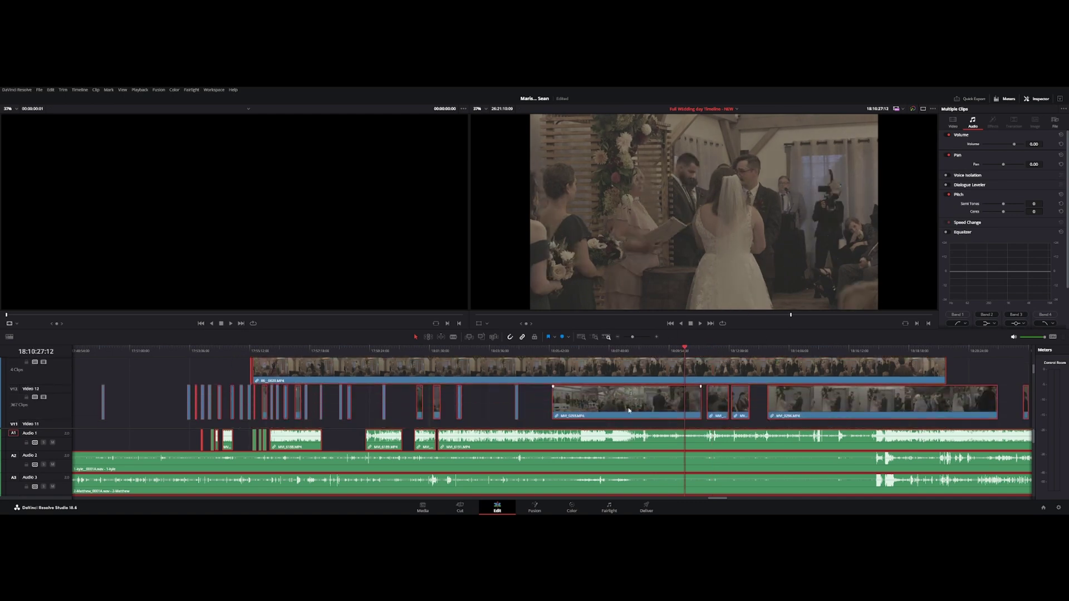
{"action": "left_click", "coordinate": [52, 442]}
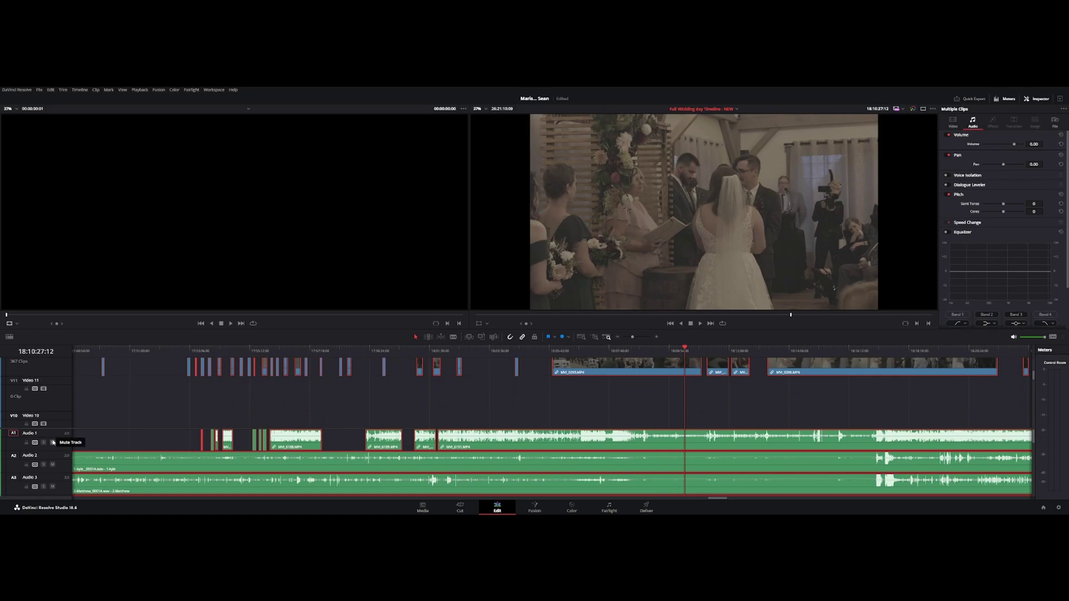
{"action": "scroll", "coordinate": [170, 434], "scroll_direction": "down", "scroll_amount": 1}
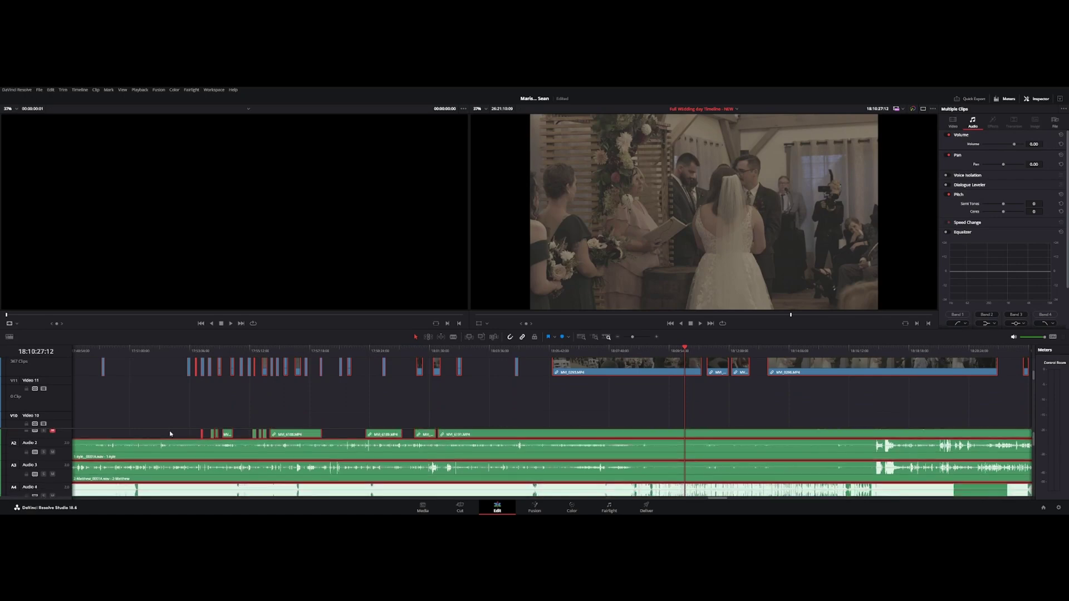
{"action": "left_click", "coordinate": [52, 474]}
{"action": "scroll", "coordinate": [93, 459], "scroll_direction": "down", "scroll_amount": 2}
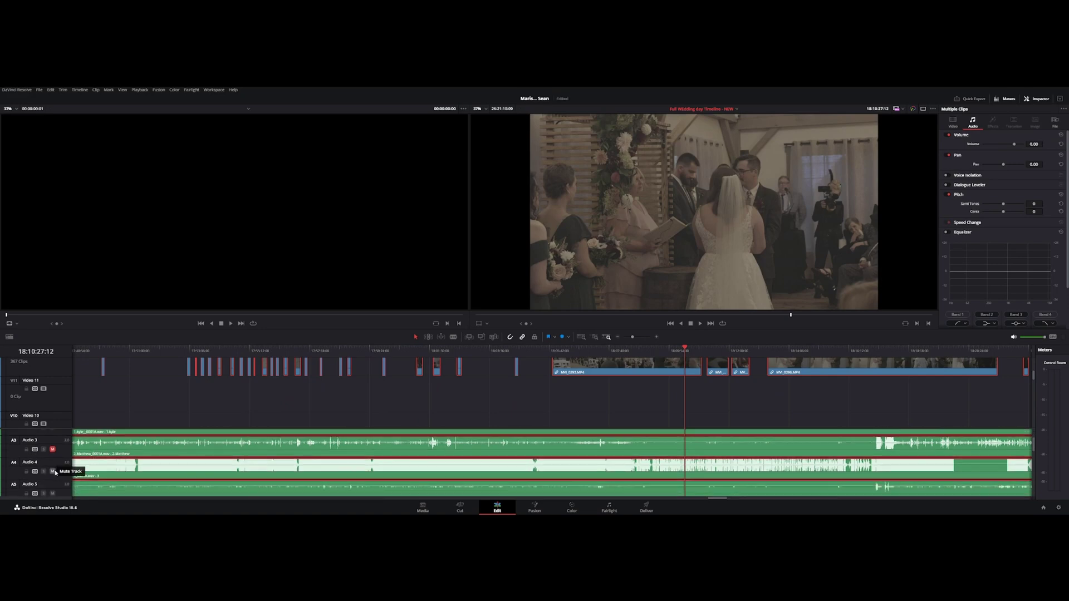
{"action": "left_click", "coordinate": [53, 472]}
{"action": "scroll", "coordinate": [56, 474], "scroll_direction": "down", "scroll_amount": 2}
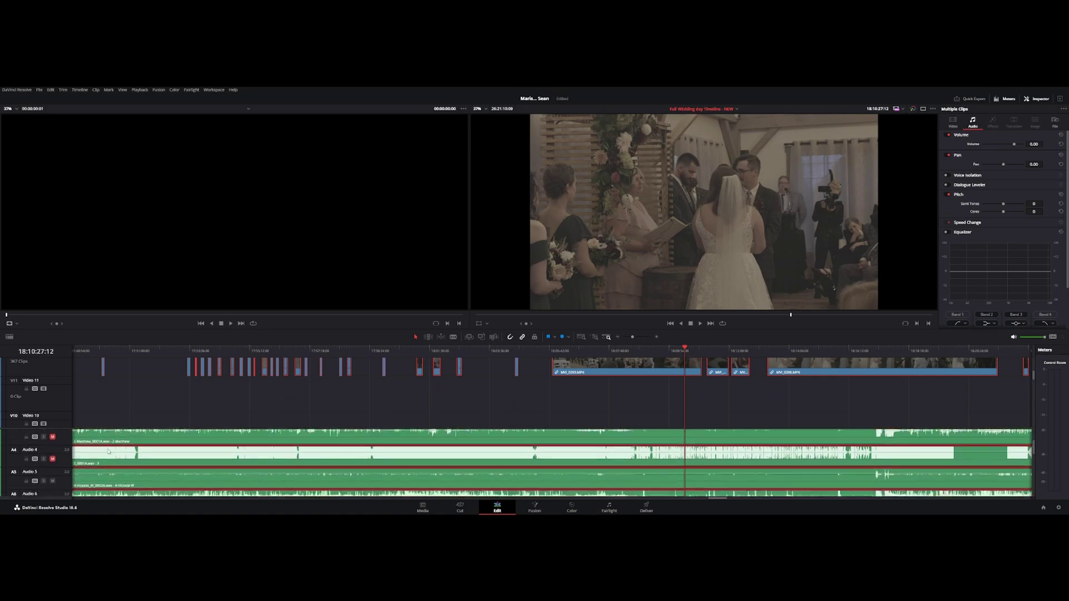
{"action": "left_click", "coordinate": [53, 475]}
{"action": "scroll", "coordinate": [113, 466], "scroll_direction": "down", "scroll_amount": 2}
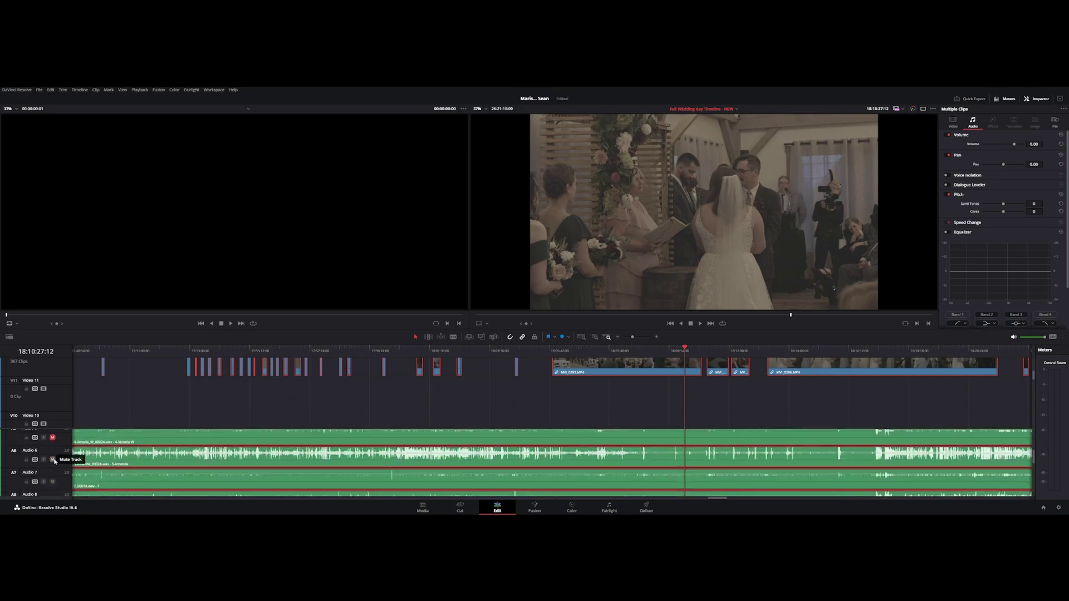
{"action": "left_click", "coordinate": [53, 483]}
{"action": "scroll", "coordinate": [48, 476], "scroll_direction": "down", "scroll_amount": 2}
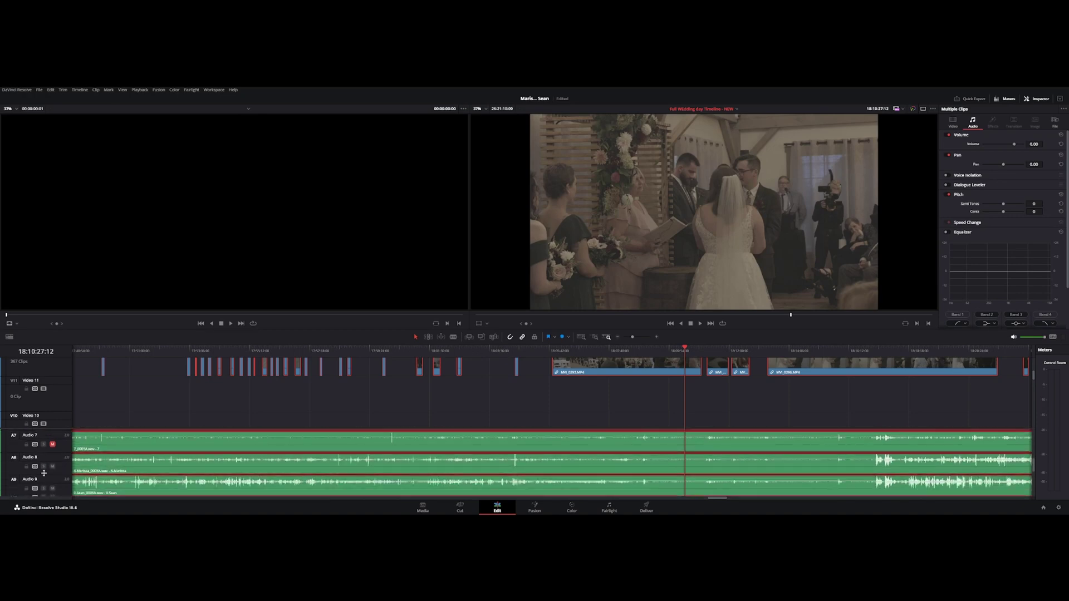
- Recheck which audio tracks are muted, mute Audio 10, and review the remaining tracks down to Audio 14
{"action": "scroll", "coordinate": [56, 469], "scroll_direction": "up", "scroll_amount": 5}
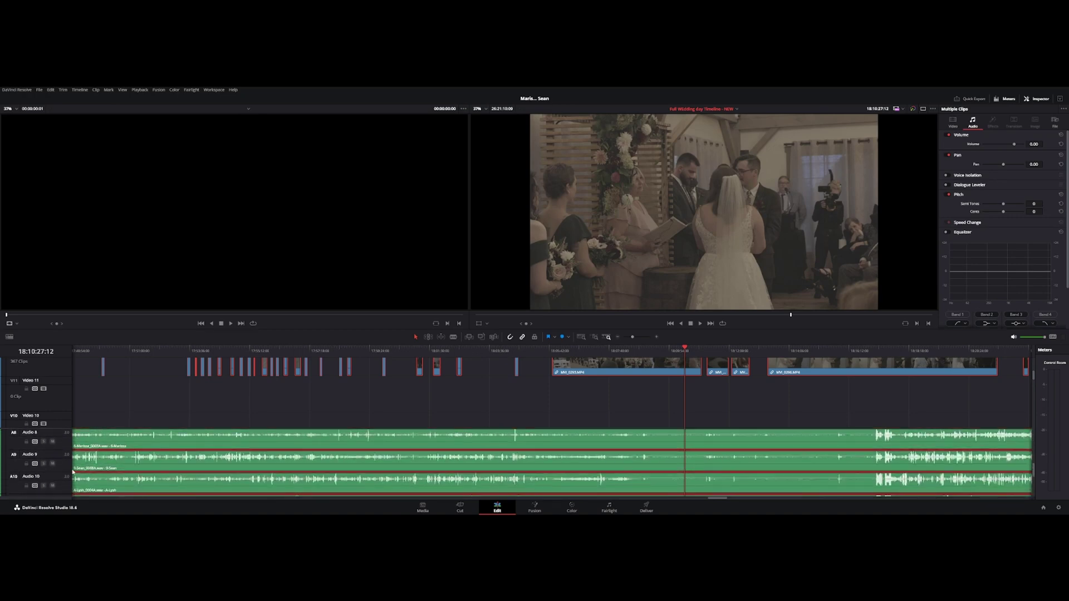
{"action": "scroll", "coordinate": [90, 468], "scroll_direction": "up", "scroll_amount": 2}
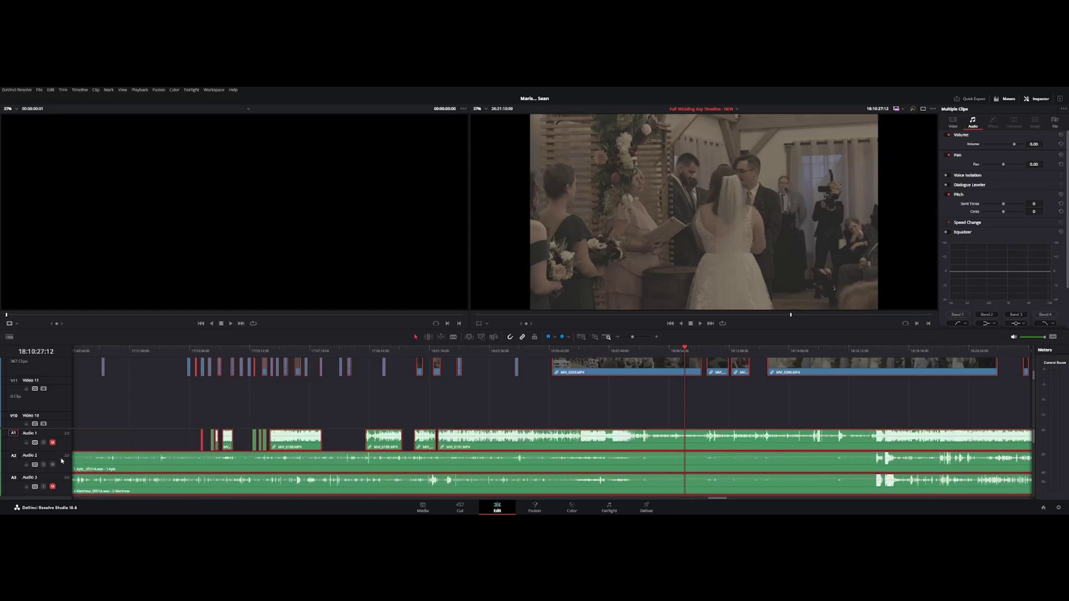
{"action": "scroll", "coordinate": [84, 470], "scroll_direction": "down", "scroll_amount": 5}
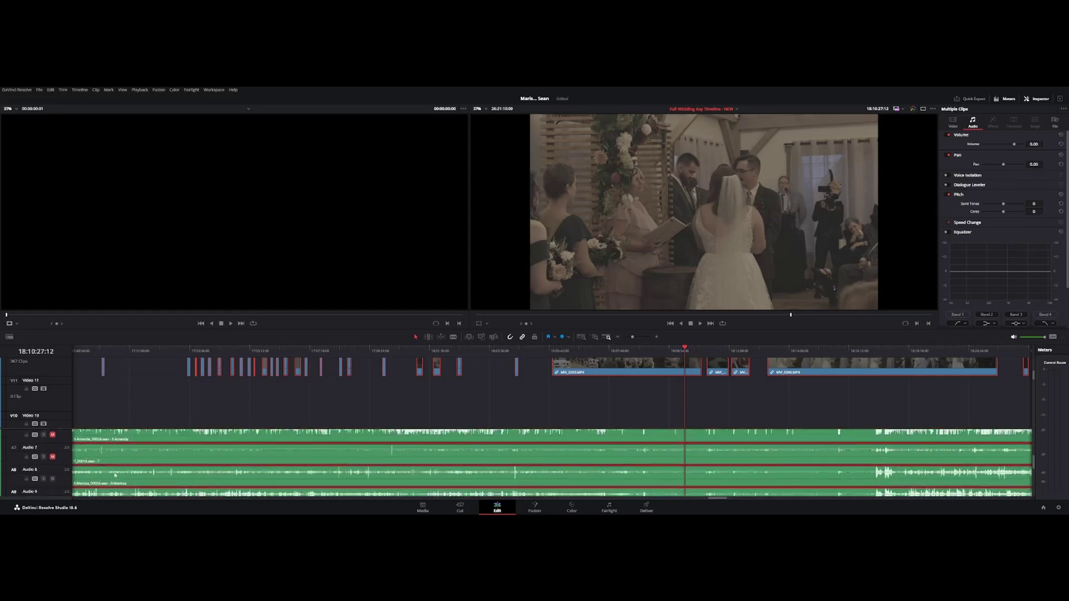
{"action": "scroll", "coordinate": [115, 475], "scroll_direction": "down", "scroll_amount": 2}
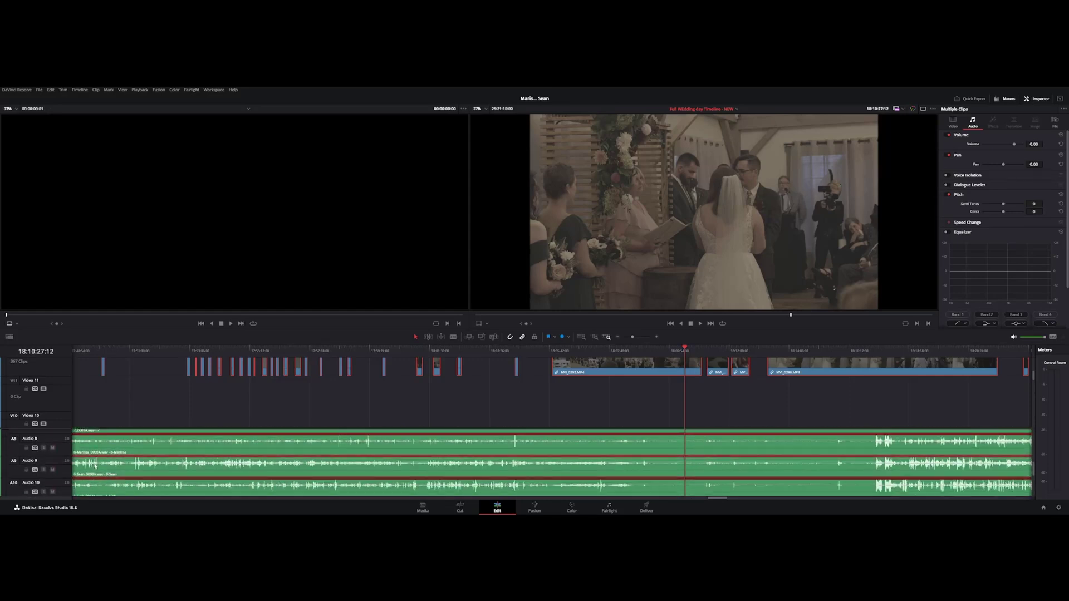
{"action": "scroll", "coordinate": [89, 472], "scroll_direction": "down", "scroll_amount": 1}
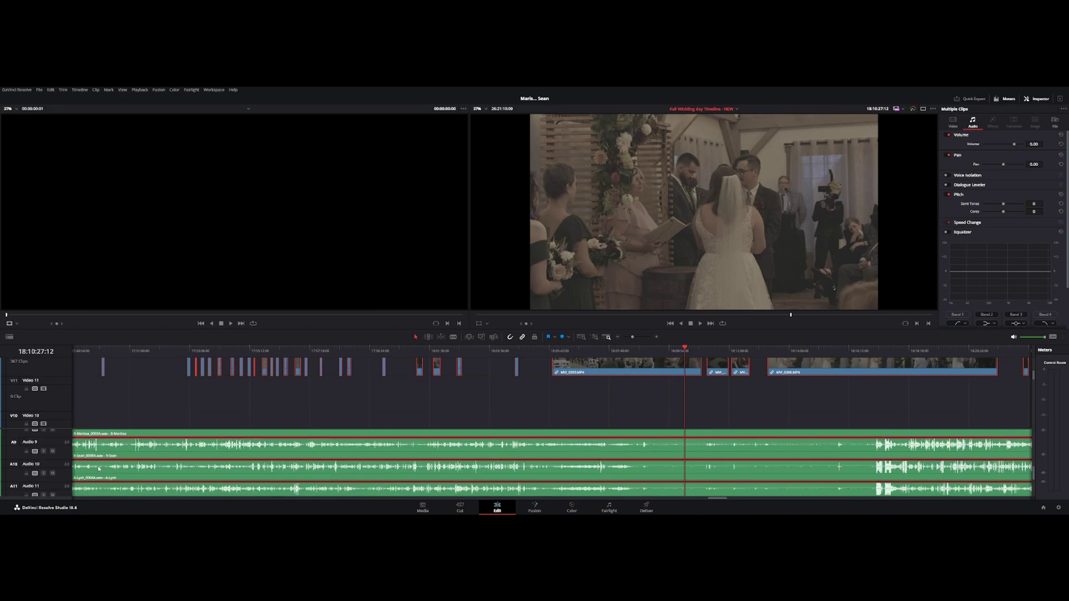
{"action": "left_click", "coordinate": [53, 475]}
{"action": "scroll", "coordinate": [102, 473], "scroll_direction": "down", "scroll_amount": 2}
{"action": "scroll", "coordinate": [84, 467], "scroll_direction": "down", "scroll_amount": 1}
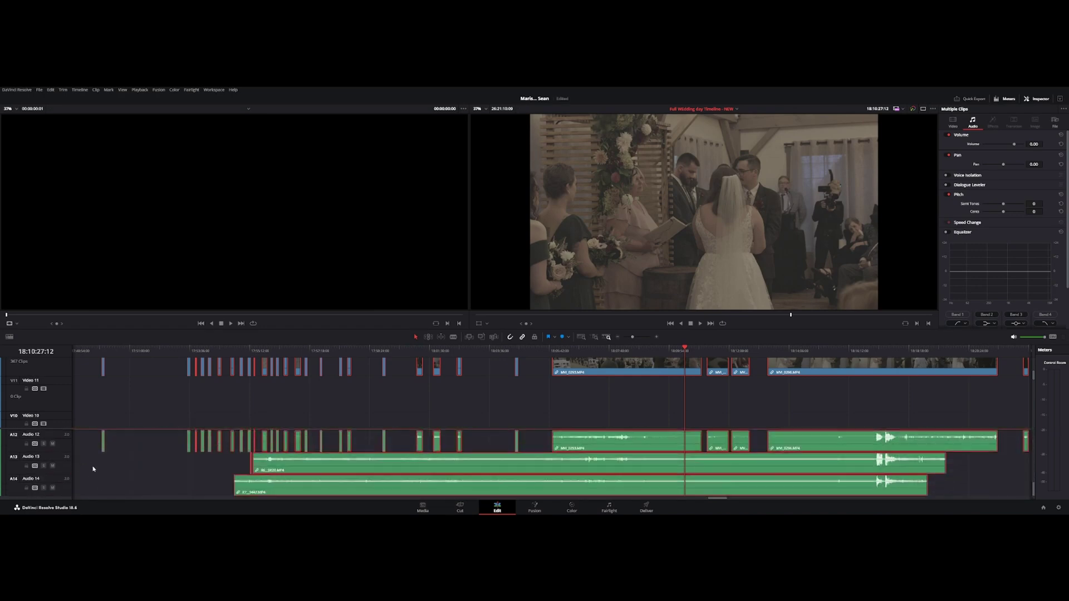
- Unmute the Audio 7 track
{"action": "scroll", "coordinate": [117, 464], "scroll_direction": "up", "scroll_amount": 4}
{"action": "scroll", "coordinate": [118, 464], "scroll_direction": "up", "scroll_amount": 2}
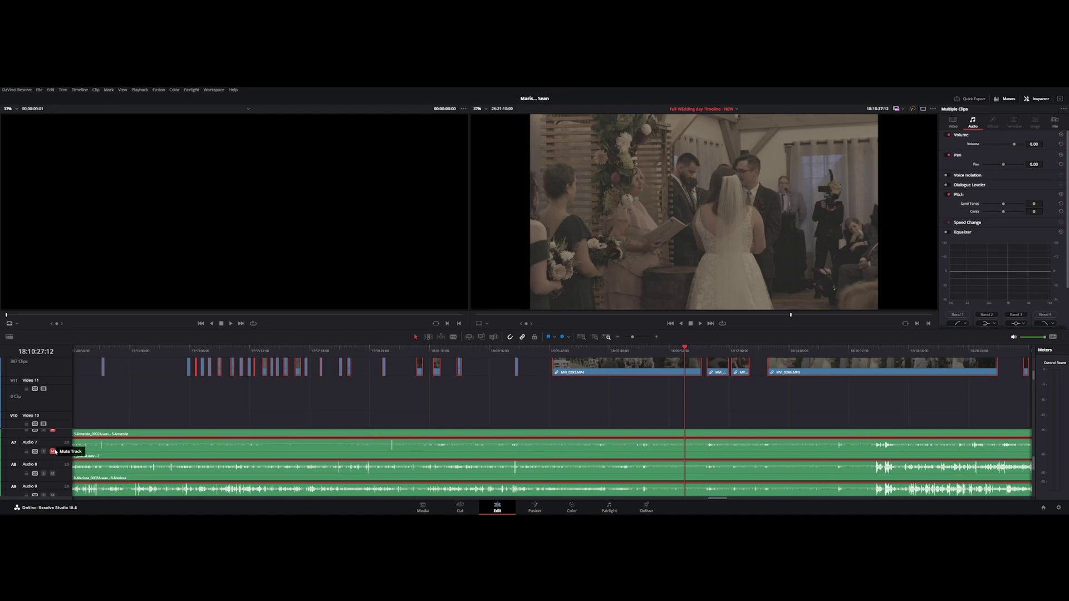
{"action": "left_click", "coordinate": [54, 451]}
{"action": "scroll", "coordinate": [67, 457], "scroll_direction": "up", "scroll_amount": 1}
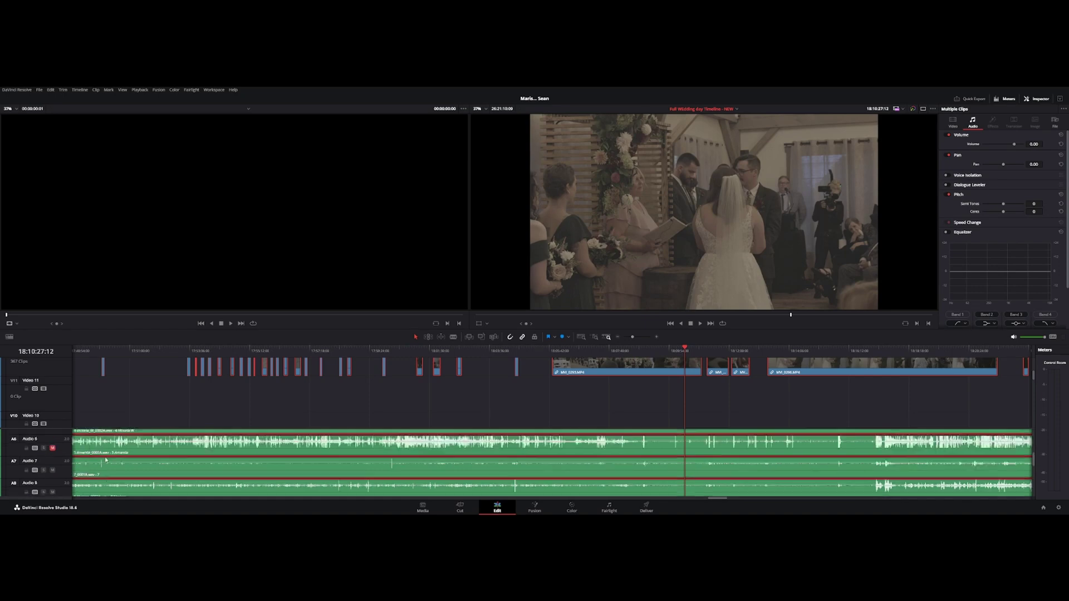
- Mute the tracks Audio 12, Audio 13 and Audio 14
{"action": "scroll", "coordinate": [103, 470], "scroll_direction": "up", "scroll_amount": 5}
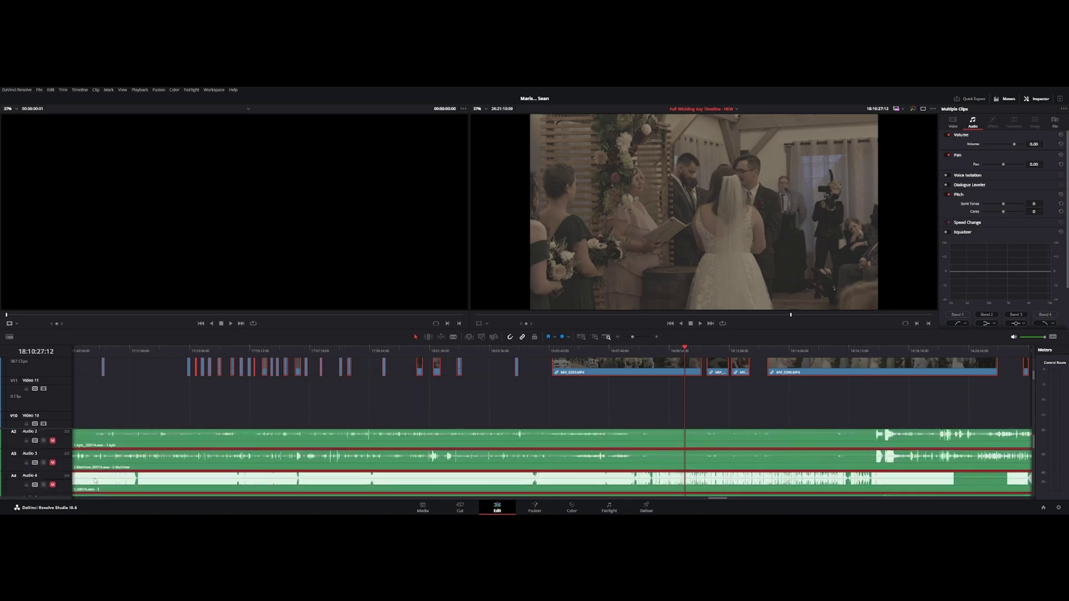
{"action": "scroll", "coordinate": [103, 477], "scroll_direction": "down", "scroll_amount": 6}
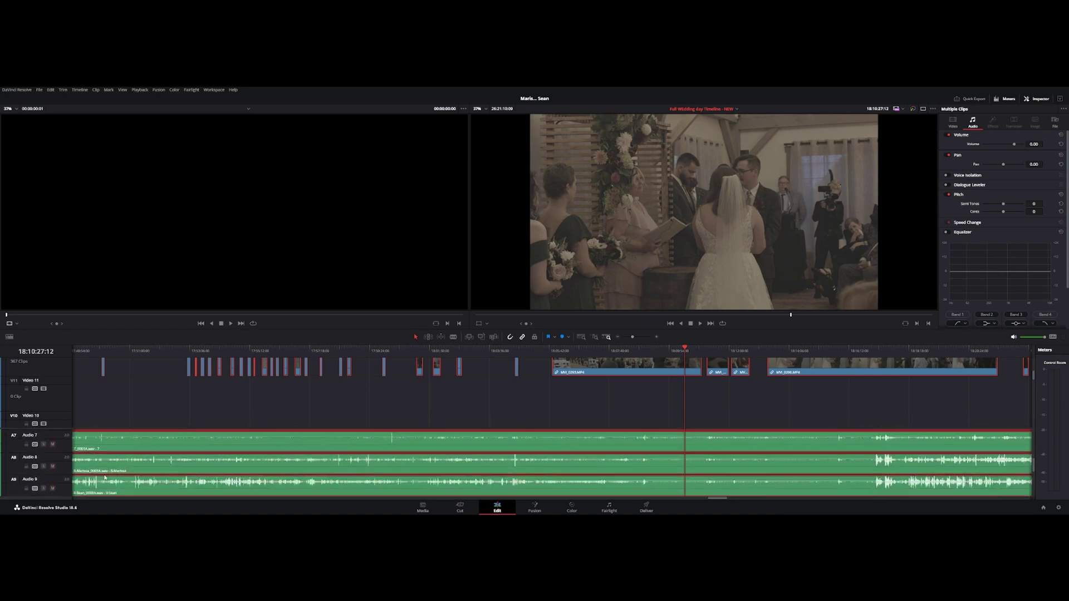
{"action": "scroll", "coordinate": [100, 467], "scroll_direction": "down", "scroll_amount": 5}
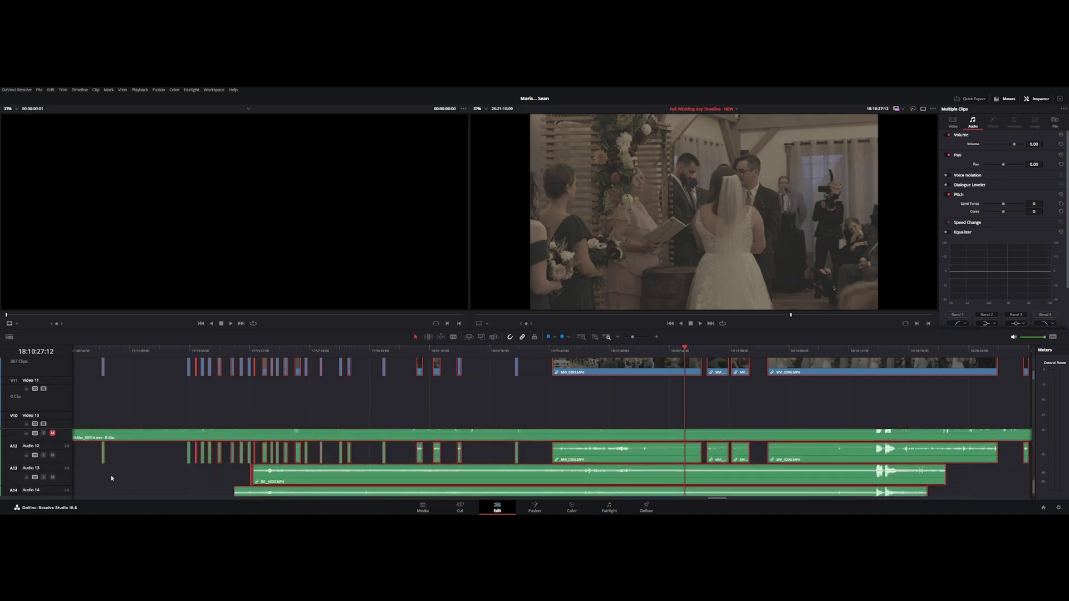
{"action": "left_click", "coordinate": [53, 455]}
{"action": "left_click", "coordinate": [53, 477]}
{"action": "scroll", "coordinate": [53, 479], "scroll_direction": "down", "scroll_amount": 1}
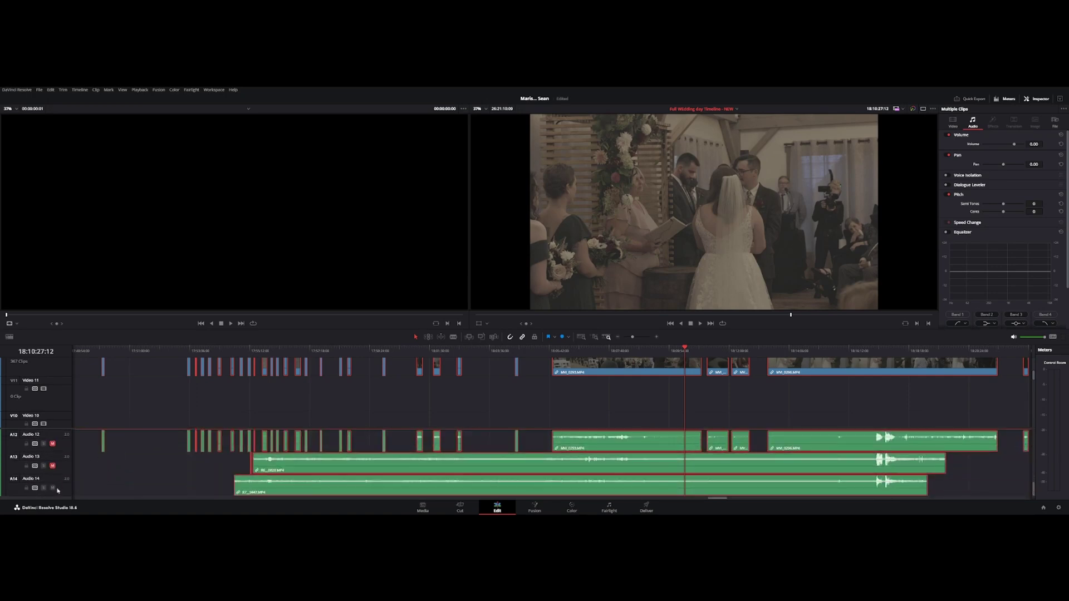
{"action": "left_click", "coordinate": [53, 488]}
- Raise the volume of the Audio 7 clip to about 15 while playing the ceremony from shortly before 18:09:33
{"action": "scroll", "coordinate": [149, 481], "scroll_direction": "up", "scroll_amount": 3}
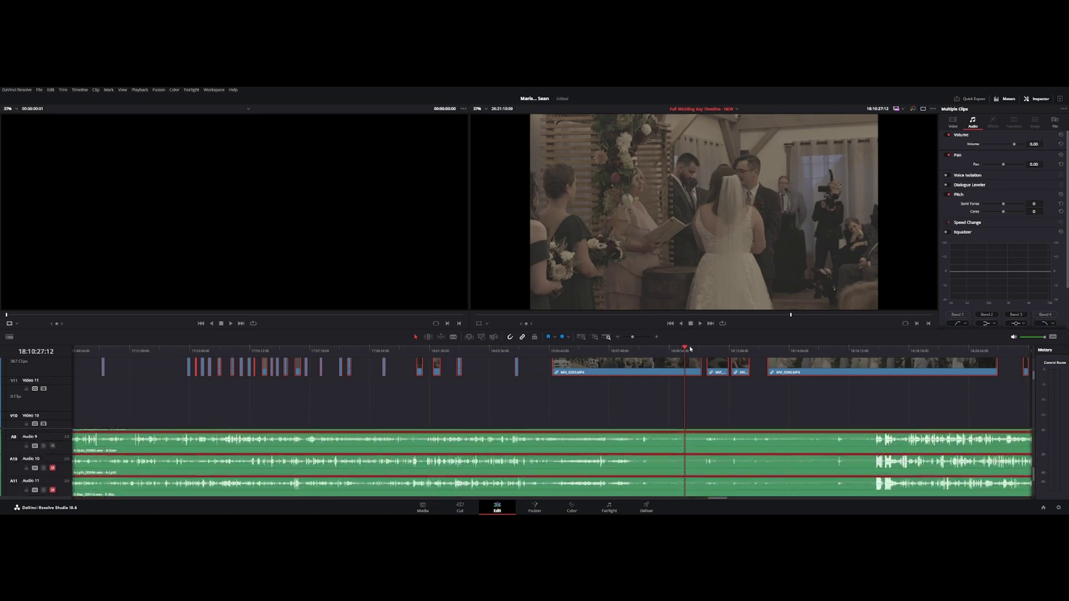
{"action": "mouse_move", "coordinate": [691, 349]}
{"action": "left_mouse_down"}
{"action": "mouse_move", "coordinate": [707, 350]}
{"action": "mouse_move", "coordinate": [640, 349]}
{"action": "mouse_move", "coordinate": [677, 350]}
{"action": "left_mouse_up"}
{"action": "scroll", "coordinate": [573, 429], "scroll_direction": "up", "scroll_amount": 2}
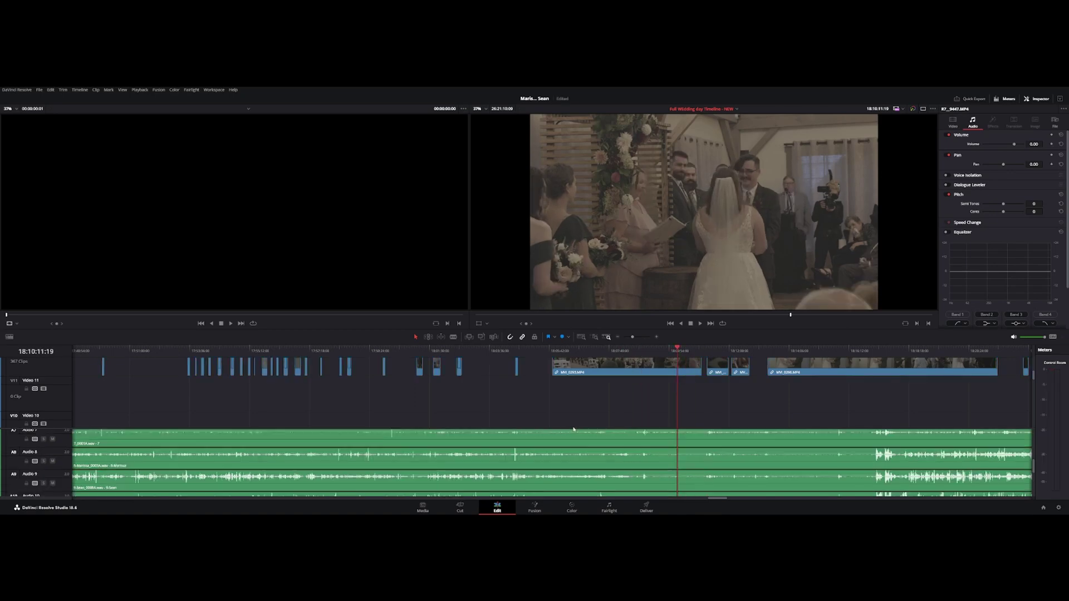
{"action": "scroll", "coordinate": [603, 425], "scroll_direction": "up", "scroll_amount": 3}
{"action": "scroll", "coordinate": [612, 425], "scroll_direction": "down", "scroll_amount": 3}
{"action": "left_click", "coordinate": [641, 441]}
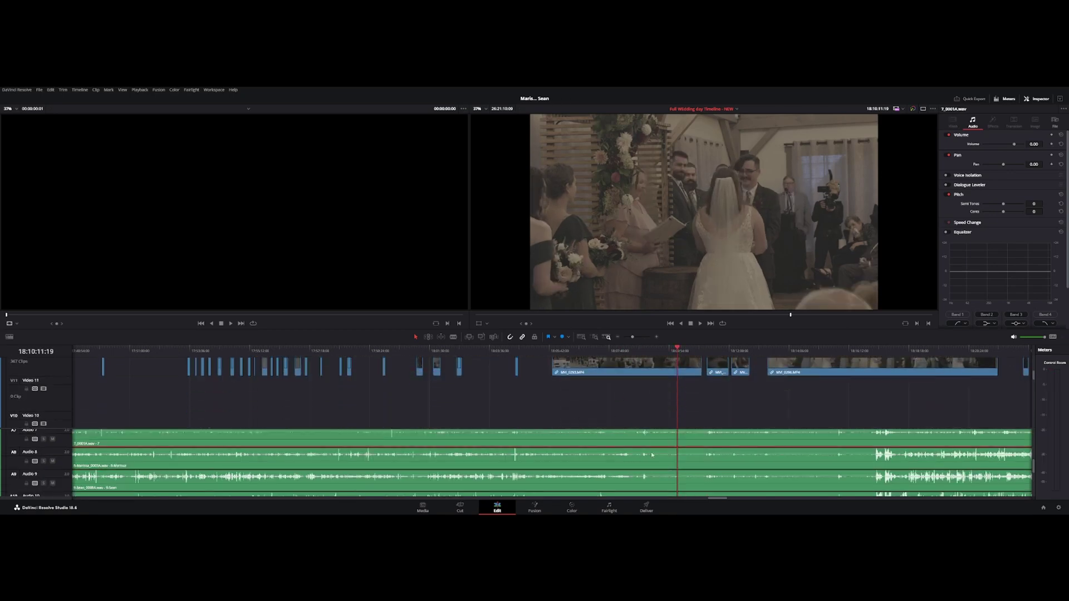
{"action": "left_click_drag", "start_coordinate": [676, 352], "coordinate": [656, 351]}
{"action": "key", "text": "space"}
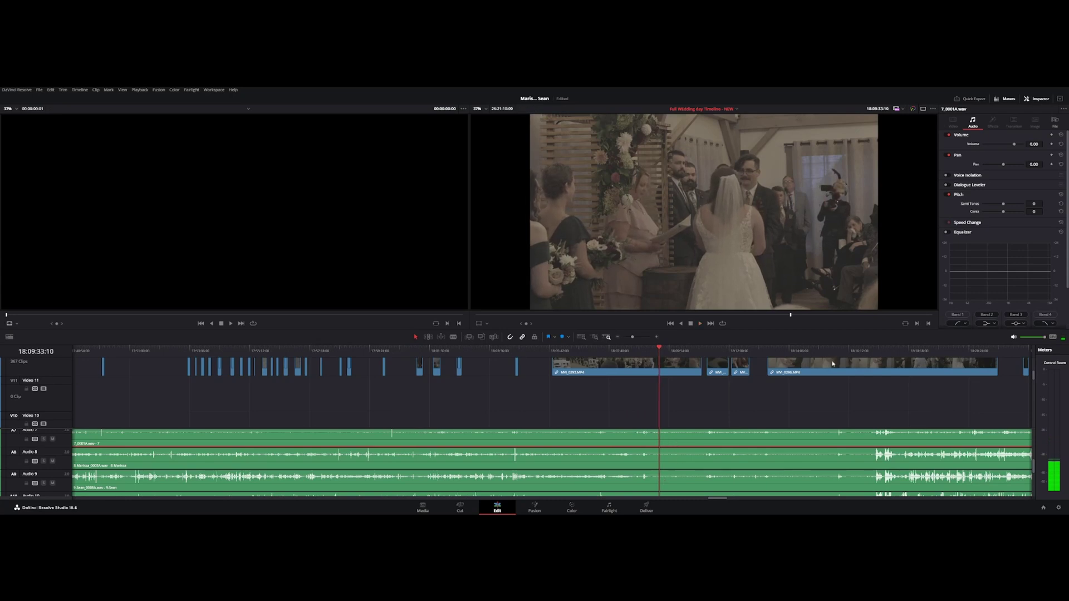
{"action": "left_click_drag", "start_coordinate": [1015, 147], "coordinate": [1018, 146]}
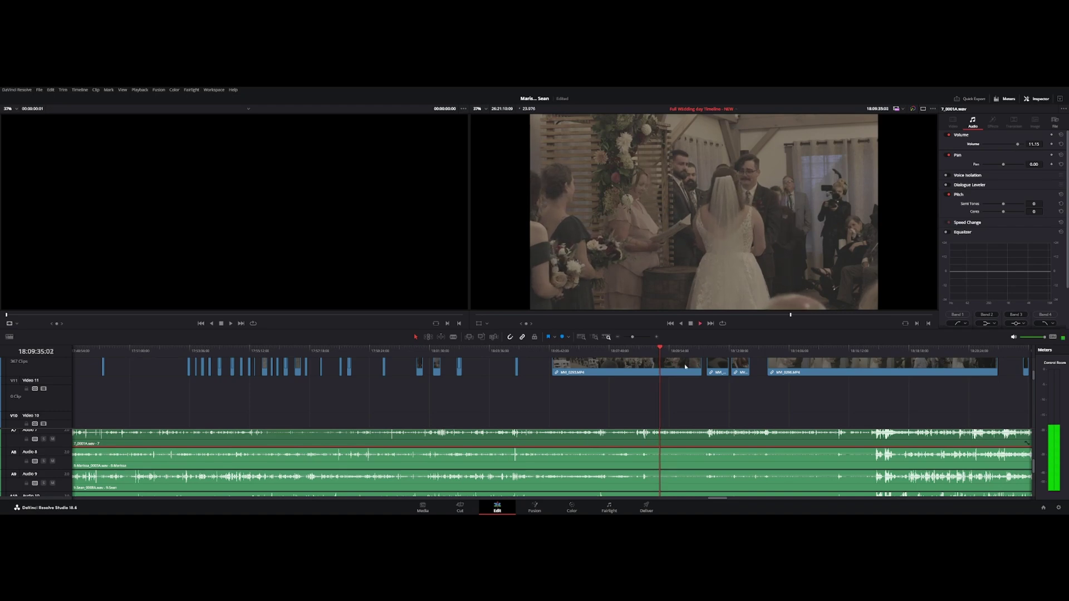
{"action": "left_click_drag", "start_coordinate": [1018, 146], "coordinate": [1020, 145]}
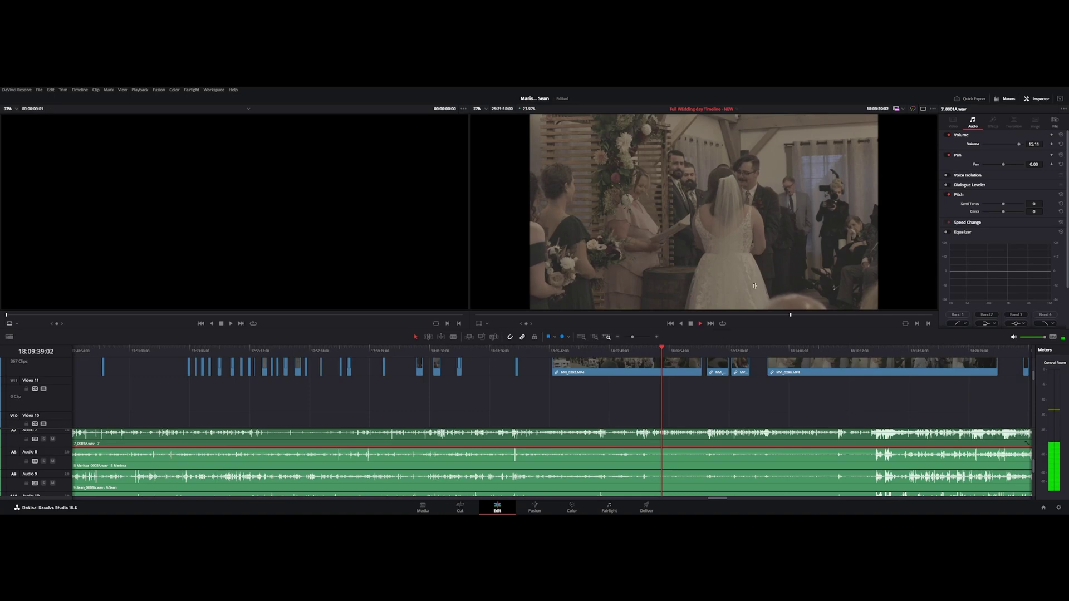
- Enable Voice Isolation on the Audio 7 clip and play the ceremony to hear the result
{"action": "key", "text": "space"}
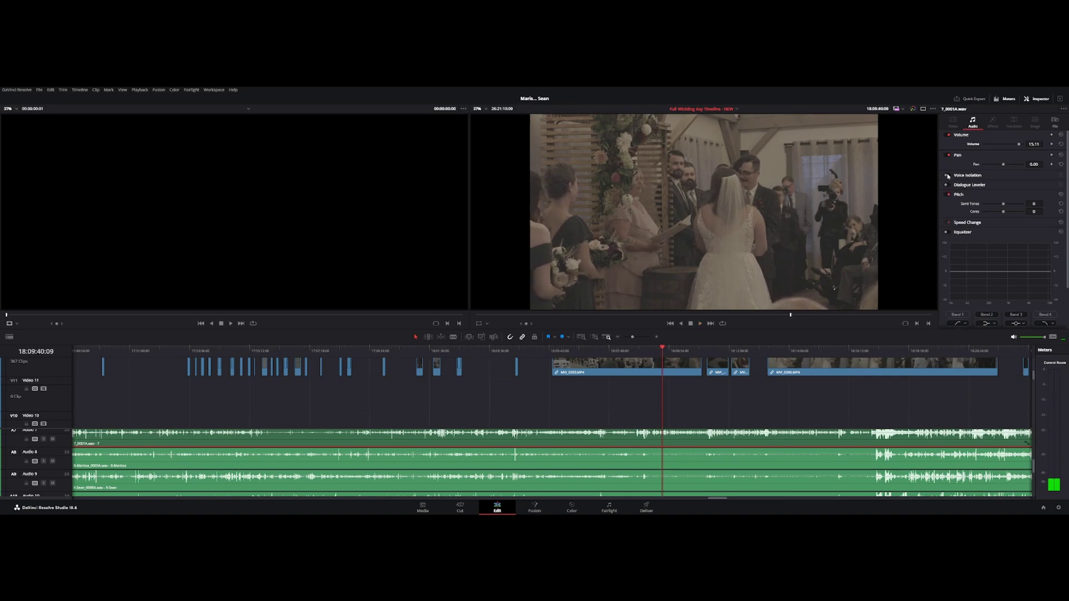
{"action": "left_click", "coordinate": [948, 175]}
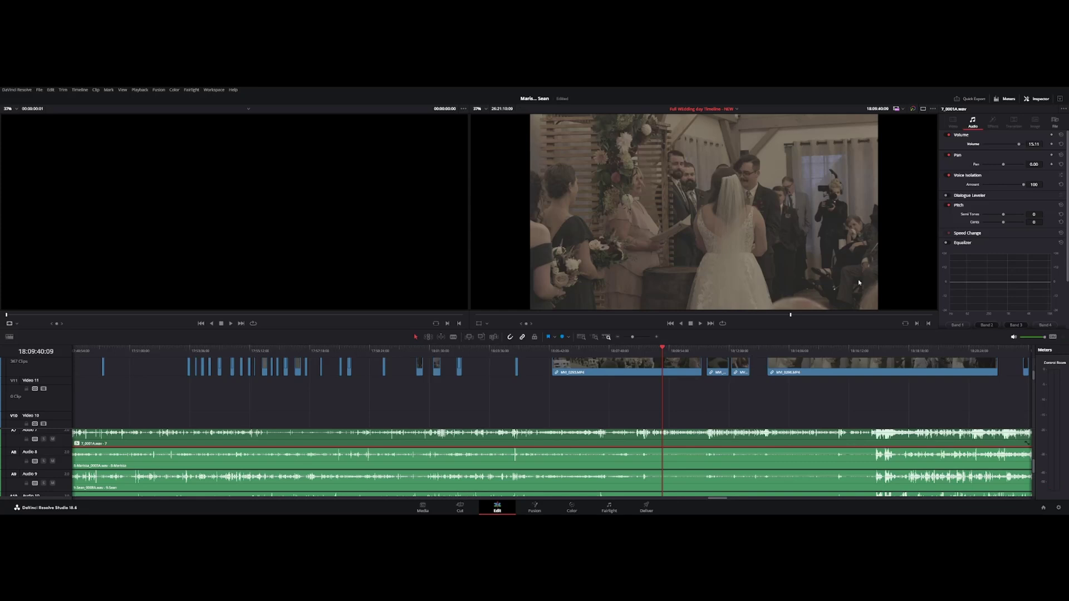
{"action": "key", "text": "space"}
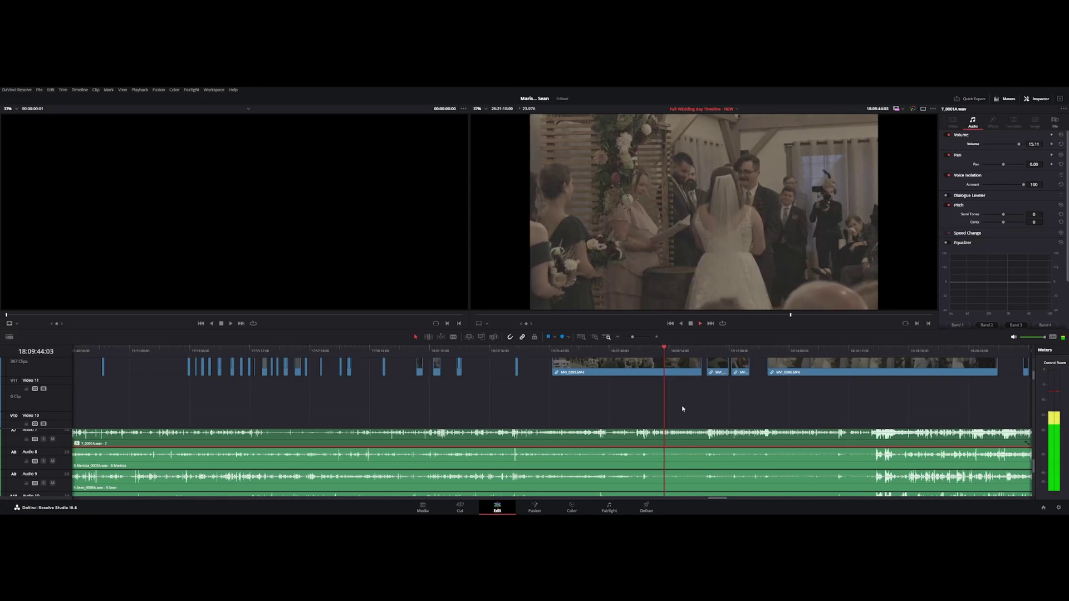
- Disable the Video 14 and Video 13 tracks and play the ceremony from the Video 12 camera angle
{"action": "scroll", "coordinate": [683, 408], "scroll_direction": "up", "scroll_amount": 4}
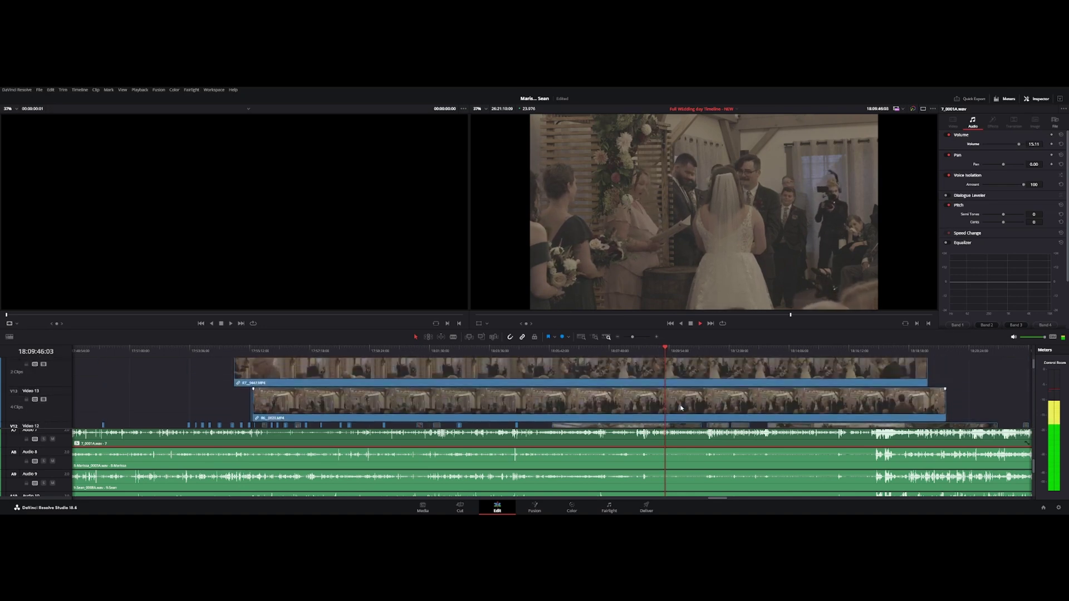
{"action": "scroll", "coordinate": [535, 384], "scroll_direction": "up", "scroll_amount": 1}
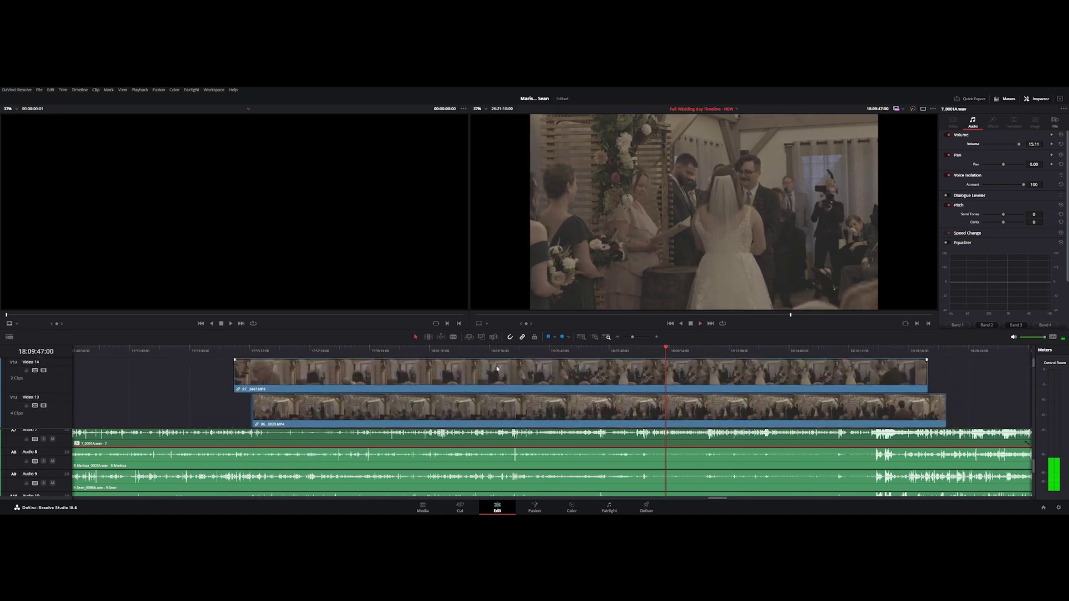
{"action": "left_click", "coordinate": [45, 373]}
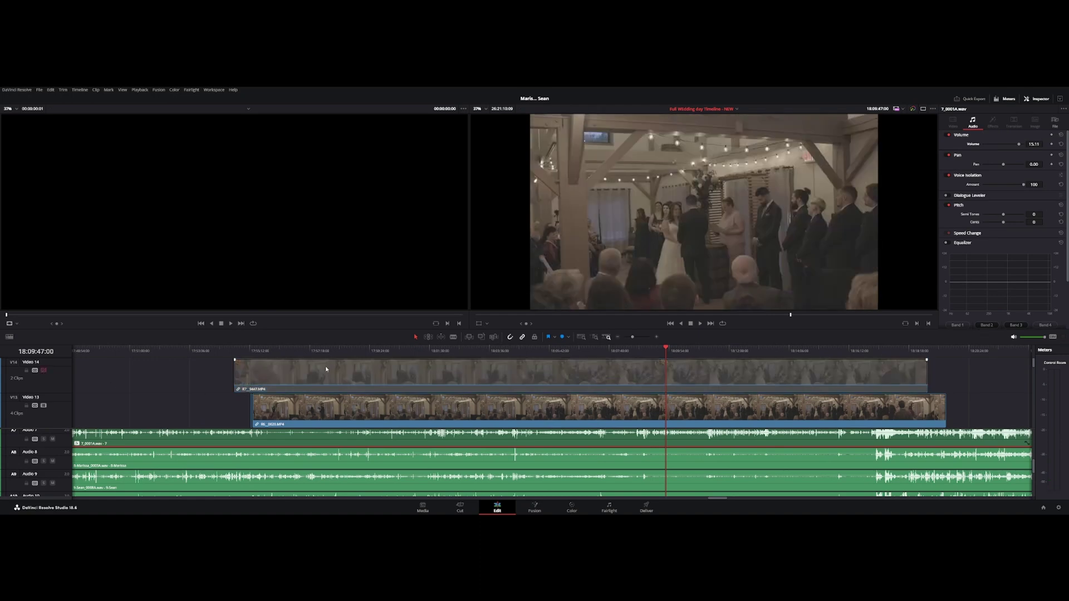
{"action": "scroll", "coordinate": [324, 367], "scroll_direction": "down", "scroll_amount": 3}
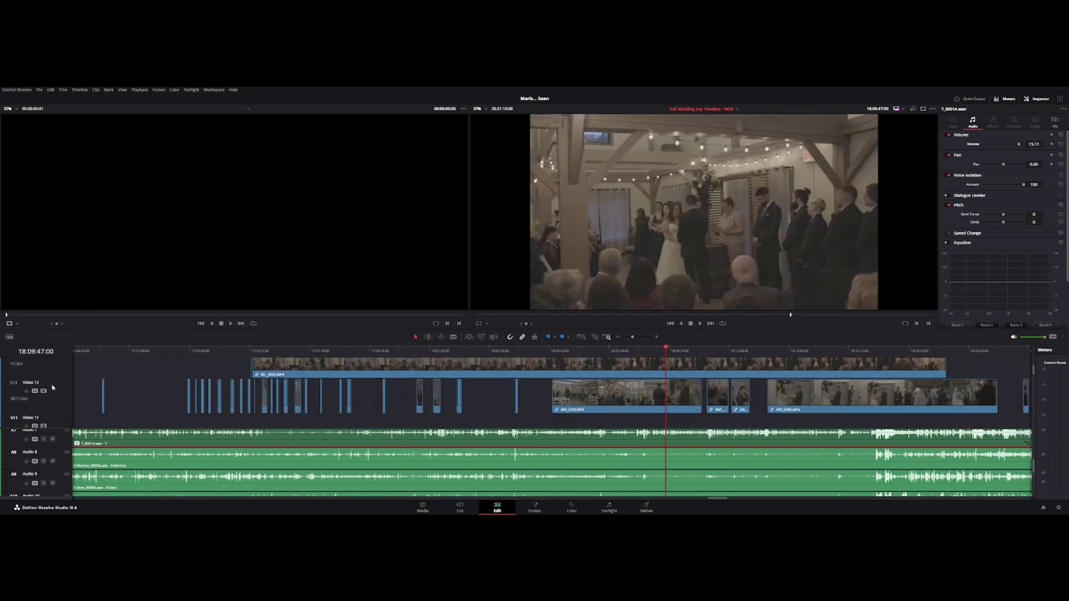
{"action": "scroll", "coordinate": [53, 388], "scroll_direction": "up", "scroll_amount": 3}
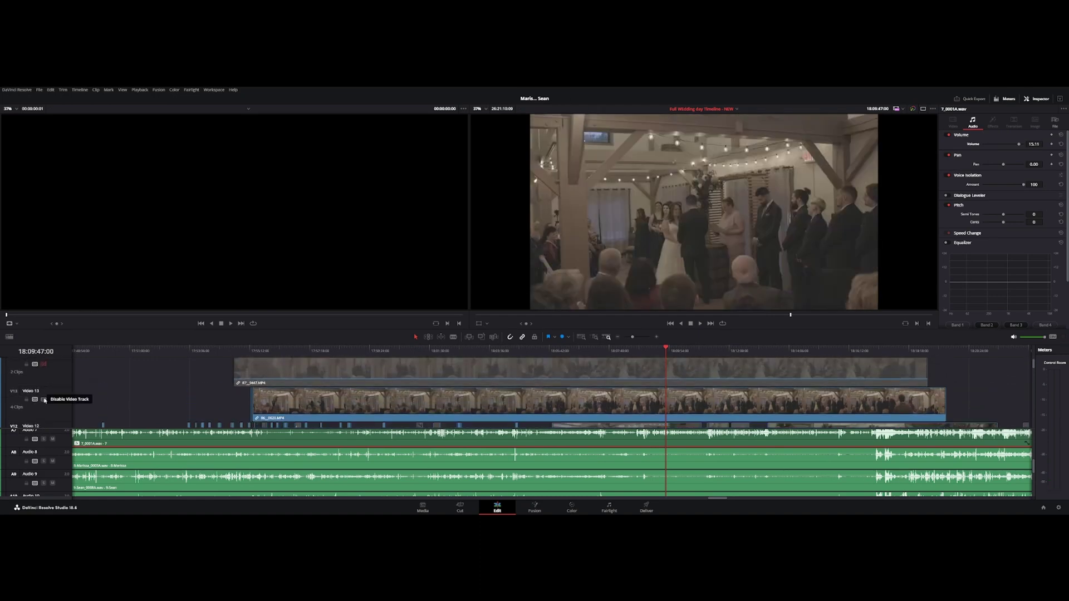
{"action": "left_click", "coordinate": [44, 400]}
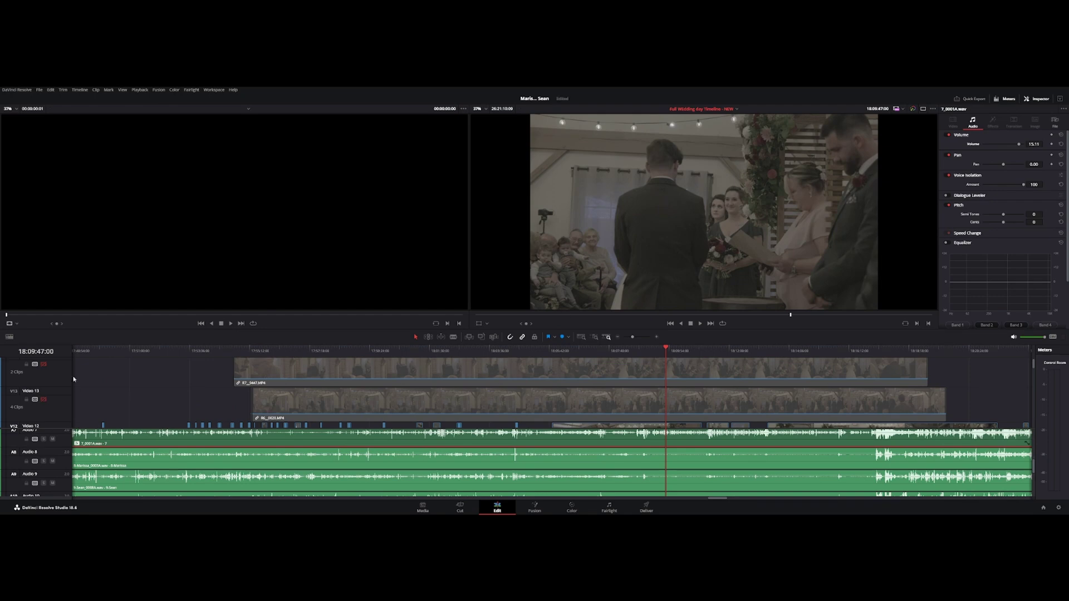
{"action": "key", "text": "space"}
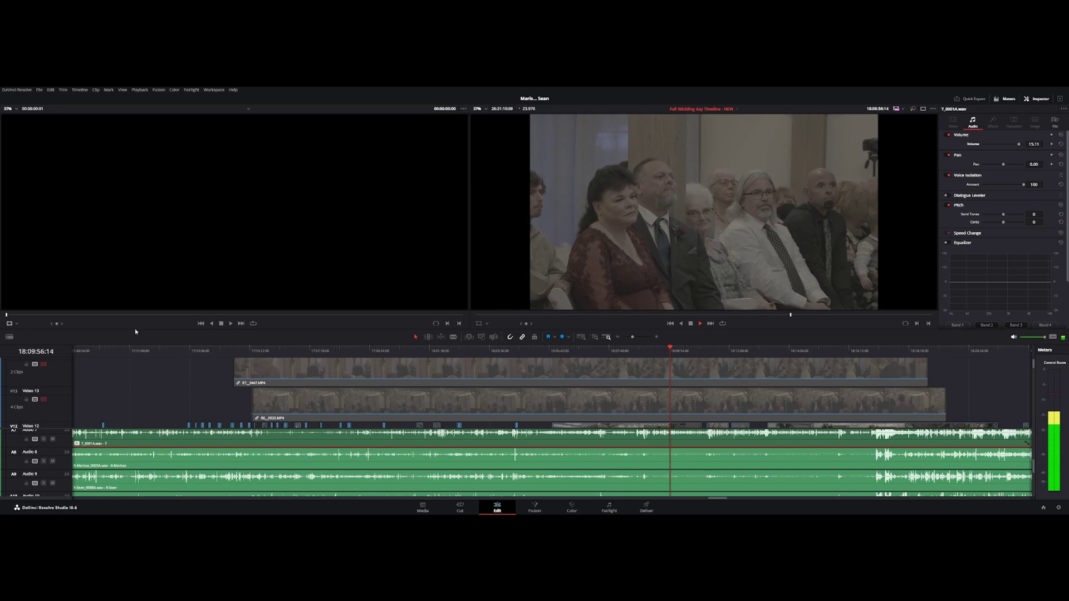
- Disable the Video 12 track and play the ceremony through the camera angle on Video 1
{"action": "left_click_drag", "start_coordinate": [49, 423], "coordinate": [49, 399]}
{"action": "scroll", "coordinate": [49, 398], "scroll_direction": "down", "scroll_amount": 1}
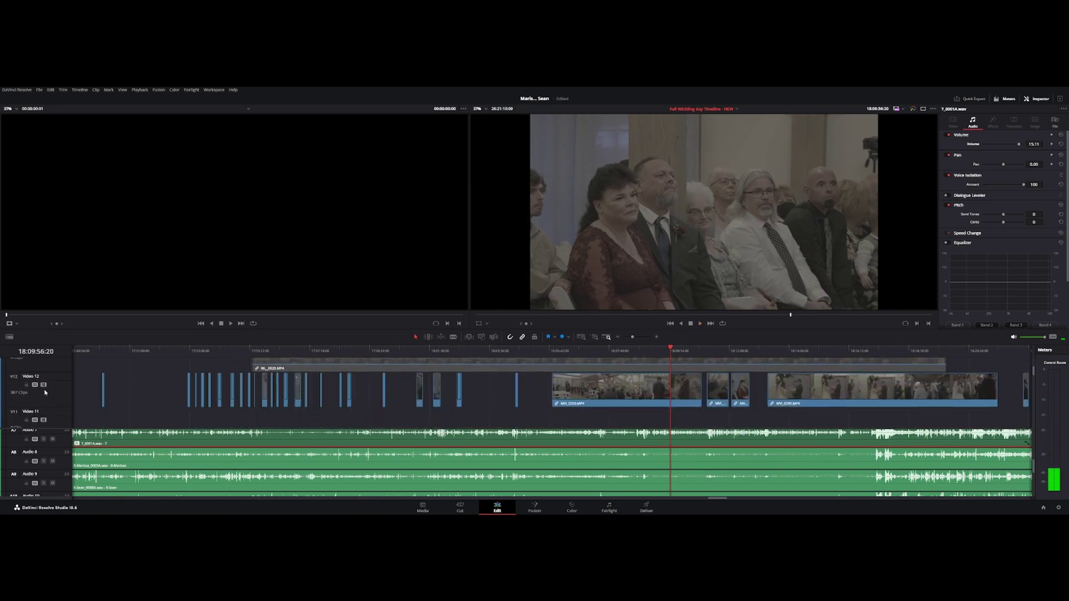
{"action": "left_click", "coordinate": [43, 385]}
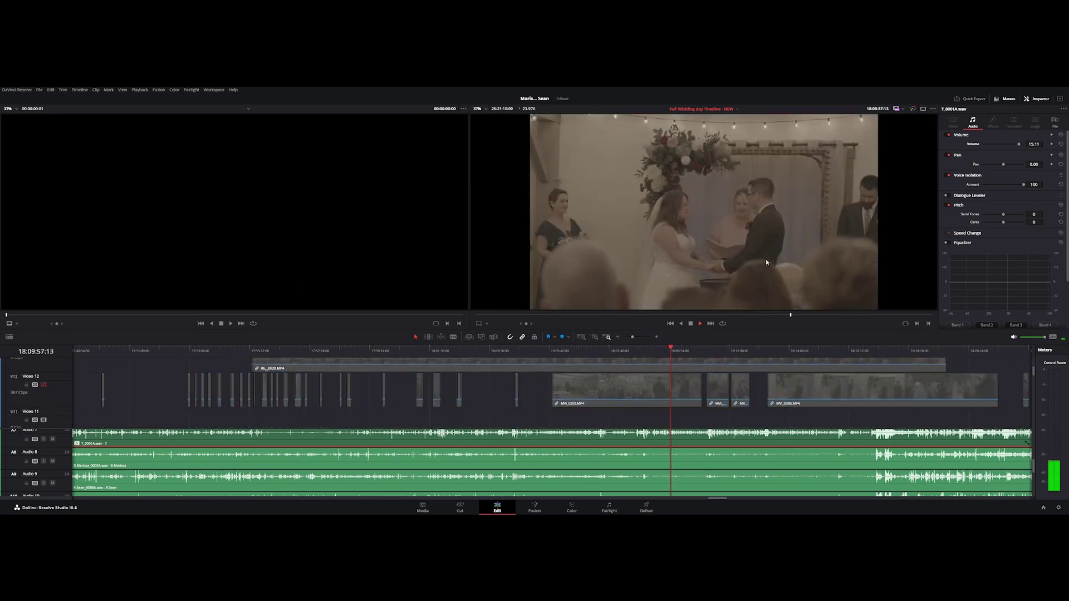
{"action": "scroll", "coordinate": [698, 399], "scroll_direction": "down", "scroll_amount": 4}
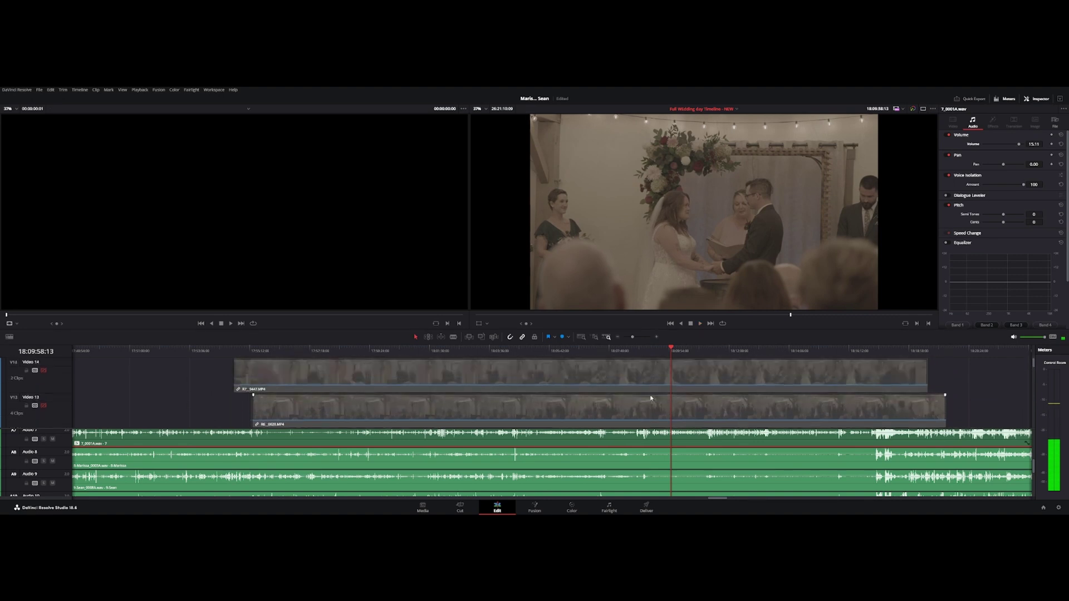
{"action": "scroll", "coordinate": [663, 397], "scroll_direction": "down", "scroll_amount": 7}
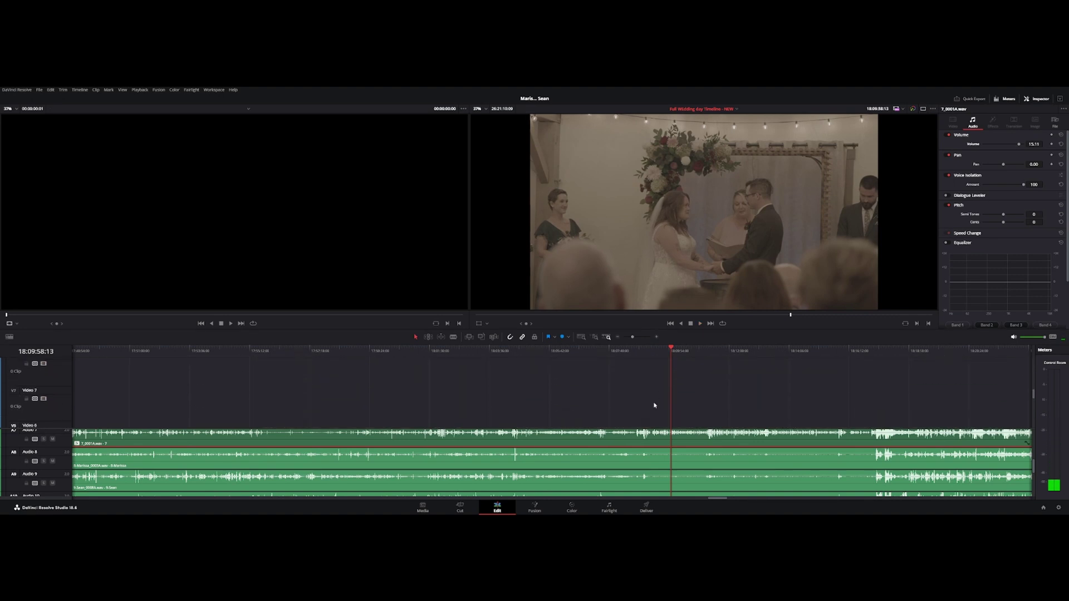
{"action": "scroll", "coordinate": [661, 408], "scroll_direction": "down", "scroll_amount": 2}
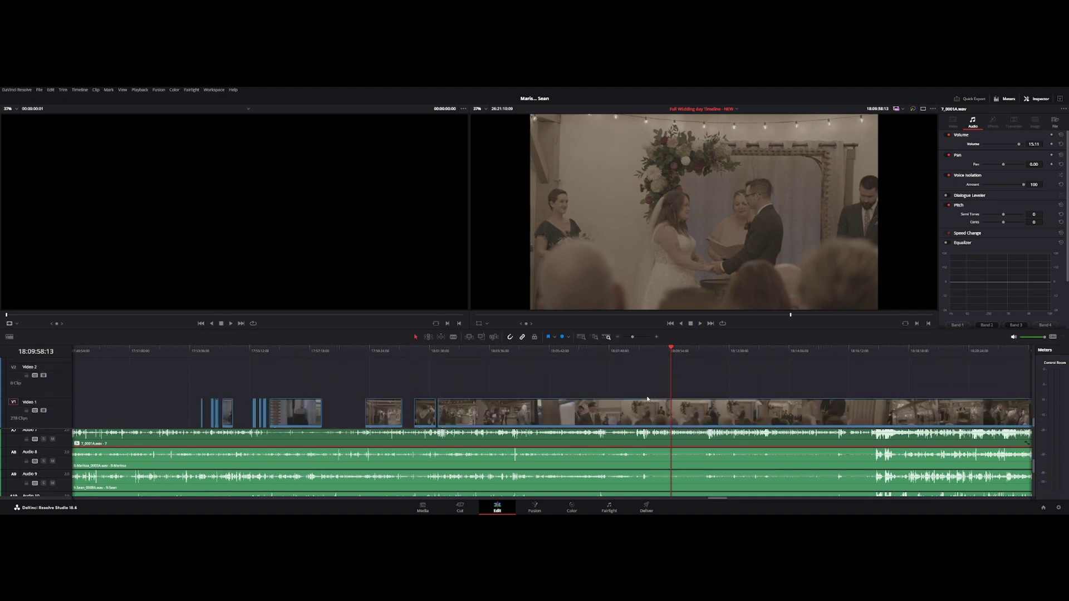
- Preview the earlier footage on Video 1 around 18:02:28 and park the playhead at 18:02:19:06
{"action": "mouse_move", "coordinate": [551, 352]}
{"action": "left_mouse_down"}
{"action": "mouse_move", "coordinate": [529, 355]}
{"action": "mouse_move", "coordinate": [582, 362]}
{"action": "mouse_move", "coordinate": [548, 357]}
{"action": "left_mouse_up"}
{"action": "scroll", "coordinate": [551, 403], "scroll_direction": "down", "scroll_amount": 5}
{"action": "left_click", "coordinate": [630, 351]}
{"action": "key", "text": "space"}
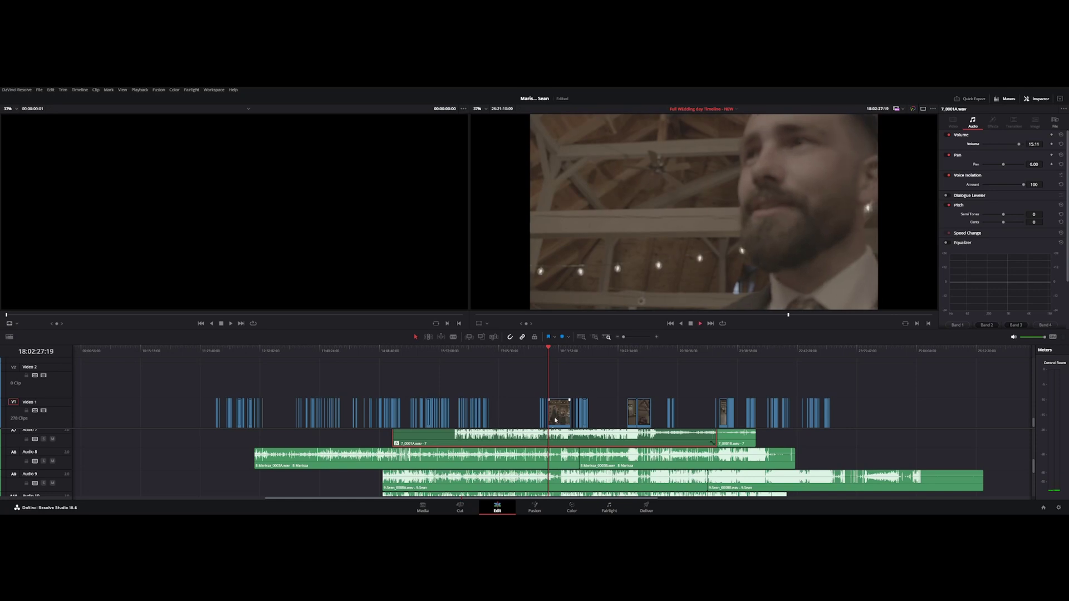
{"action": "key", "text": "space"}
{"action": "scroll", "coordinate": [569, 427], "scroll_direction": "up", "scroll_amount": 5}
{"action": "scroll", "coordinate": [570, 427], "scroll_direction": "up", "scroll_amount": 2}
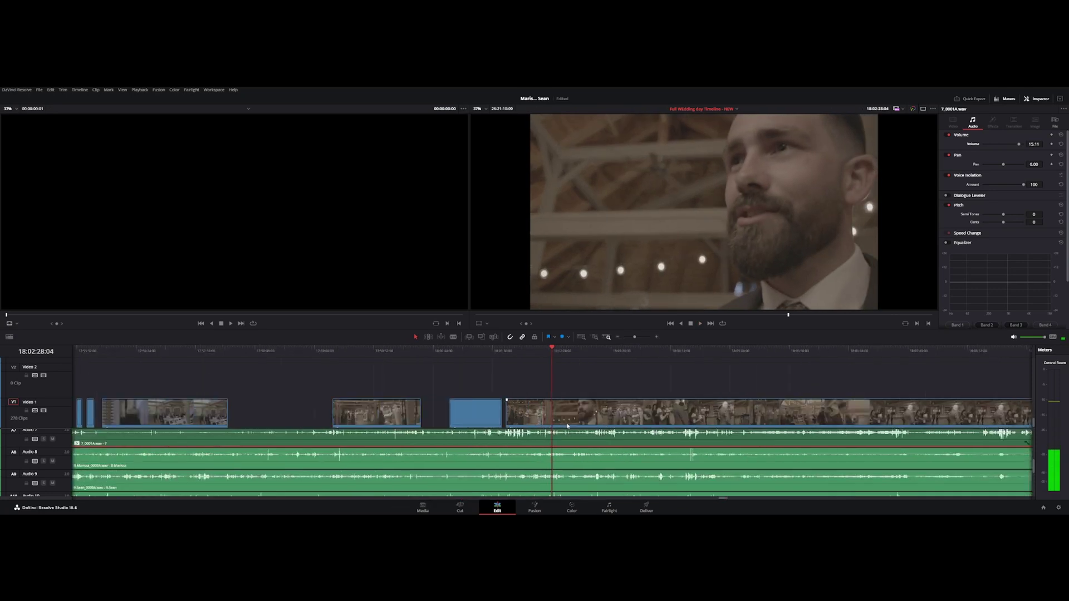
{"action": "left_click_drag", "start_coordinate": [552, 349], "coordinate": [538, 349]}
{"action": "scroll", "coordinate": [413, 443], "scroll_direction": "up", "scroll_amount": 1}
{"action": "scroll", "coordinate": [459, 410], "scroll_direction": "down", "scroll_amount": 1}
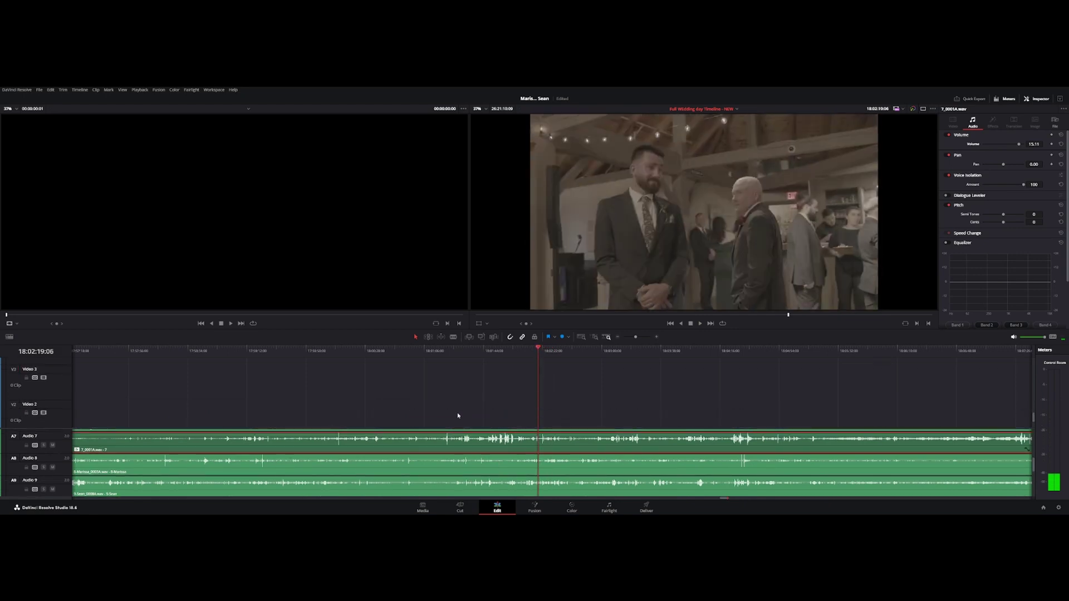
- Mute the microphone tracks that are still audible, including Audio 8, and unmute Audio 2
{"action": "scroll", "coordinate": [72, 455], "scroll_direction": "up", "scroll_amount": 6}
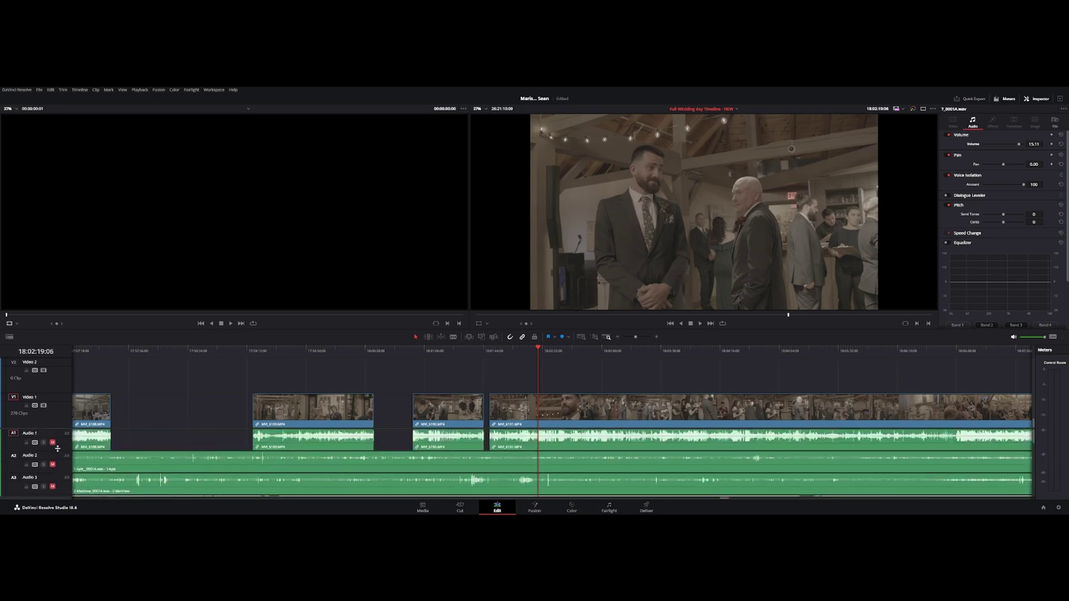
{"action": "scroll", "coordinate": [86, 461], "scroll_direction": "down", "scroll_amount": 2}
{"action": "scroll", "coordinate": [86, 461], "scroll_direction": "down", "scroll_amount": 4}
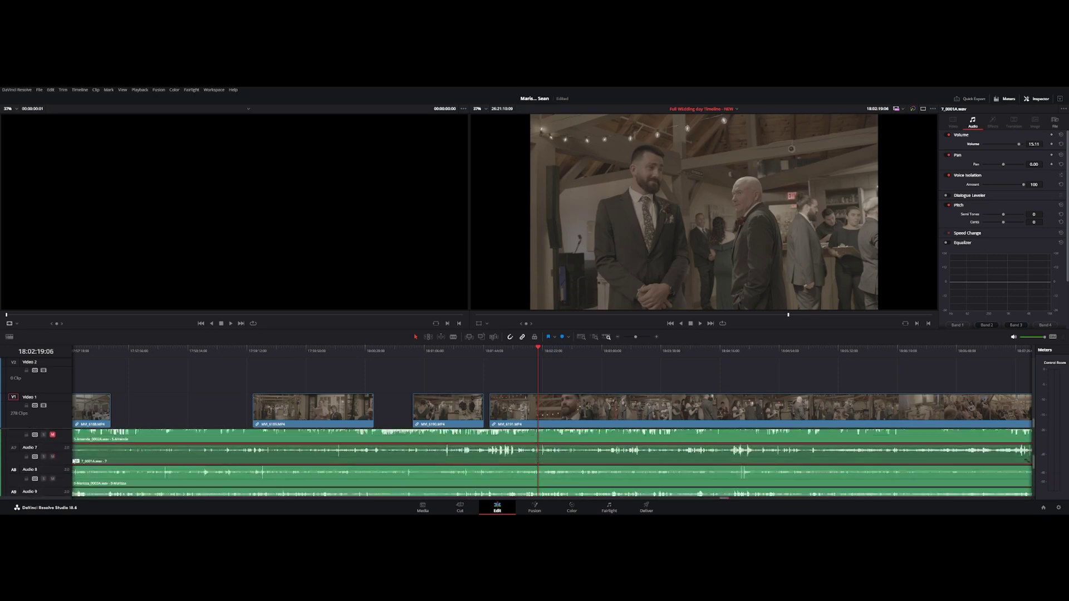
{"action": "scroll", "coordinate": [69, 473], "scroll_direction": "down", "scroll_amount": 2}
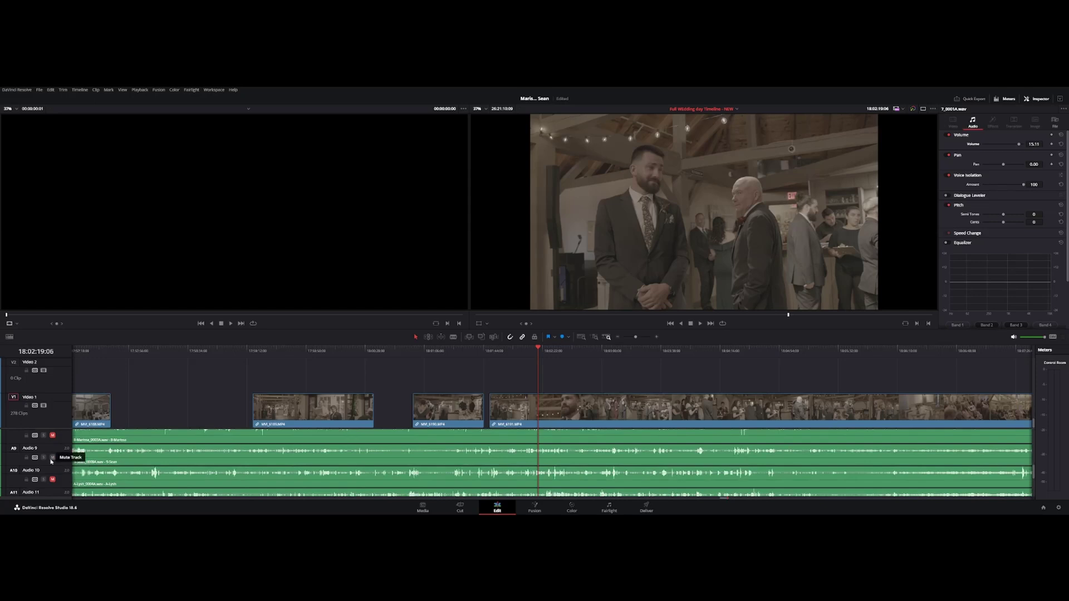
{"action": "scroll", "coordinate": [114, 467], "scroll_direction": "up", "scroll_amount": 7}
- Raise the volume of the Audio 2 clip to about 17 and play it from 18:02:18:10
{"action": "left_click", "coordinate": [123, 447]}
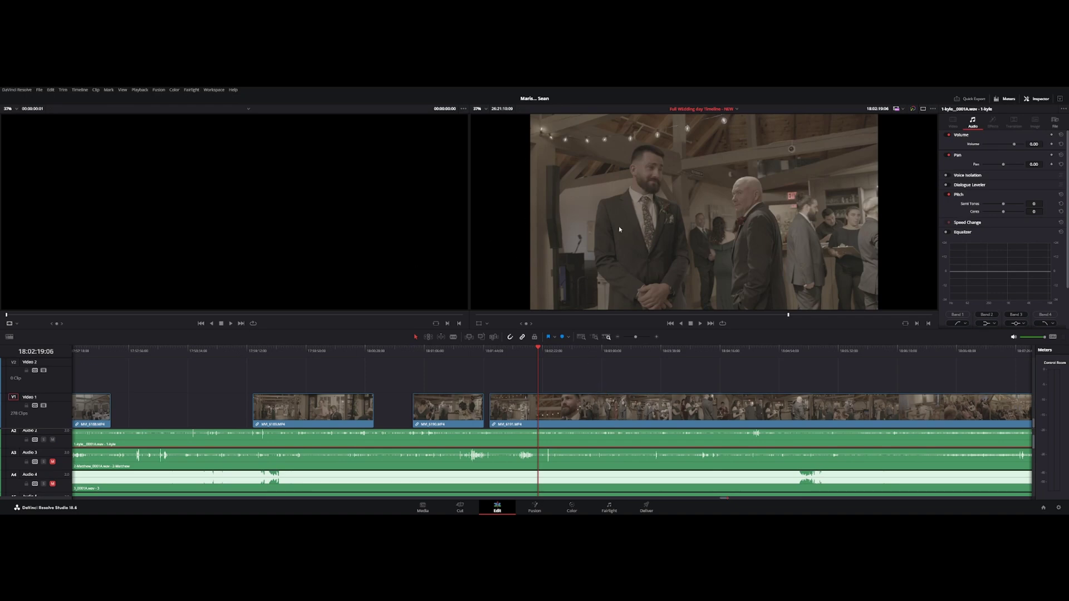
{"action": "left_click", "coordinate": [602, 387]}
{"action": "scroll", "coordinate": [518, 444], "scroll_direction": "up", "scroll_amount": 1}
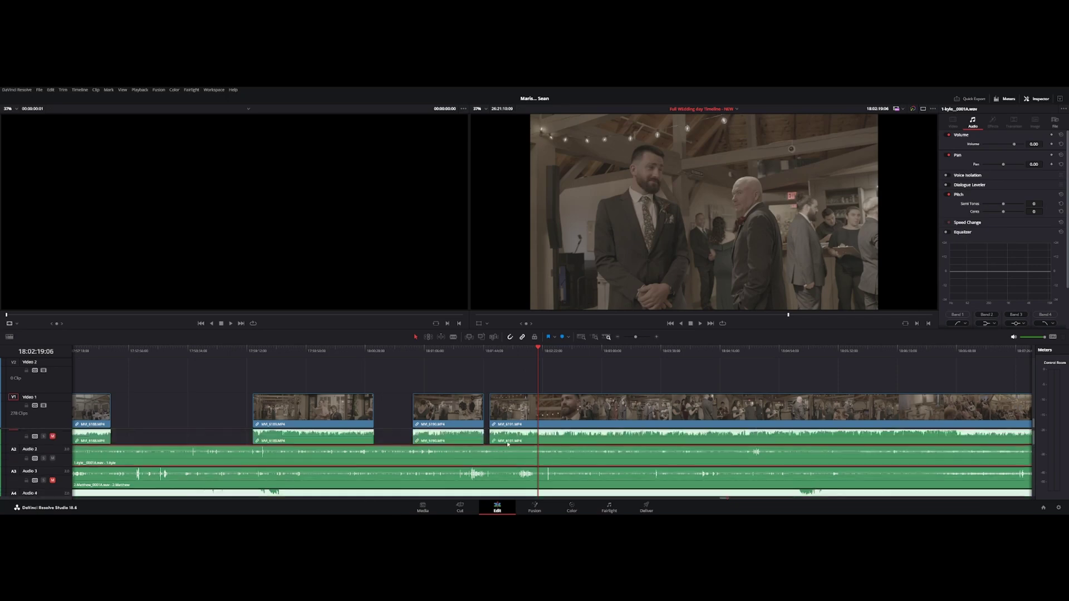
{"action": "left_click_drag", "start_coordinate": [1014, 146], "coordinate": [1020, 146]}
{"action": "left_click", "coordinate": [537, 352]}
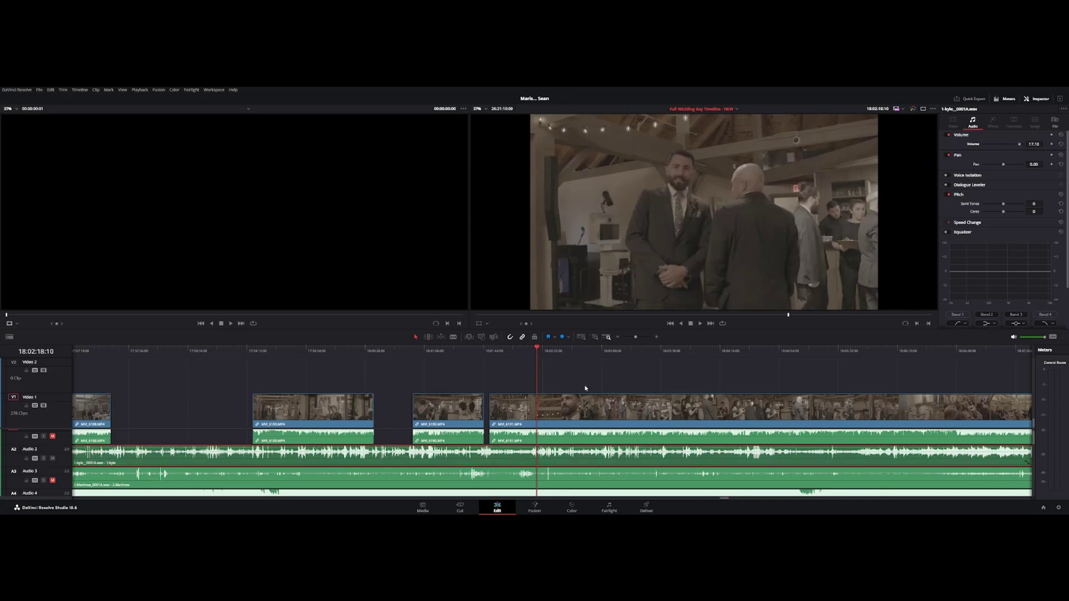
{"action": "key", "text": "space"}
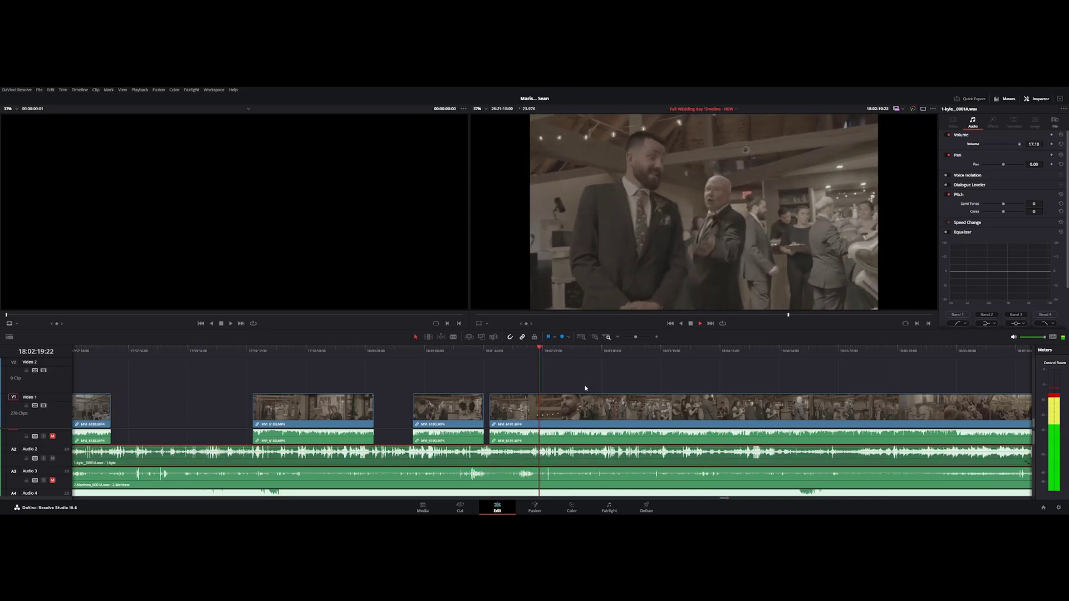
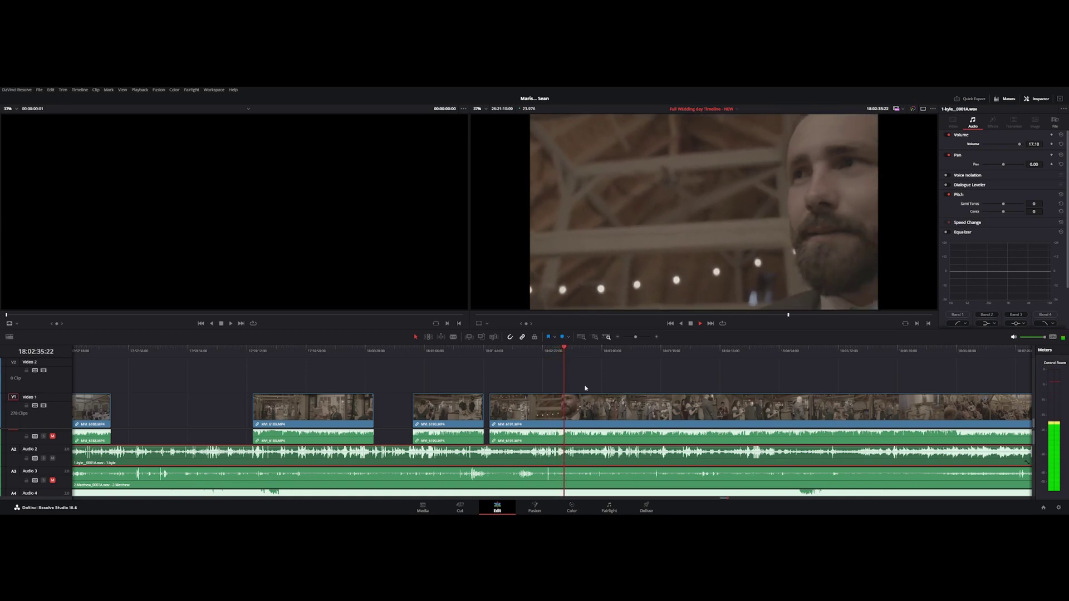
- Stop playback and move the playhead back to the outdoor interview clip on Video 1, at 12:20:55:19
{"action": "key", "text": "space"}
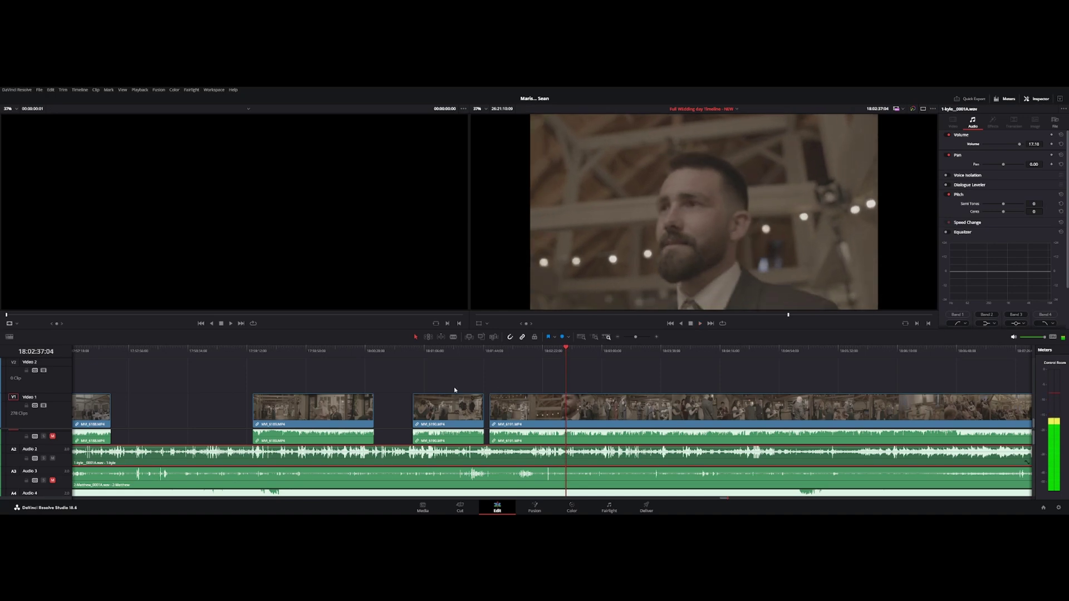
{"action": "scroll", "coordinate": [302, 424], "scroll_direction": "down", "scroll_amount": 3}
{"action": "scroll", "coordinate": [302, 425], "scroll_direction": "down", "scroll_amount": 5}
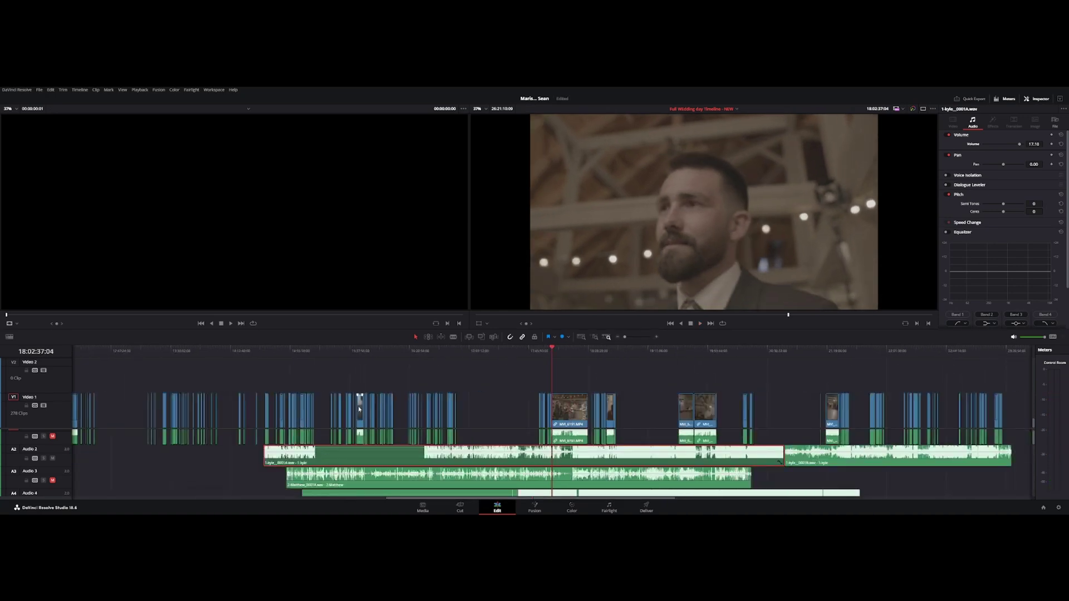
{"action": "scroll", "coordinate": [410, 441], "scroll_direction": "down", "scroll_amount": 2}
{"action": "left_click_drag", "start_coordinate": [319, 350], "coordinate": [253, 350]}
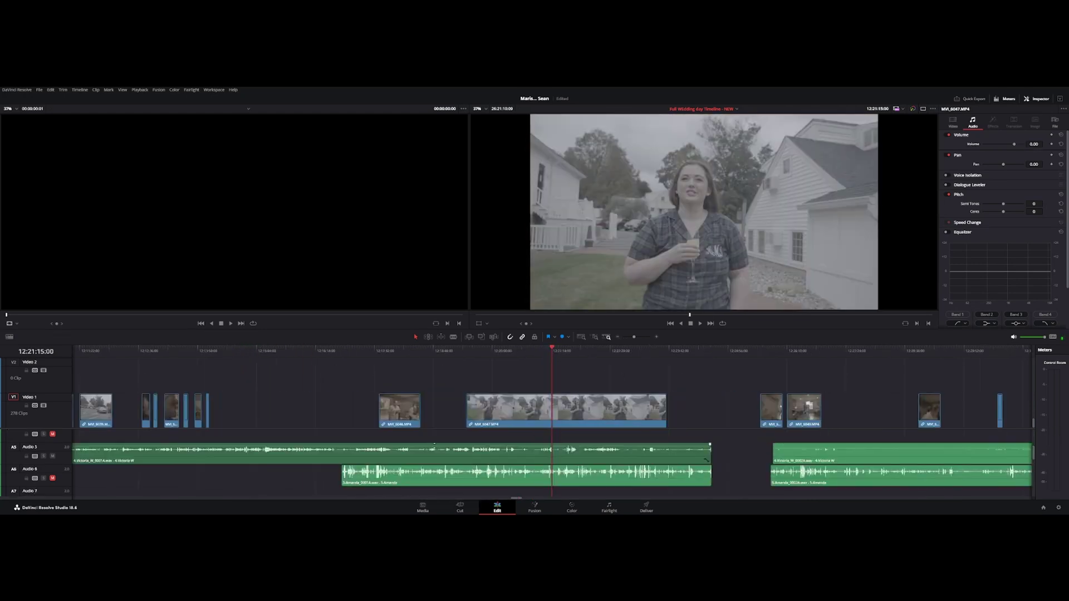
{"action": "left_click_drag", "start_coordinate": [516, 352], "coordinate": [537, 357]}
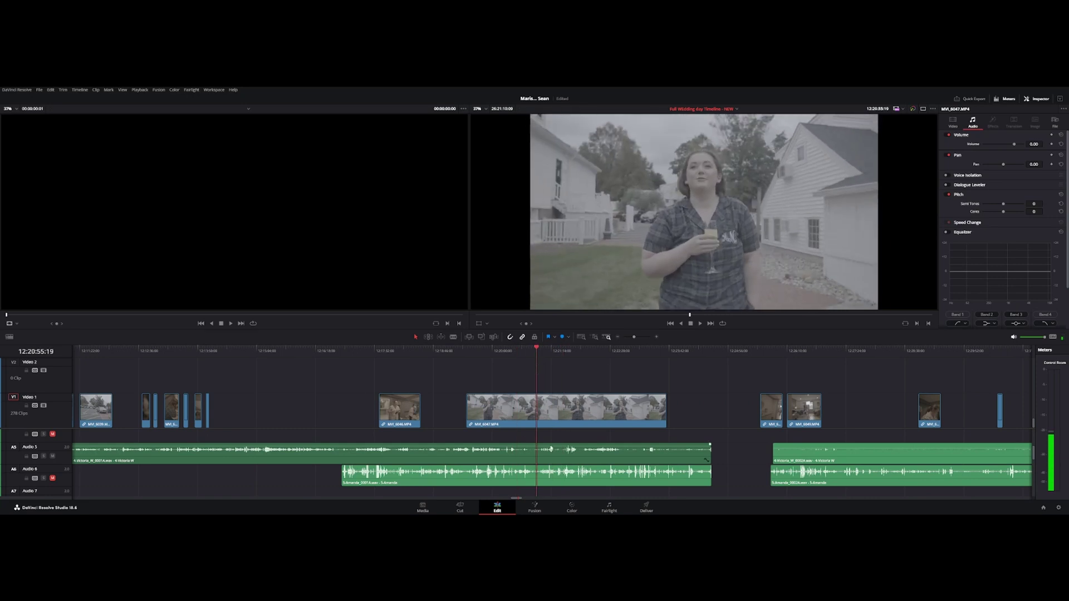
- Apply a four-node color grade to the outdoor interview clip and check it on the edit timeline
{"action": "left_click", "coordinate": [531, 413]}
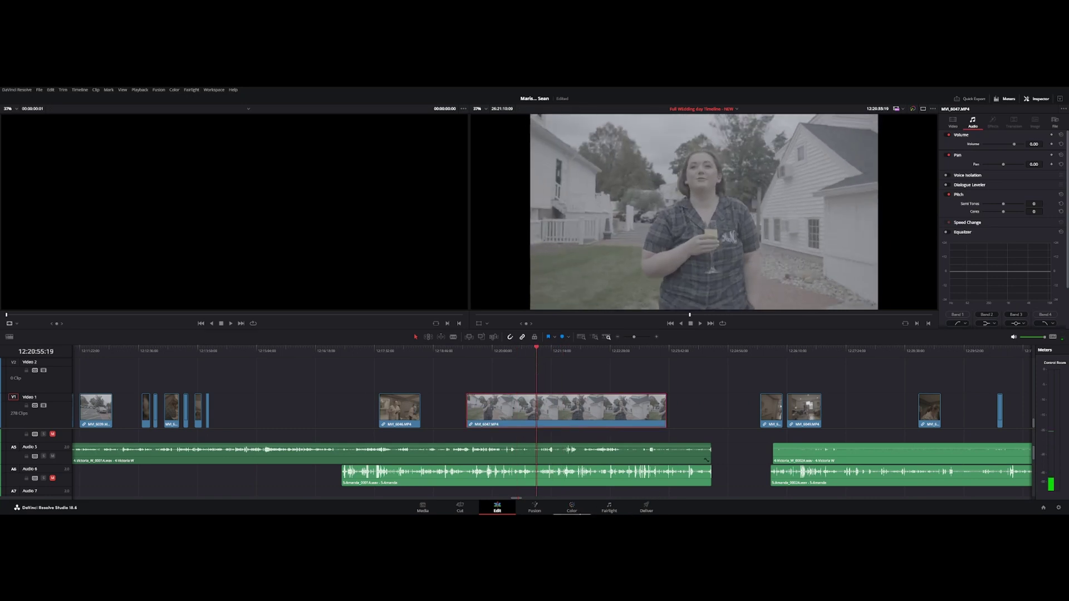
{"action": "key", "text": "shift+6"}
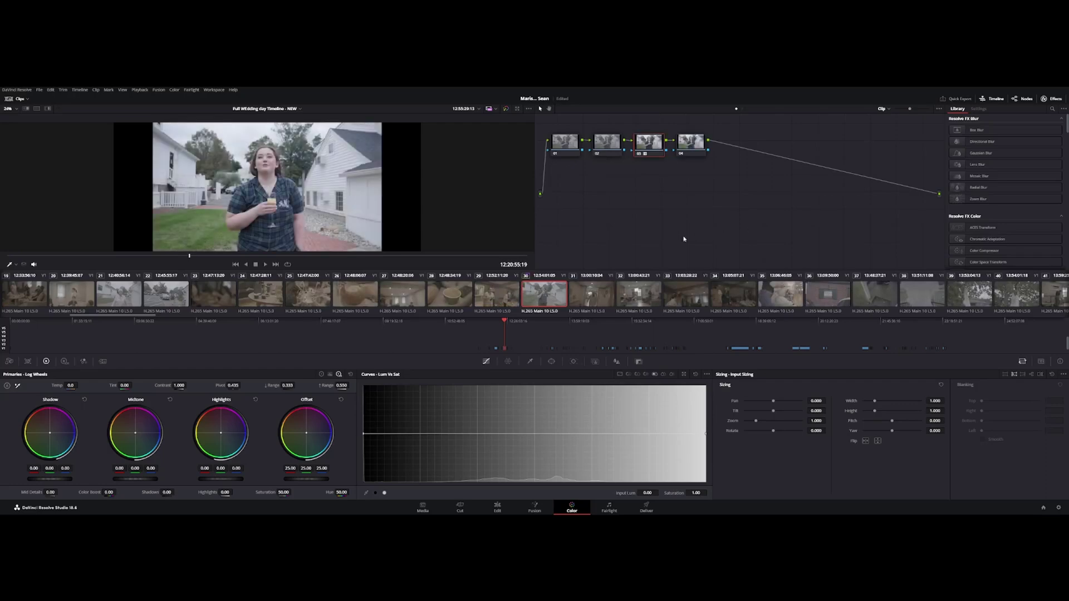
{"action": "left_click", "coordinate": [498, 507]}
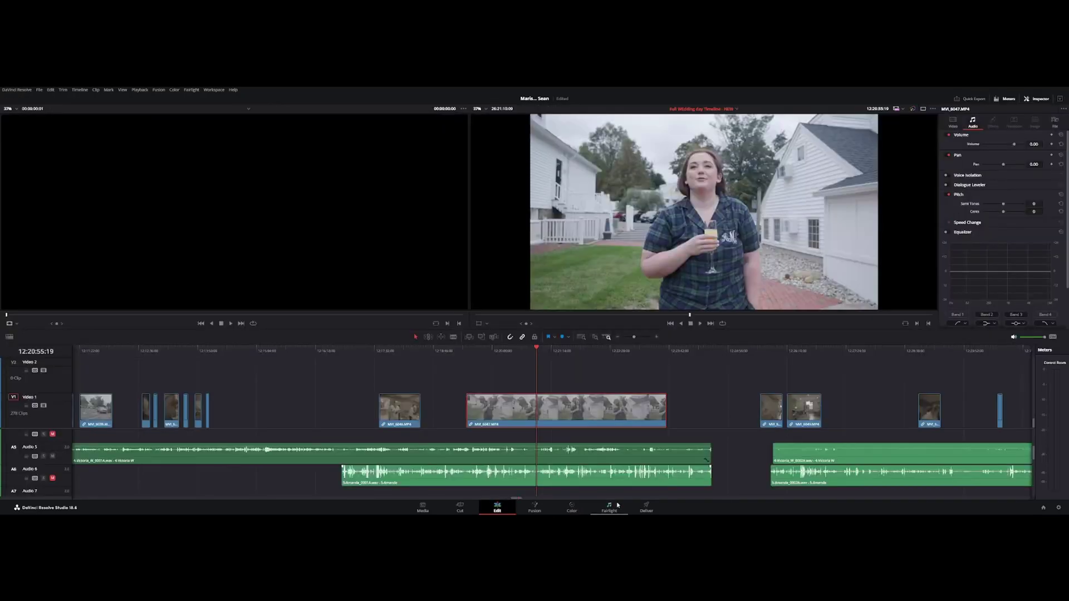
- Refine the interview clip's grade by warming the temperature on node 1 and raising node 4's saturation to 61.50
{"action": "left_click", "coordinate": [571, 507]}
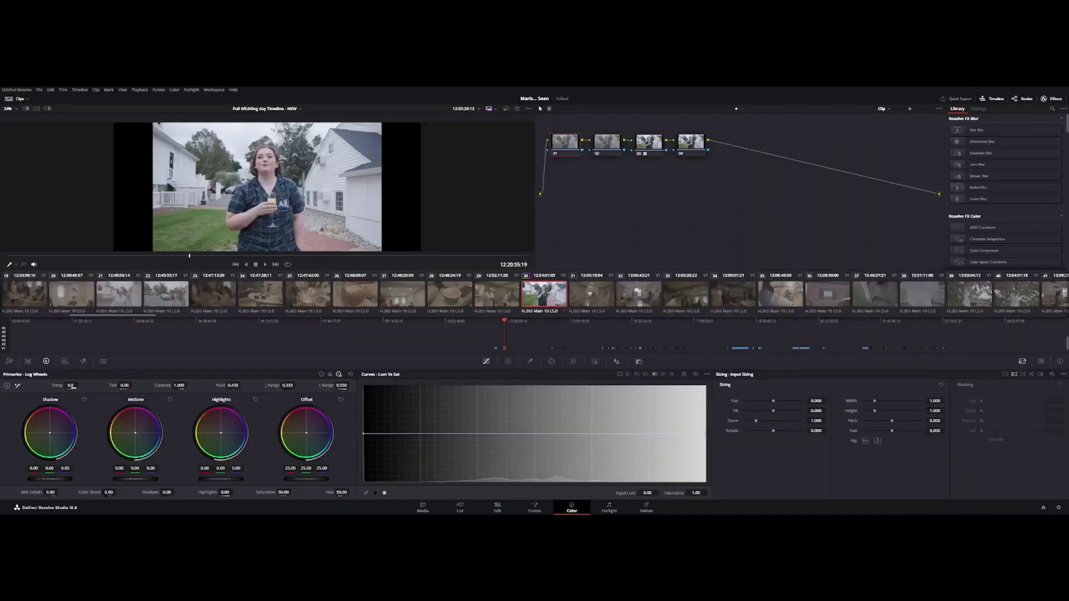
{"action": "left_click_drag", "start_coordinate": [72, 386], "coordinate": [79, 385]}
{"action": "left_click", "coordinate": [690, 143]}
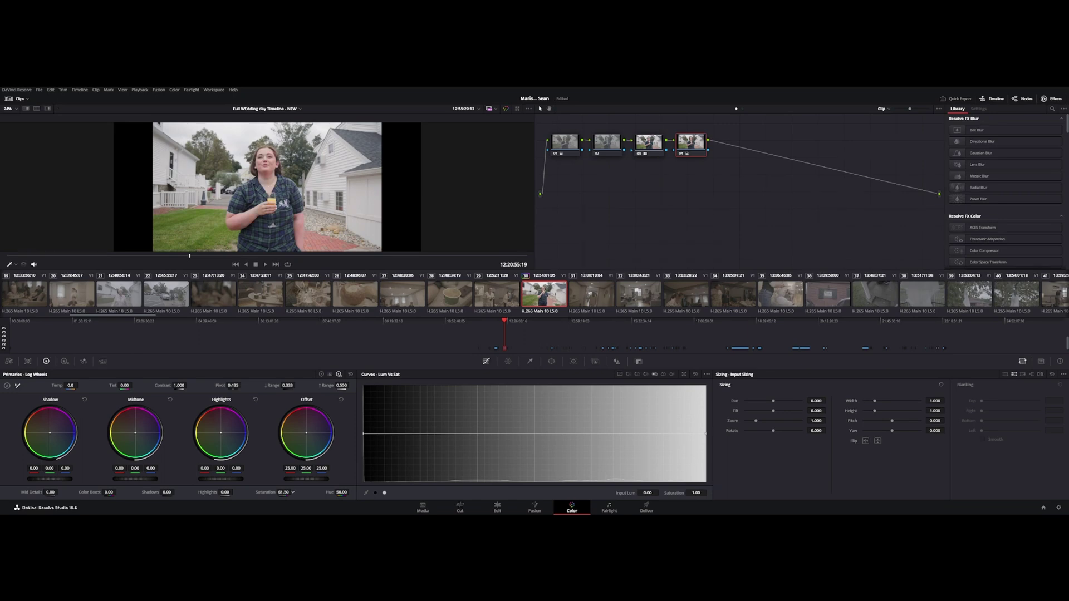
{"action": "left_click", "coordinate": [576, 136]}
{"action": "key", "text": "shift+4"}
- Reframe the interview clip with zoom 1.380, vertical position -196 and rotation angle 1.300
{"action": "left_click", "coordinate": [953, 121]}
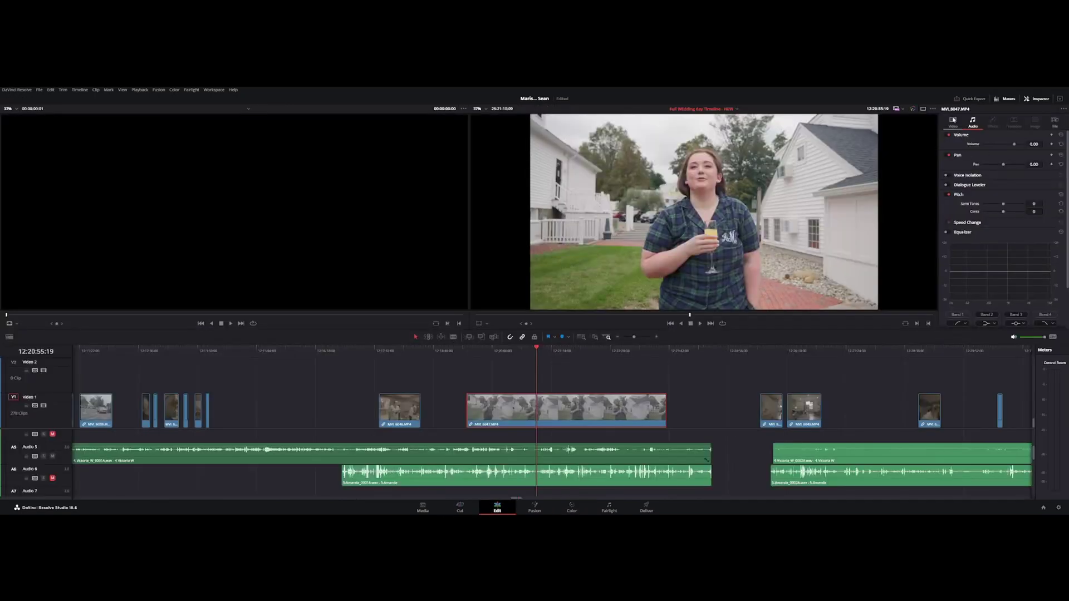
{"action": "double_click", "coordinate": [1034, 144]}
{"action": "type", "text": "1.35"}
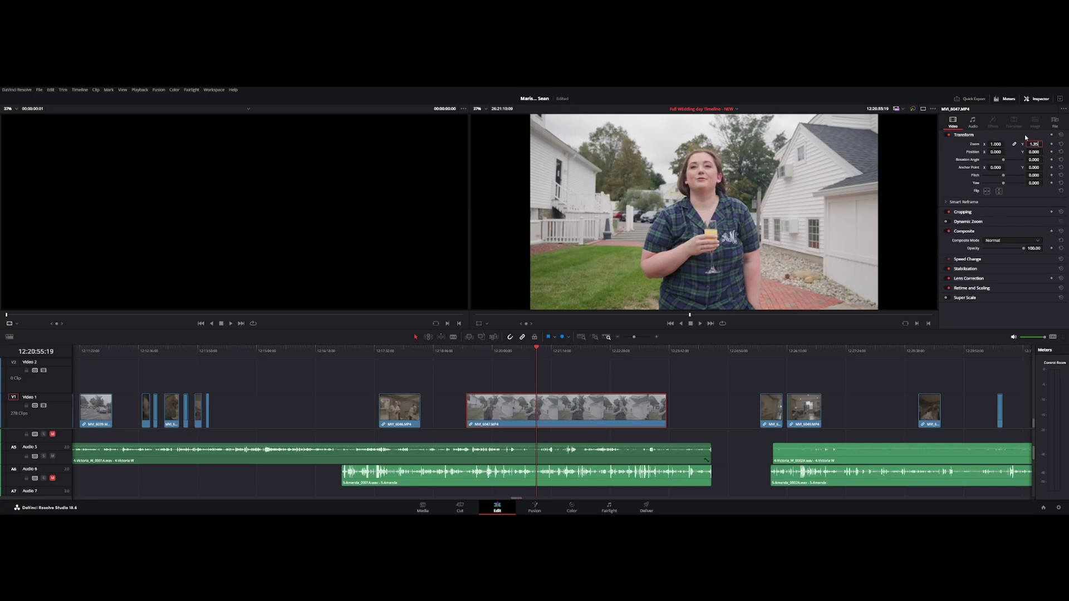
{"action": "key", "text": "Return"}
{"action": "mouse_move", "coordinate": [1034, 152]}
{"action": "left_mouse_down"}
{"action": "mouse_move", "coordinate": [1002, 151]}
{"action": "mouse_move", "coordinate": [1045, 161]}
{"action": "mouse_move", "coordinate": [1034, 161]}
{"action": "mouse_move", "coordinate": [1036, 144]}
{"action": "left_mouse_up"}
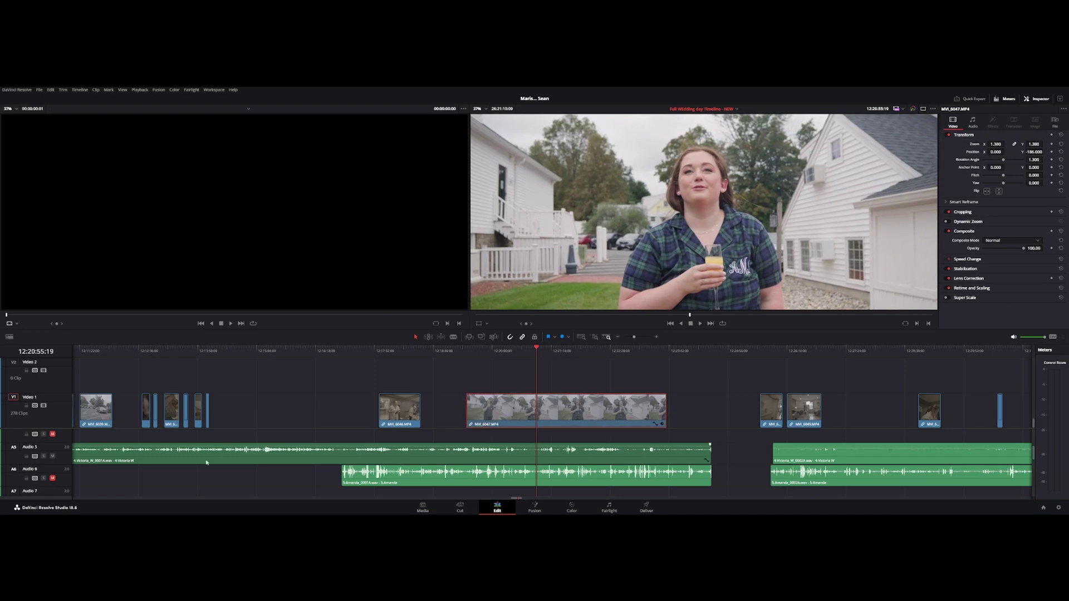
- Mute the Audio 5 microphone track and unmute Audio 6 for the interview moment
{"action": "scroll", "coordinate": [184, 465], "scroll_direction": "up", "scroll_amount": 2}
{"action": "scroll", "coordinate": [161, 466], "scroll_direction": "down", "scroll_amount": 2}
{"action": "scroll", "coordinate": [194, 490], "scroll_direction": "down", "scroll_amount": 1}
{"action": "scroll", "coordinate": [210, 470], "scroll_direction": "down", "scroll_amount": 1}
{"action": "scroll", "coordinate": [286, 490], "scroll_direction": "up", "scroll_amount": 1}
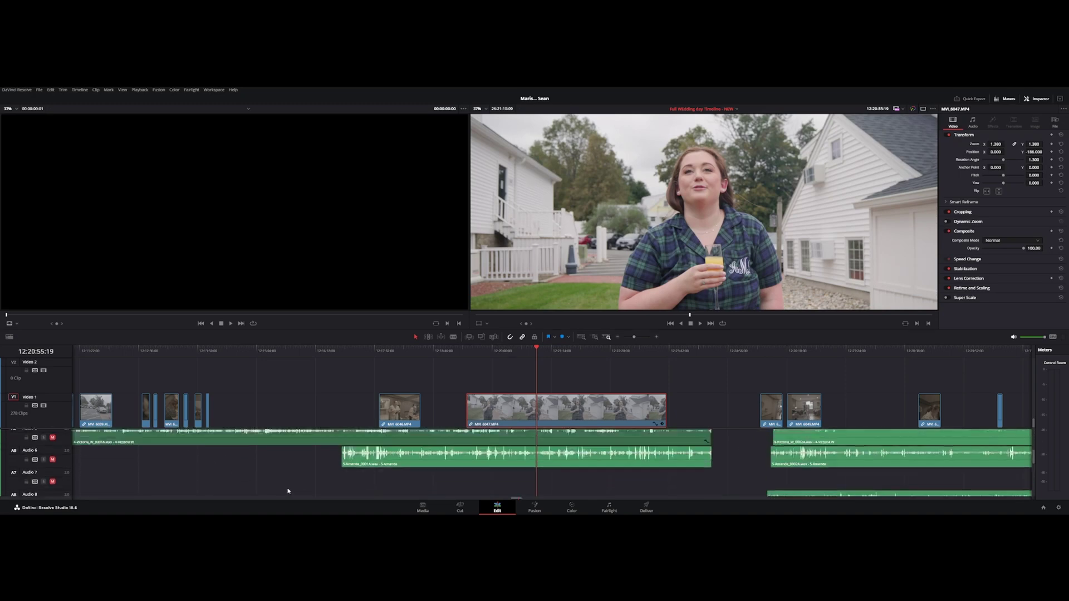
{"action": "left_click", "coordinate": [53, 466]}
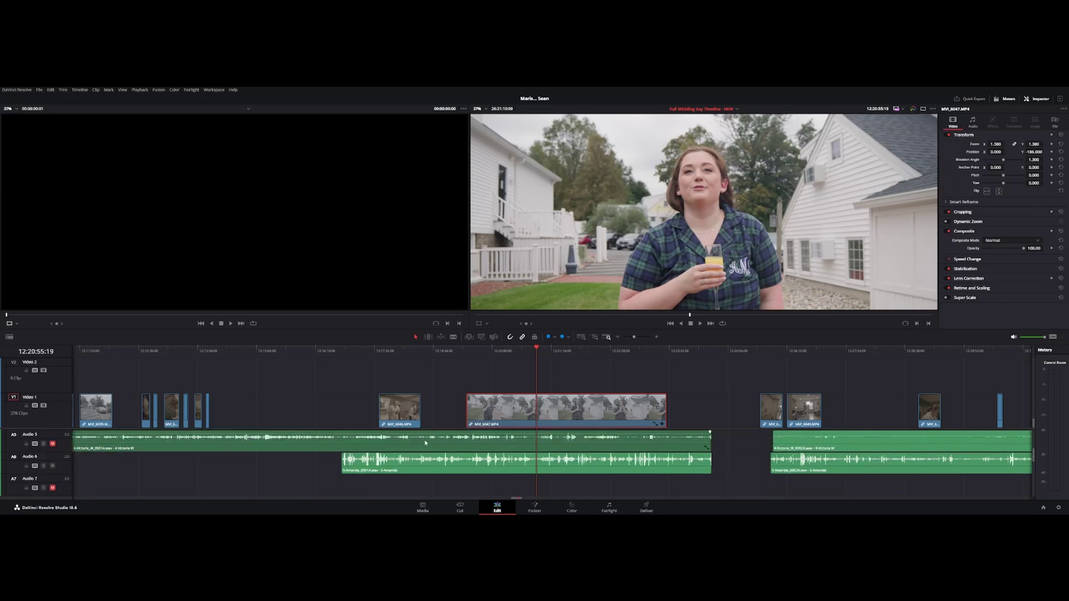
- Toggle the Audio 6 microphone clip under the interview off and back on repeatedly
{"action": "left_click", "coordinate": [522, 464]}
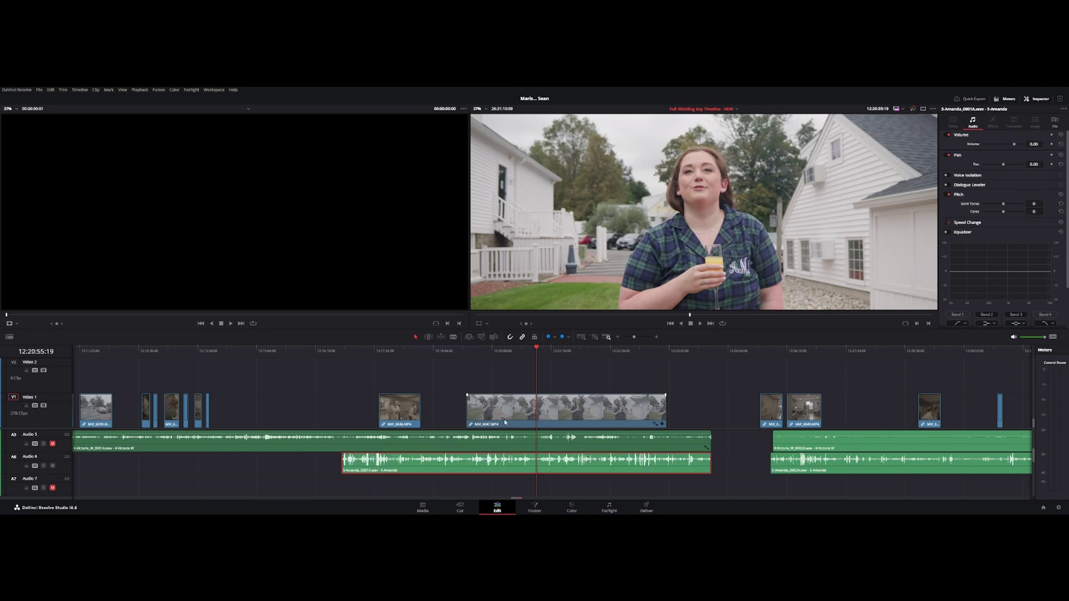
{"action": "key", "text": "d"}
{"action": "key", "text": "d"}
{"action": "key", "text": "d"}
{"action": "key", "text": "d"}
{"action": "key", "text": "d"}
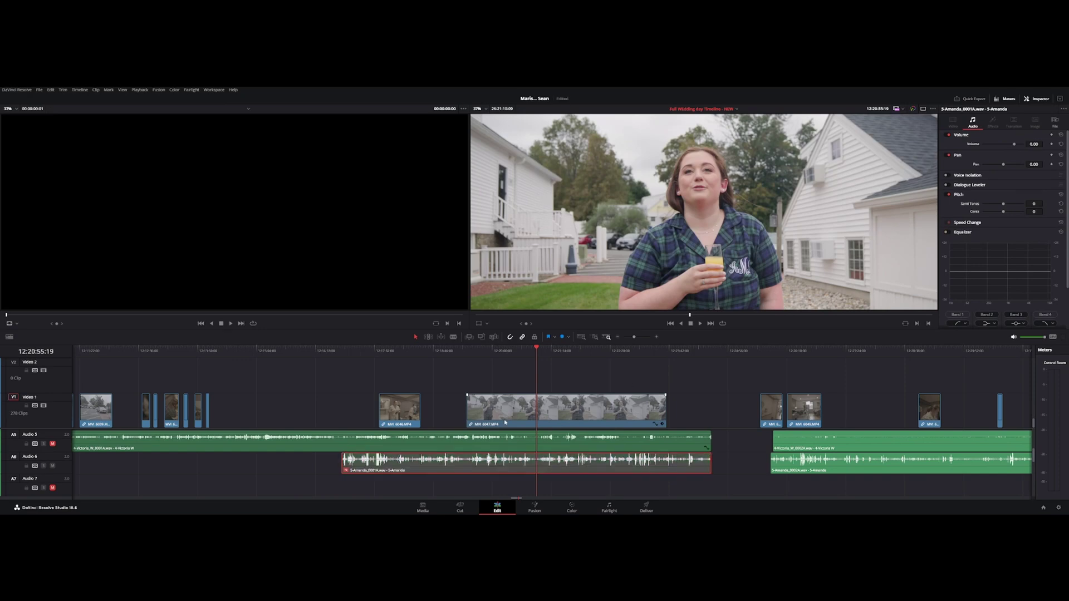
{"action": "key", "text": "d"}
{"action": "key", "text": "d"}
{"action": "key", "text": "d"}
{"action": "key", "text": "d"}
{"action": "key", "text": "d"}
{"action": "key", "text": "d"}
{"action": "key", "text": "d"}
{"action": "key", "text": "d"}
{"action": "key", "text": "d"}
- Cut the Audio 6 clip at the playhead and a little after it, and disable the pieces on either side of the short middle section
{"action": "key", "text": "b"}
{"action": "left_click", "coordinate": [537, 464]}
{"action": "left_click", "coordinate": [572, 464]}
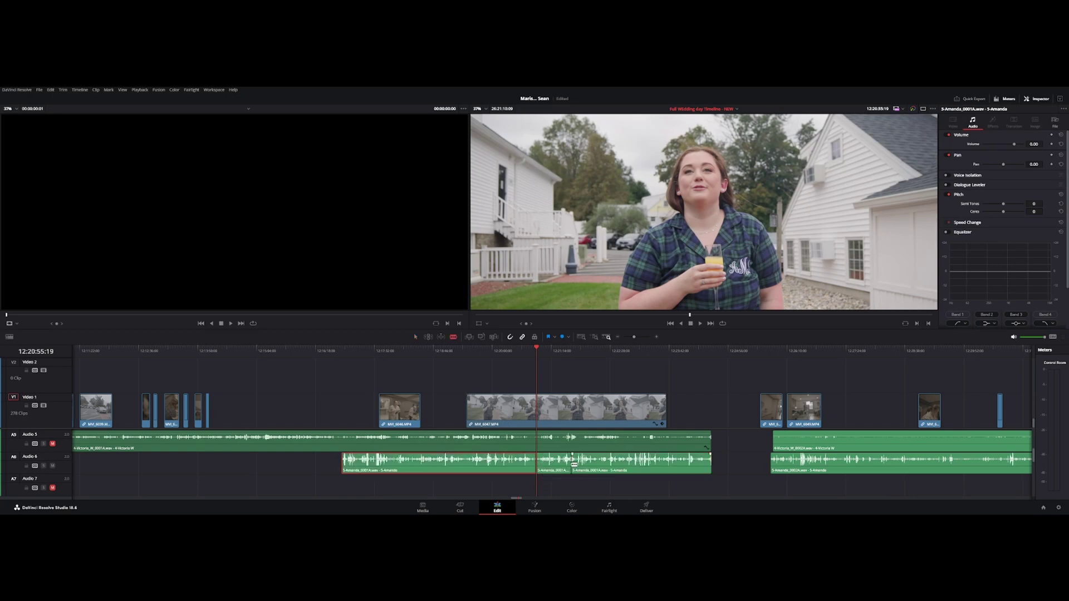
{"action": "key", "text": "a"}
{"action": "key", "text": "d"}
{"action": "left_click", "coordinate": [625, 472]}
{"action": "key", "text": "d"}
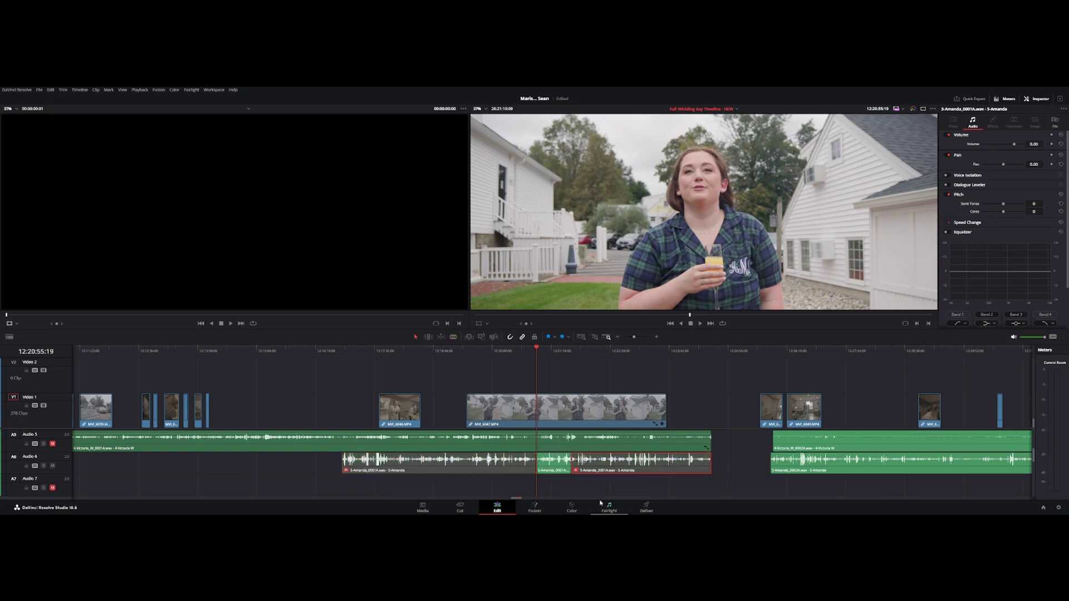
{"action": "left_click", "coordinate": [598, 487]}
{"action": "left_click", "coordinate": [561, 467]}
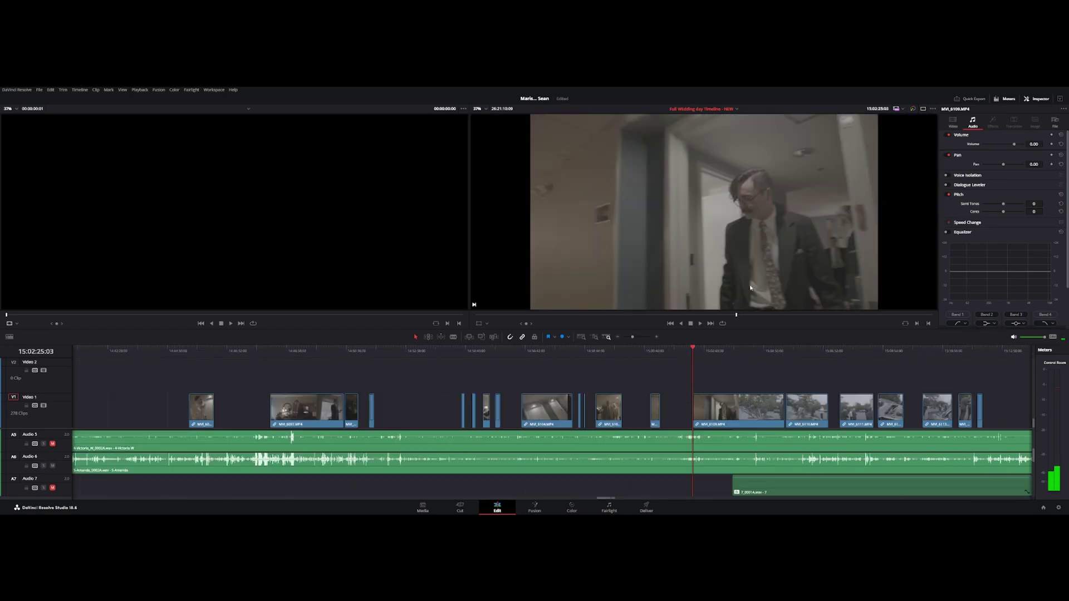
- Select the Video 1 clip starting at 15:02:25:03 and set its zoom to 1.350
{"action": "scroll", "coordinate": [655, 429], "scroll_direction": "right", "scroll_amount": 3}
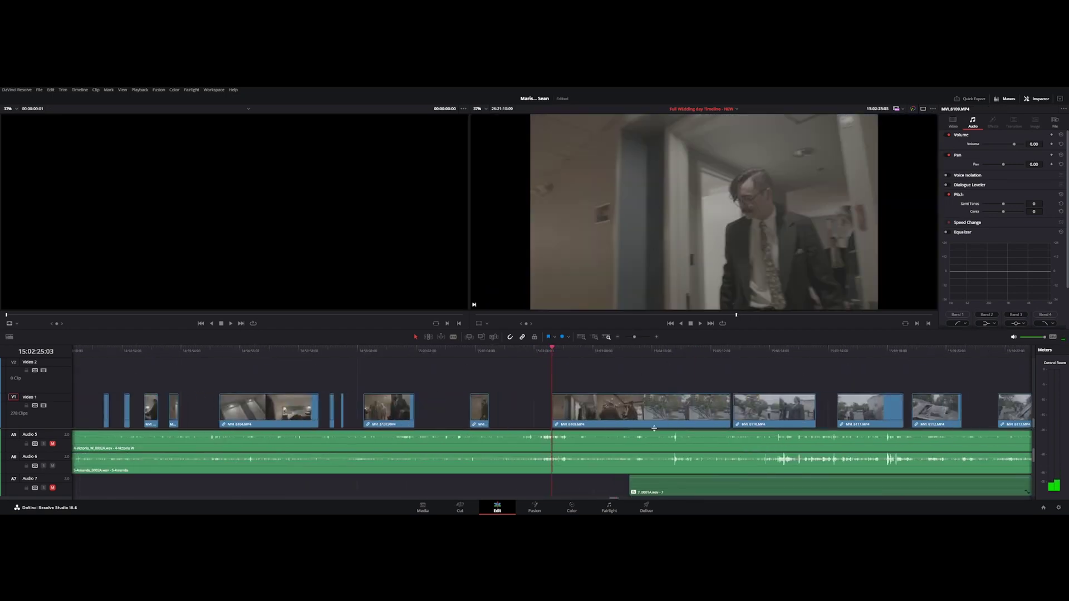
{"action": "scroll", "coordinate": [654, 428], "scroll_direction": "down", "scroll_amount": 1}
{"action": "scroll", "coordinate": [576, 479], "scroll_direction": "up", "scroll_amount": 2}
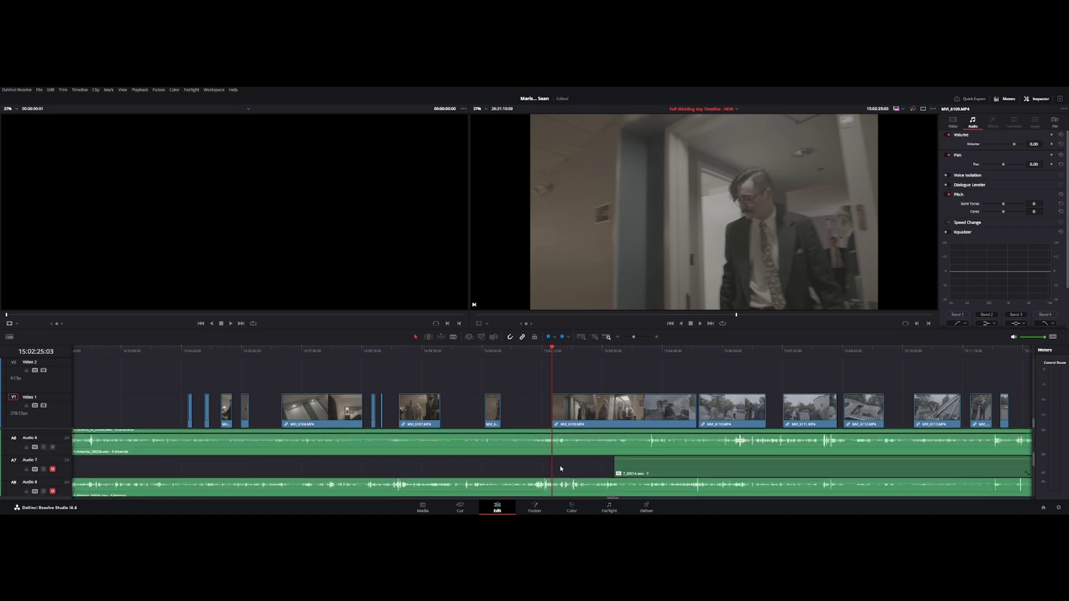
{"action": "left_click", "coordinate": [953, 122]}
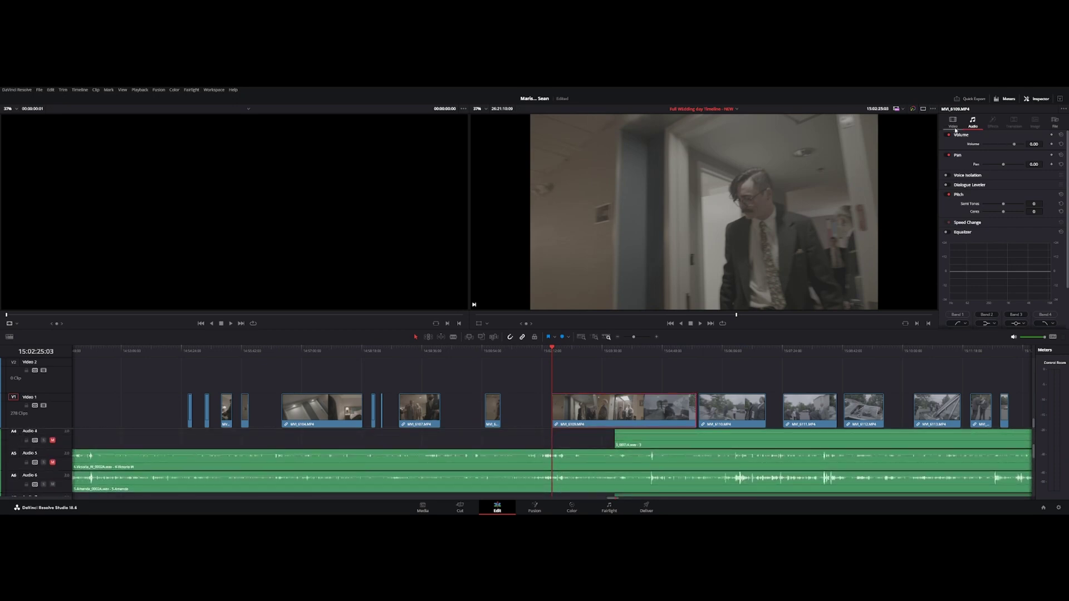
{"action": "left_click", "coordinate": [1032, 143]}
{"action": "type", "text": "1.356"}
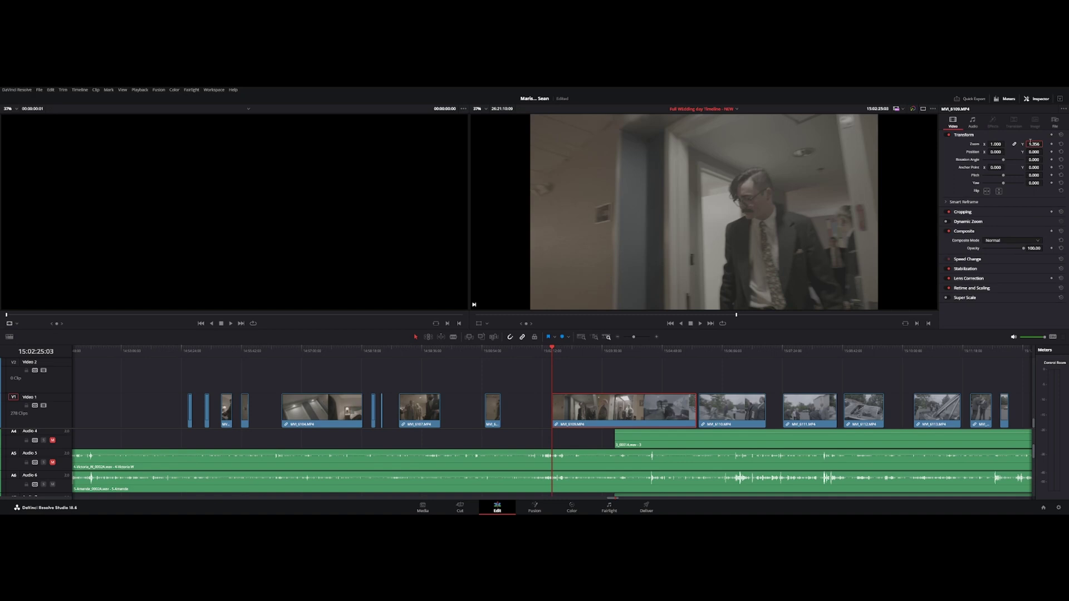
{"action": "key", "text": "Return"}
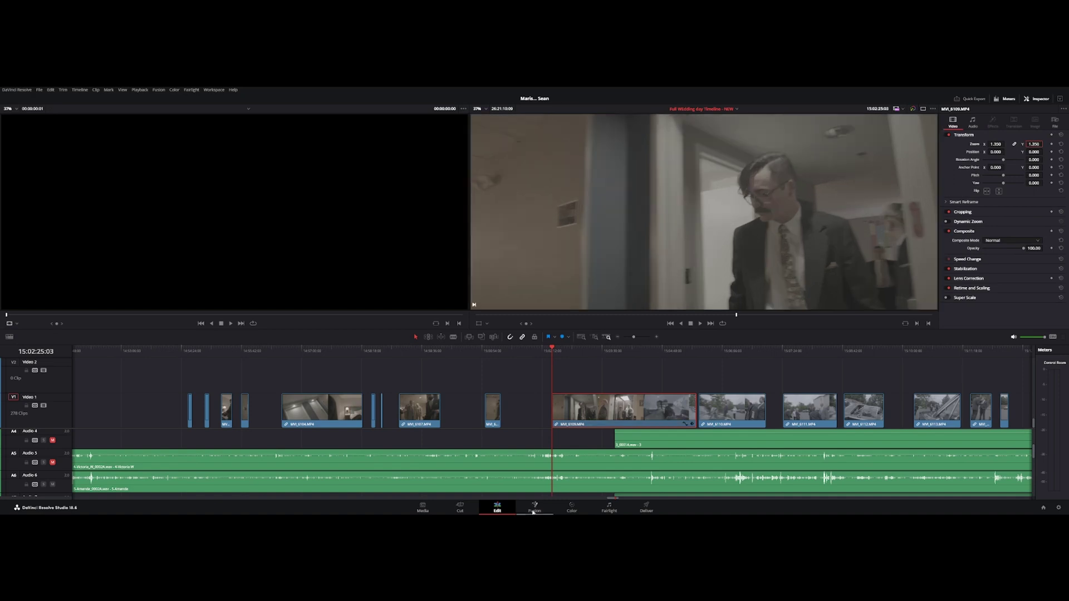
- Grade the hallway clip at 15:02:25:03 with four nodes and lower node 4's saturation to about 43
{"action": "left_click", "coordinate": [572, 506]}
{"action": "left_click", "coordinate": [648, 150]}
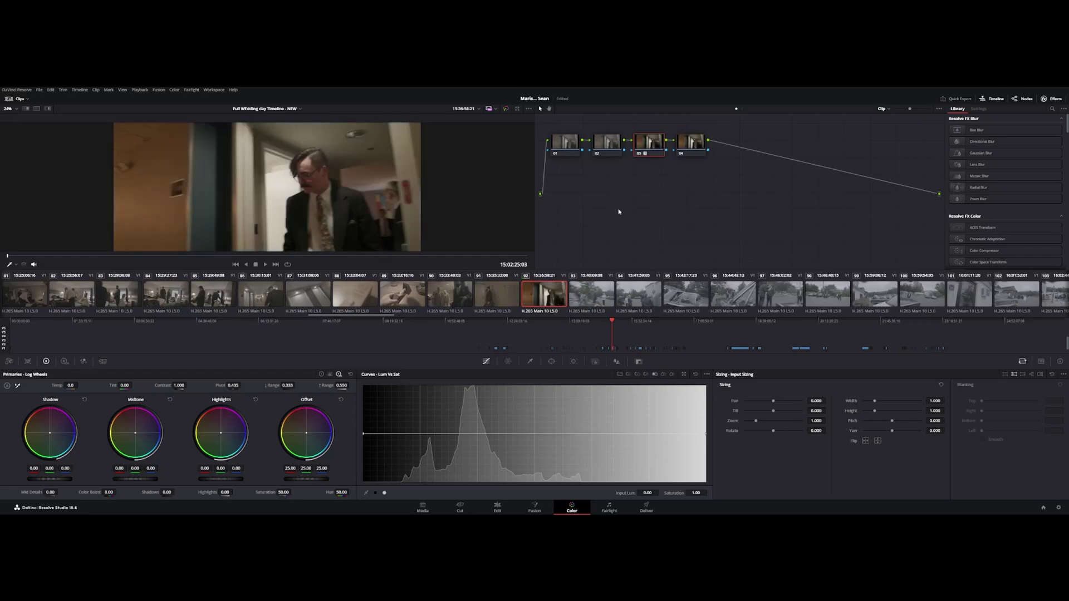
{"action": "left_click", "coordinate": [617, 151]}
{"action": "left_click", "coordinate": [690, 148]}
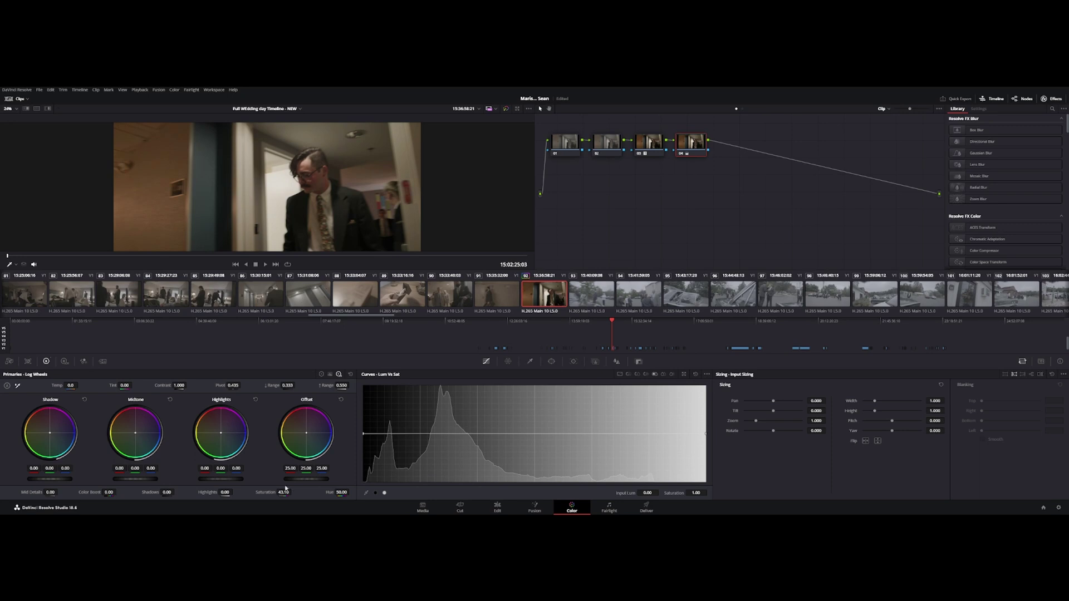
{"action": "left_click", "coordinate": [608, 149]}
{"action": "left_click", "coordinate": [567, 149]}
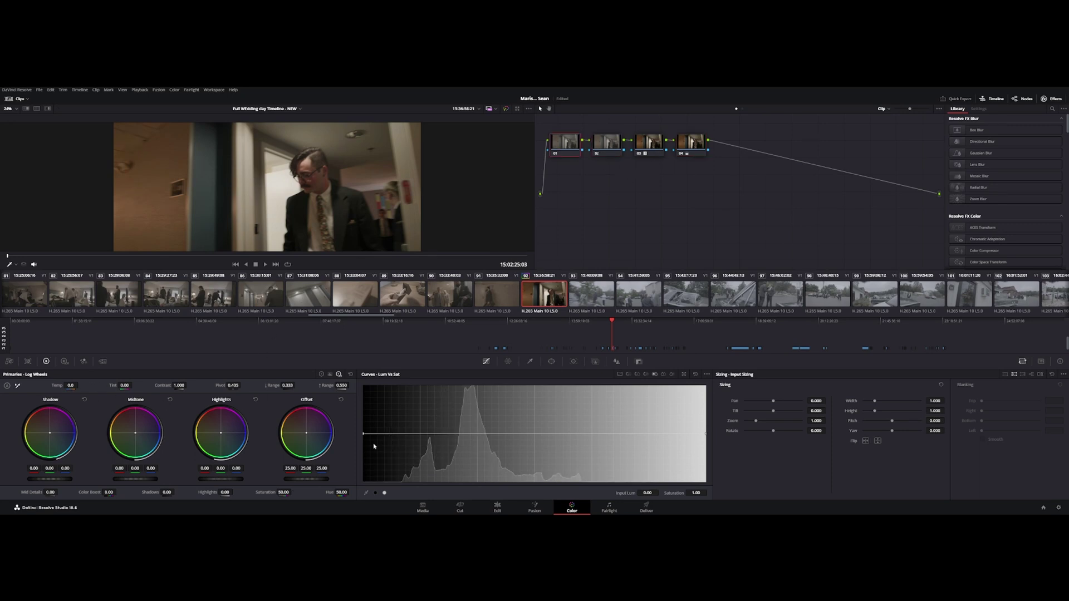
{"action": "key", "text": "shift+4"}
- Mute the Audio 2 and Audio 6 microphone tracks
{"action": "scroll", "coordinate": [399, 439], "scroll_direction": "up", "scroll_amount": 3}
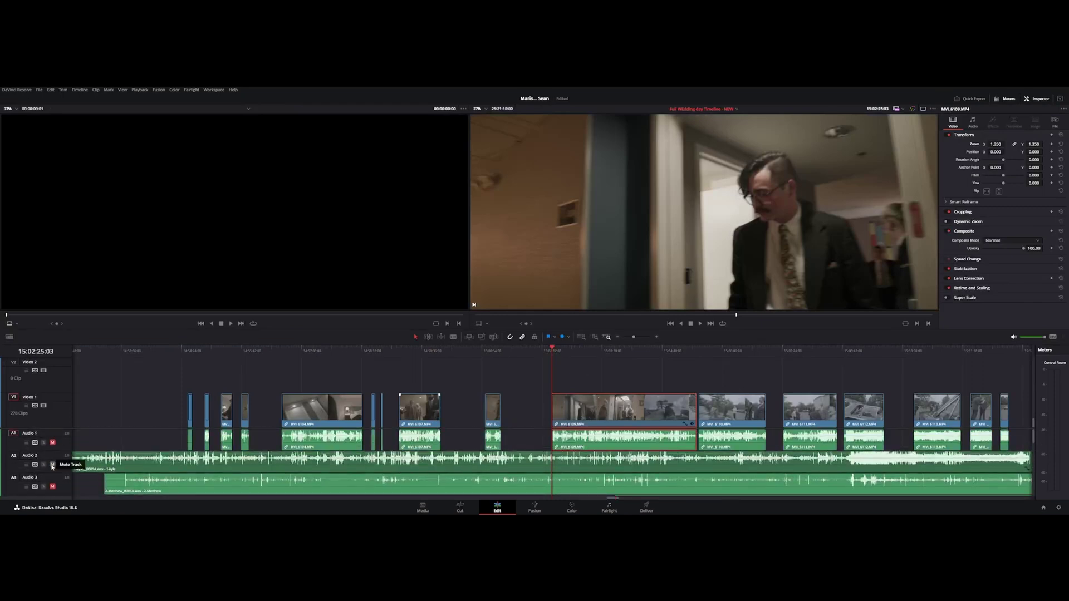
{"action": "left_click", "coordinate": [52, 465]}
{"action": "scroll", "coordinate": [156, 483], "scroll_direction": "down", "scroll_amount": 4}
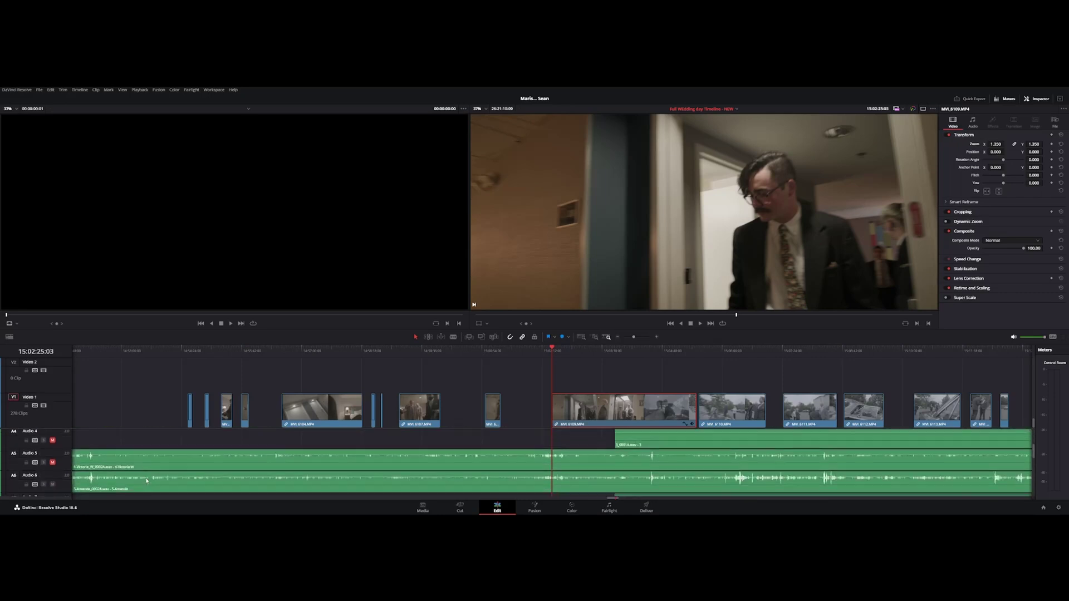
{"action": "scroll", "coordinate": [89, 473], "scroll_direction": "down", "scroll_amount": 3}
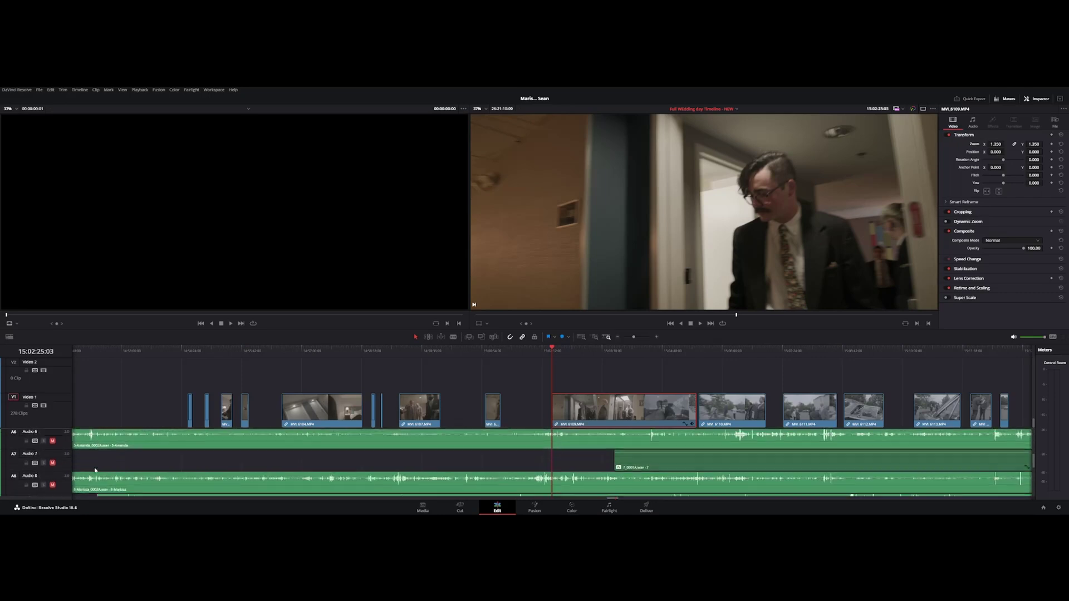
{"action": "scroll", "coordinate": [102, 472], "scroll_direction": "down", "scroll_amount": 2}
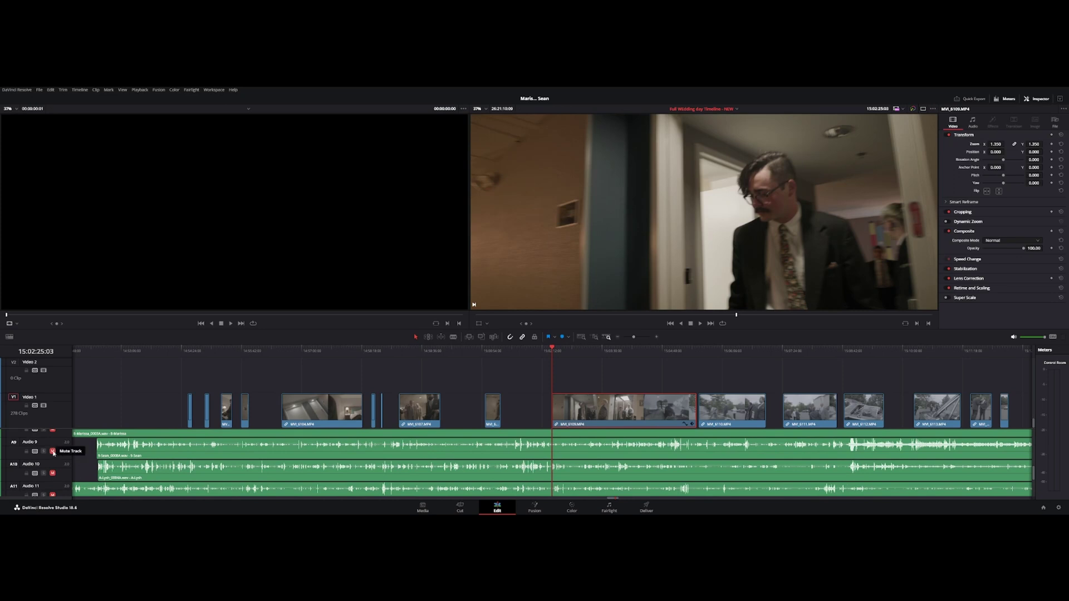
- Unmute the Audio 9, Audio 10 and Audio 11 microphone tracks for the hallway footage
{"action": "left_click", "coordinate": [52, 451]}
{"action": "scroll", "coordinate": [111, 473], "scroll_direction": "down", "scroll_amount": 1}
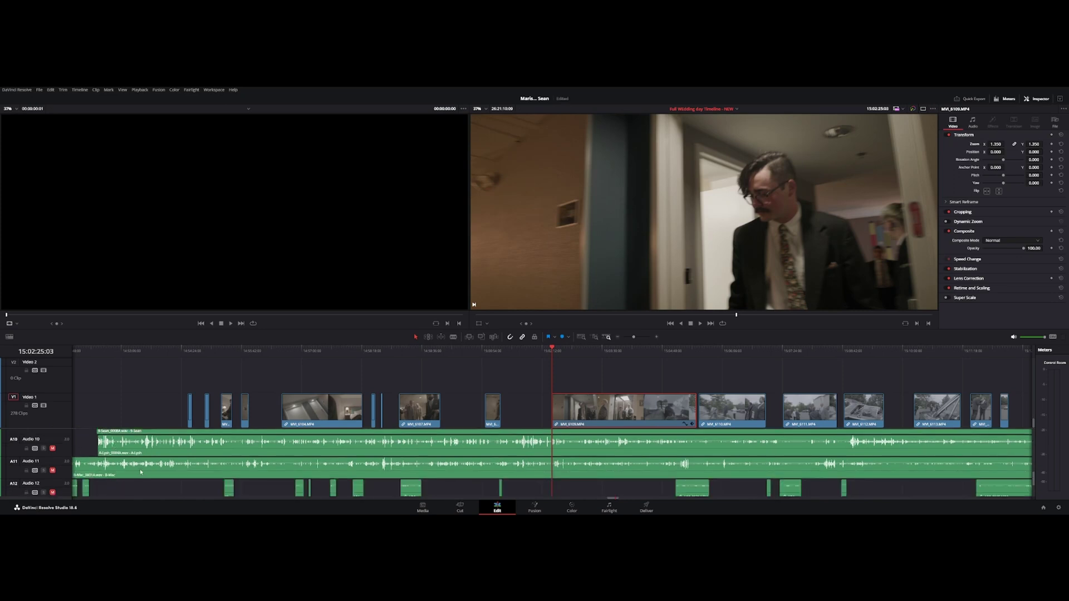
{"action": "left_click", "coordinate": [53, 471]}
{"action": "scroll", "coordinate": [156, 475], "scroll_direction": "down", "scroll_amount": 2}
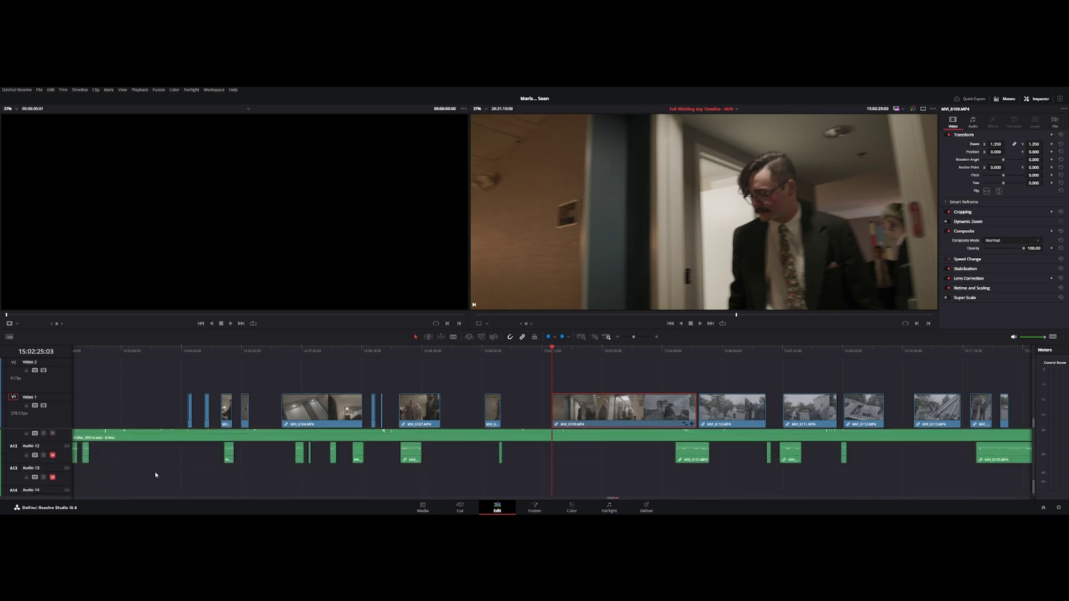
{"action": "scroll", "coordinate": [557, 451], "scroll_direction": "up", "scroll_amount": 3}
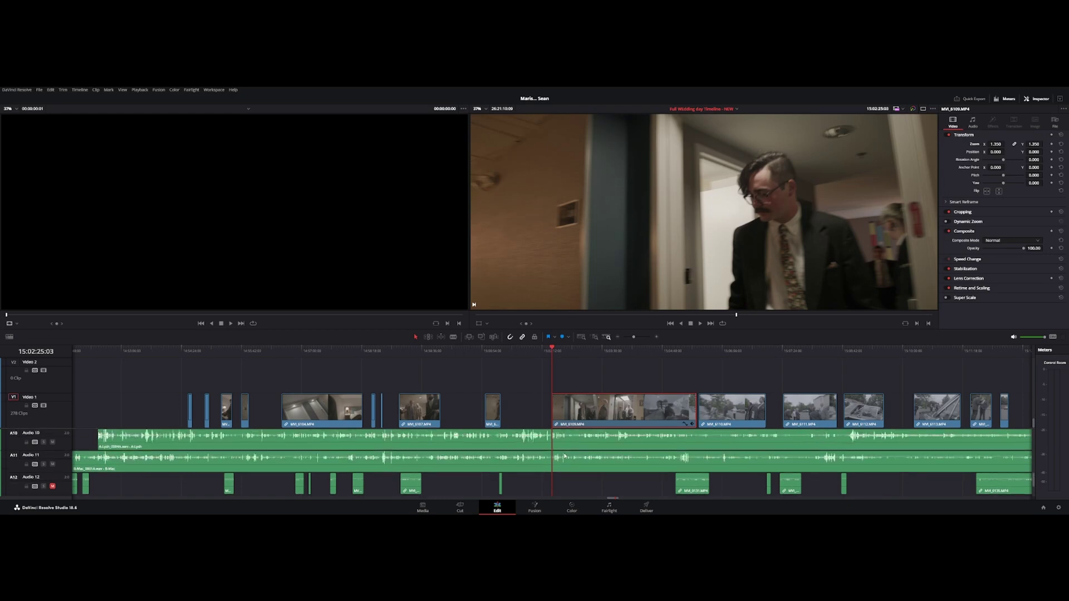
- Select the microphone clips on Audio 9, Audio 10 and Audio 11 in turn and inspect where each recording begins
{"action": "left_click", "coordinate": [572, 449]}
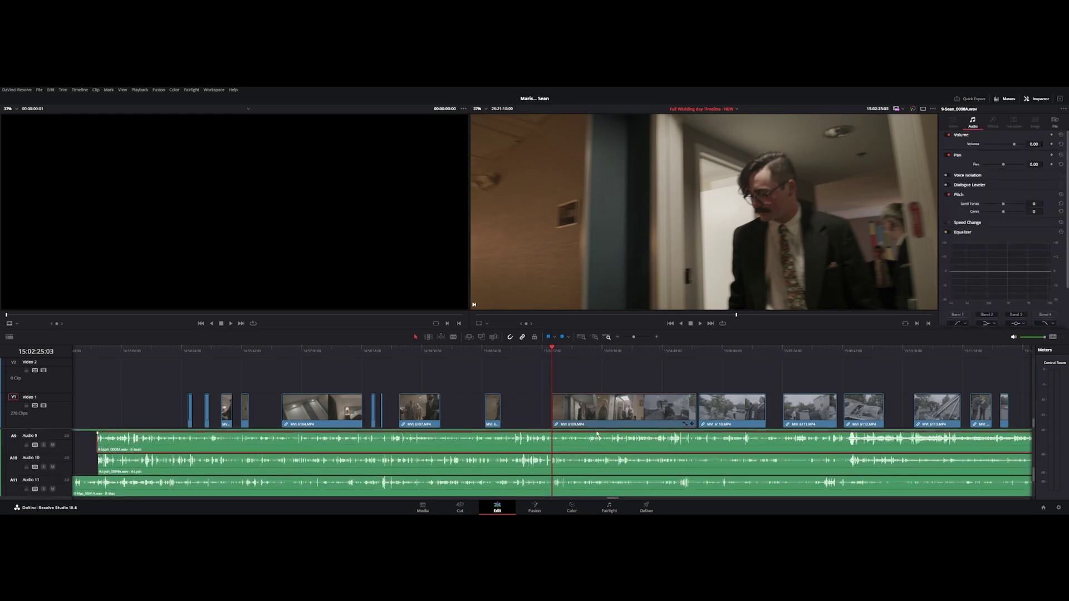
{"action": "left_click", "coordinate": [569, 461]}
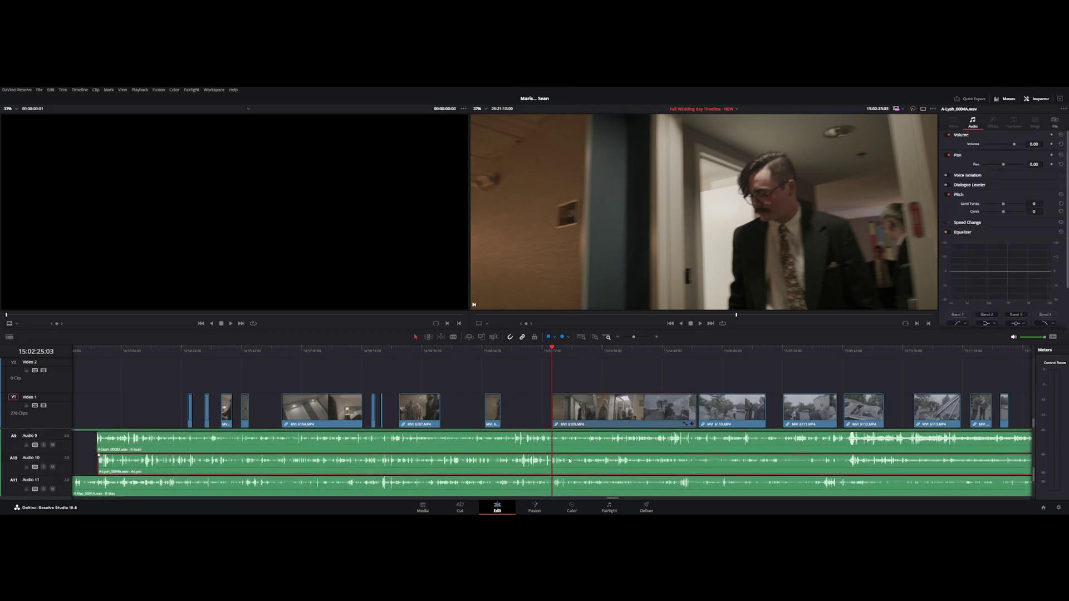
{"action": "scroll", "coordinate": [553, 472], "scroll_direction": "left", "scroll_amount": 5}
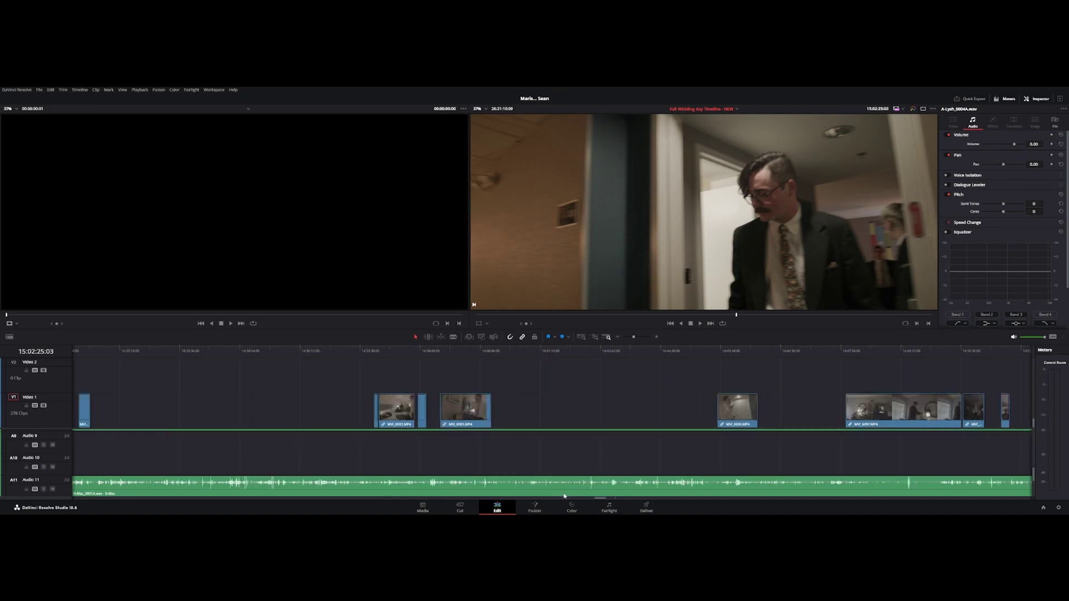
{"action": "left_click_drag", "start_coordinate": [595, 500], "coordinate": [563, 501]}
{"action": "scroll", "coordinate": [524, 472], "scroll_direction": "down", "scroll_amount": 4}
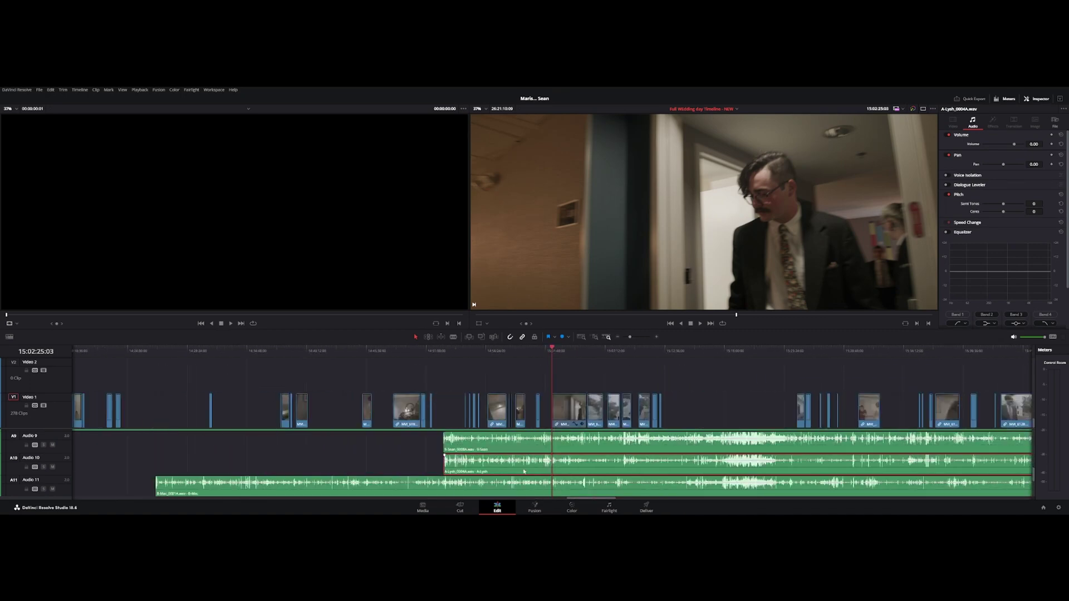
{"action": "scroll", "coordinate": [548, 461], "scroll_direction": "up", "scroll_amount": 4}
{"action": "left_click", "coordinate": [583, 478]}
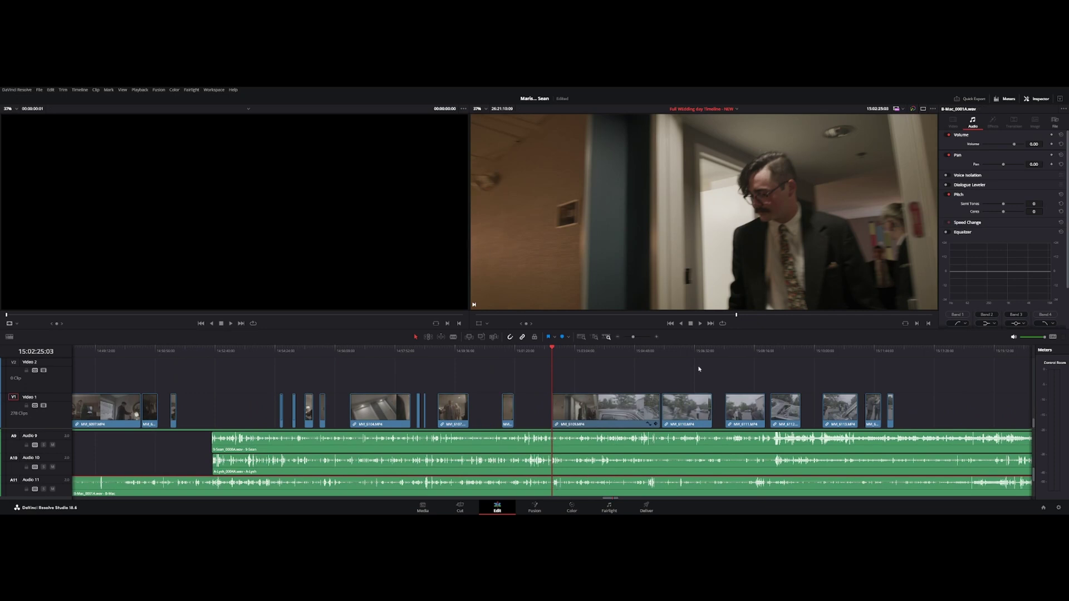
- Raise the Audio 9 microphone clip's volume to 4.80 and play the hallway footage to check its sound
{"action": "left_click", "coordinate": [595, 441]}
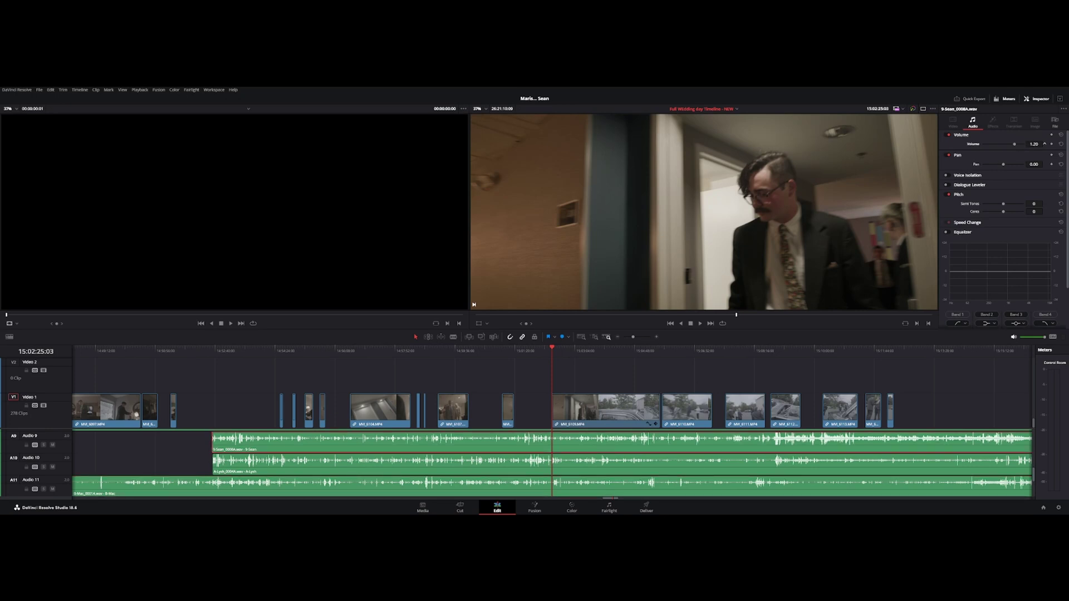
{"action": "left_click_drag", "start_coordinate": [1015, 144], "coordinate": [1024, 149]}
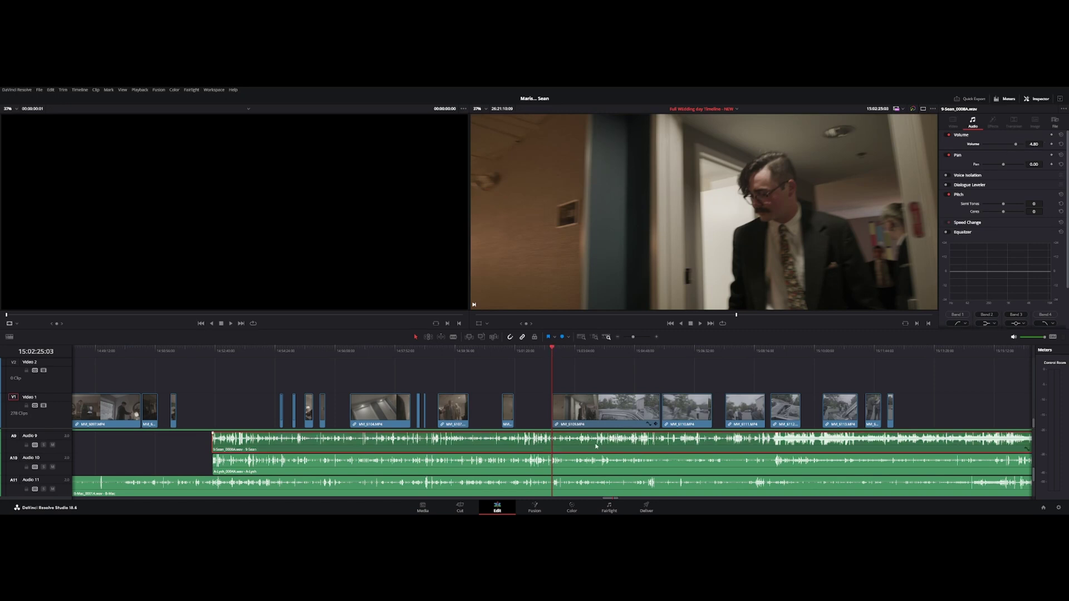
{"action": "key", "text": "space"}
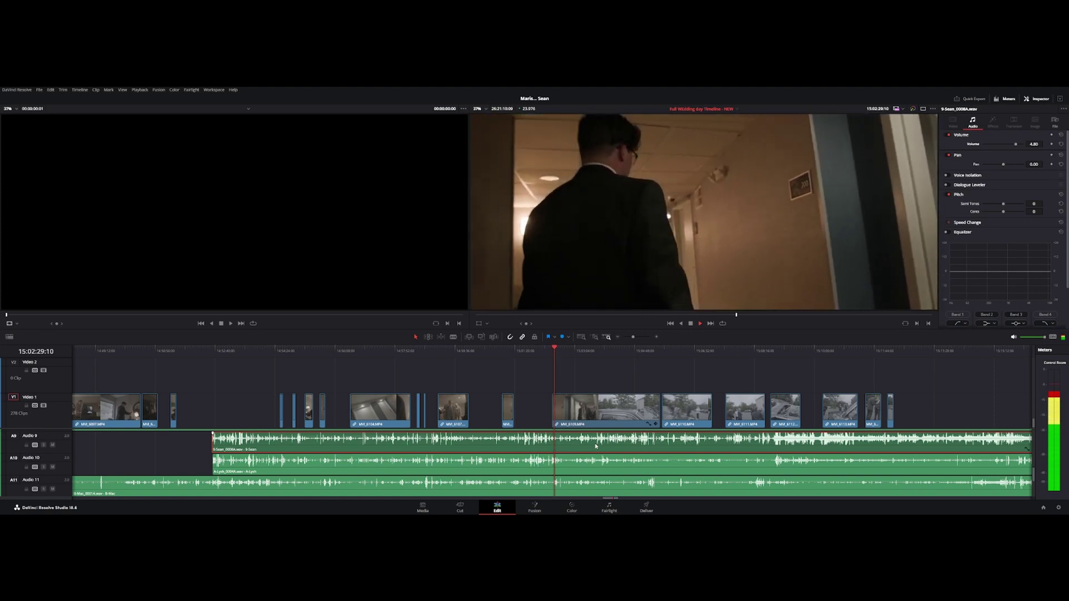
{"action": "left_click", "coordinate": [582, 351]}
{"action": "key", "text": "space"}
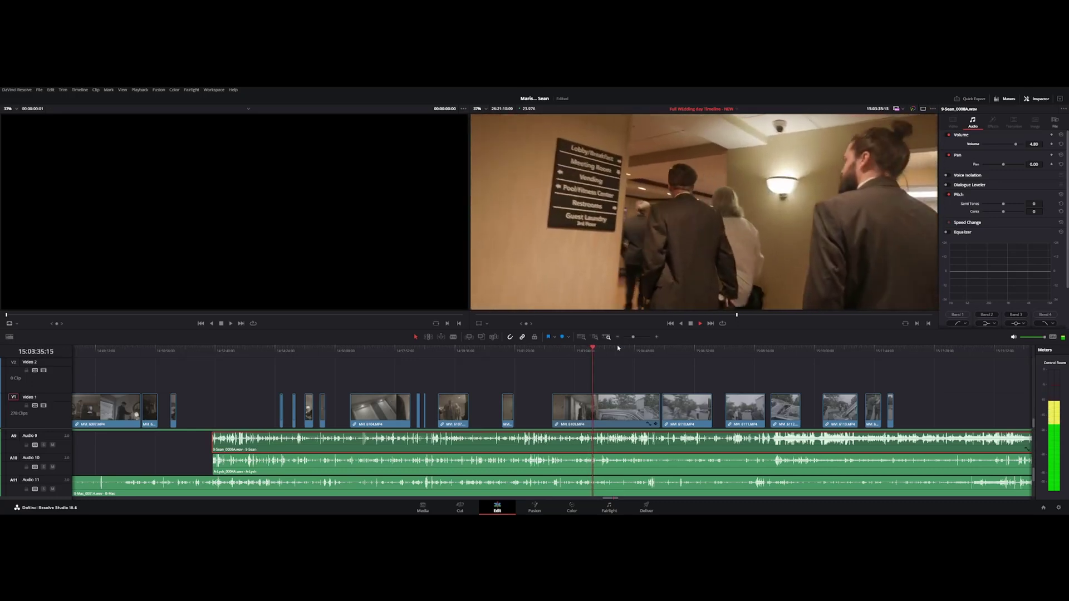
- Skim the car and parking lot footage up to 15:06:36:01 and look through the microphone tracks beneath it
{"action": "left_click", "coordinate": [633, 350]}
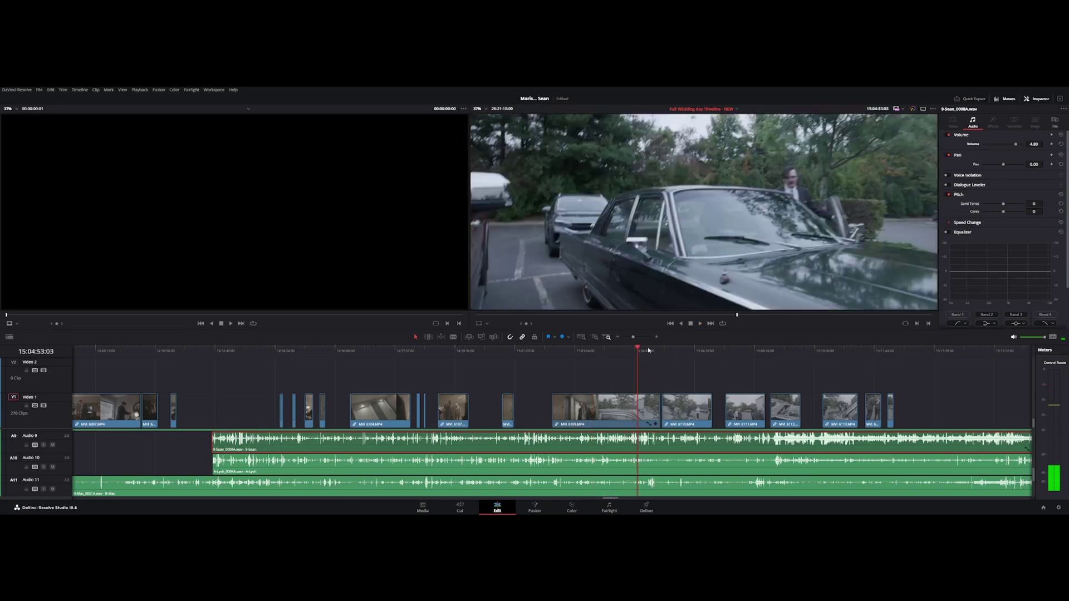
{"action": "left_click", "coordinate": [645, 349]}
{"action": "left_click", "coordinate": [674, 367]}
{"action": "left_click_drag", "start_coordinate": [674, 351], "coordinate": [697, 362]}
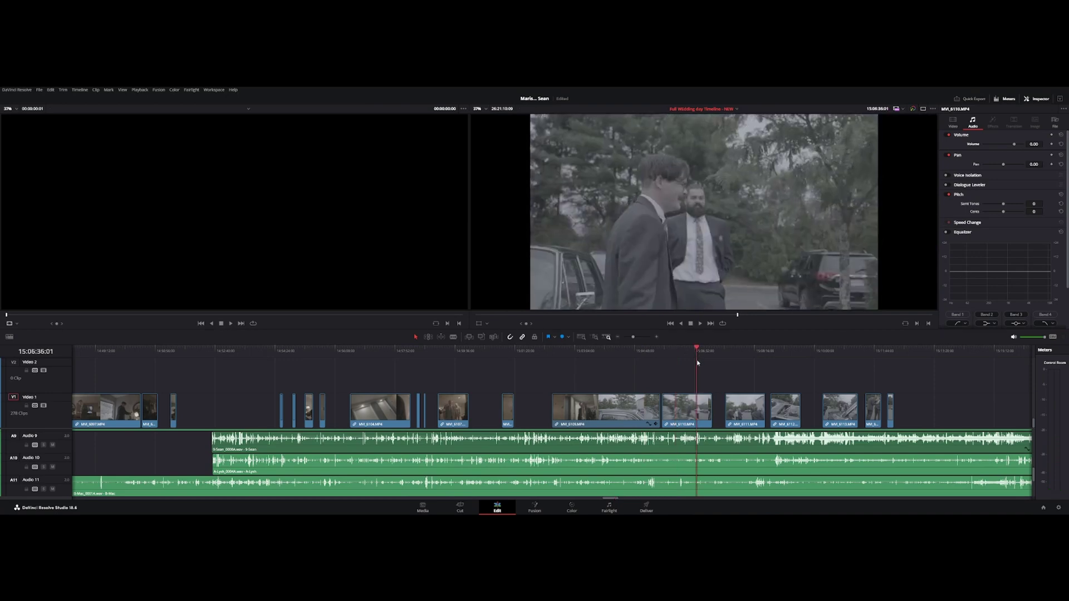
{"action": "scroll", "coordinate": [648, 465], "scroll_direction": "down", "scroll_amount": 1}
{"action": "scroll", "coordinate": [647, 465], "scroll_direction": "up", "scroll_amount": 4}
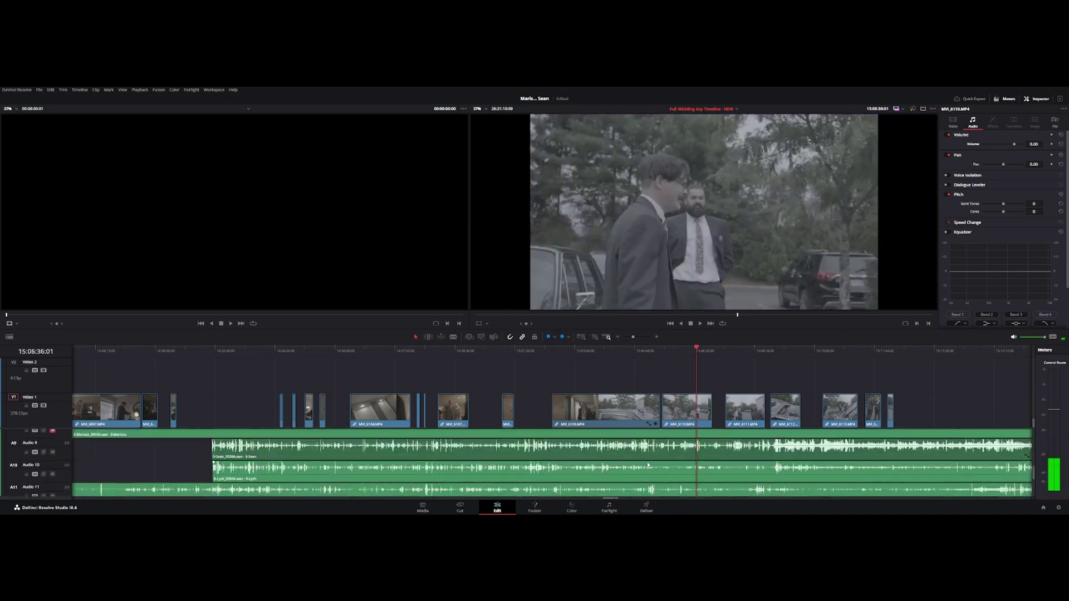
{"action": "scroll", "coordinate": [577, 472], "scroll_direction": "up", "scroll_amount": 4}
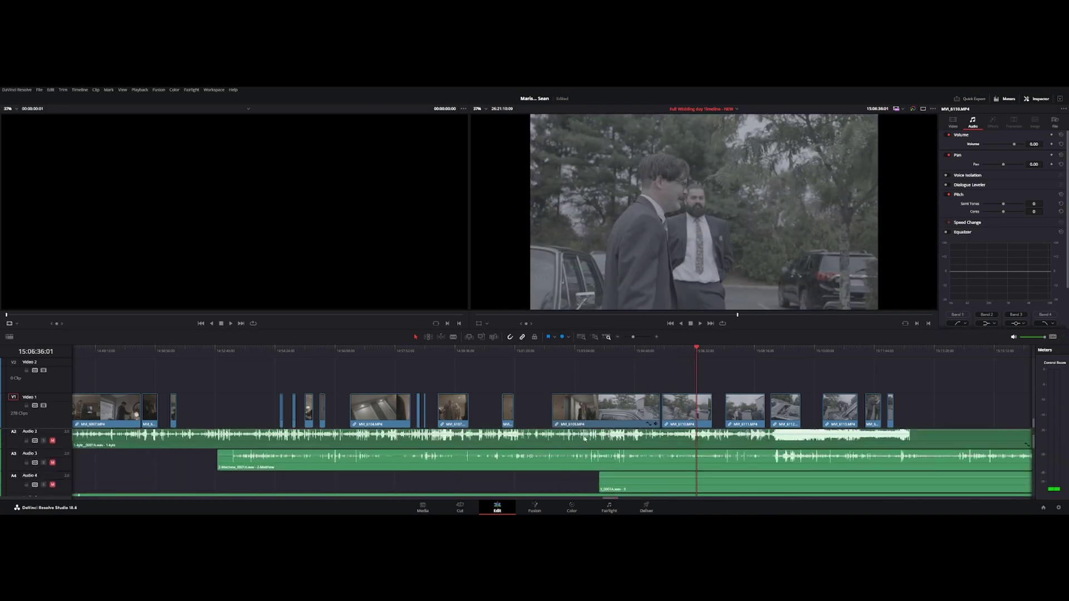
{"action": "scroll", "coordinate": [584, 438], "scroll_direction": "down", "scroll_amount": 2}
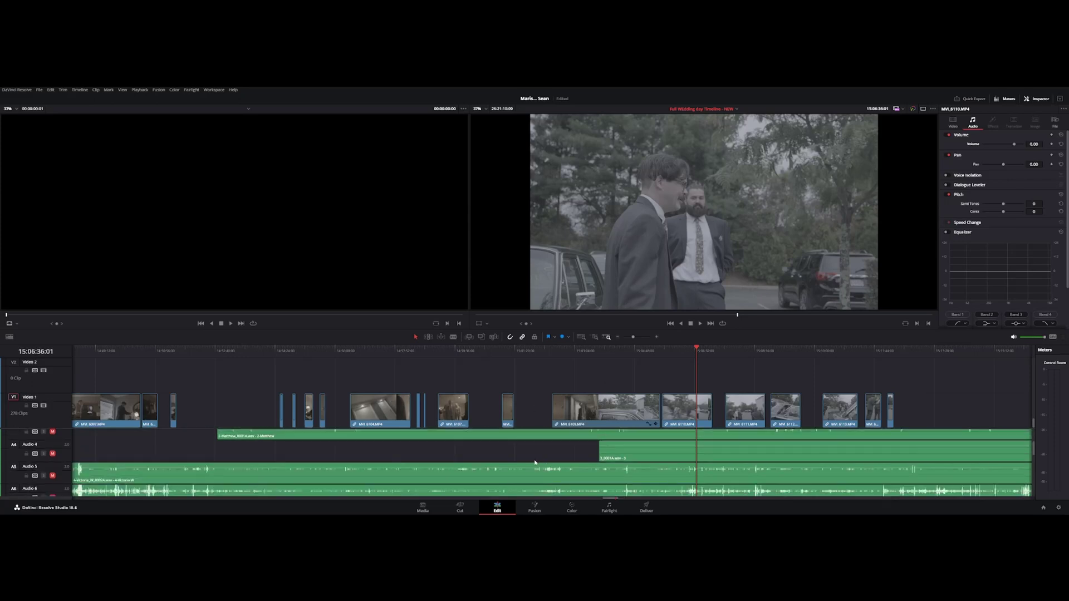
{"action": "scroll", "coordinate": [535, 462], "scroll_direction": "up", "scroll_amount": 2}
- Go to the parking lot clip at 15:07:48:22 and mute the Audio 9, Audio 10 and Audio 11 microphone tracks
{"action": "left_click", "coordinate": [739, 351]}
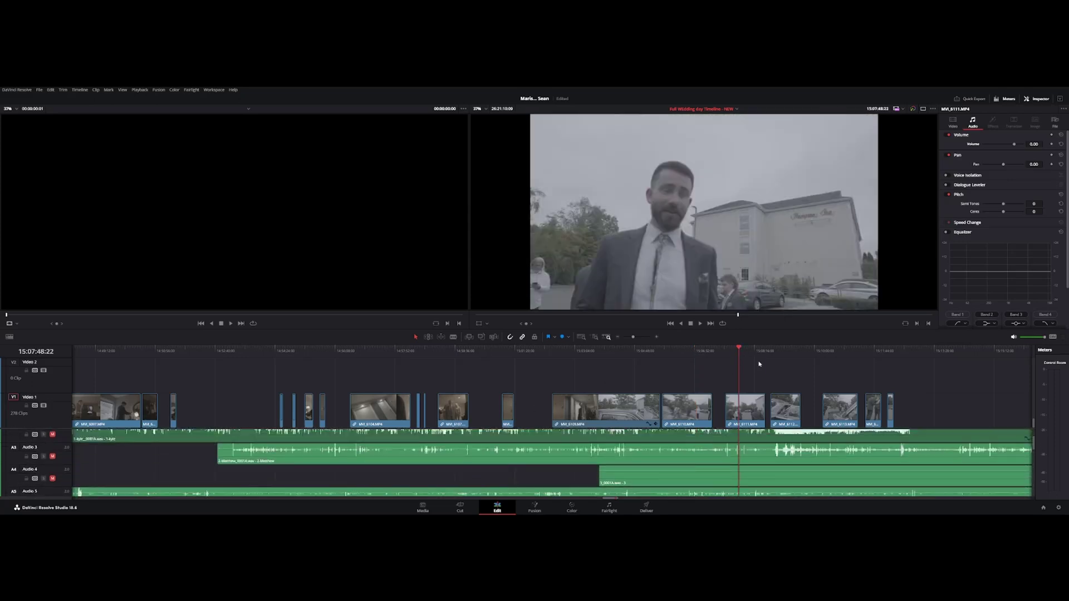
{"action": "scroll", "coordinate": [59, 471], "scroll_direction": "up", "scroll_amount": 2}
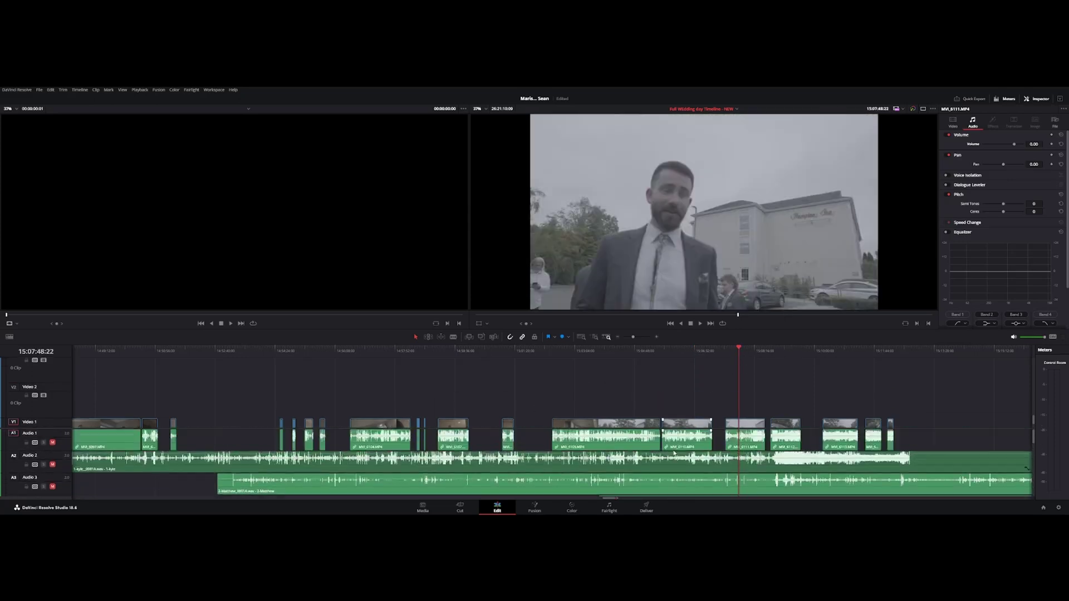
{"action": "scroll", "coordinate": [50, 462], "scroll_direction": "down", "scroll_amount": 7}
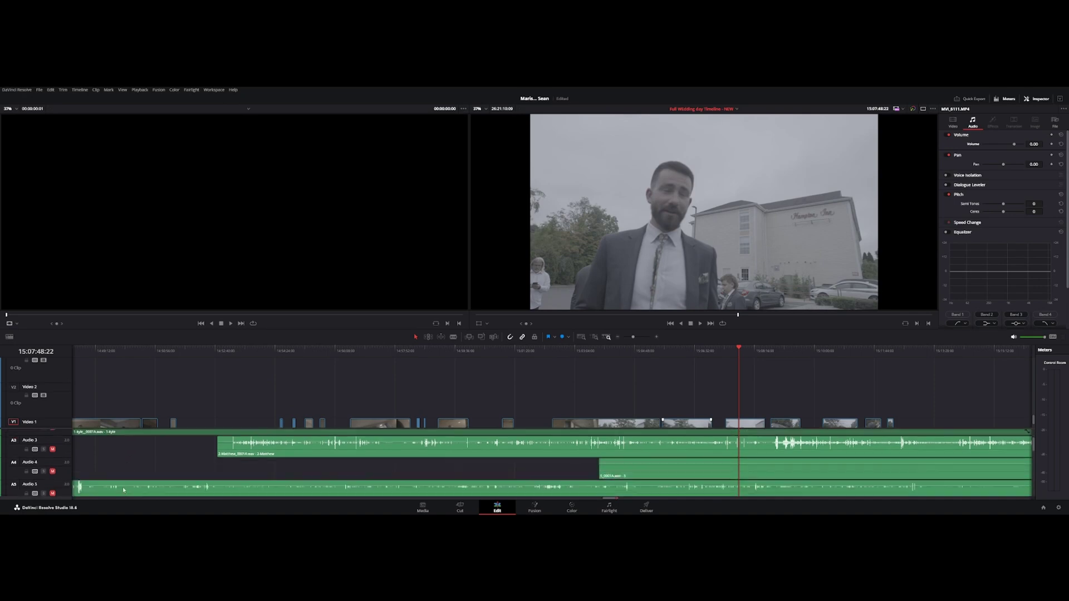
{"action": "left_click", "coordinate": [53, 464]}
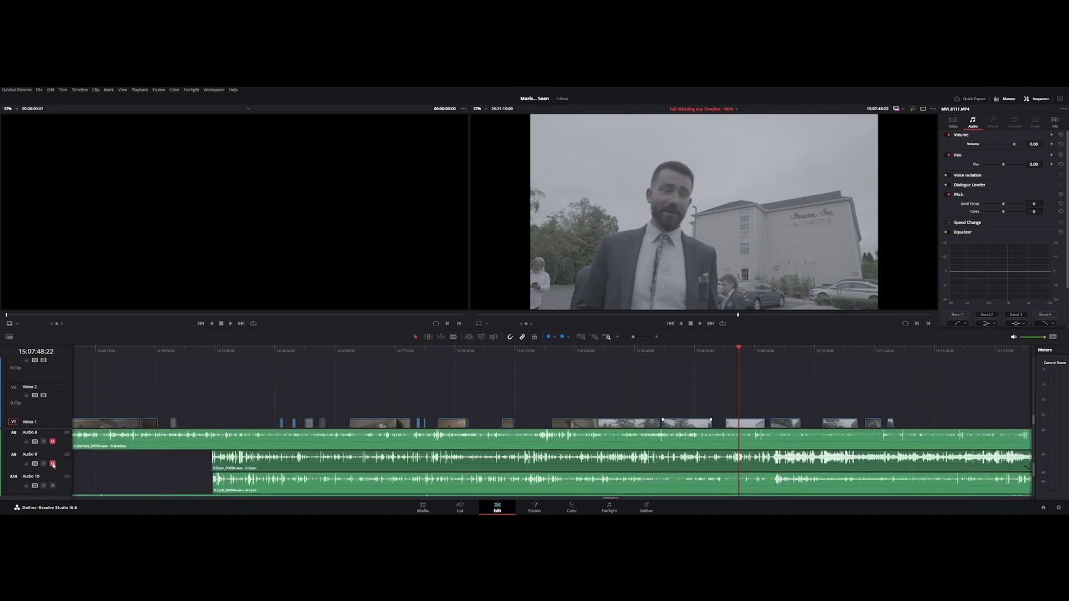
{"action": "scroll", "coordinate": [53, 463], "scroll_direction": "down", "scroll_amount": 1}
{"action": "left_click", "coordinate": [52, 454]}
{"action": "left_click", "coordinate": [53, 477]}
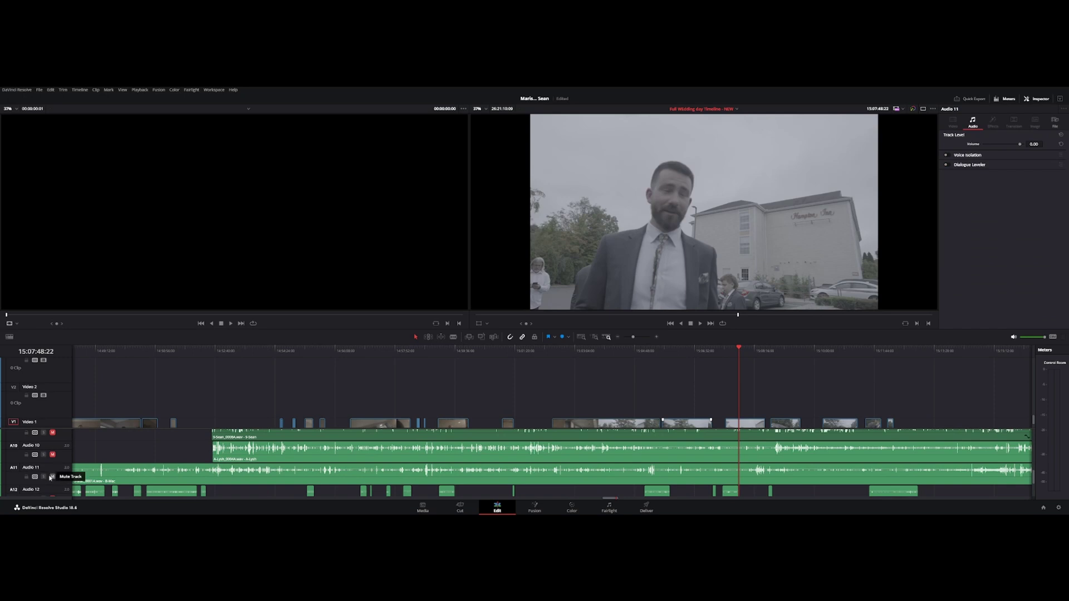
- Unmute the Audio 2 microphone track and play the parking lot clip from 15:07:48:22 to about 15:08:04:05
{"action": "scroll", "coordinate": [104, 472], "scroll_direction": "up", "scroll_amount": 8}
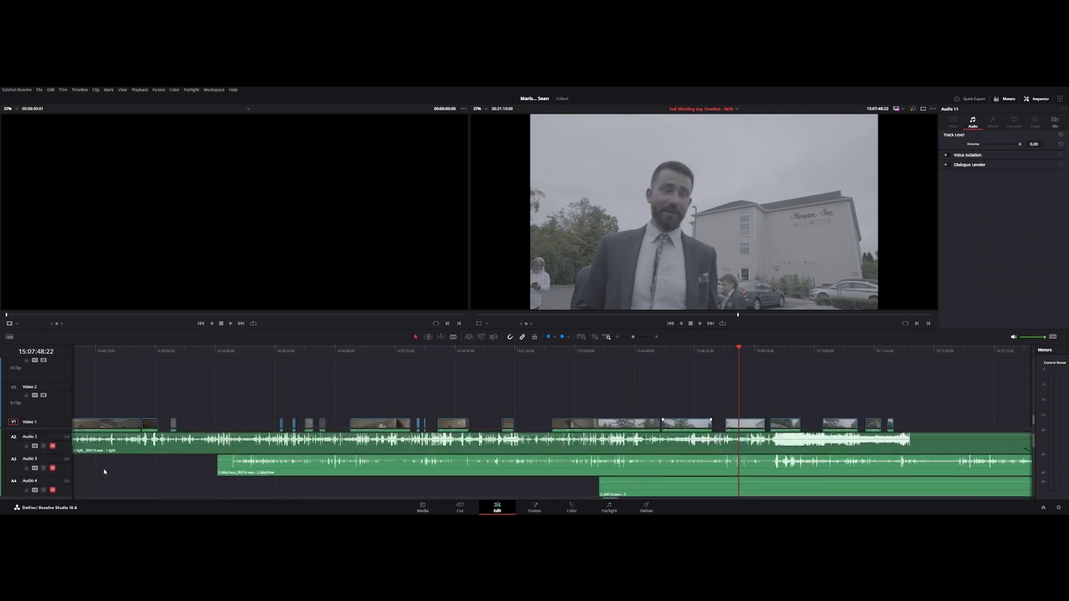
{"action": "scroll", "coordinate": [104, 471], "scroll_direction": "up", "scroll_amount": 1}
{"action": "left_click", "coordinate": [52, 465]}
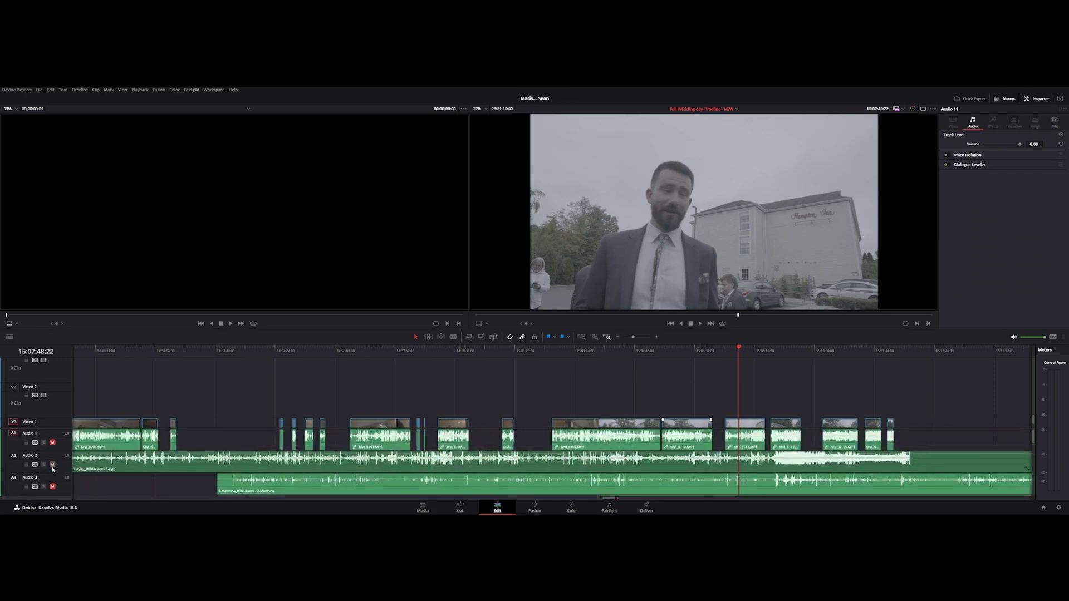
{"action": "key", "text": "space"}
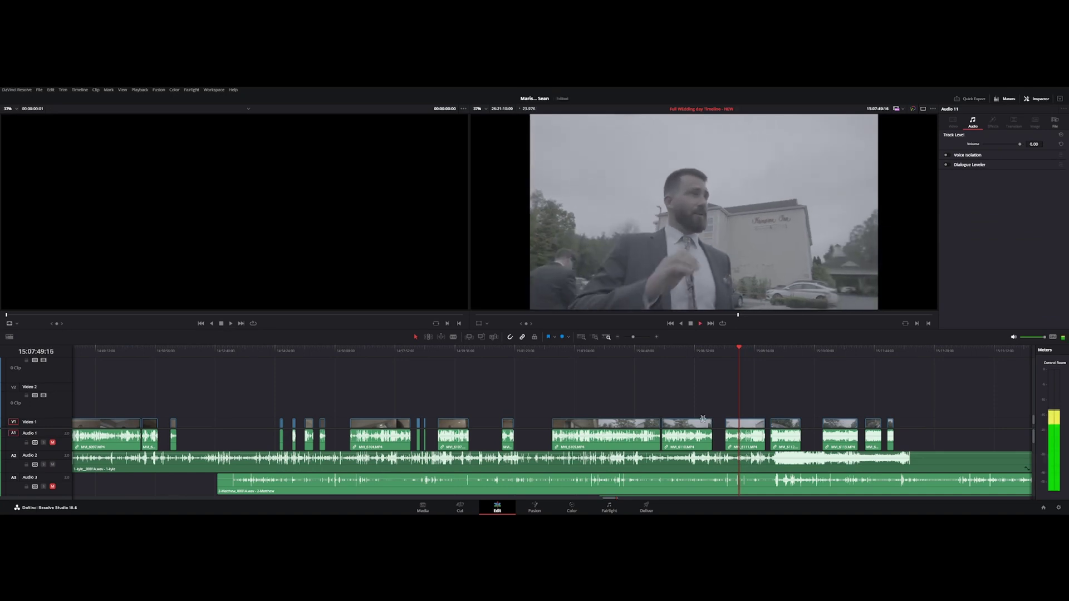
{"action": "left_click", "coordinate": [737, 421]}
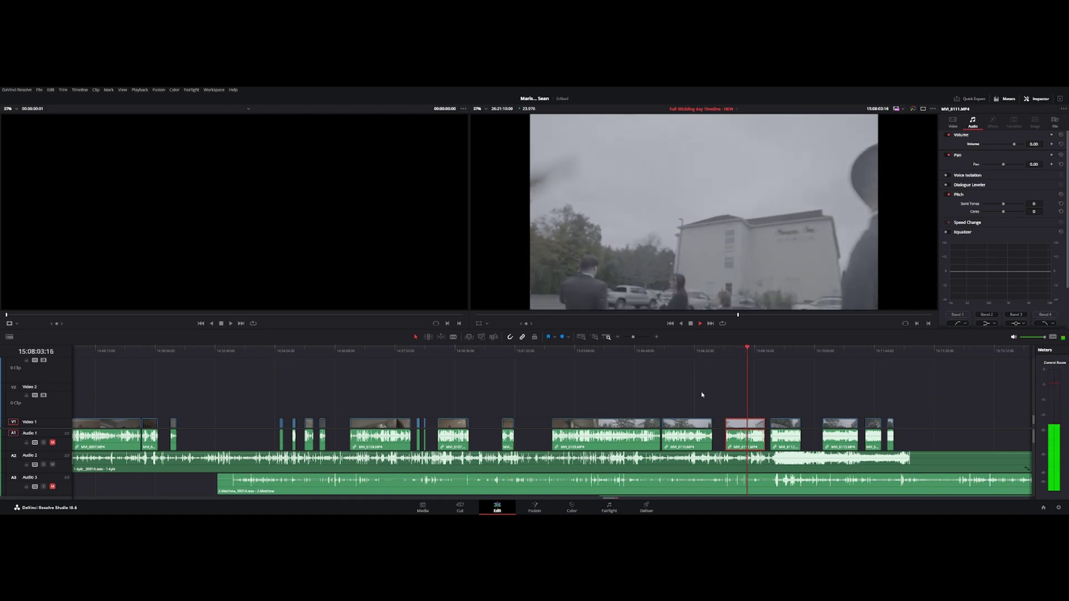
{"action": "key", "text": "space"}
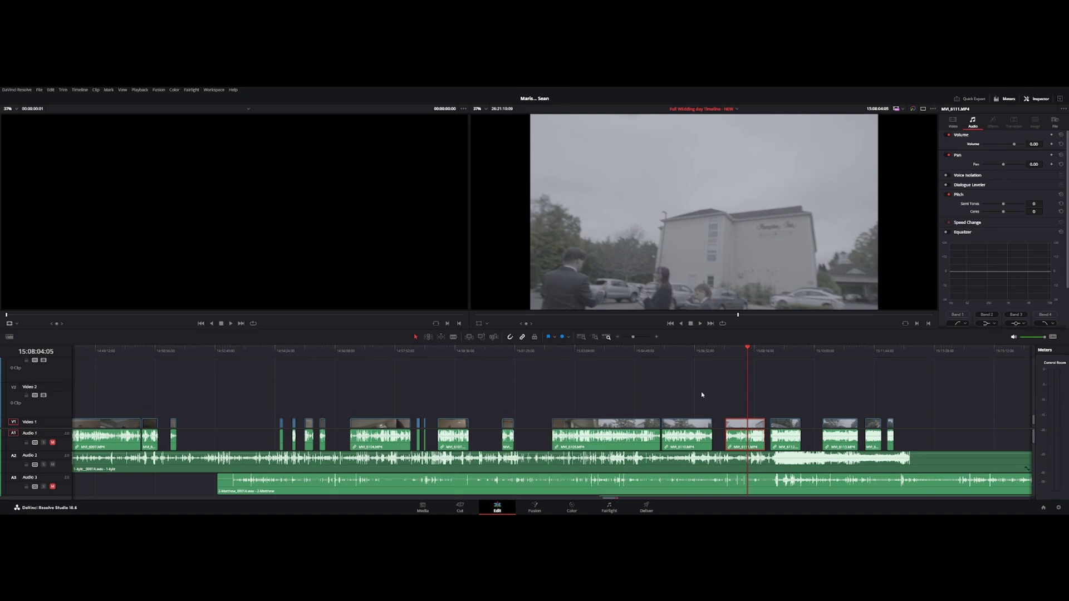
- Fast-forward to 15:10:31:20 and survey the day's microphone recordings, selecting the first clip on Audio 8
{"action": "key", "text": "l"}
{"action": "key", "text": "l"}
{"action": "key", "text": "l"}
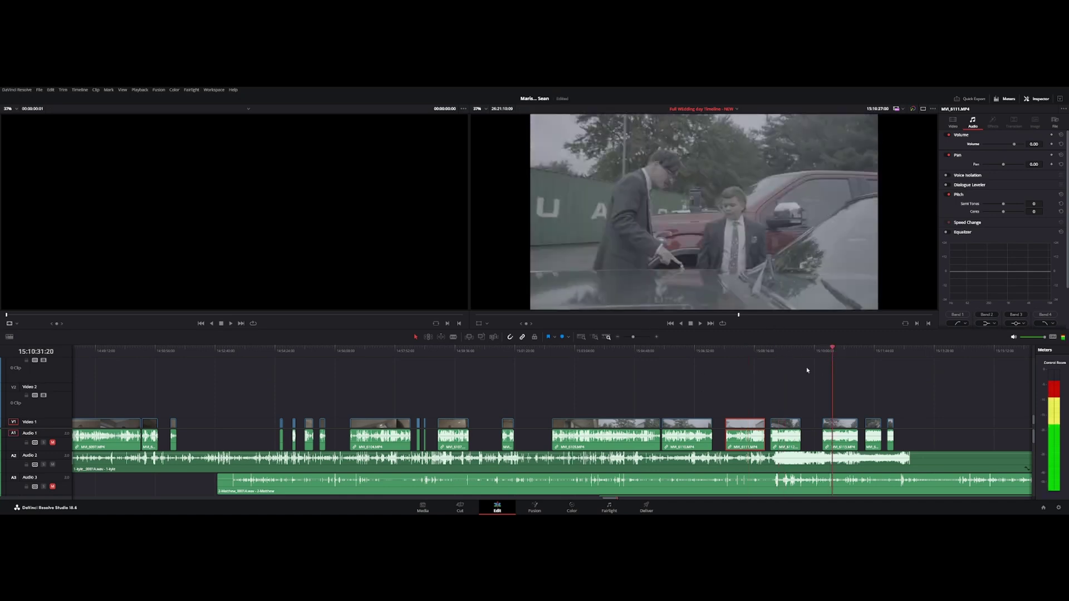
{"action": "scroll", "coordinate": [808, 371], "scroll_direction": "down", "scroll_amount": 10}
{"action": "scroll", "coordinate": [456, 485], "scroll_direction": "down", "scroll_amount": 2}
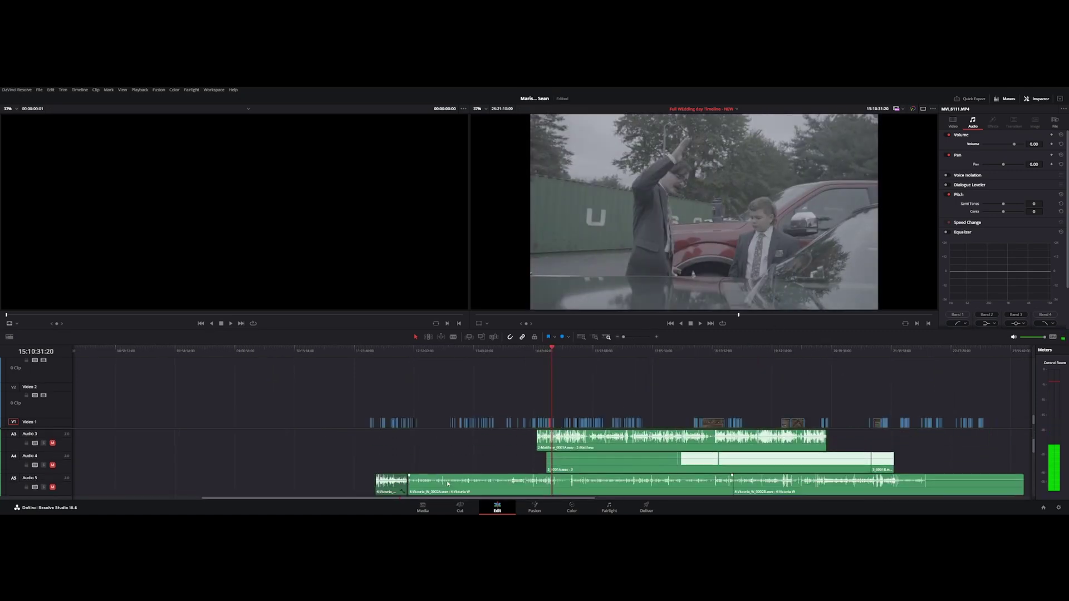
{"action": "scroll", "coordinate": [470, 475], "scroll_direction": "down", "scroll_amount": 4}
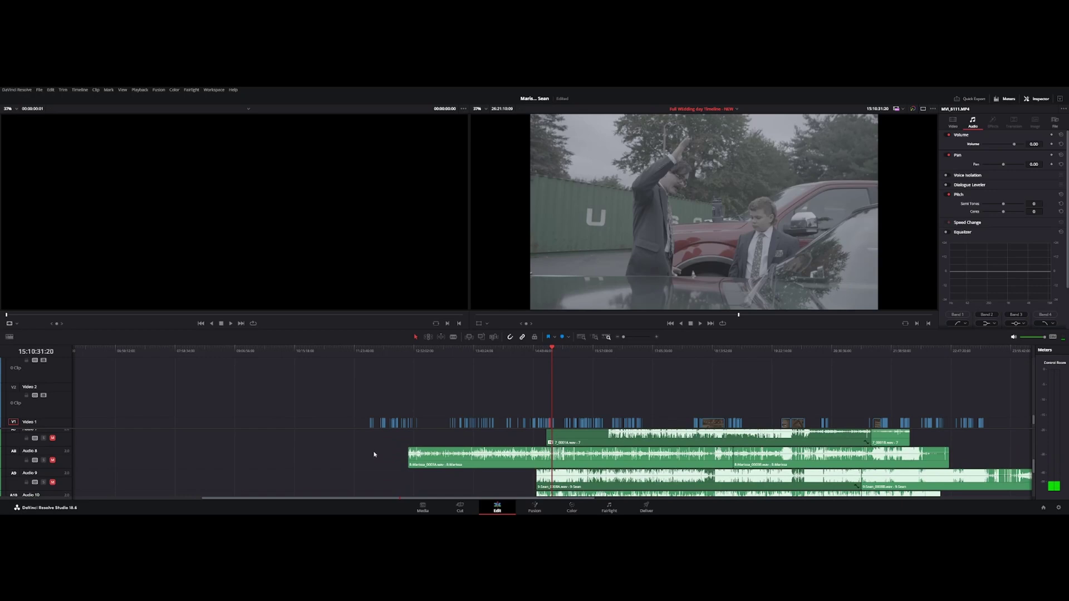
{"action": "left_click", "coordinate": [441, 459]}
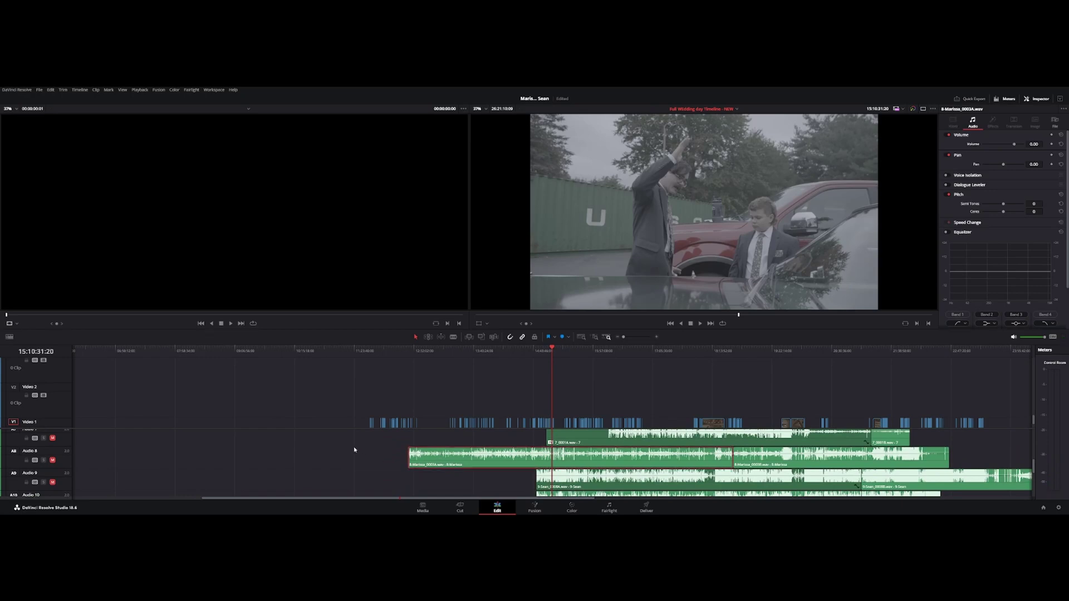
- Skim the evening part of the timeline through 19:29:36:14 and 22:22:13:14, and inspect the reception footage from 21:29:11:00
{"action": "left_click_drag", "start_coordinate": [754, 350], "coordinate": [790, 349]}
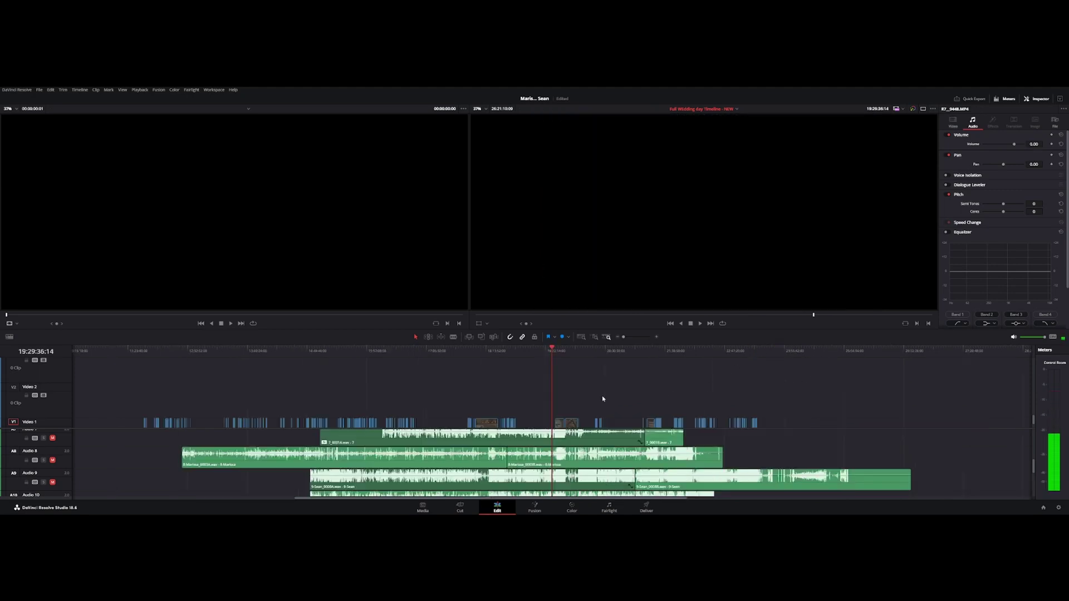
{"action": "left_click_drag", "start_coordinate": [645, 350], "coordinate": [704, 355]}
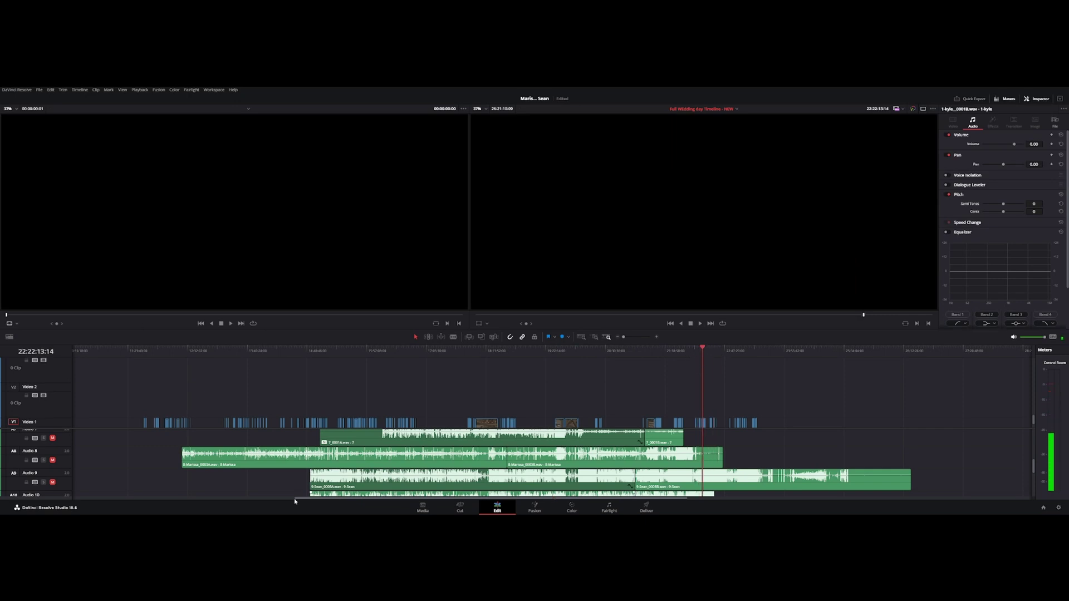
{"action": "scroll", "coordinate": [80, 469], "scroll_direction": "up", "scroll_amount": 7}
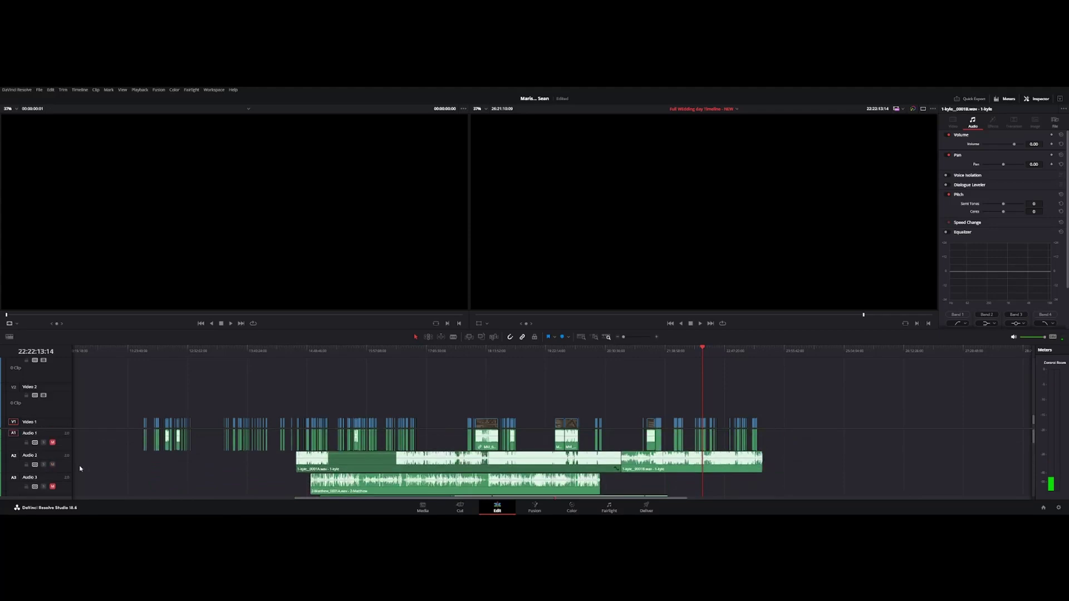
{"action": "left_click", "coordinate": [53, 465]}
{"action": "left_click_drag", "start_coordinate": [670, 351], "coordinate": [658, 352]}
{"action": "scroll", "coordinate": [661, 425], "scroll_direction": "up", "scroll_amount": 6}
{"action": "scroll", "coordinate": [662, 425], "scroll_direction": "up", "scroll_amount": 3}
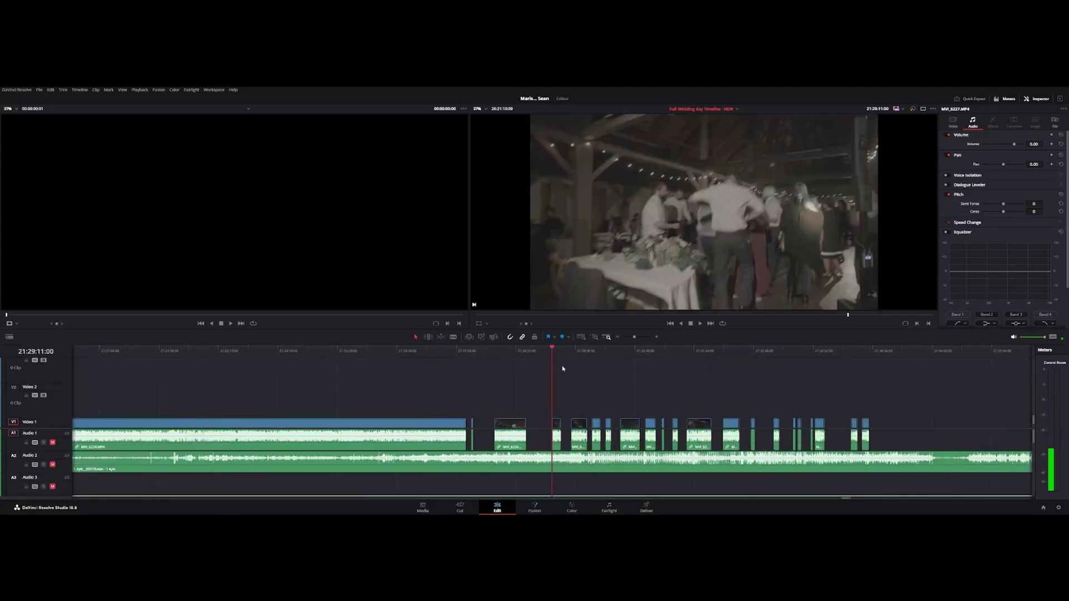
{"action": "left_click_drag", "start_coordinate": [557, 351], "coordinate": [579, 352]}
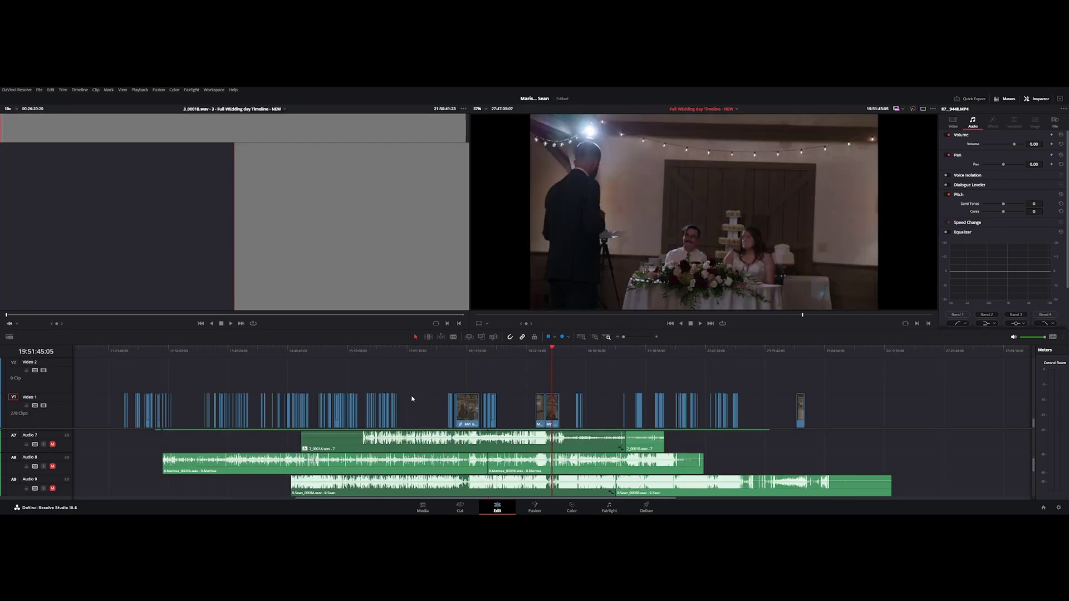
- Survey the Video 1 clips and the microphone tracks across the full wedding day timeline
{"action": "left_click_drag", "start_coordinate": [84, 391], "coordinate": [731, 476]}
{"action": "scroll", "coordinate": [731, 474], "scroll_direction": "up", "scroll_amount": 4}
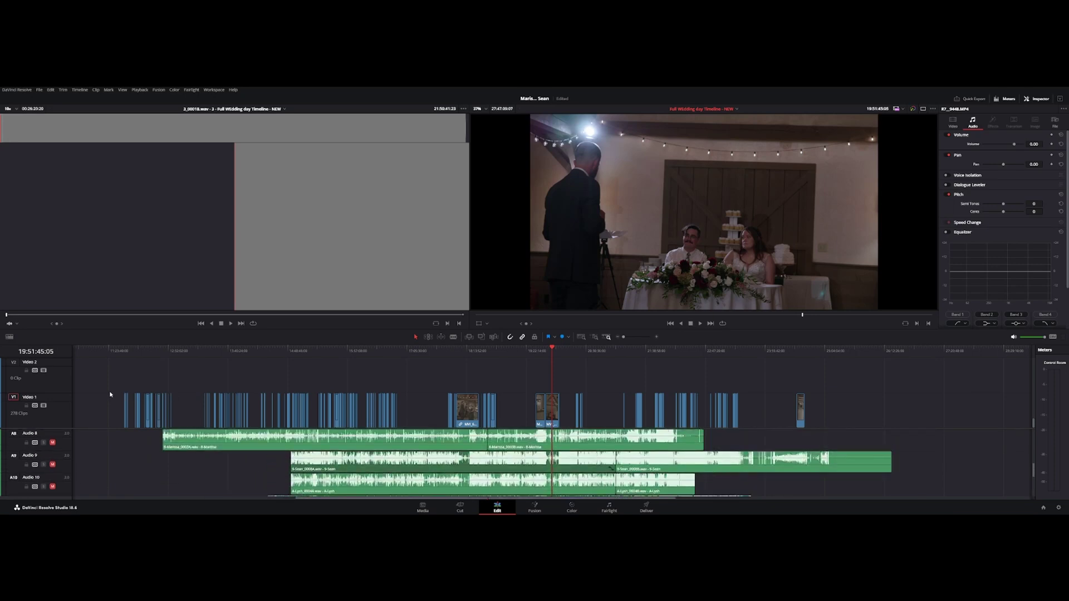
{"action": "left_click_drag", "start_coordinate": [114, 382], "coordinate": [746, 412]}
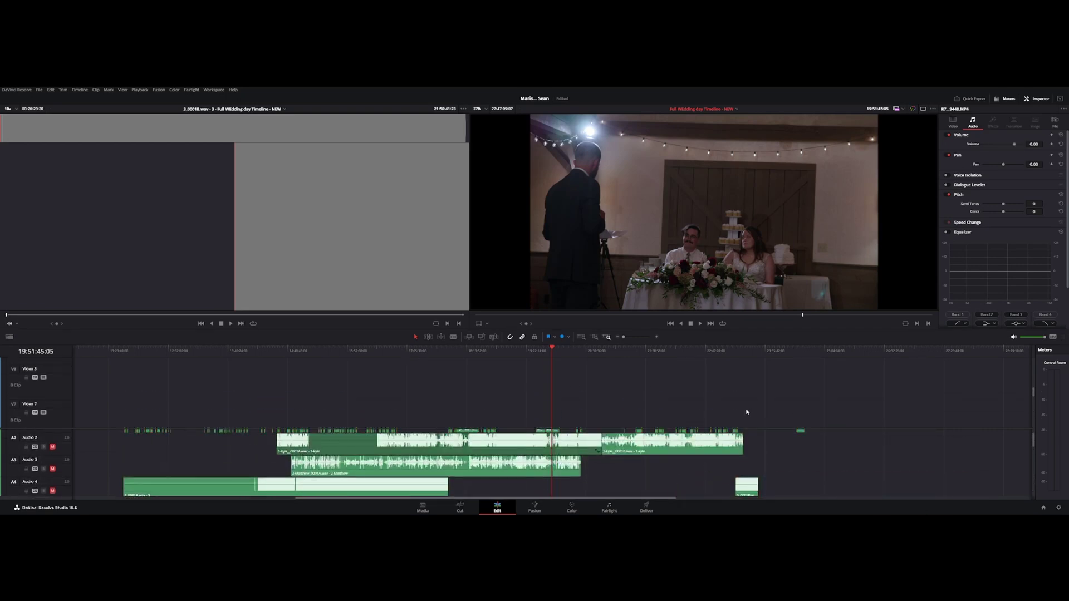
{"action": "scroll", "coordinate": [746, 412], "scroll_direction": "down", "scroll_amount": 6}
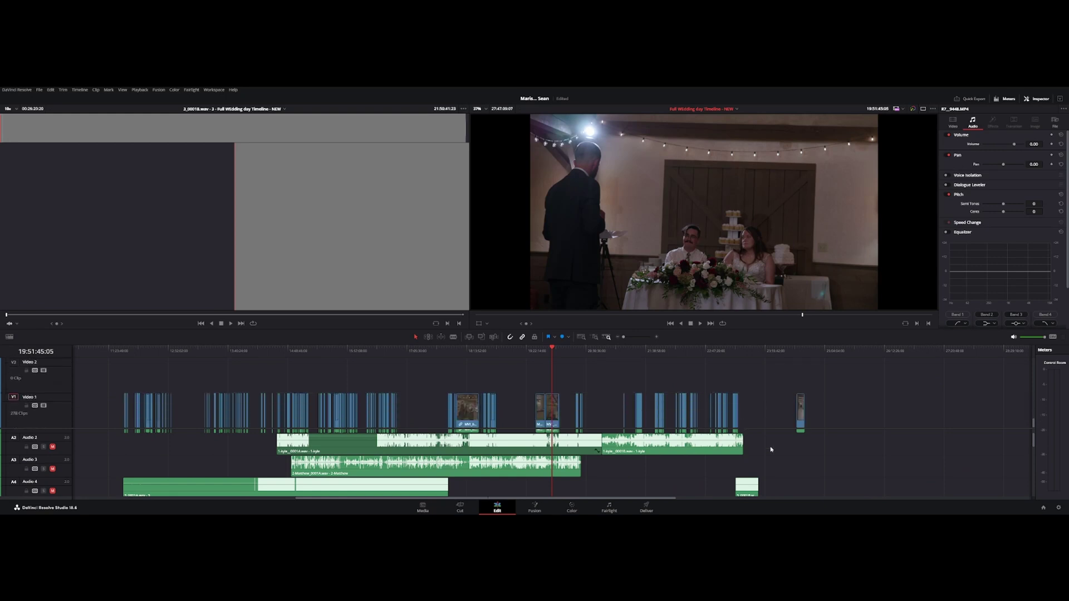
{"action": "scroll", "coordinate": [771, 450], "scroll_direction": "up", "scroll_amount": 1}
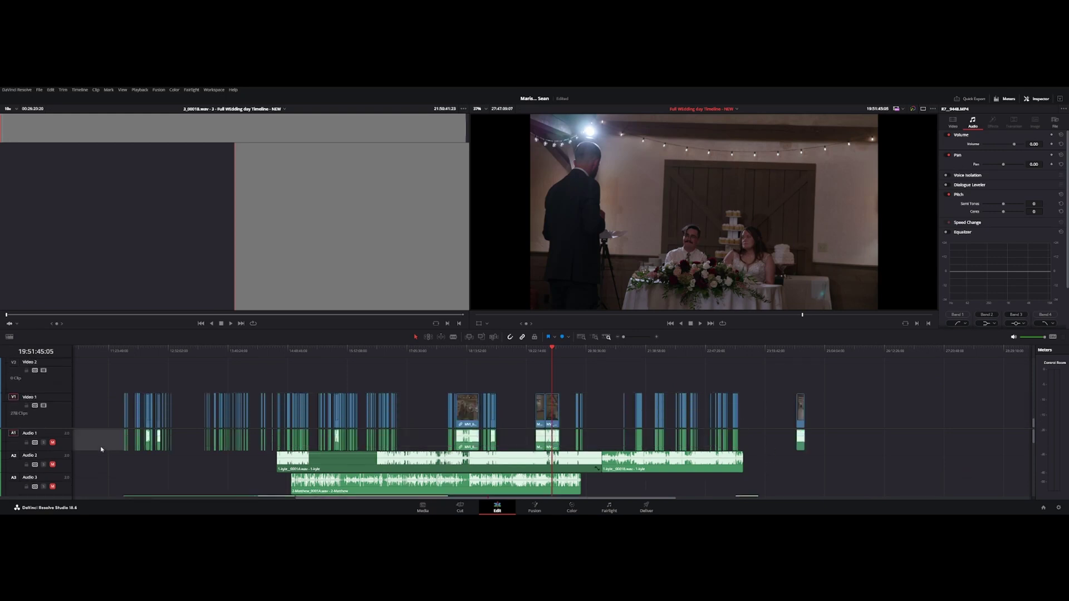